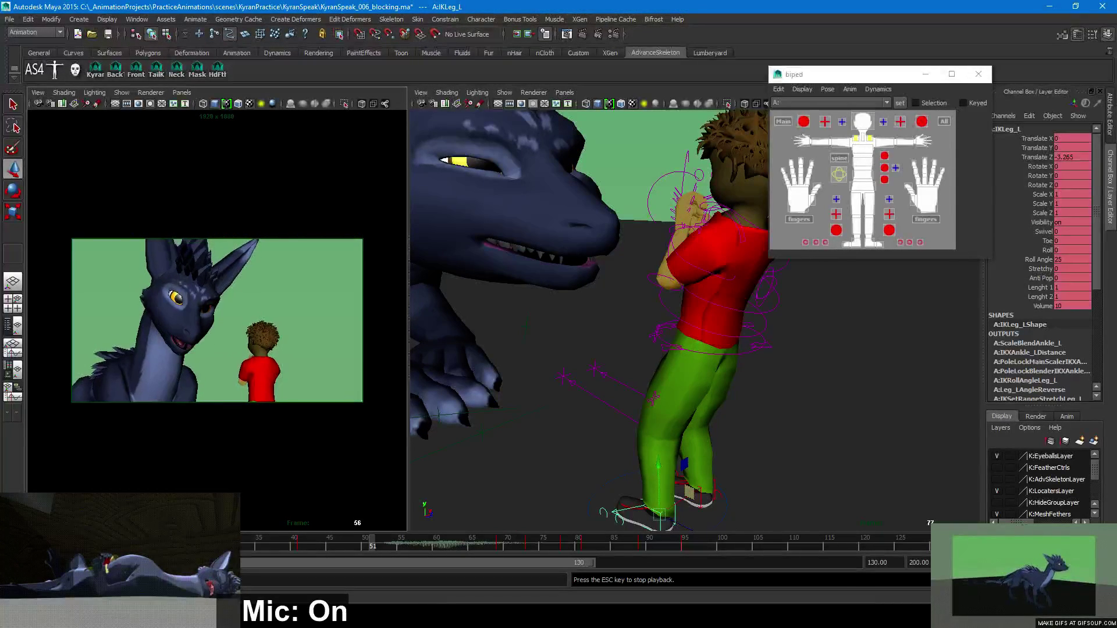
Review the blocking animation of the boy and the dragon from a wider view by scrubbing to frame 75 and playing it back
left_click(323, 543)
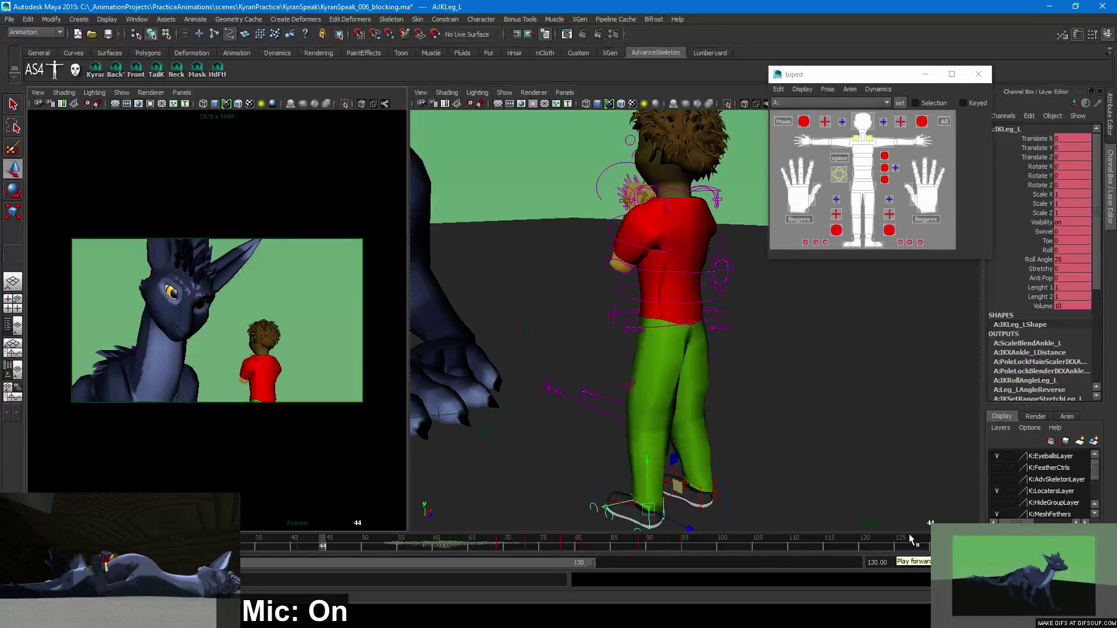
left_click_drag(850, 452, 818, 451, "alt")
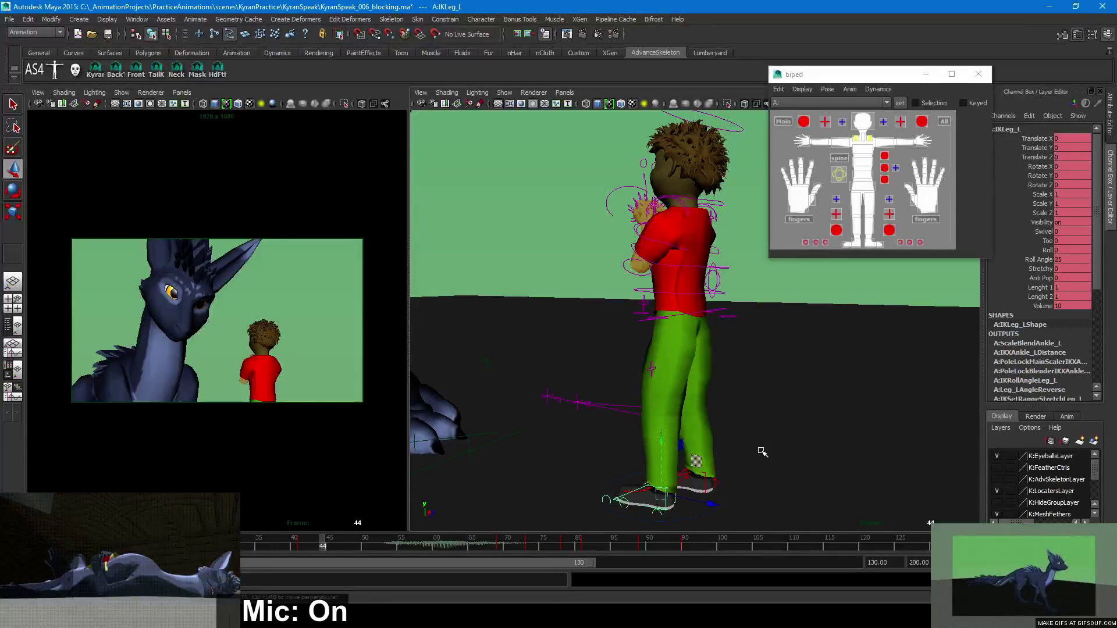
right_click_drag(835, 416, 603, 451, "alt")
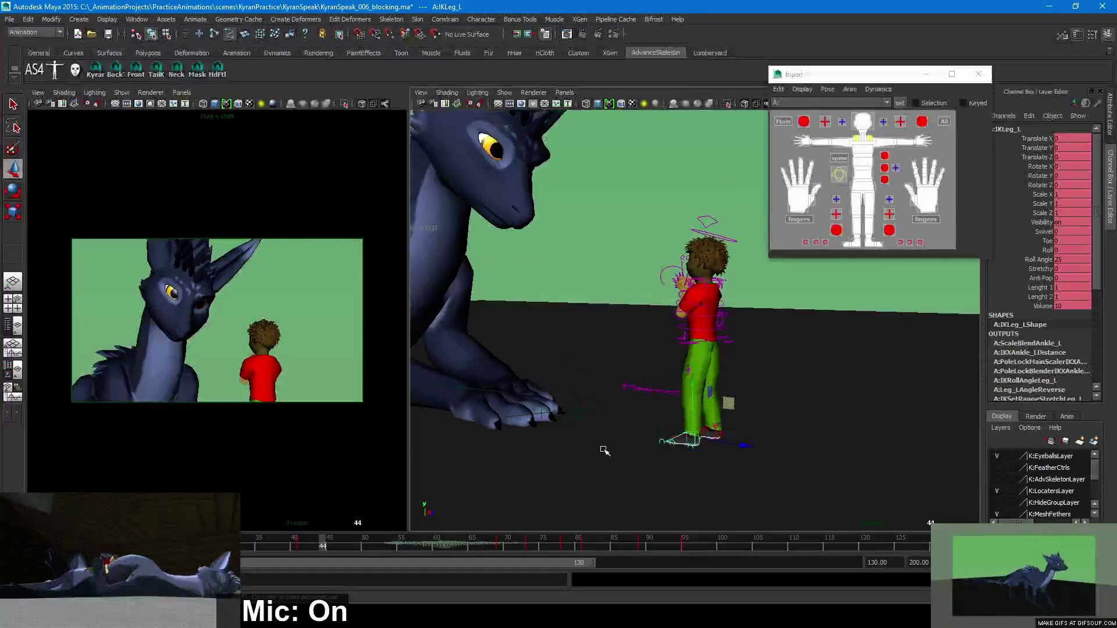
left_click_drag(420, 542, 520, 529)
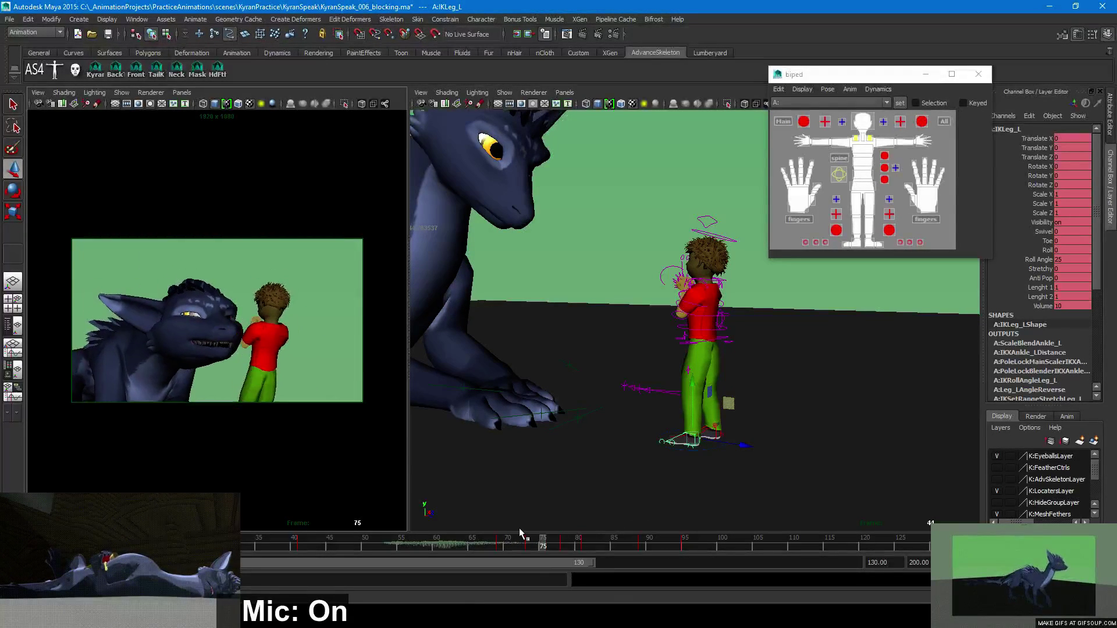
key("alt+v")
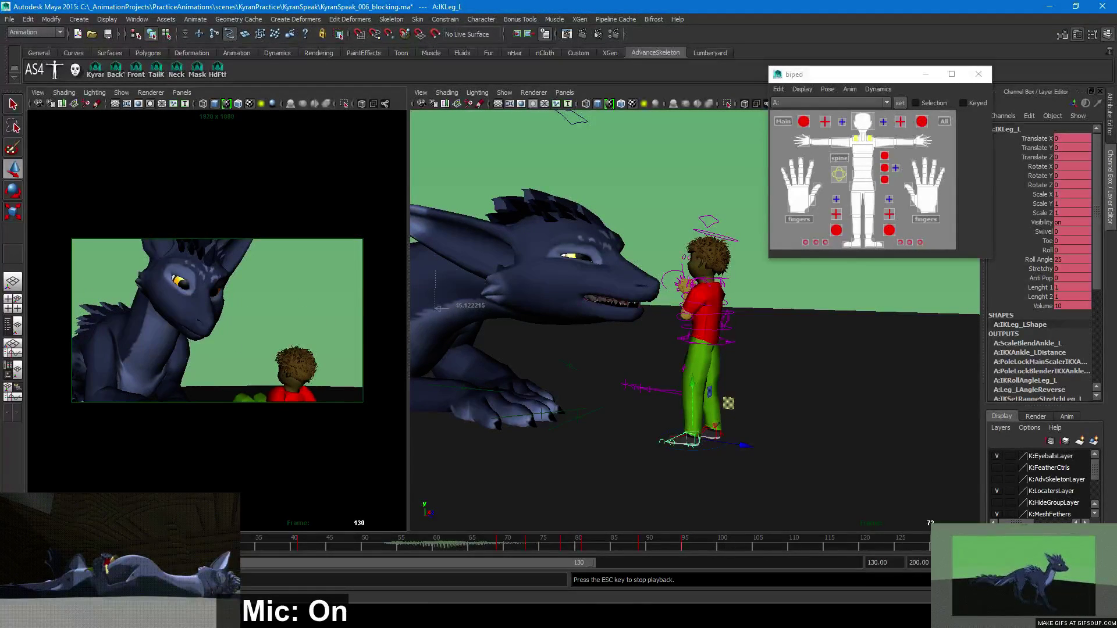
key("Escape")
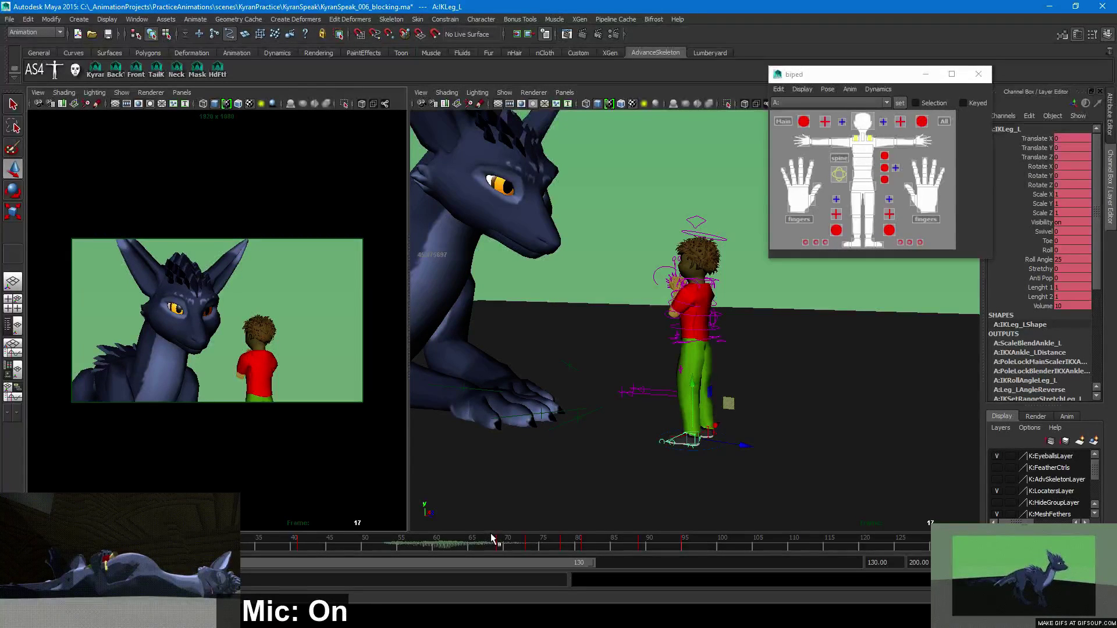
Move the boy's left foot lower and further back on frame 78, to about Translate Y 3.213 and Z -1.66, and key it
left_click_drag(492, 538, 562, 540)
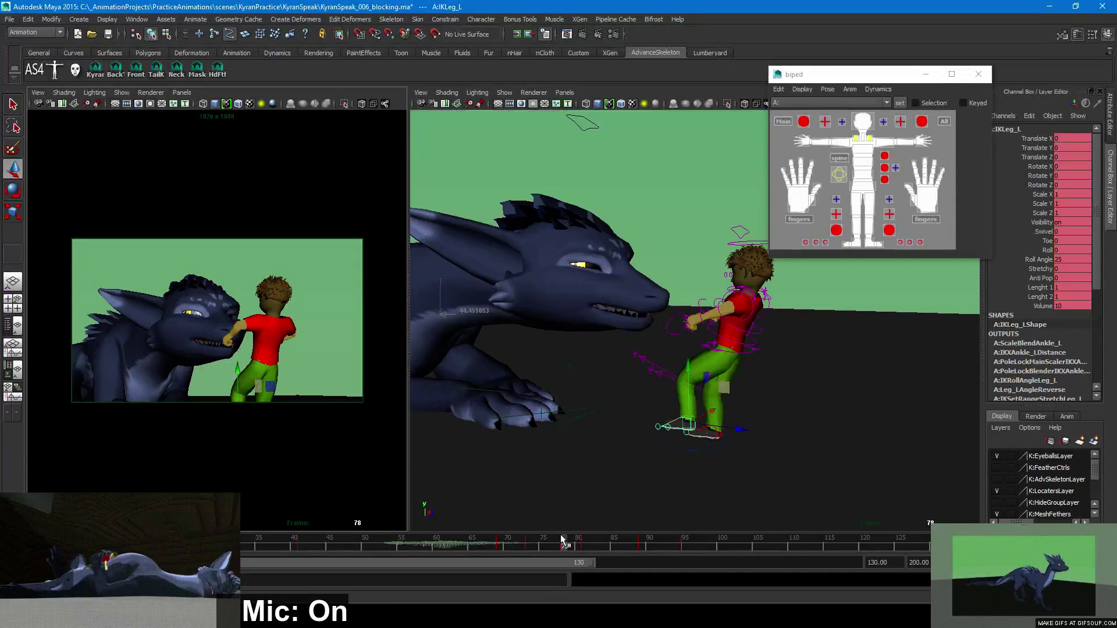
middle_click_drag(724, 388, 732, 397)
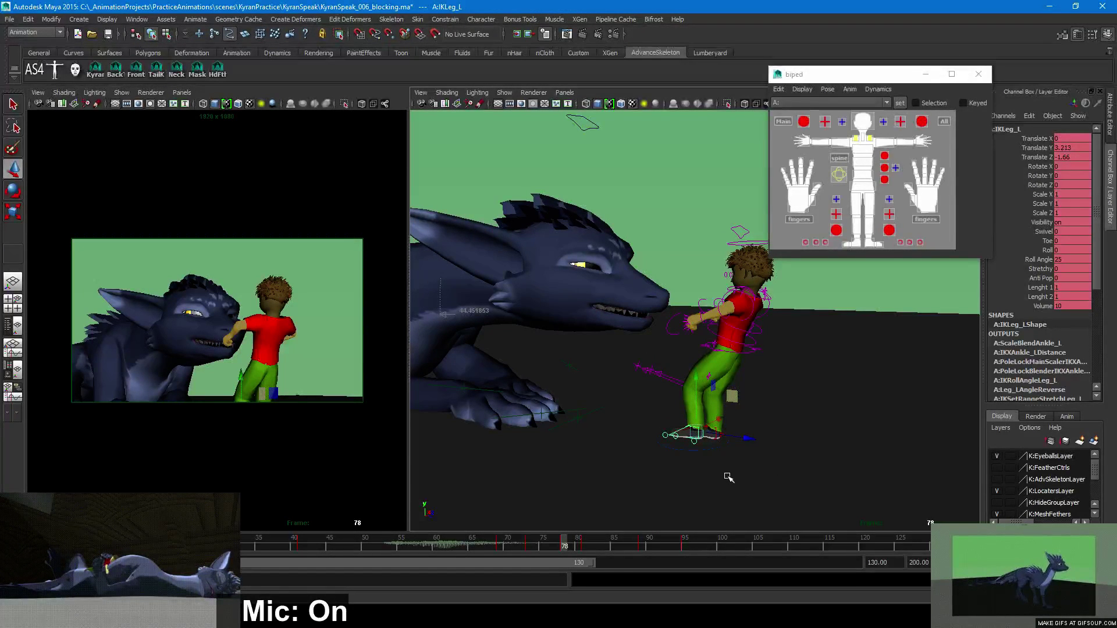
right_click(641, 527)
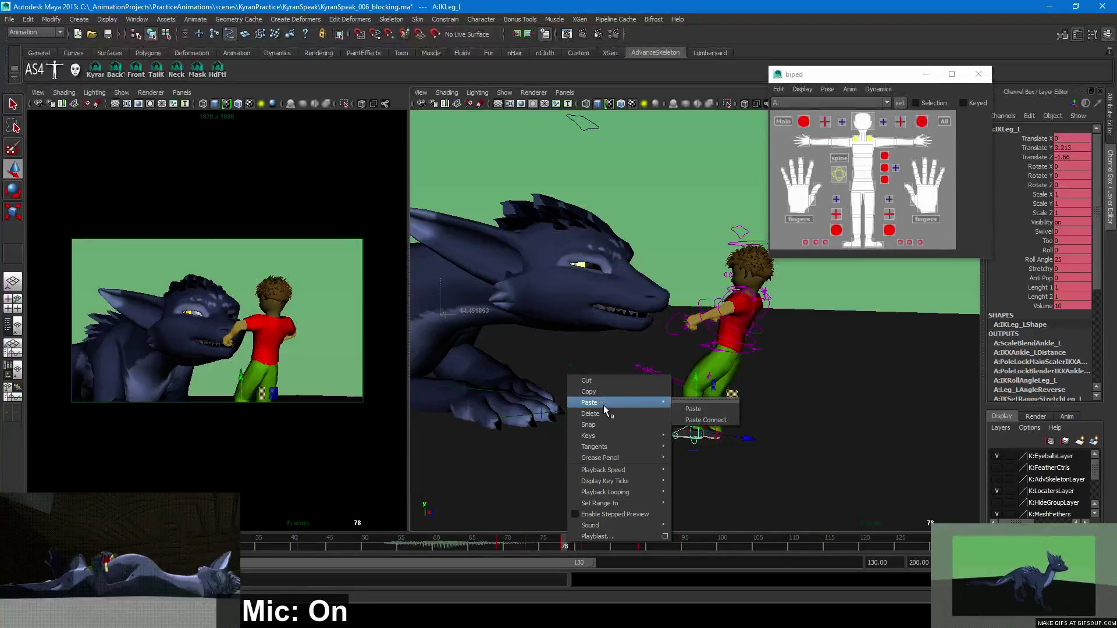
mouse_move(601, 433)
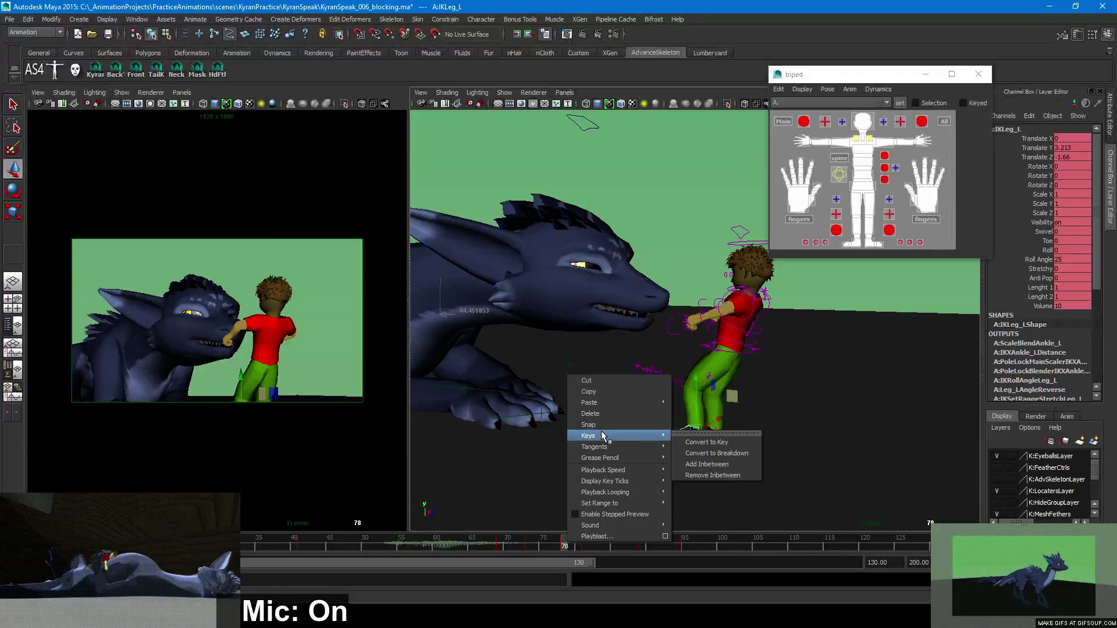
left_click(616, 379)
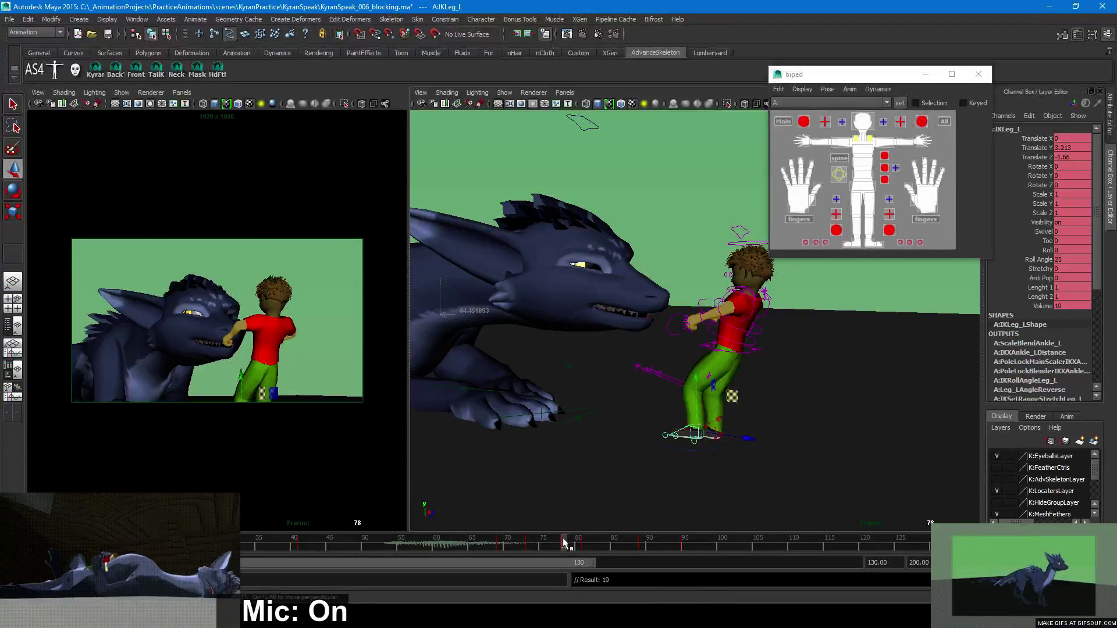
Lower the boy's left foot on frame 81 to about Translate Y 4.477 and Z 7.054, and key it
left_click_drag(567, 544, 507, 542)
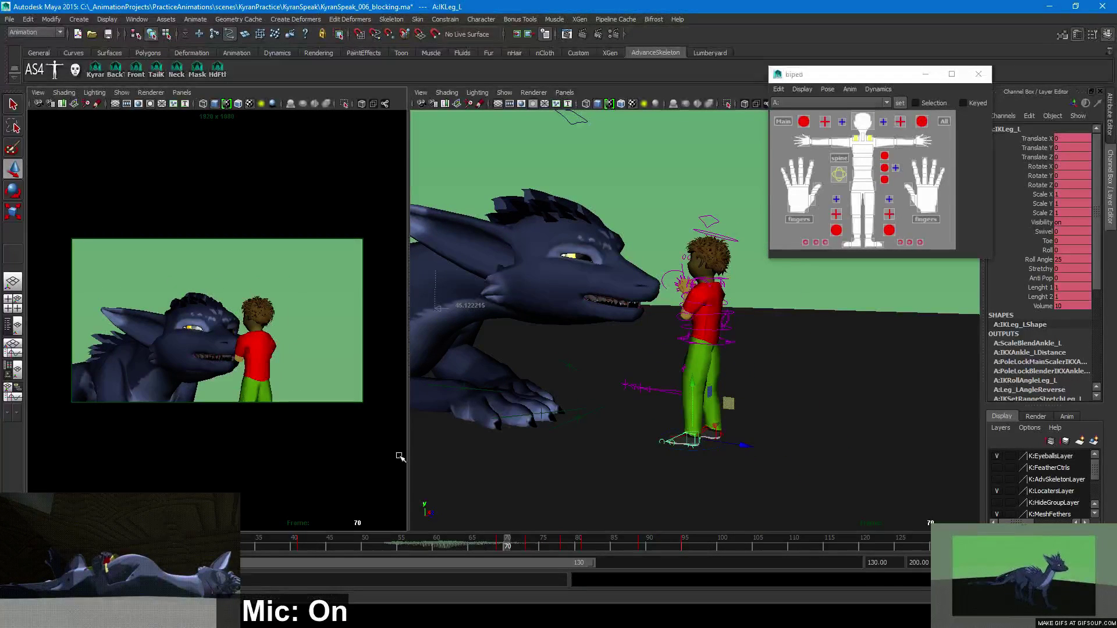
key("alt+v")
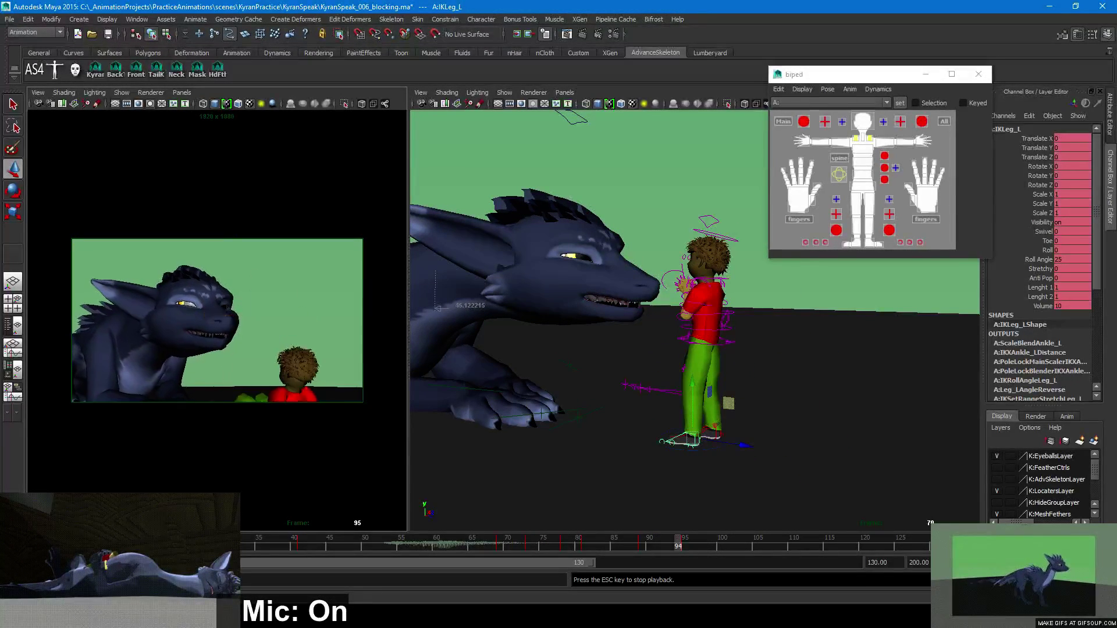
key("Escape")
left_click_drag(560, 538, 588, 540)
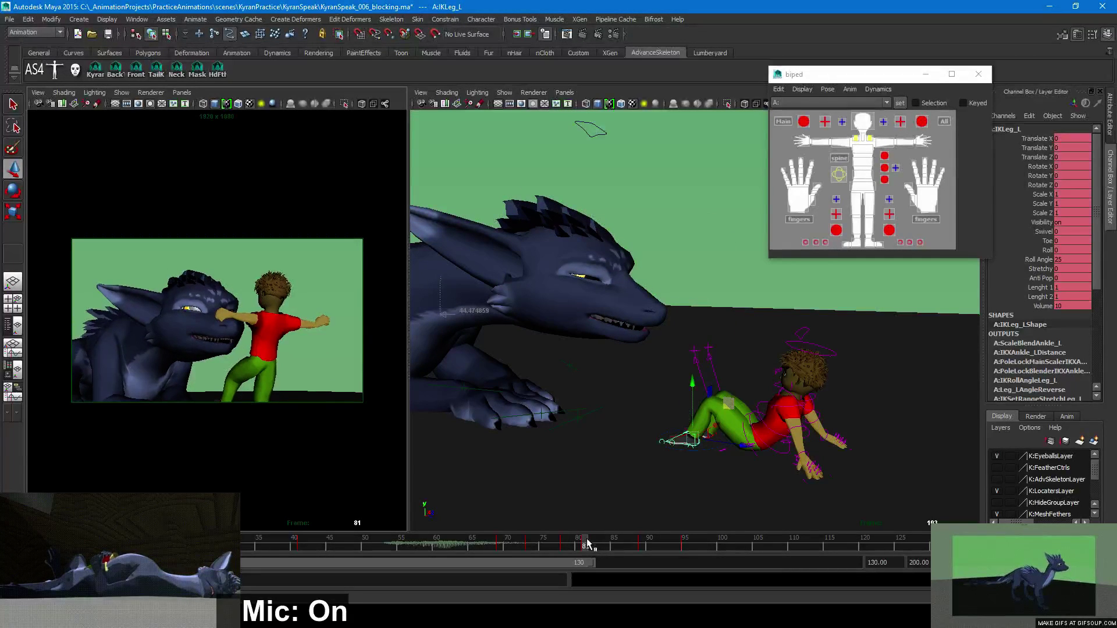
left_click_drag(702, 378, 715, 392)
key("s")
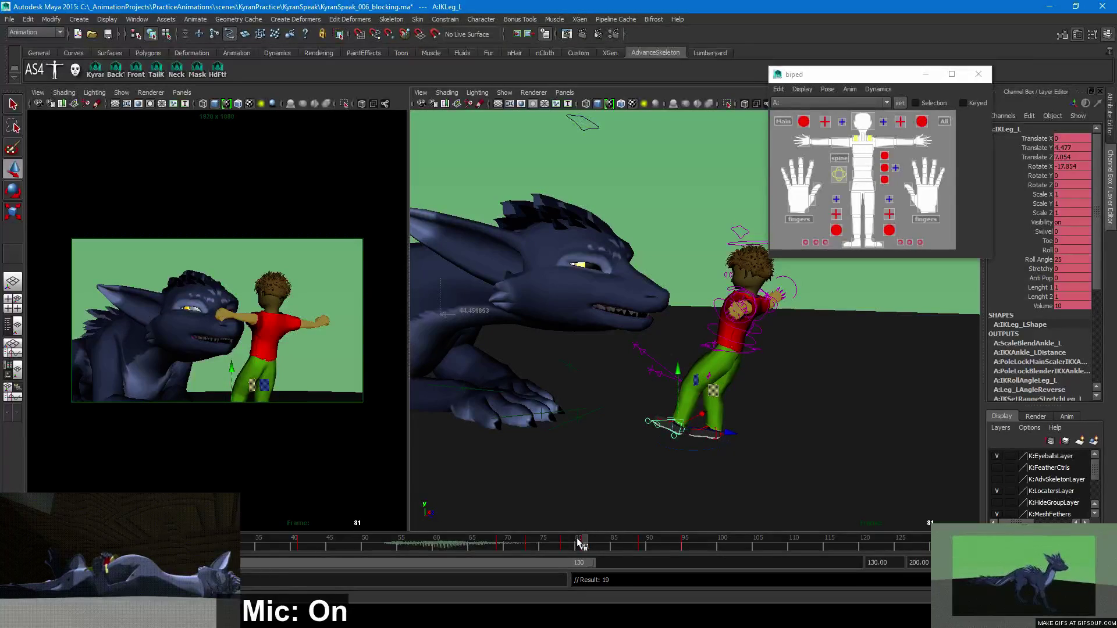
Play back the animation from frame 78 to check the revised foot motion, stopping on the boy's fallen pose at frame 95
left_click_drag(581, 544, 563, 544)
middle_click(339, 474)
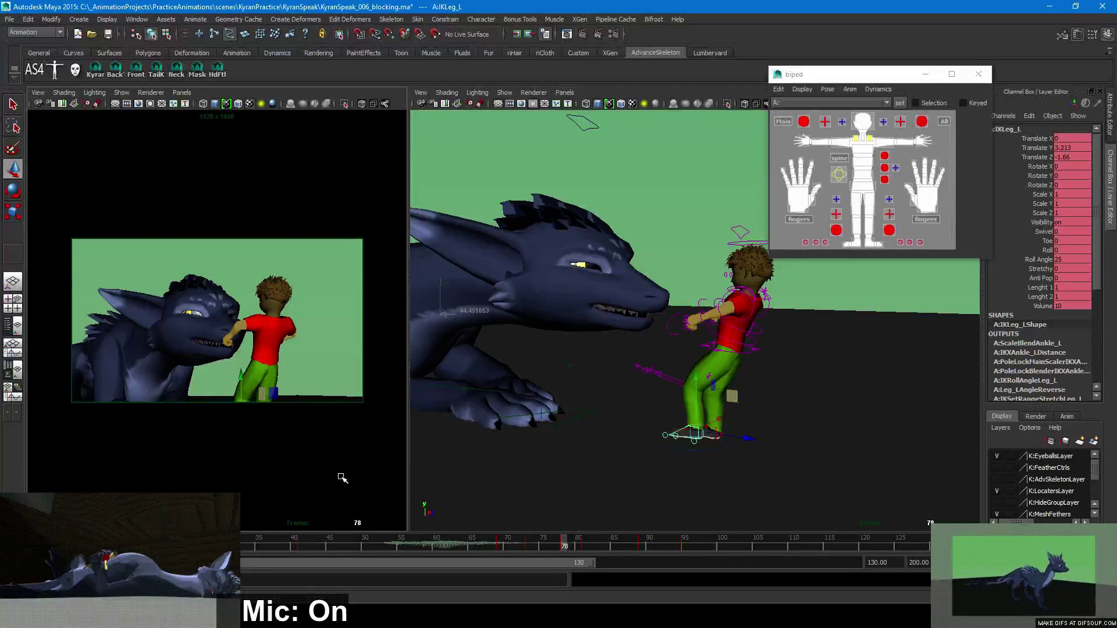
key("alt+v")
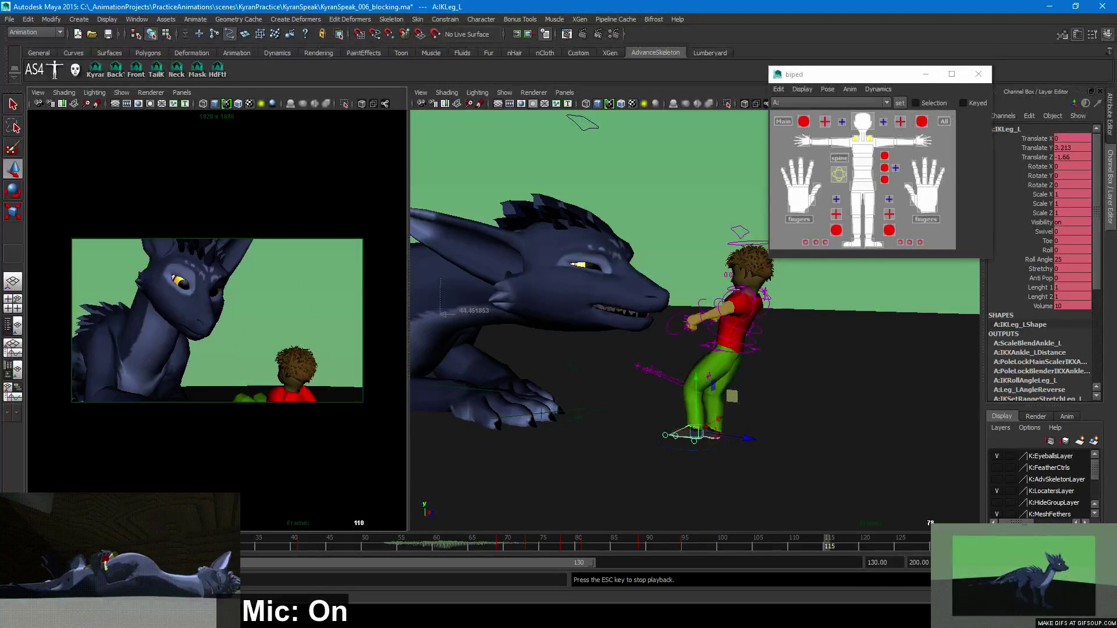
left_click(686, 547)
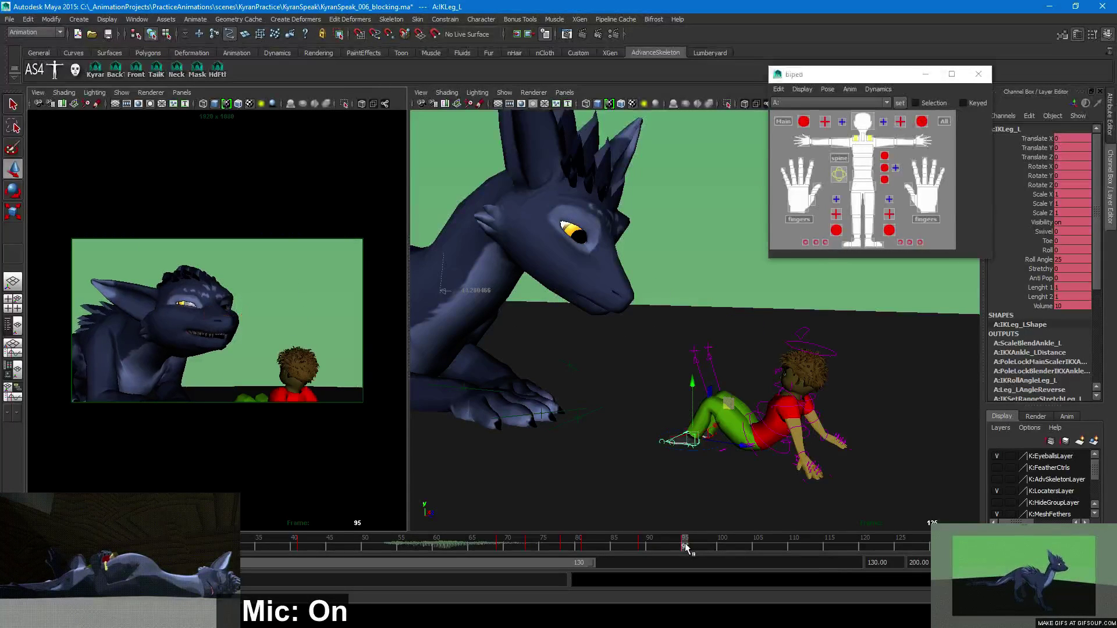
Select all of the boy's controls and key his whole off-balance pose on frame 93
left_click_drag(680, 545, 668, 543)
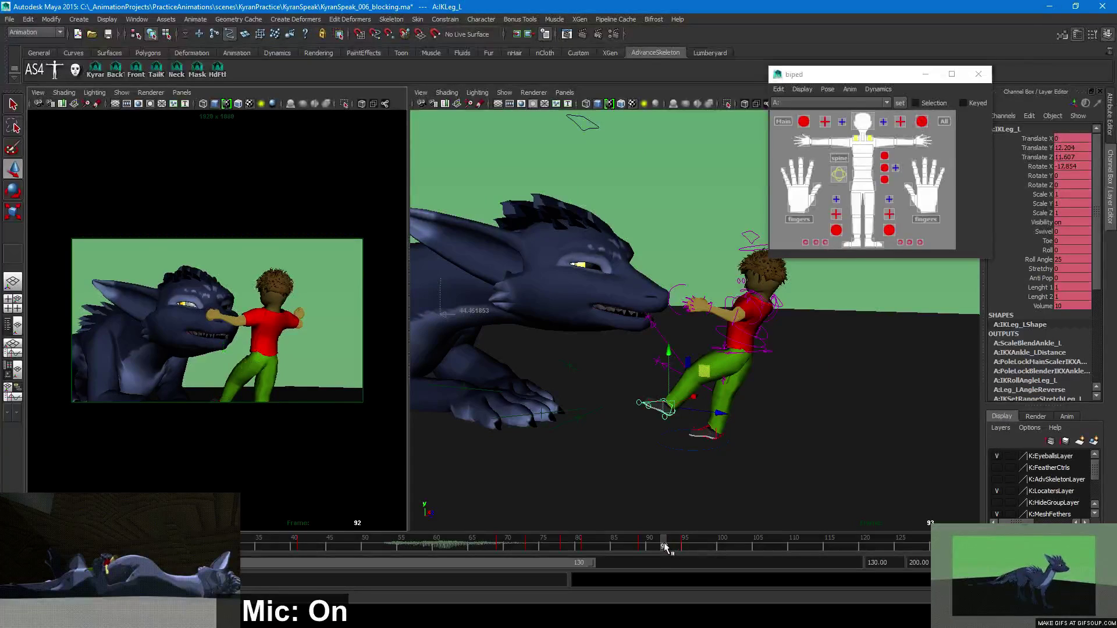
left_click(925, 185)
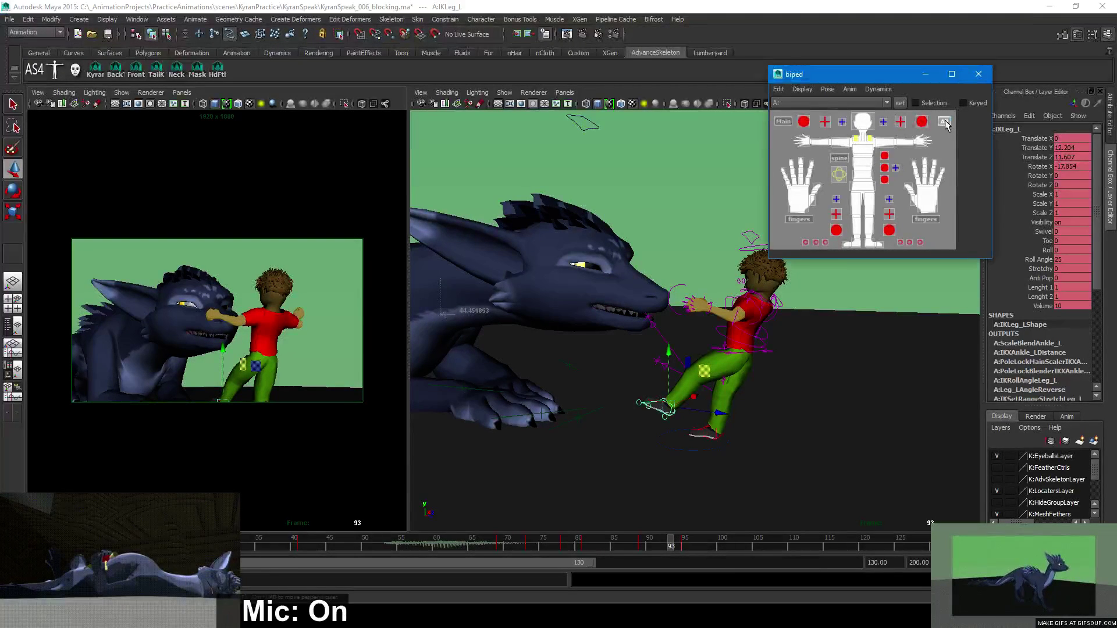
left_click(678, 545)
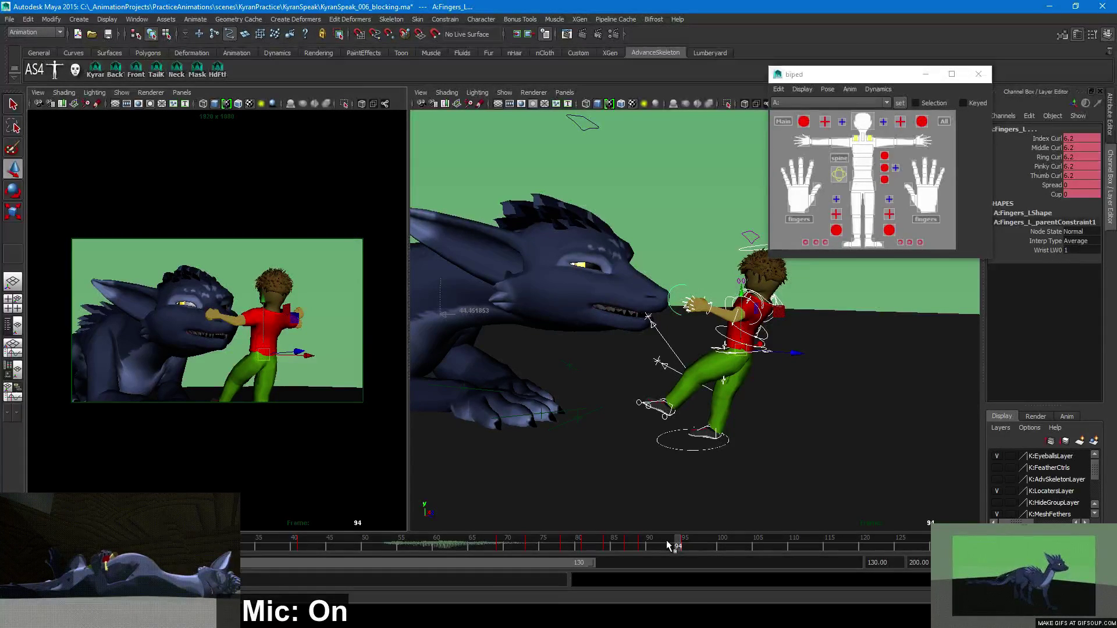
left_click(670, 545)
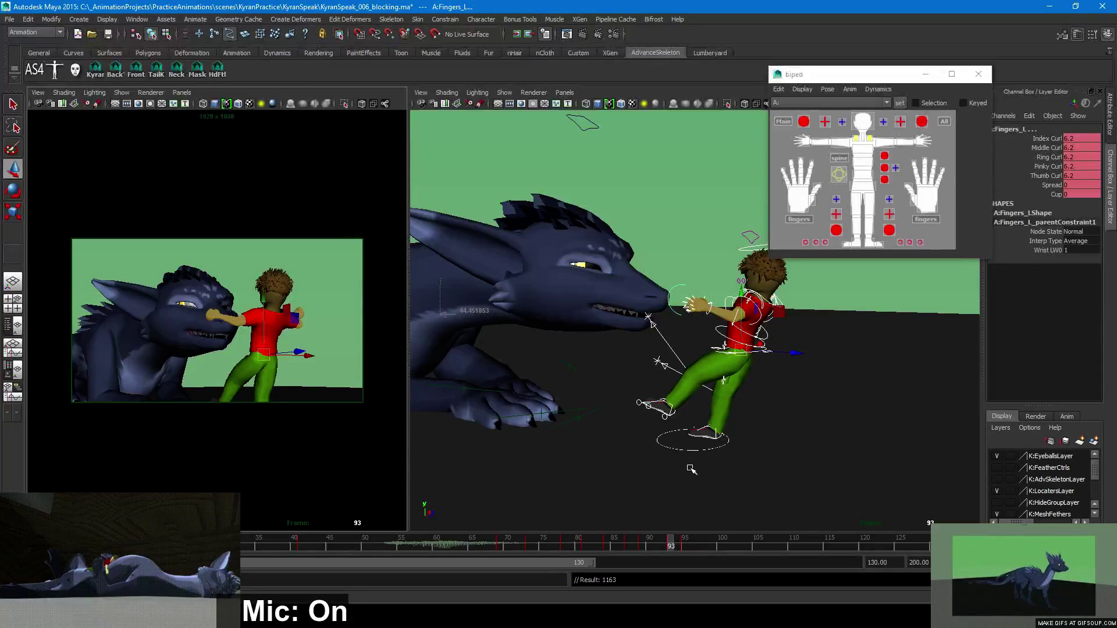
Examine the boy's off-balance pose on frame 93 from several angles and distances
scroll(695, 458, "up", 5)
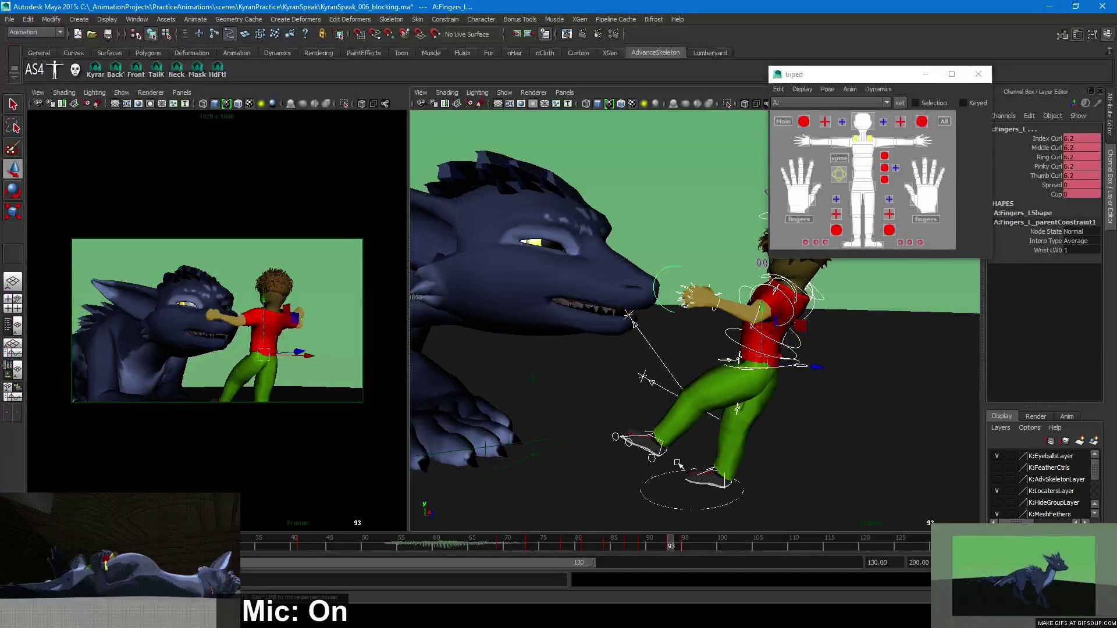
scroll(668, 431, "down", 5)
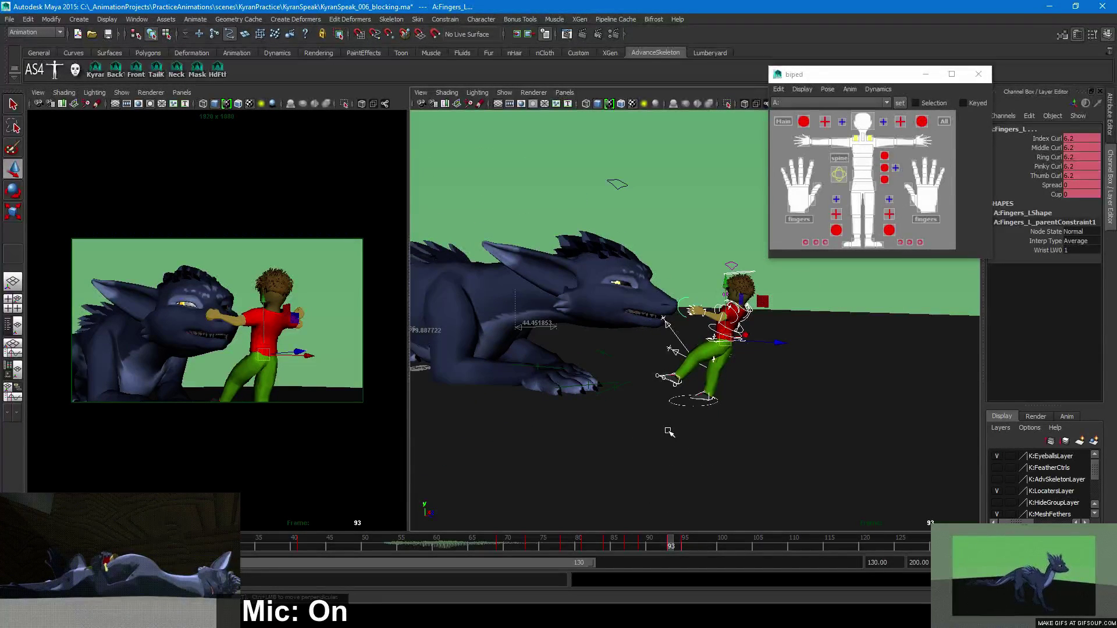
scroll(668, 432, "down", 5)
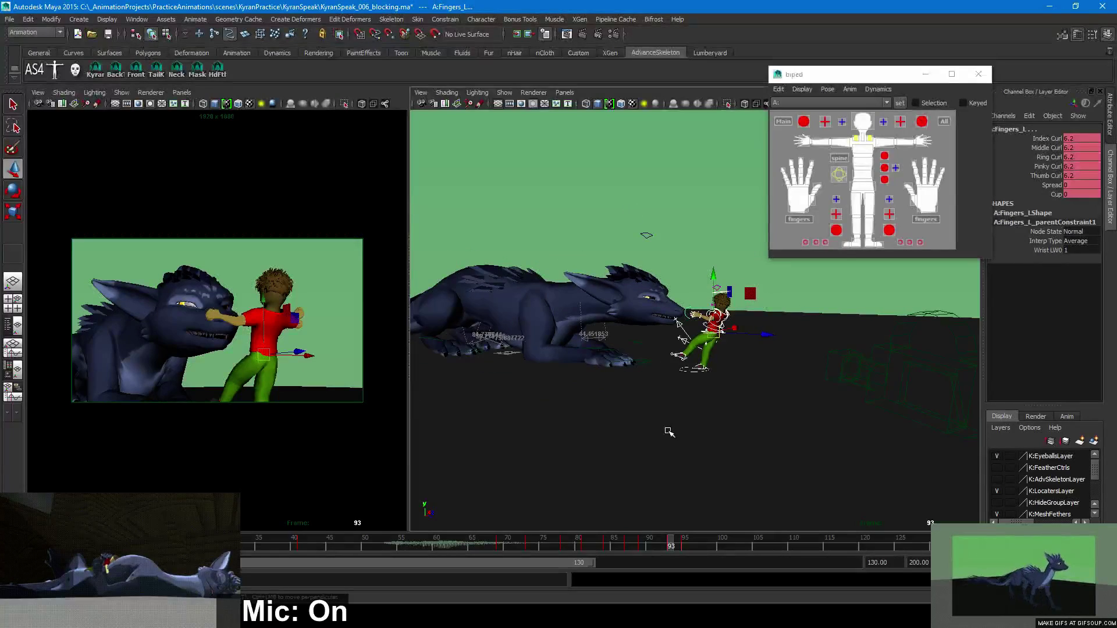
scroll(669, 432, "up", 5)
scroll(668, 431, "up", 5)
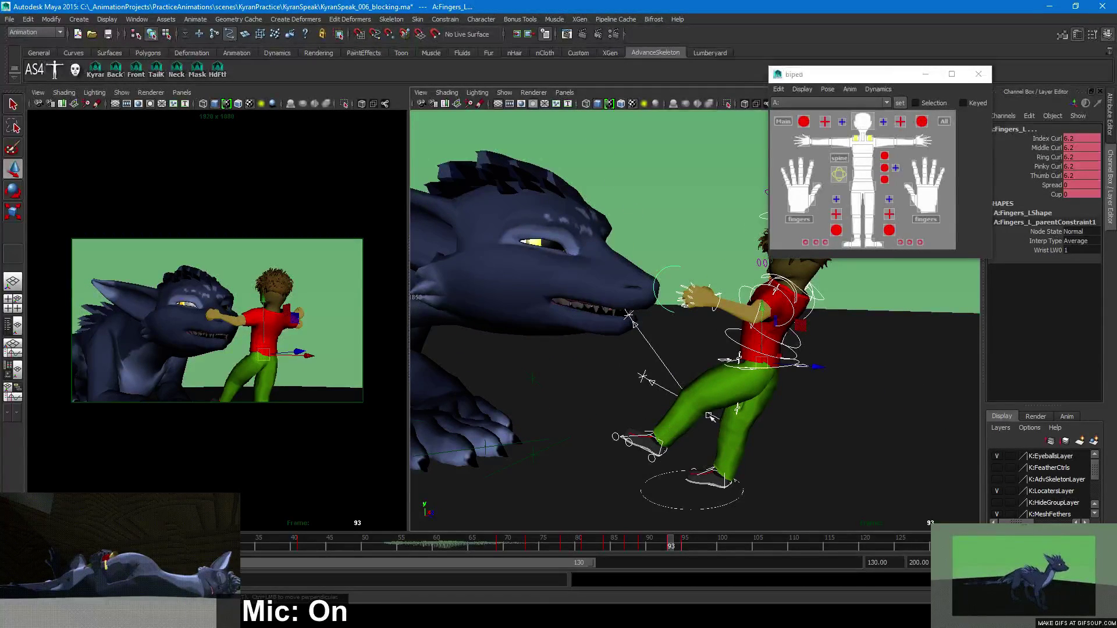
mouse_move(721, 412)
left_mouse_down("alt")
mouse_move(748, 430)
mouse_move(700, 419)
left_mouse_up("alt")
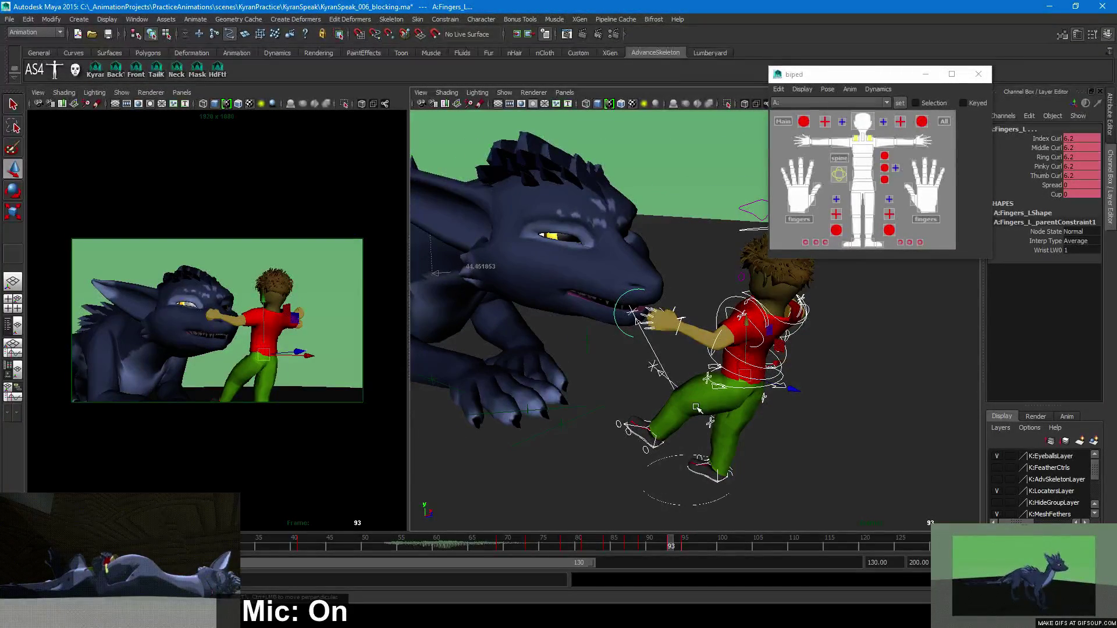
left_click_drag(675, 397, 663, 372, "alt")
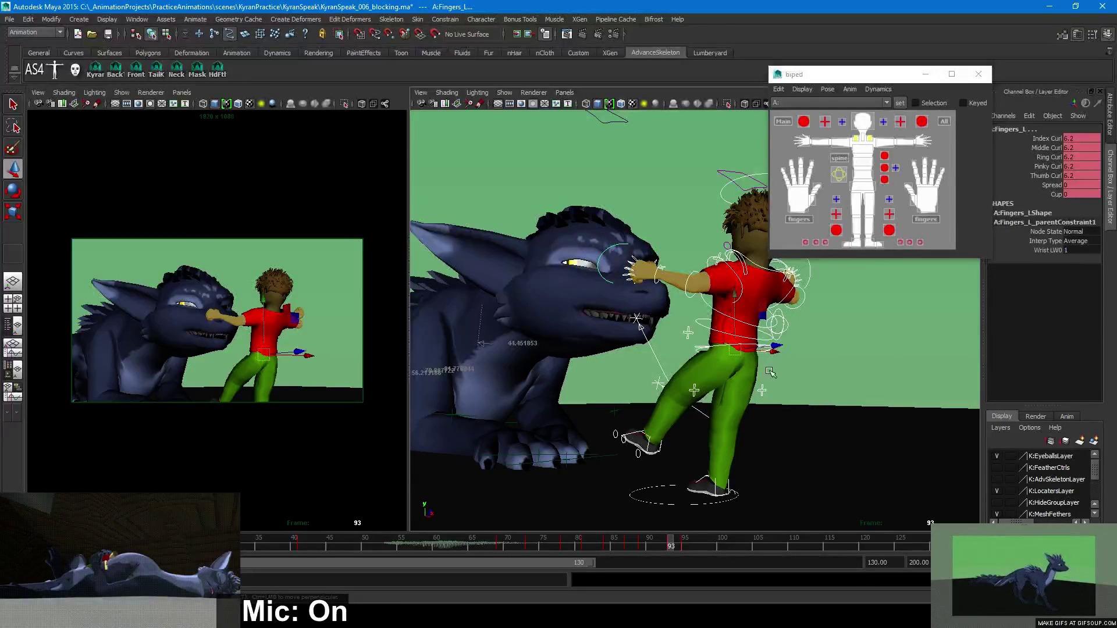
left_click_drag(759, 349, 712, 379, "alt")
right_click_drag(711, 379, 779, 422, "alt")
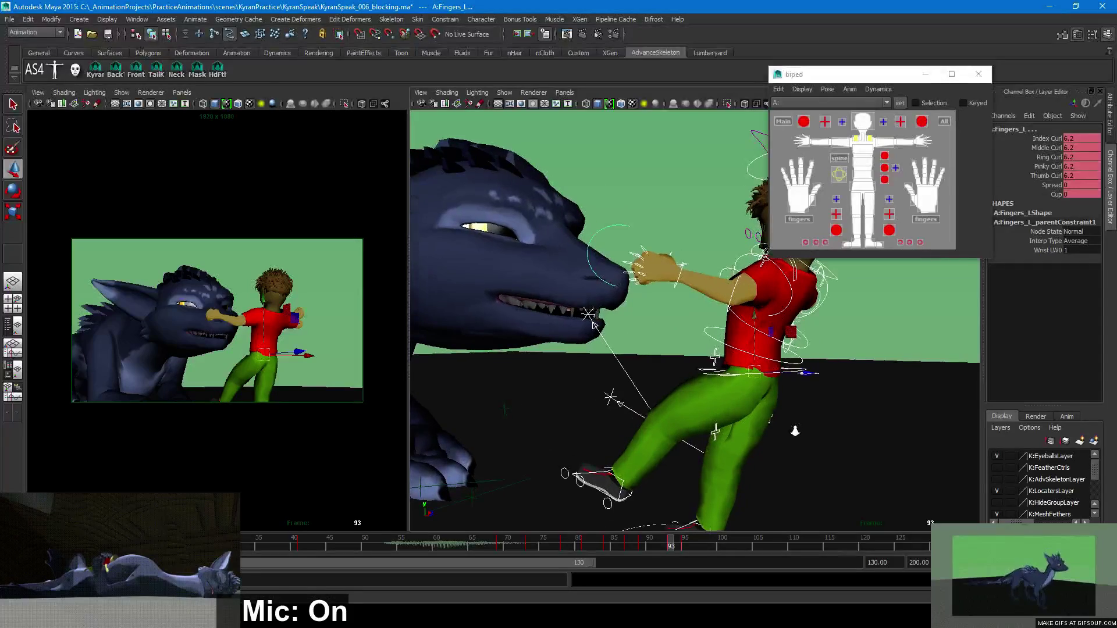
left_click_drag(795, 432, 679, 453, "alt")
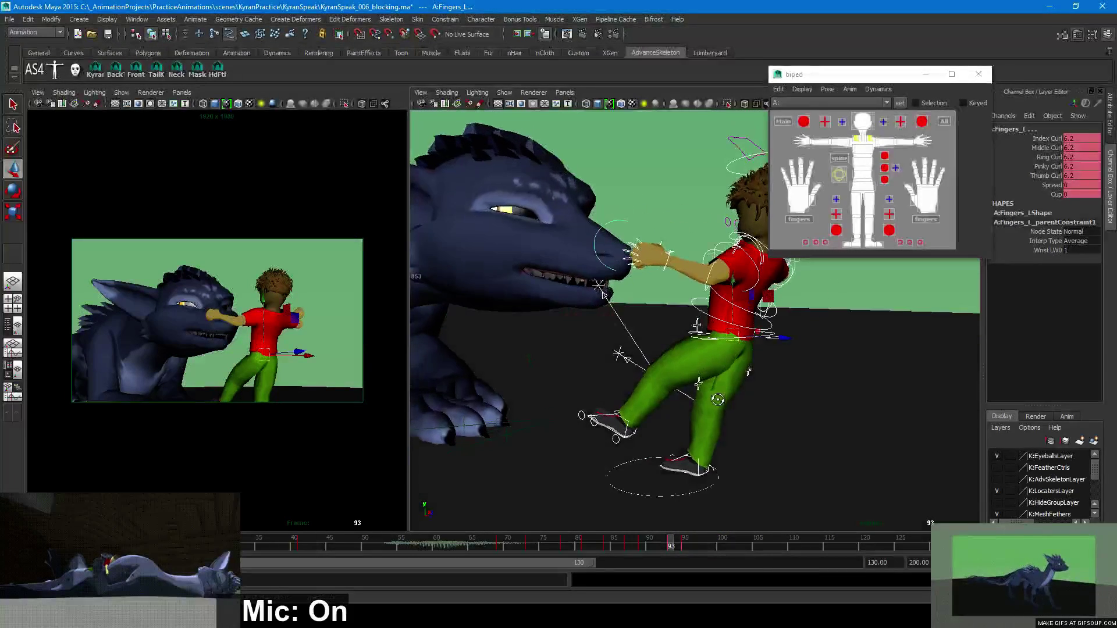
Select the boy's left foot control and compare his poses on frames 90, 93 and 95
left_click(622, 418)
left_click_drag(622, 419, 378, 414, "alt")
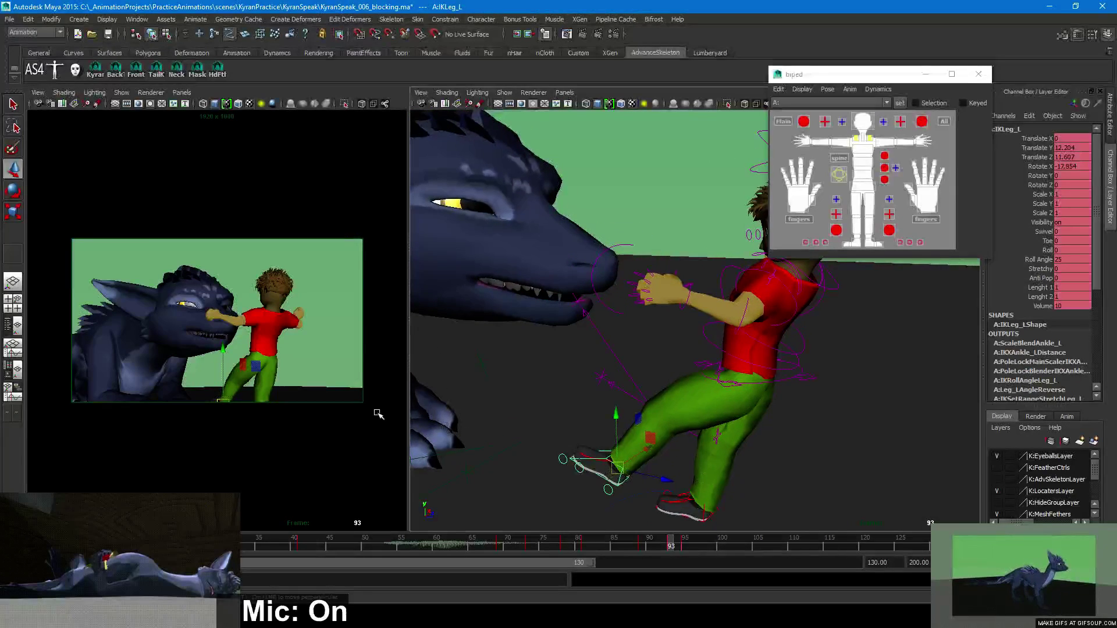
left_click_drag(659, 551, 669, 548)
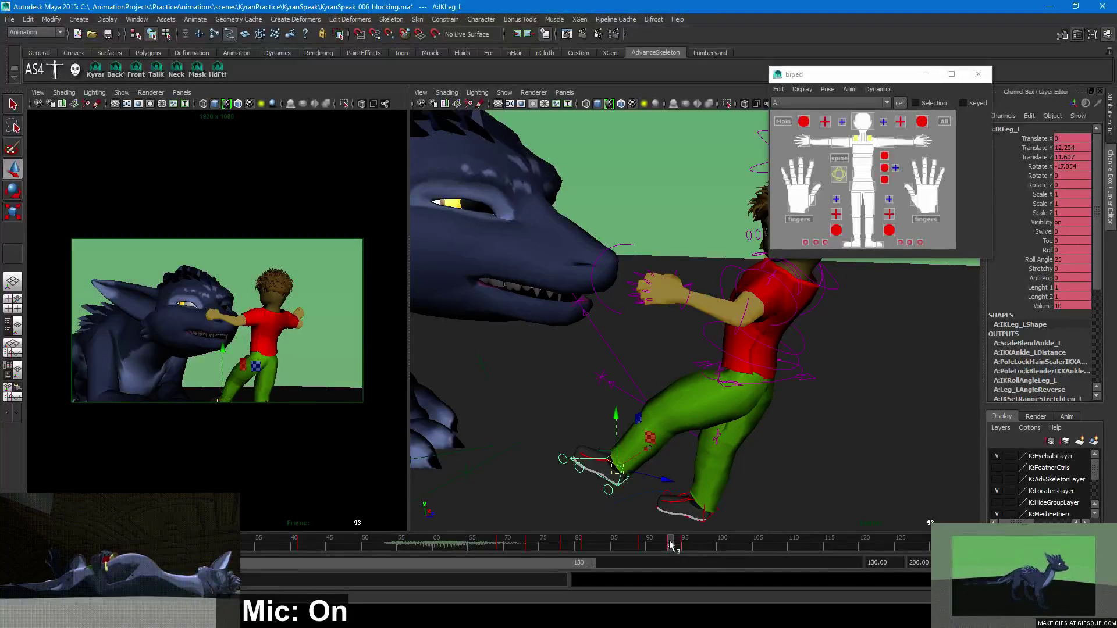
left_click_drag(794, 462, 730, 444, "alt")
left_click(649, 543)
middle_click(340, 476)
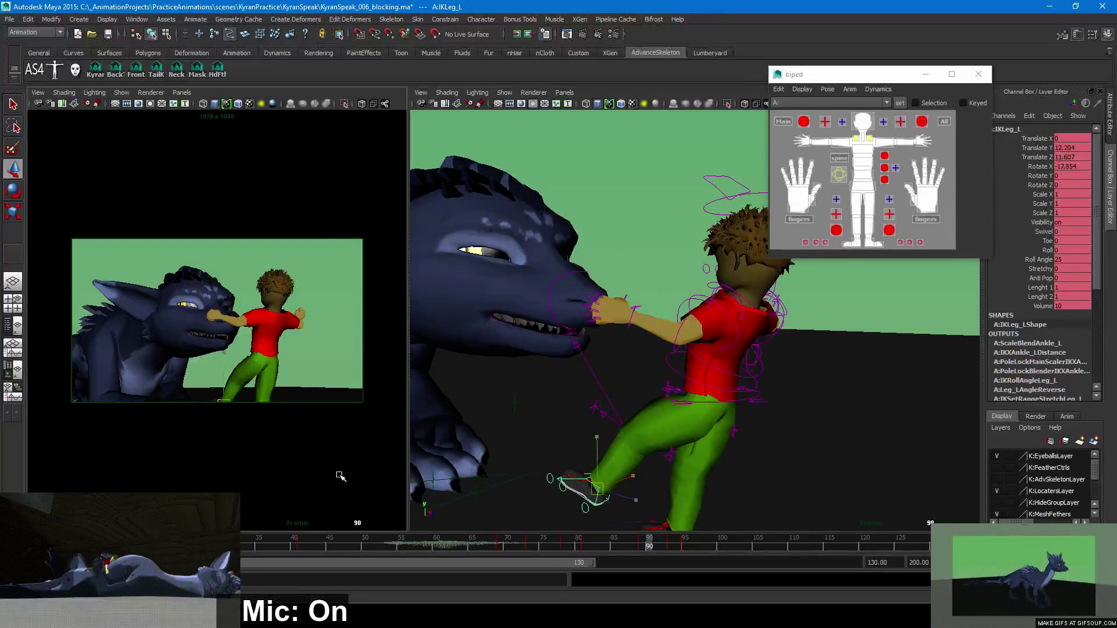
middle_click(668, 529)
left_click_drag(638, 548, 683, 547)
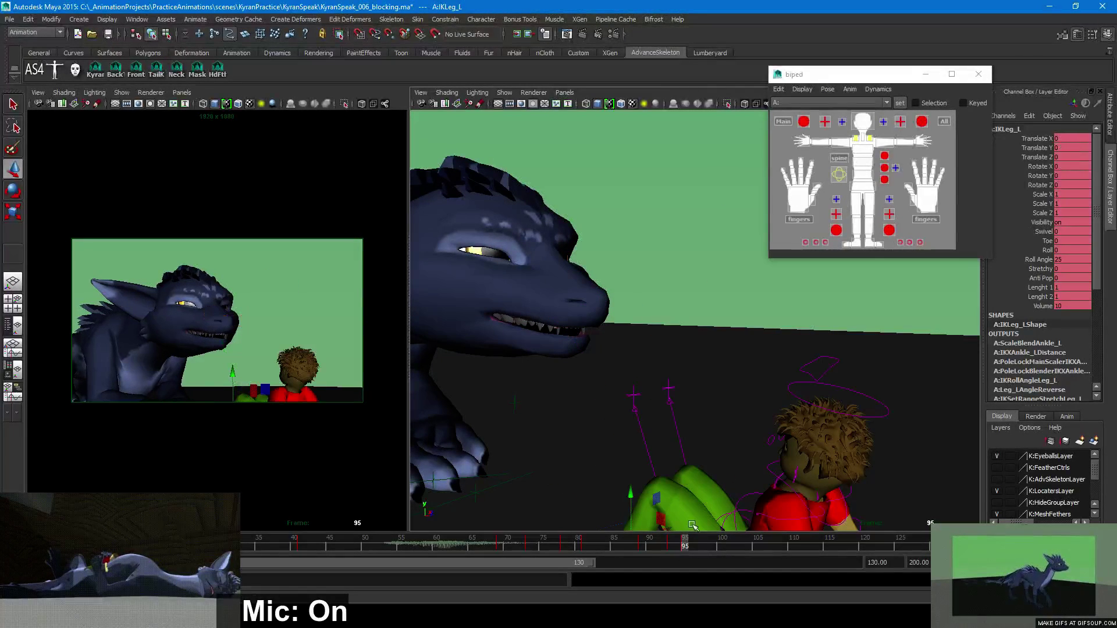
left_click(663, 547)
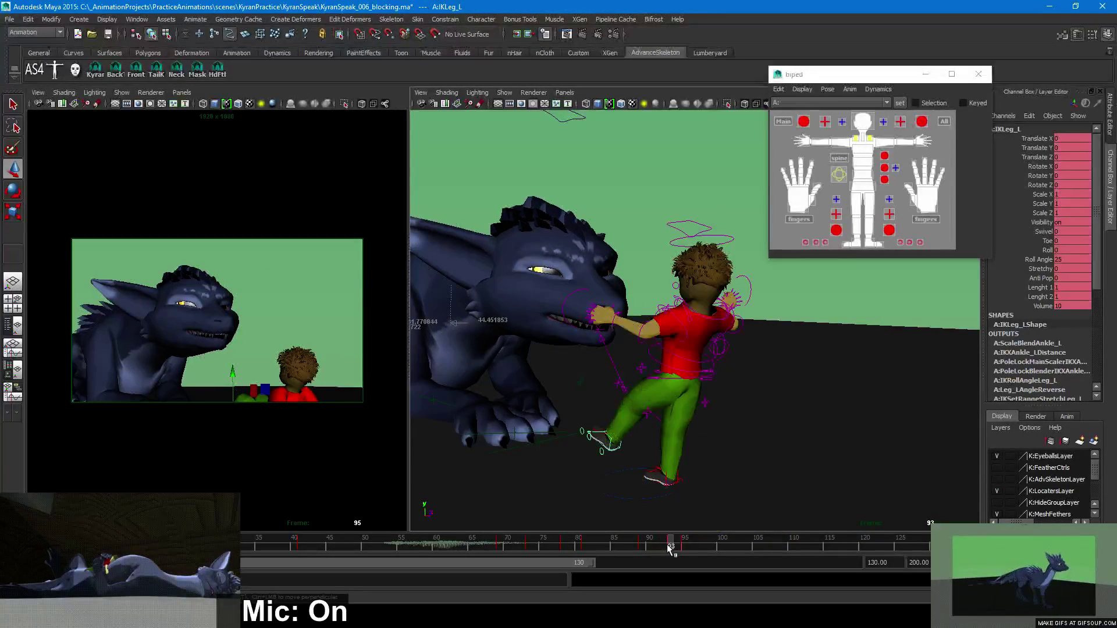
Lower the boy's root control and shift it backward on frame 93, to about Translate Y -13.07 and Translate Z -25.33
scroll(781, 417, "up", 3)
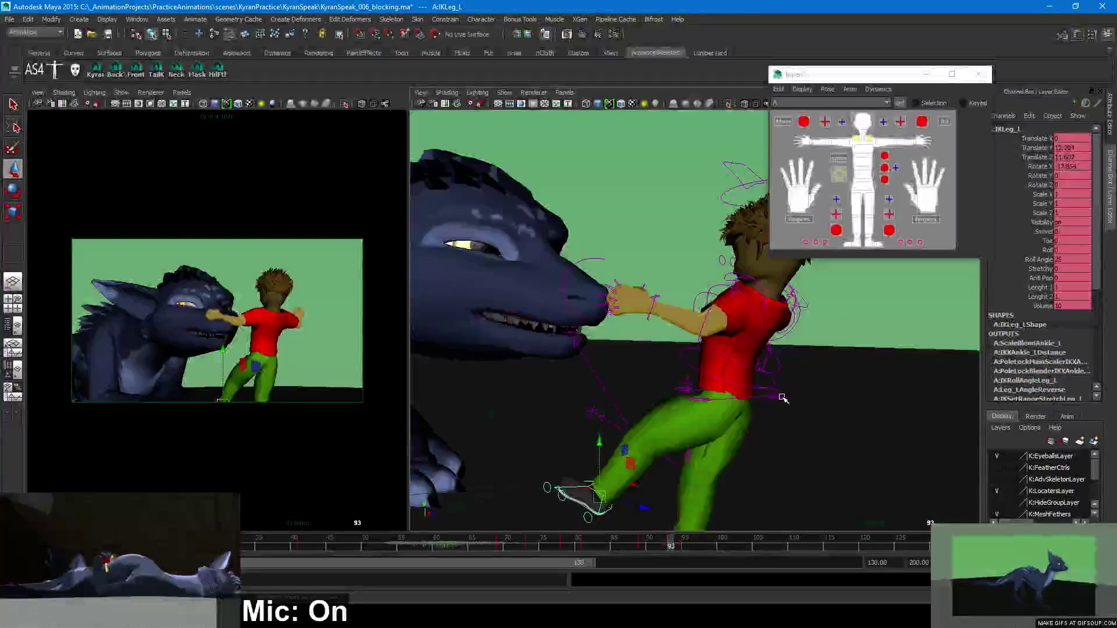
left_click(784, 400)
key("f")
left_click_drag(754, 406, 769, 414, "alt")
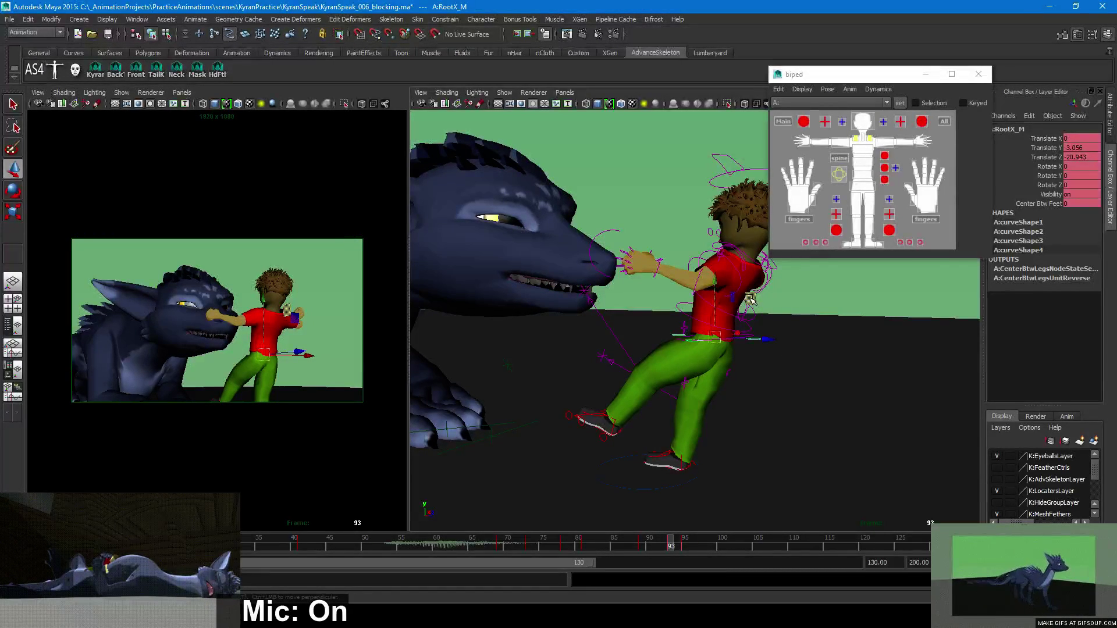
middle_click_drag(751, 302, 755, 314)
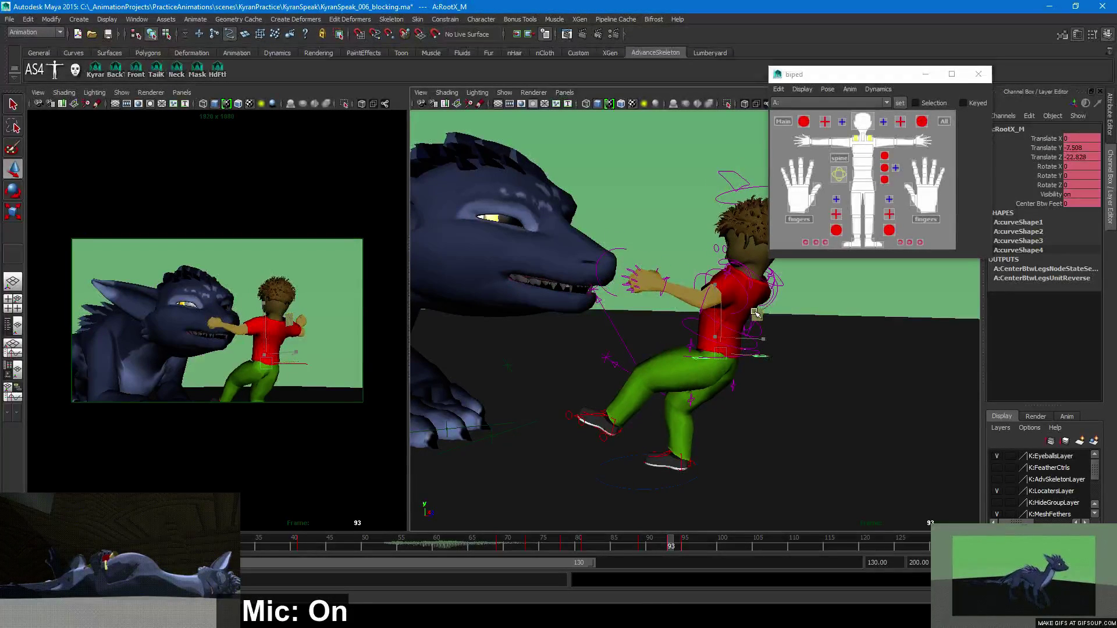
key("ctrl+z")
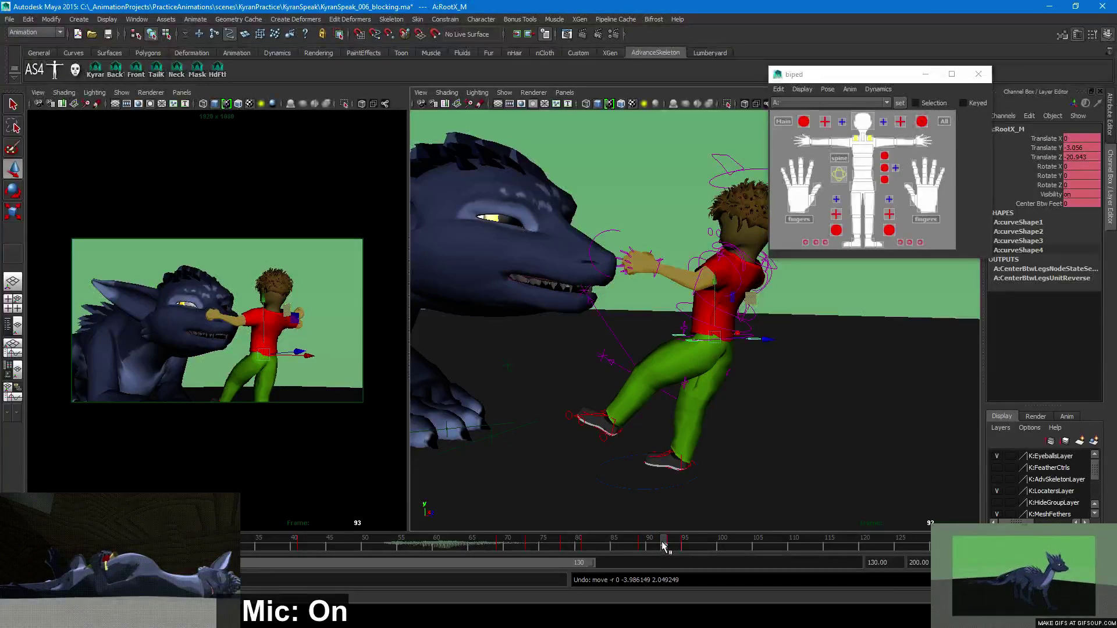
left_click_drag(663, 545, 675, 545)
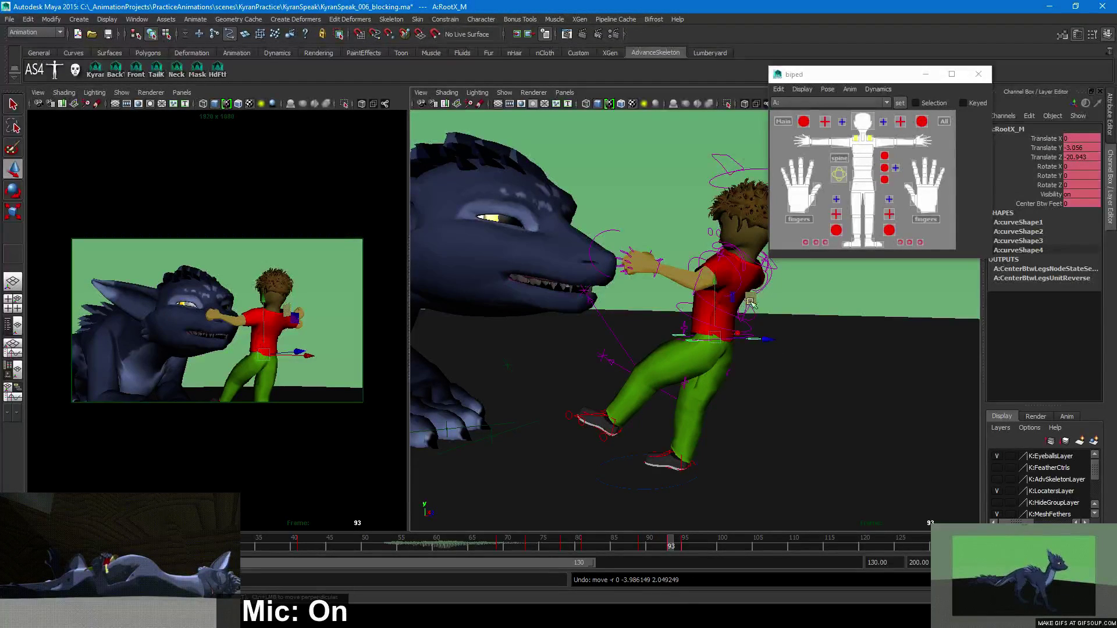
left_click_drag(752, 303, 767, 336)
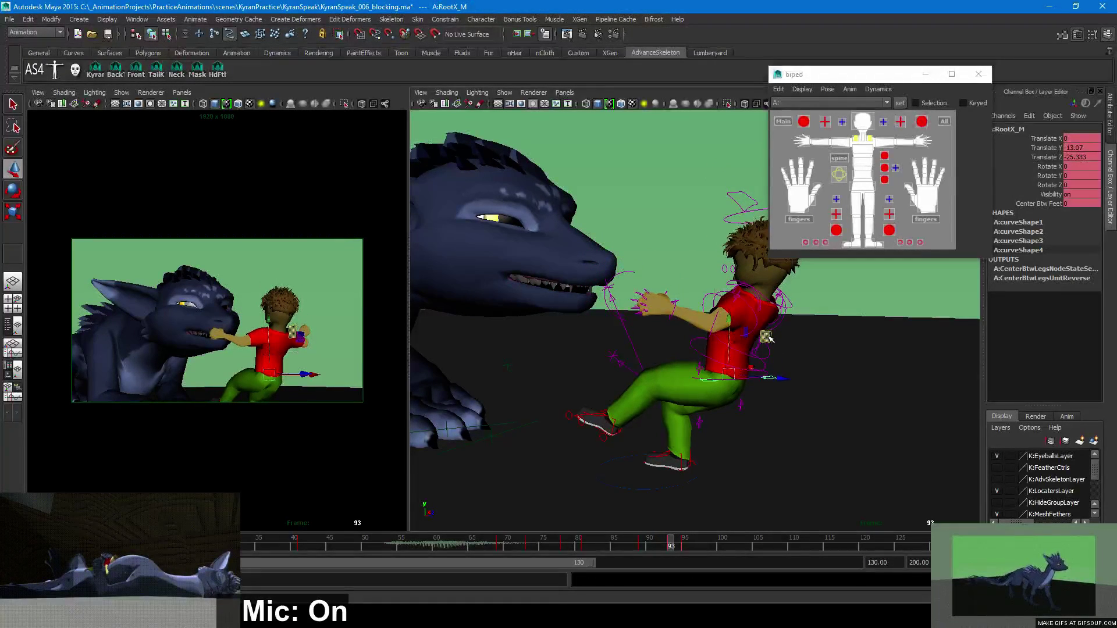
Raise the boy's left foot on frame 93 to about Translate Y 21.8 and tilt it to about Rotate X -34.5
left_click(605, 418)
left_click_drag(608, 414, 686, 357)
key("e")
key("w")
Repose the boy's arms for the backward fall on frame 93, rotating his right shoulder control
left_click(658, 321)
key("e")
key("w")
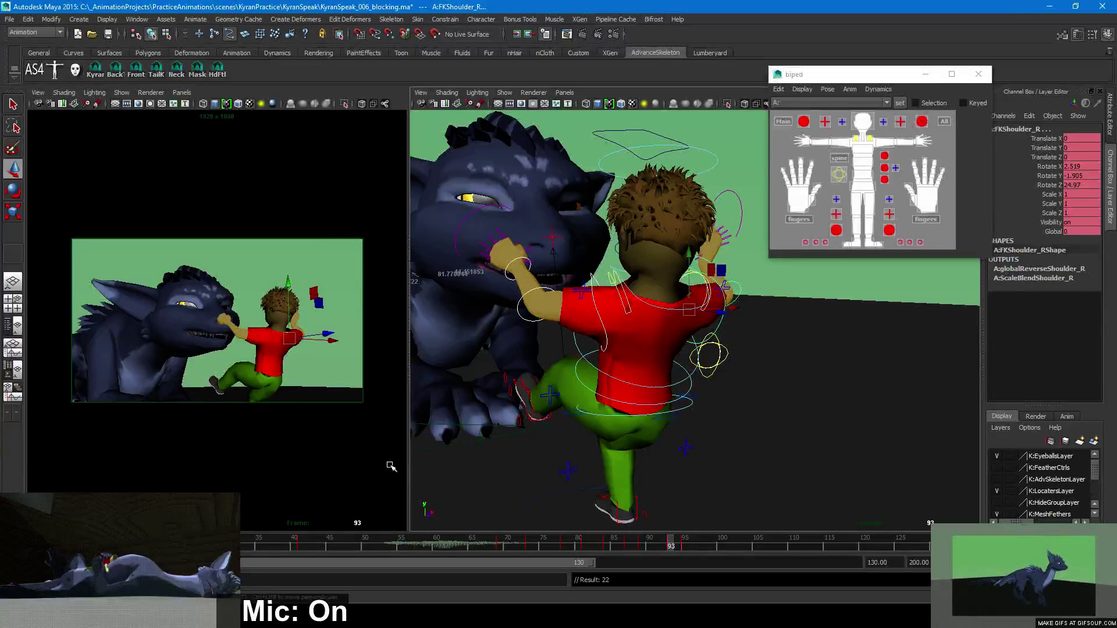
mouse_move(668, 545)
left_mouse_down()
mouse_move(700, 547)
mouse_move(670, 545)
left_mouse_up()
Select the boy's spine and chest controls and curl his upper body forward on frame 93, with the chest at about Rotate Z 7.6
left_click_drag(658, 431, 640, 415, "alt")
left_click(707, 440)
key("e")
left_click(630, 402)
left_click(654, 378, "shift")
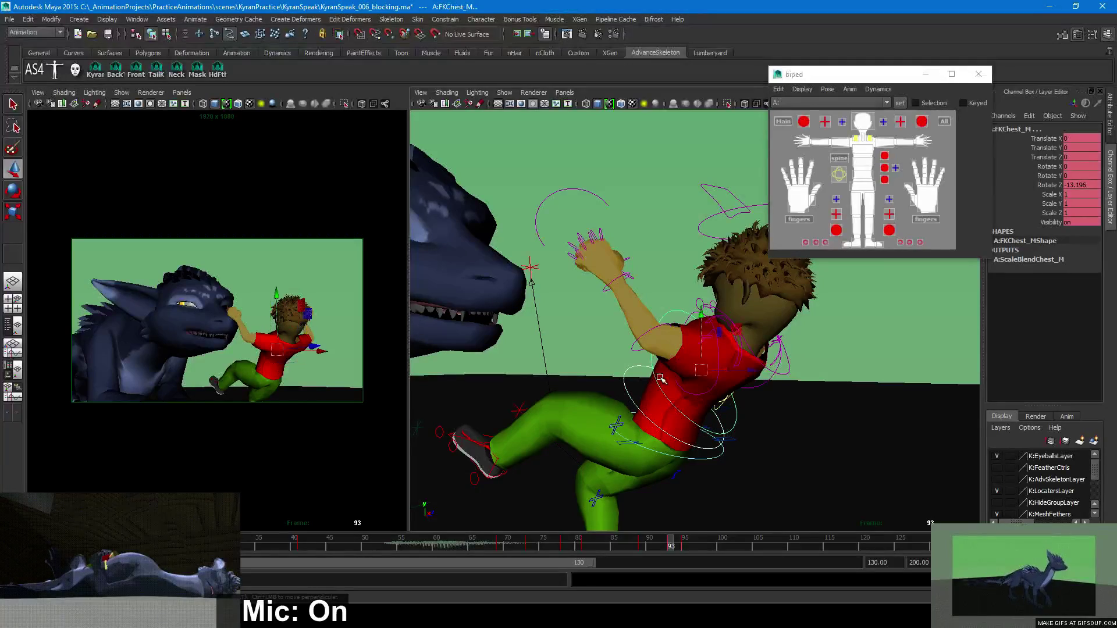
key("e")
left_click_drag(742, 338, 732, 325)
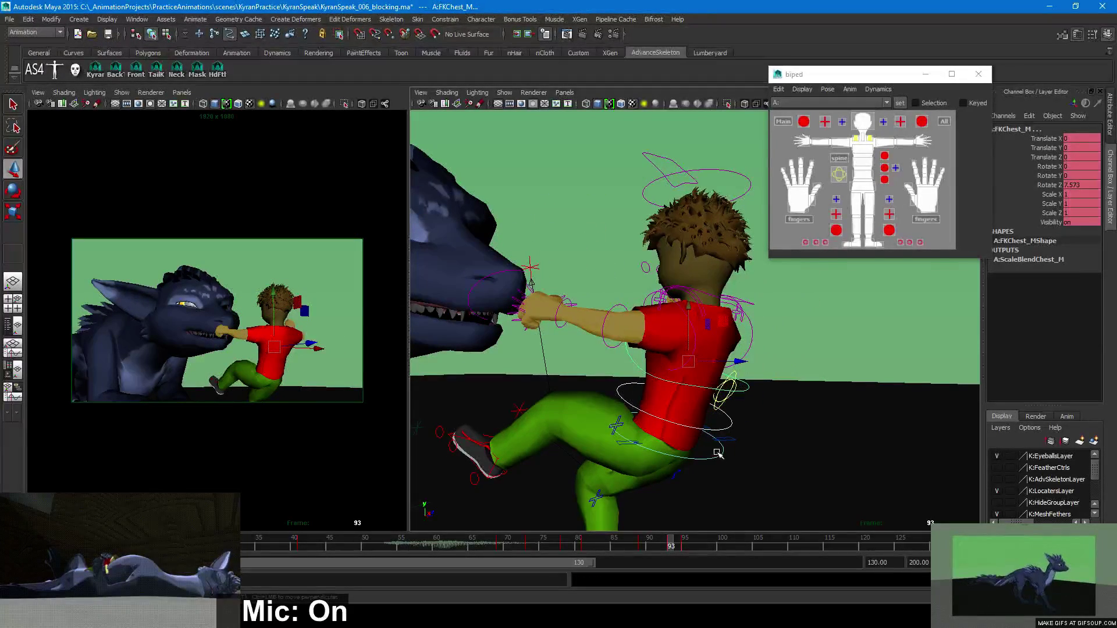
Lean the boy's torso back on frame 93 by rotating the FK root control to about Rotate Z -38.4
left_click(716, 395)
left_click(721, 454)
left_click_drag(713, 421, 710, 436)
key("w")
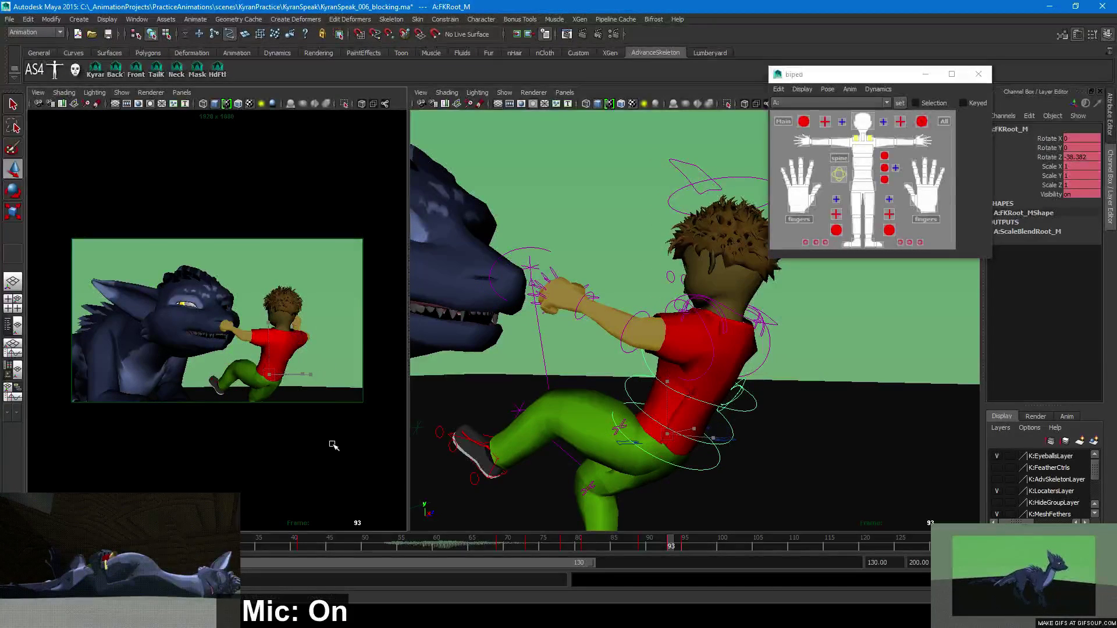
Play back the dragon's lunge and the boy's fall several times from earlier frames to check the revised frame 93 pose
left_click(661, 547)
left_click_drag(660, 547, 600, 546)
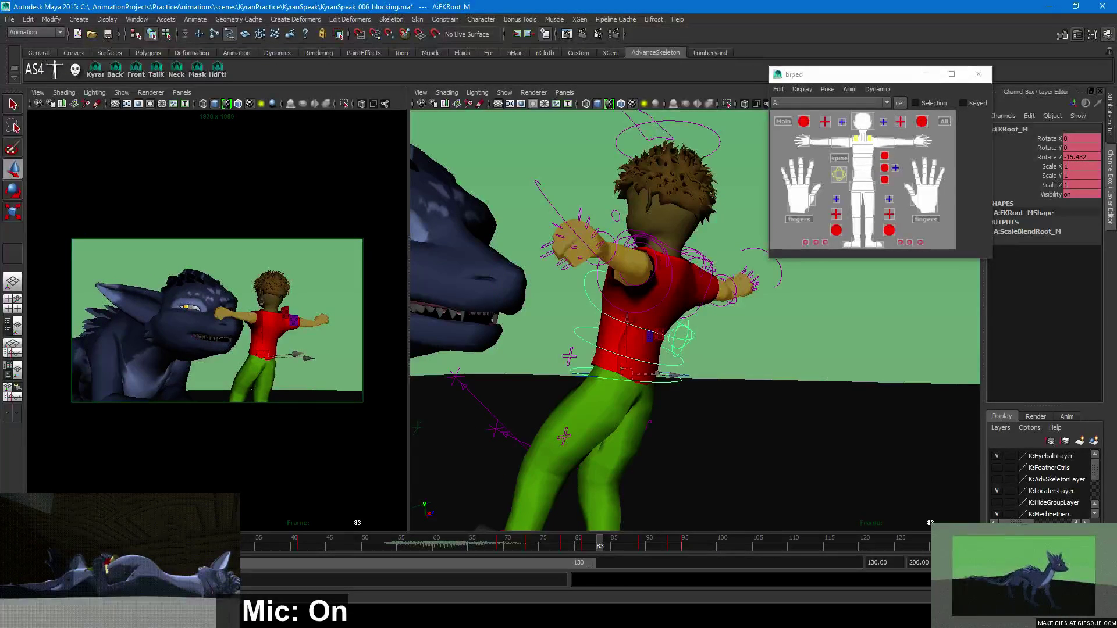
key("alt+v")
key("alt+v")
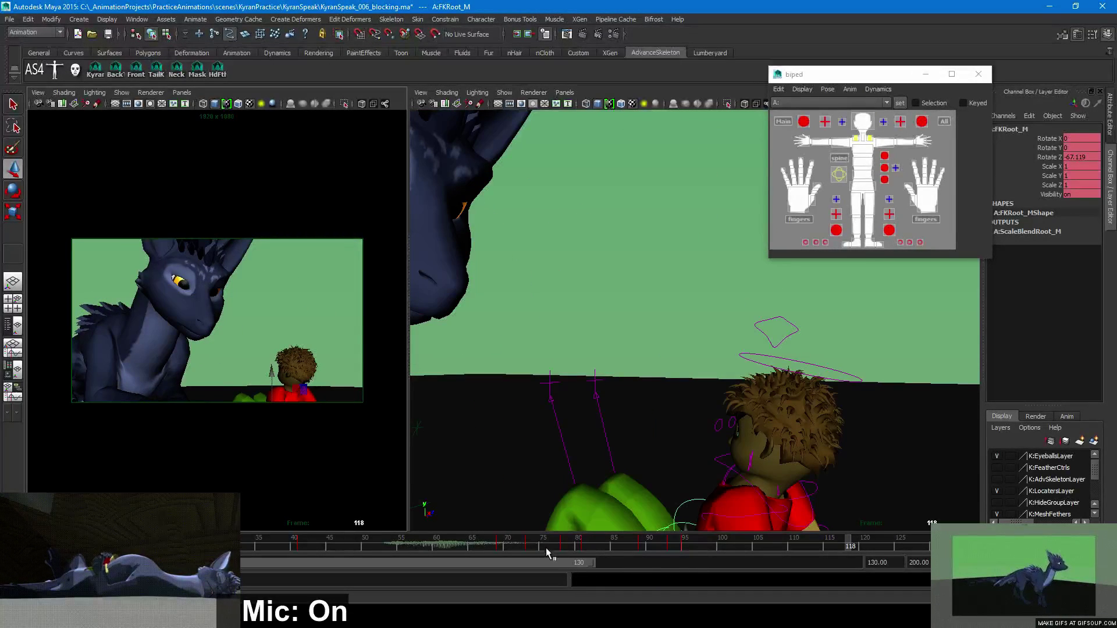
left_click(543, 547)
key("alt+v")
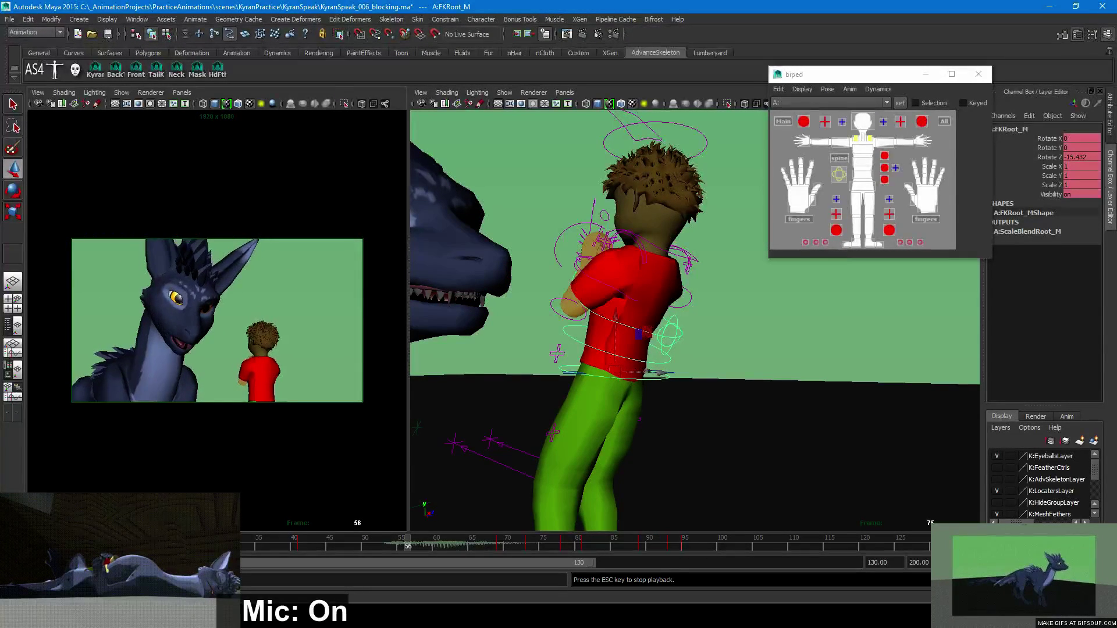
key("Escape")
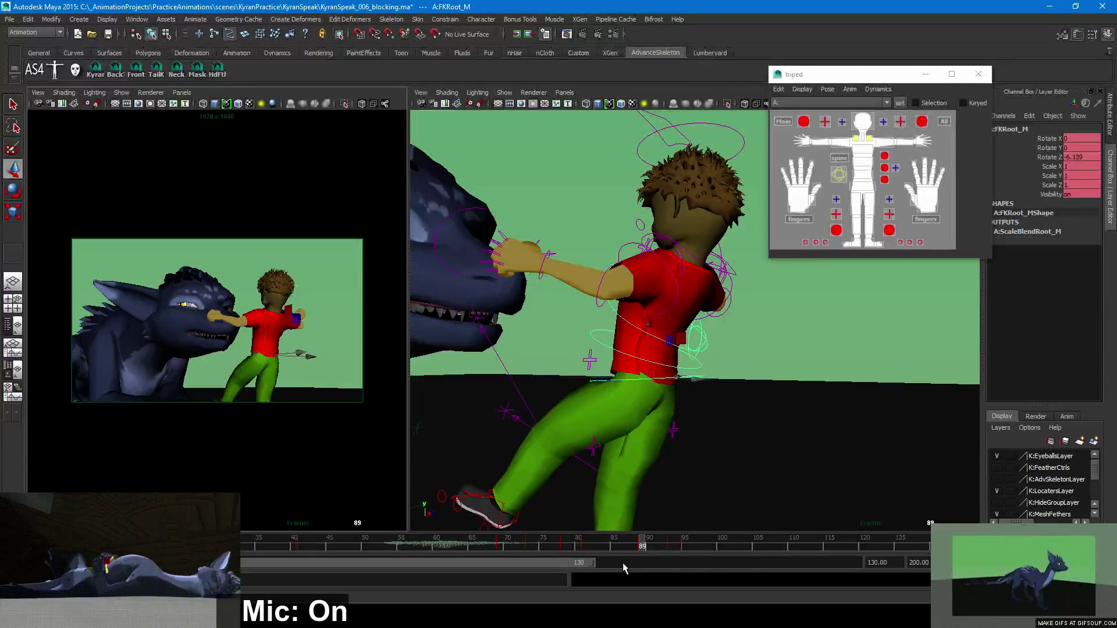
left_click_drag(633, 546, 408, 547)
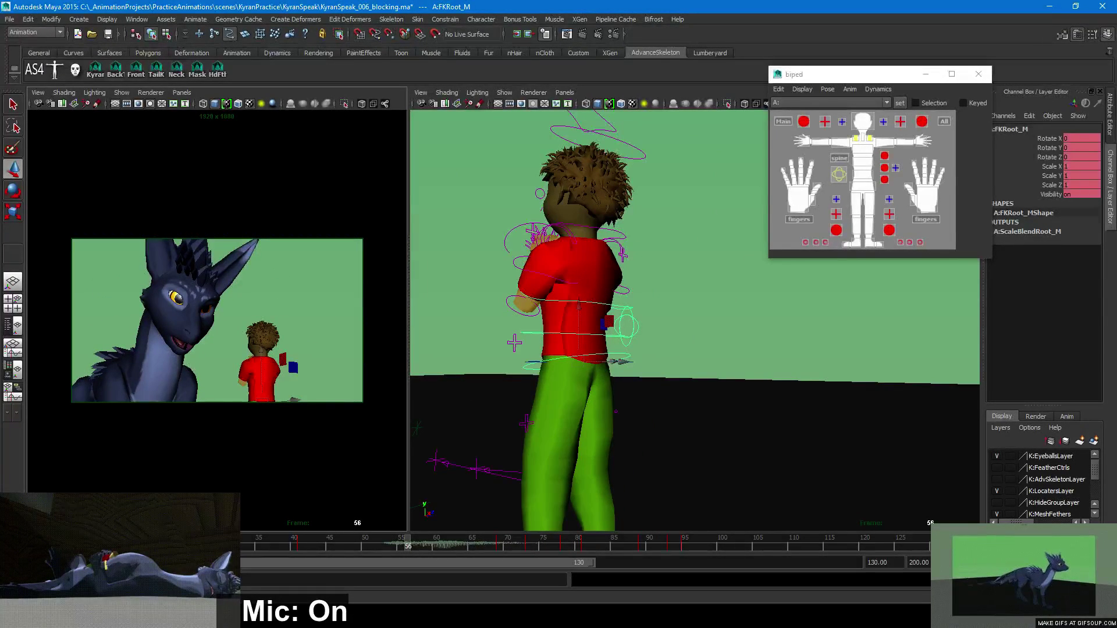
key("alt+v")
key("alt+v")
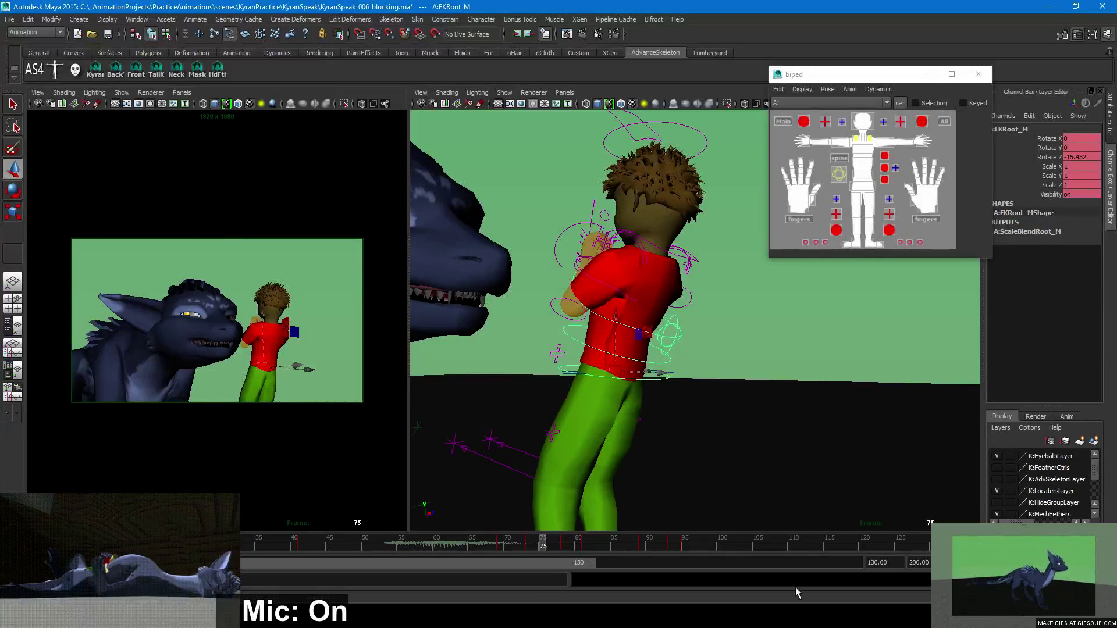
key("alt+v")
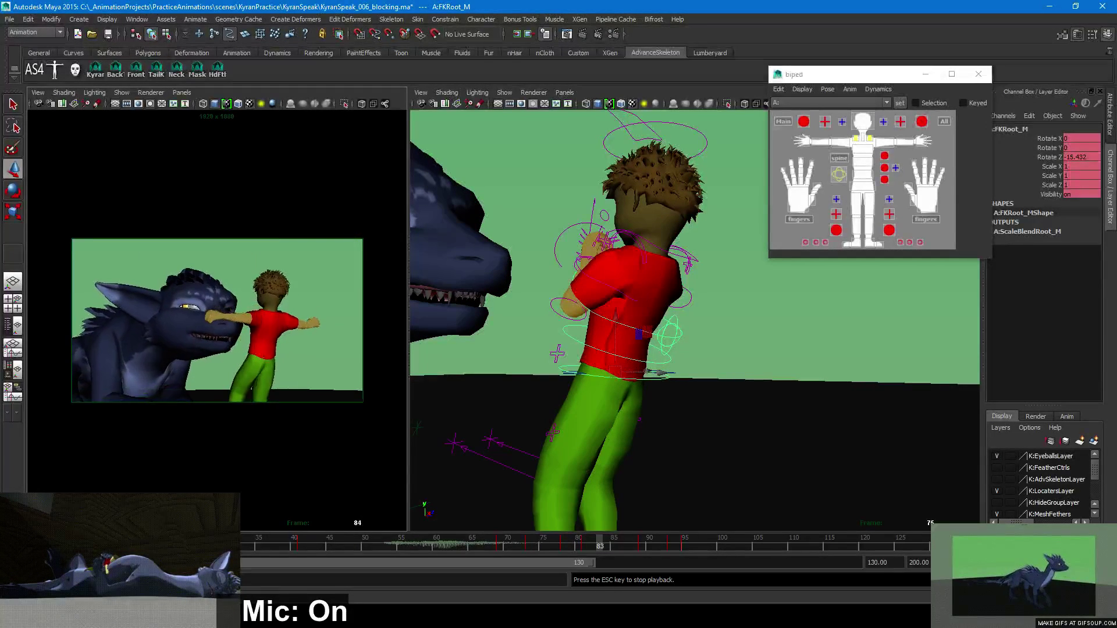
key("Escape")
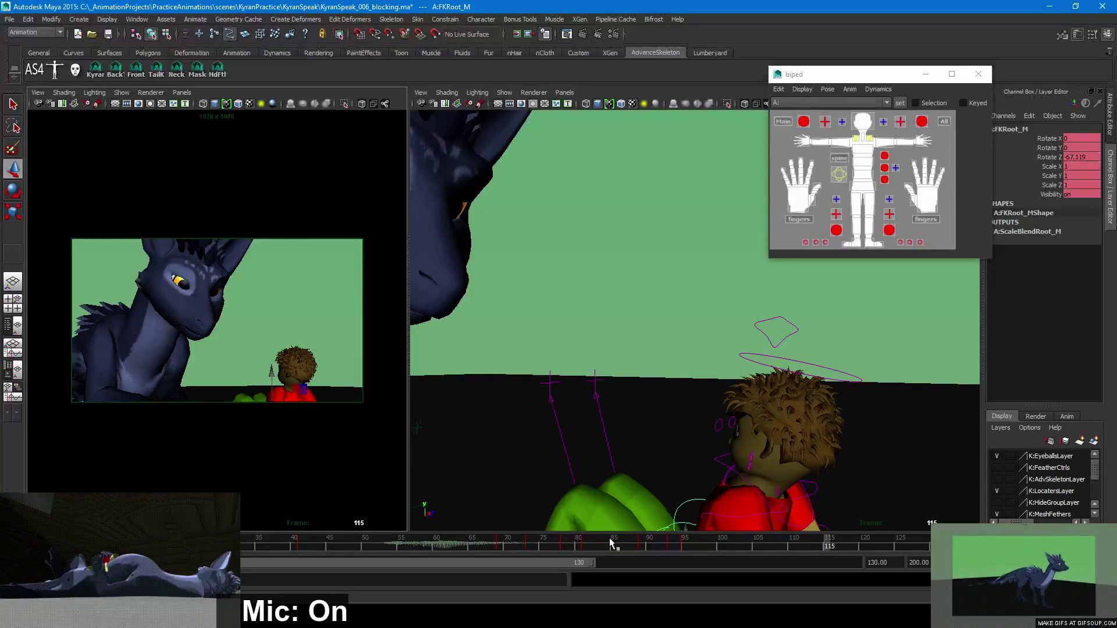
Shift the boy's root control slightly farther back on frame 93 to about Translate Z -26.3 and key it
left_click_drag(621, 546, 679, 543)
left_click_drag(726, 467, 779, 451, "alt")
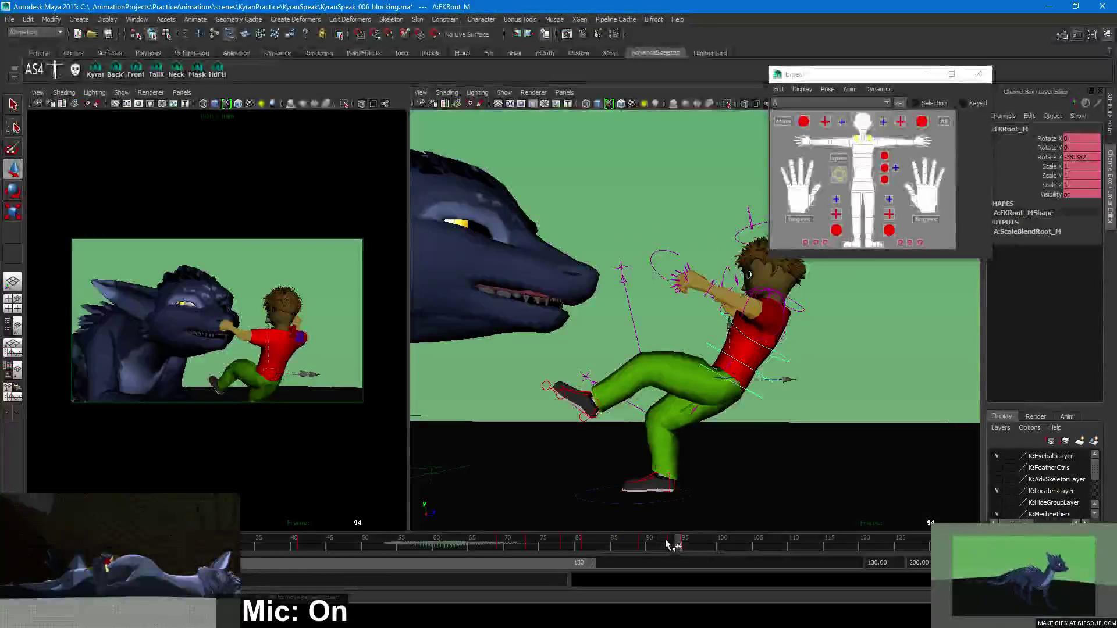
mouse_move(667, 543)
left_mouse_down()
mouse_move(690, 543)
mouse_move(672, 551)
left_mouse_up()
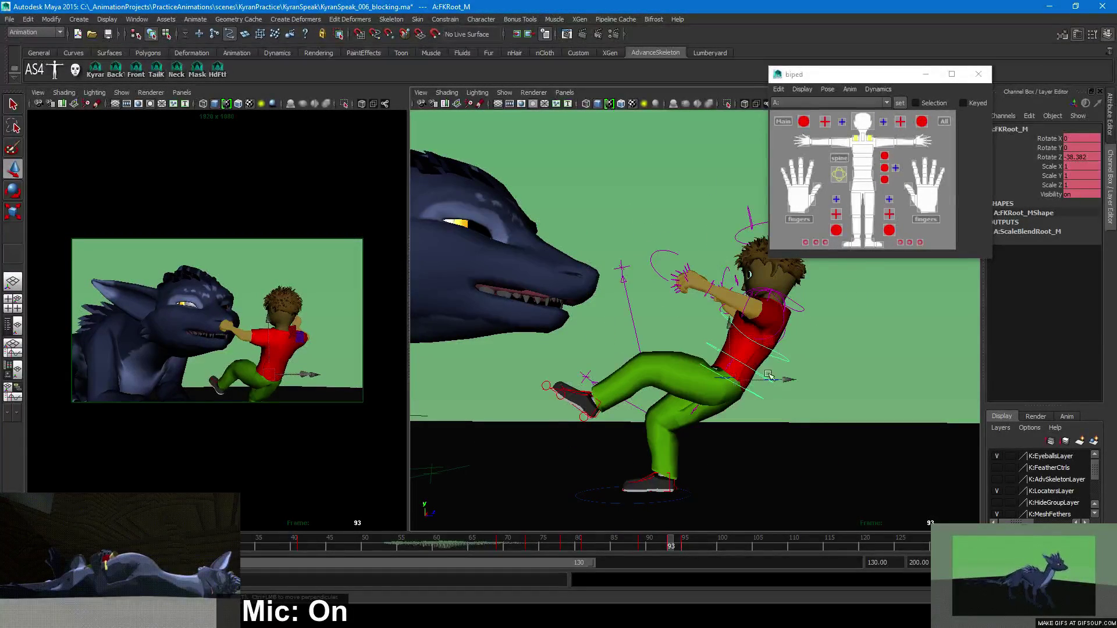
key("ctrl+z")
key("ctrl+z")
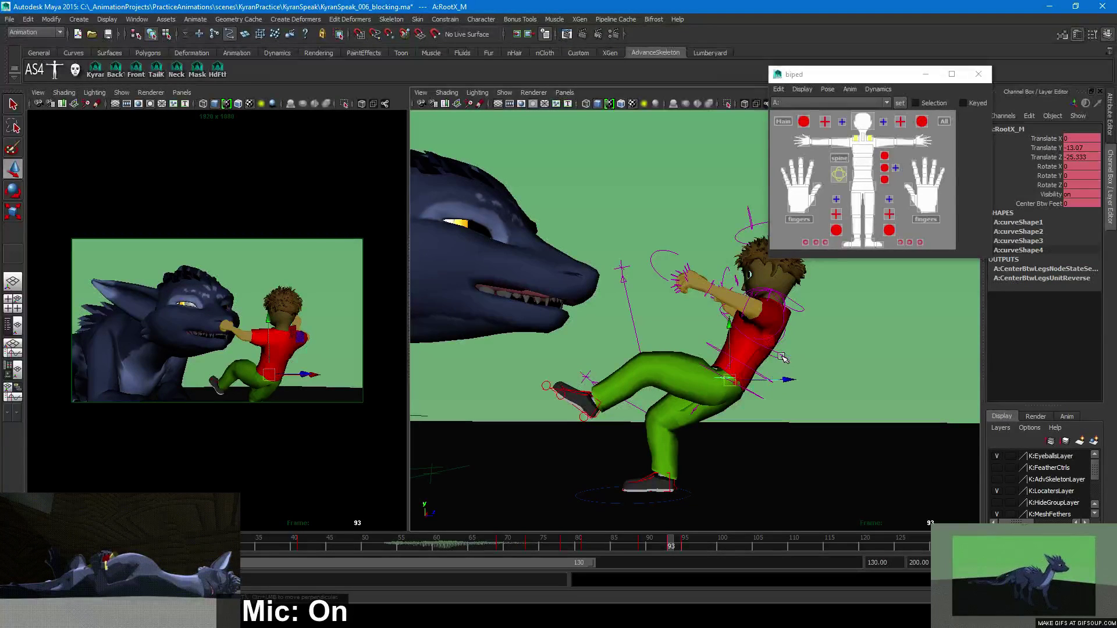
left_click_drag(768, 341, 771, 341)
key("s")
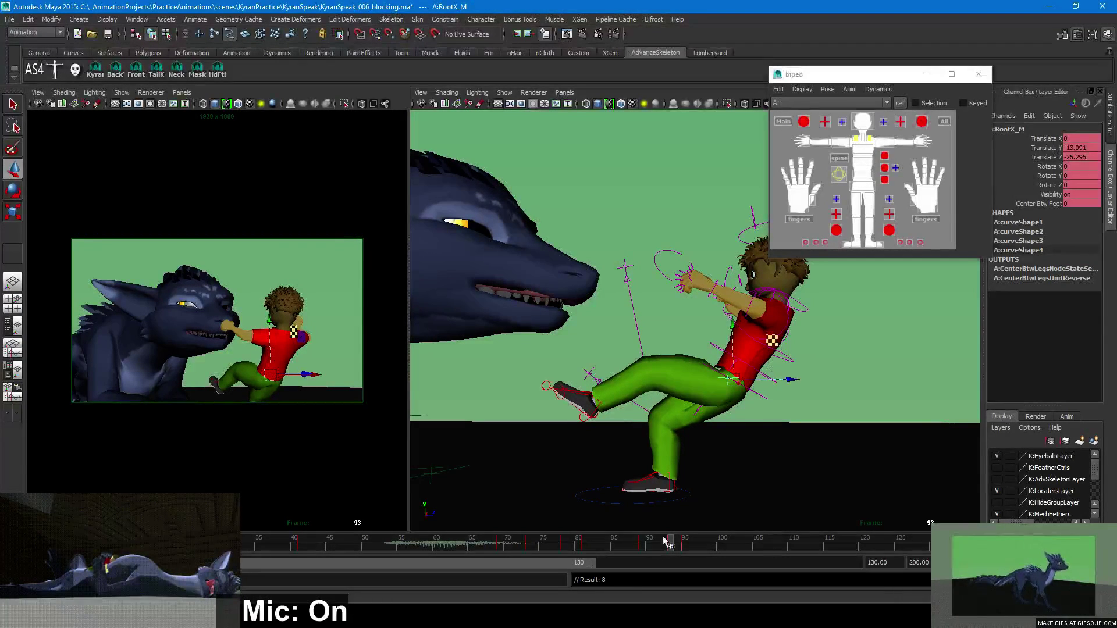
left_click_drag(662, 545, 669, 545)
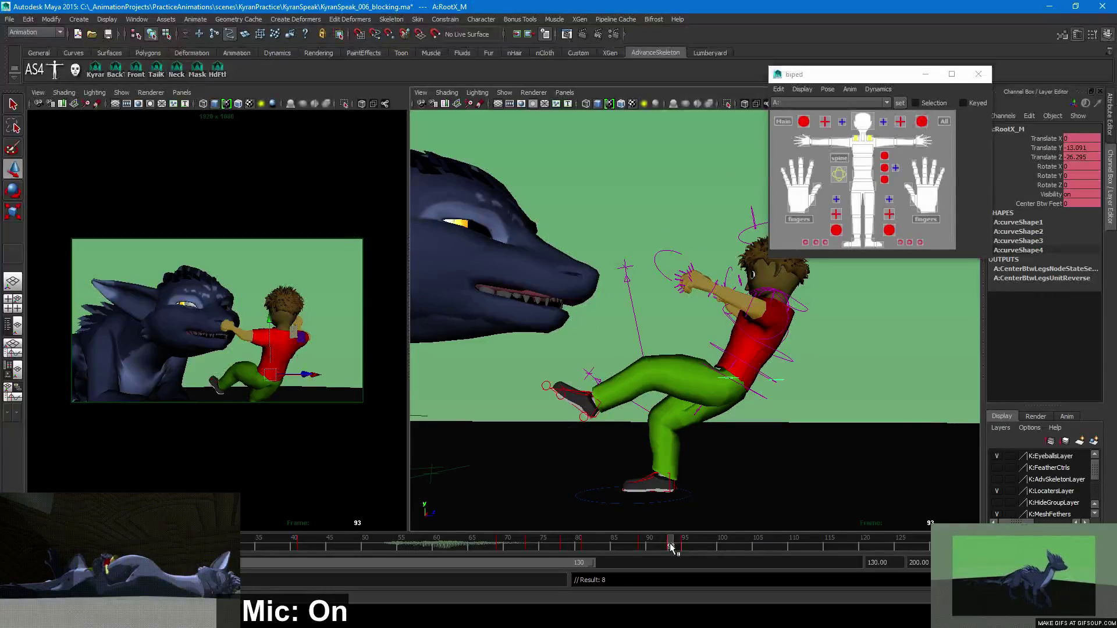
Move the boy's left foot back on frame 93, and key both feet farther back on frame 95 with the right at Translate Z -10.043
left_click(582, 392)
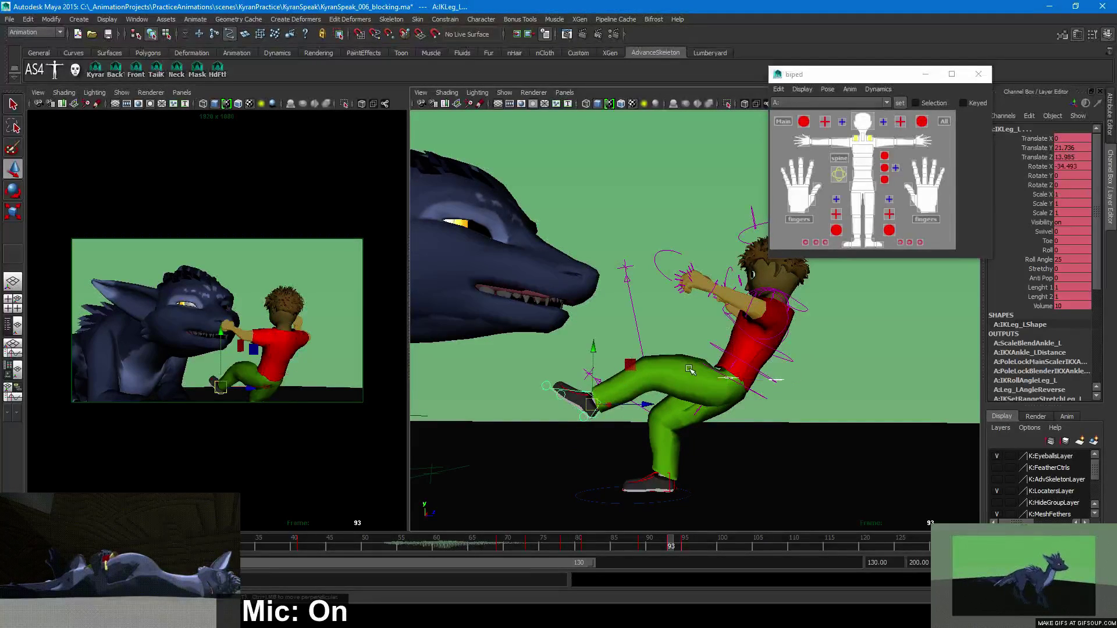
middle_click_drag(624, 363, 648, 360)
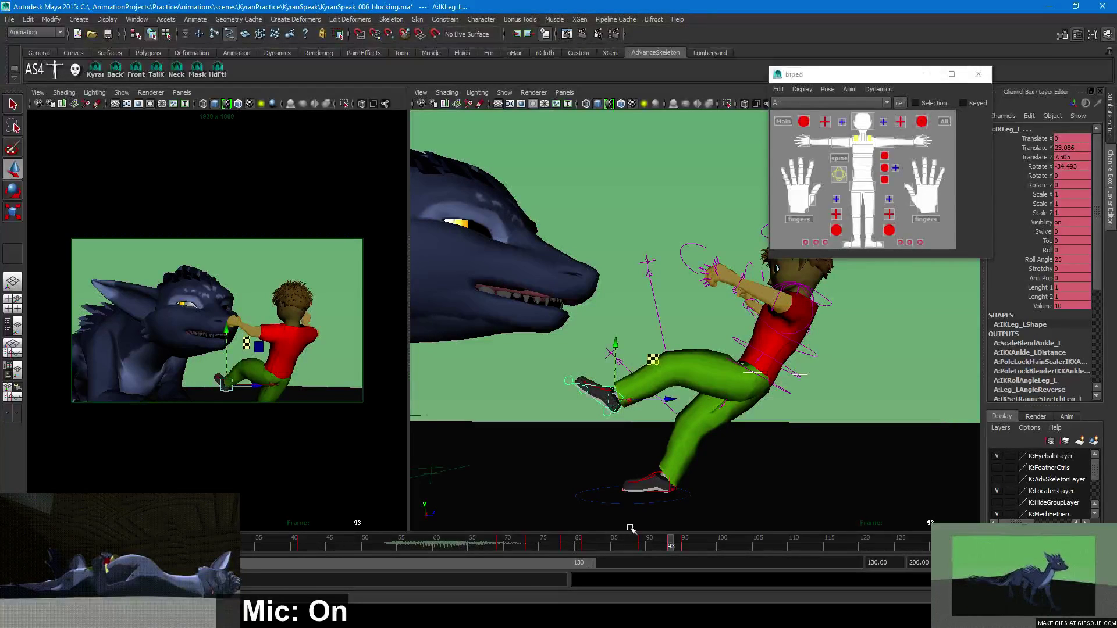
mouse_move(668, 548)
left_mouse_down()
mouse_move(656, 547)
mouse_move(685, 546)
left_mouse_up()
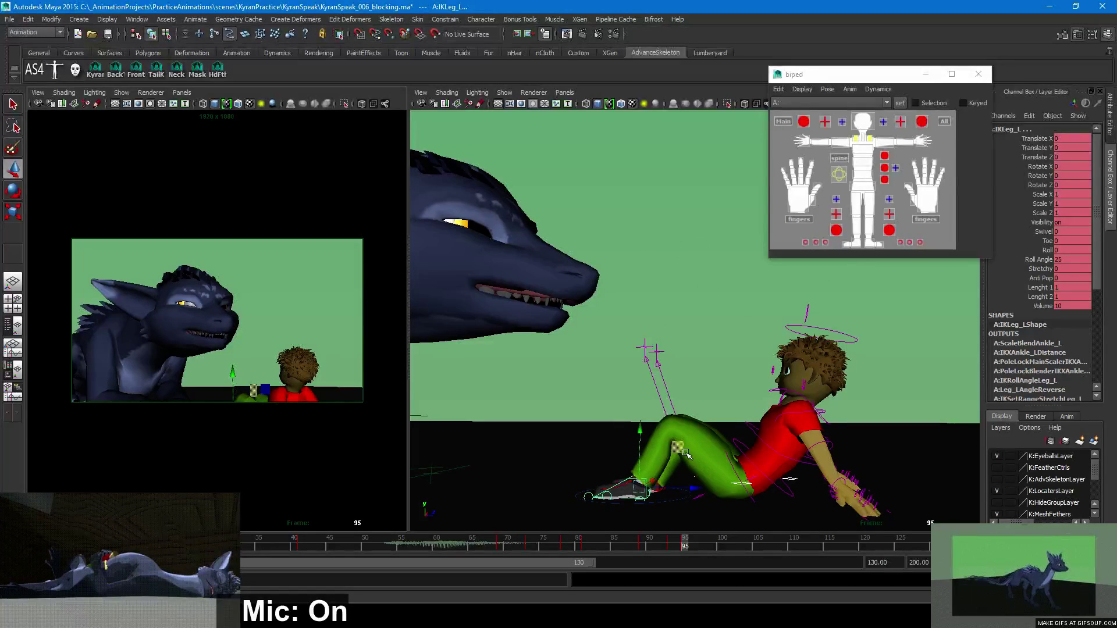
left_click_drag(686, 453, 692, 503, "alt")
left_click(656, 496)
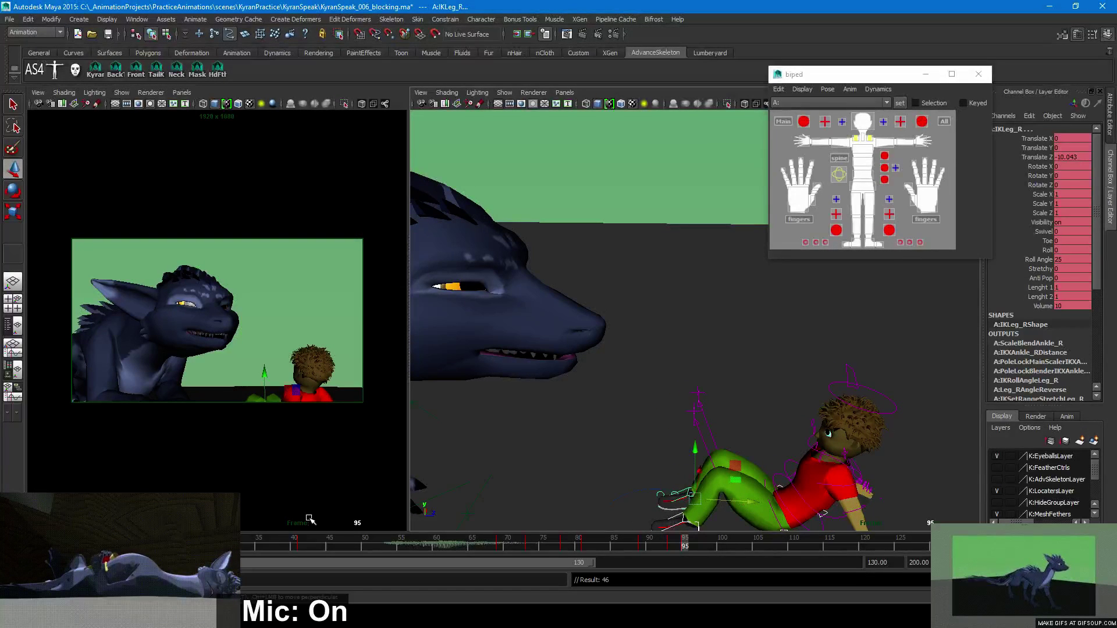
Play back the fall from frame 86 to check the revised foot placement
left_click_drag(679, 550, 651, 545)
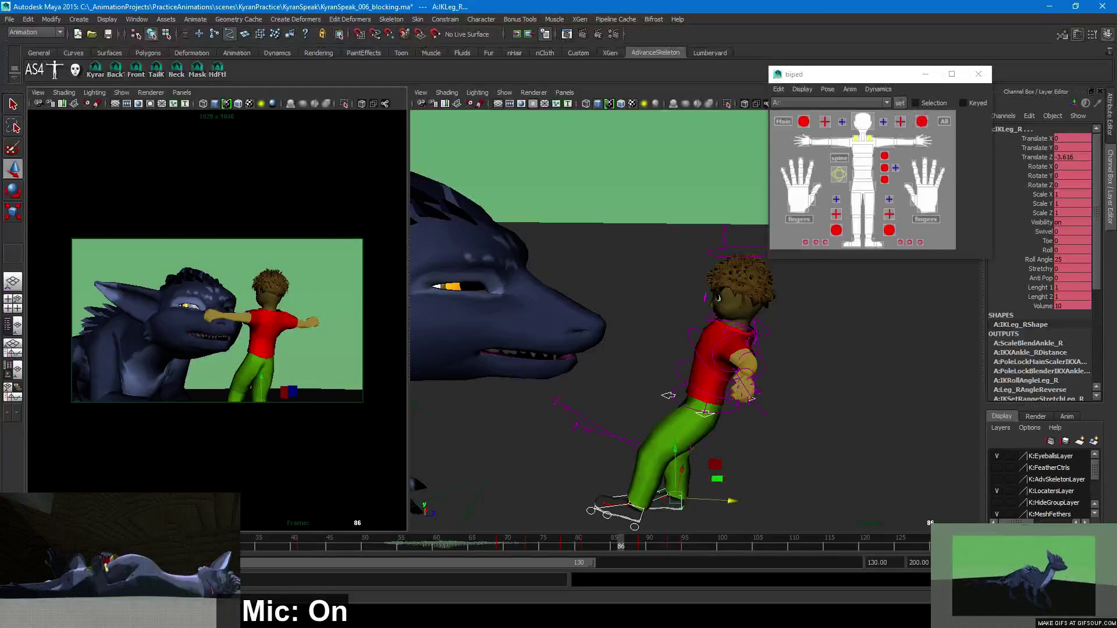
key("alt+v")
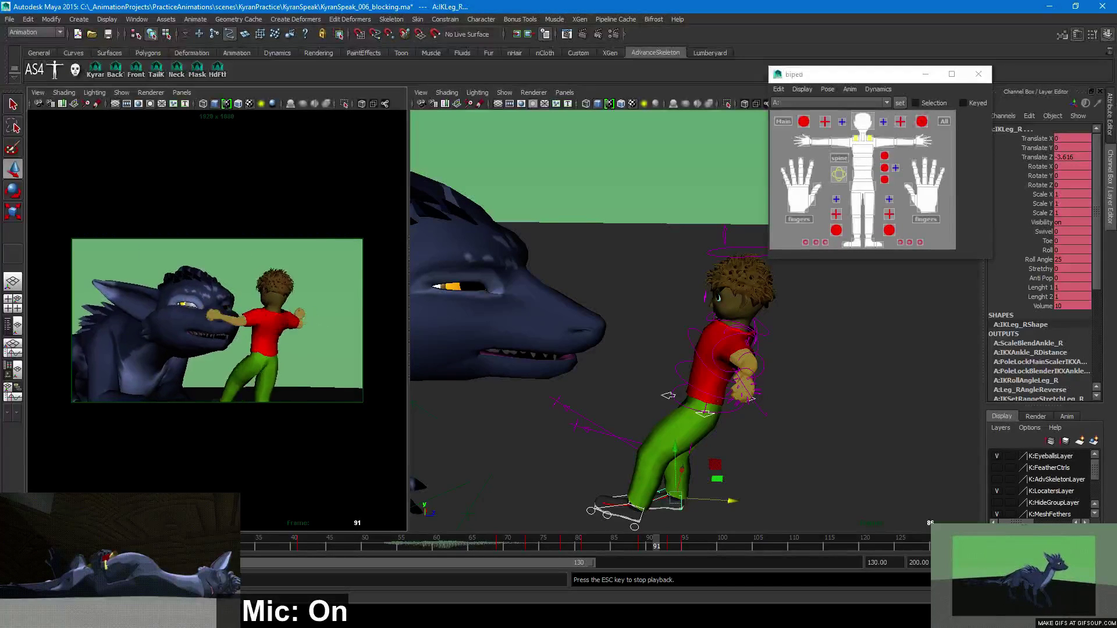
key("Escape")
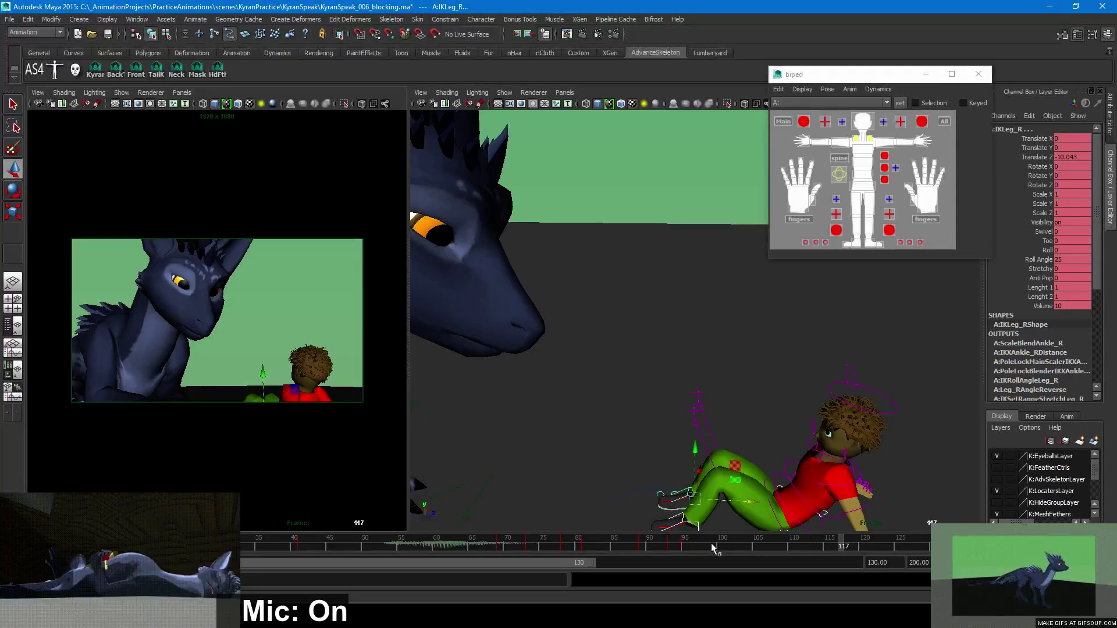
Examine the boy's fallen pose on frame 113 up close from a lower side angle
left_click_drag(713, 548, 688, 551)
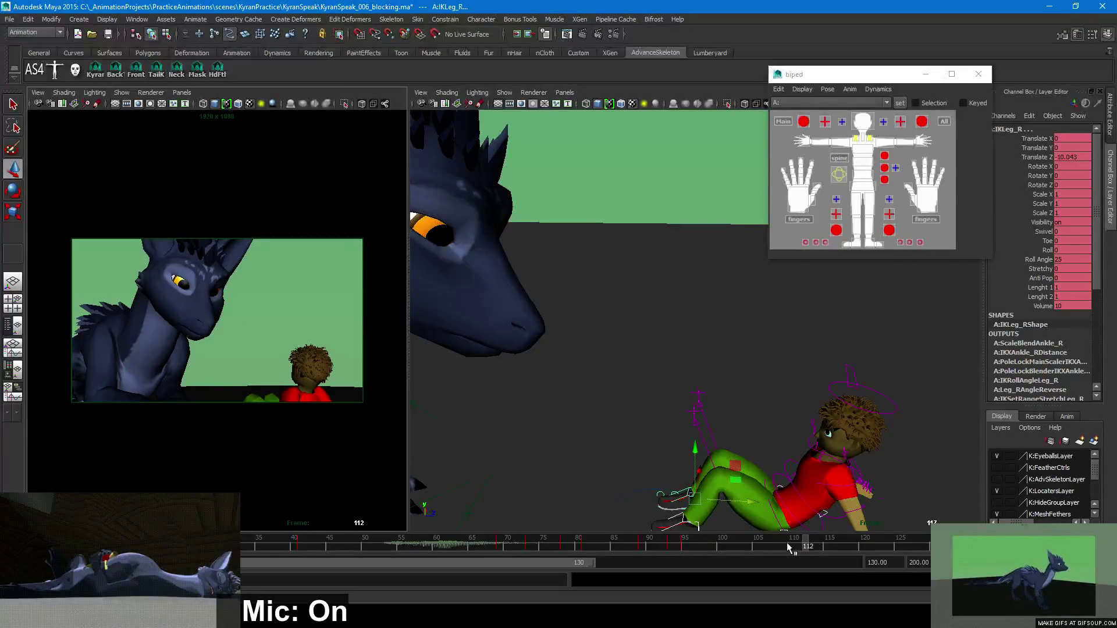
left_click_drag(786, 542, 819, 543)
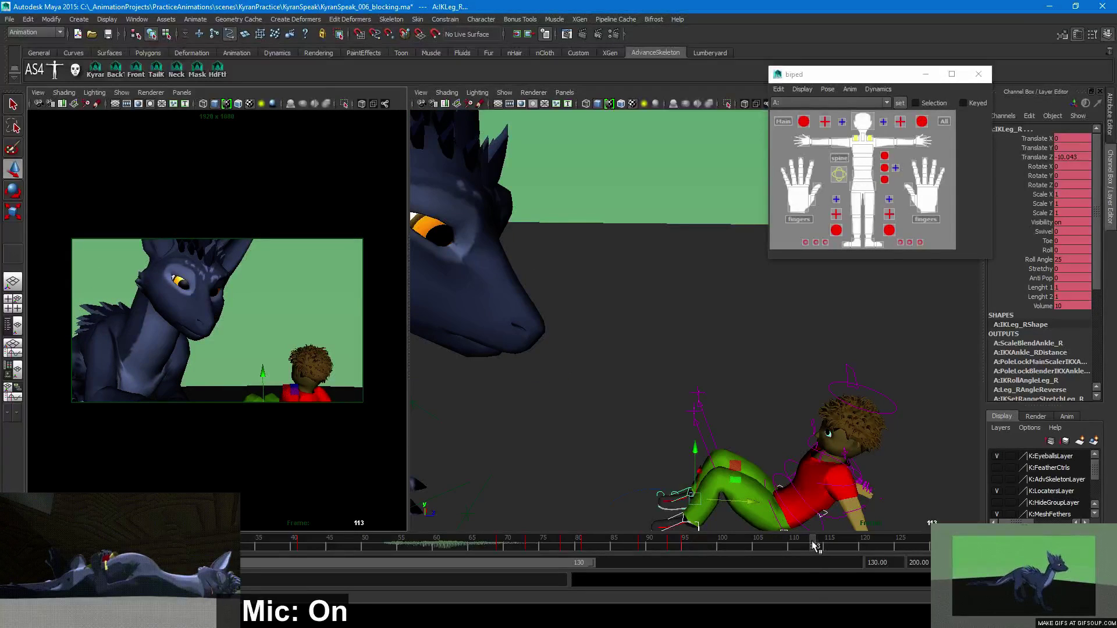
left_click_drag(812, 490, 736, 448, "alt")
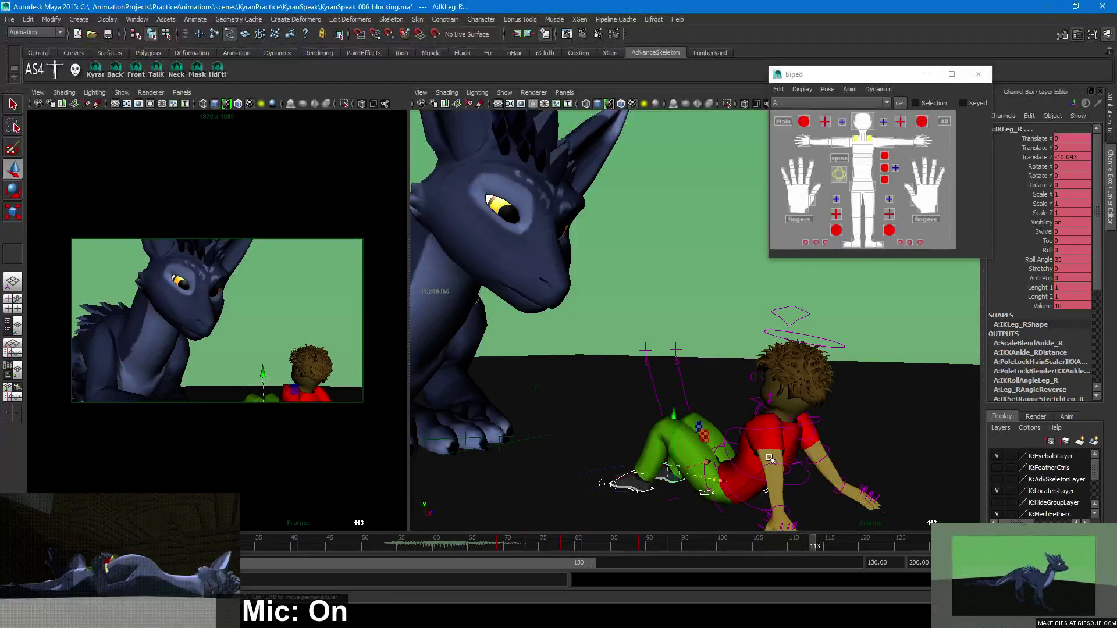
scroll(609, 472, "up", 3)
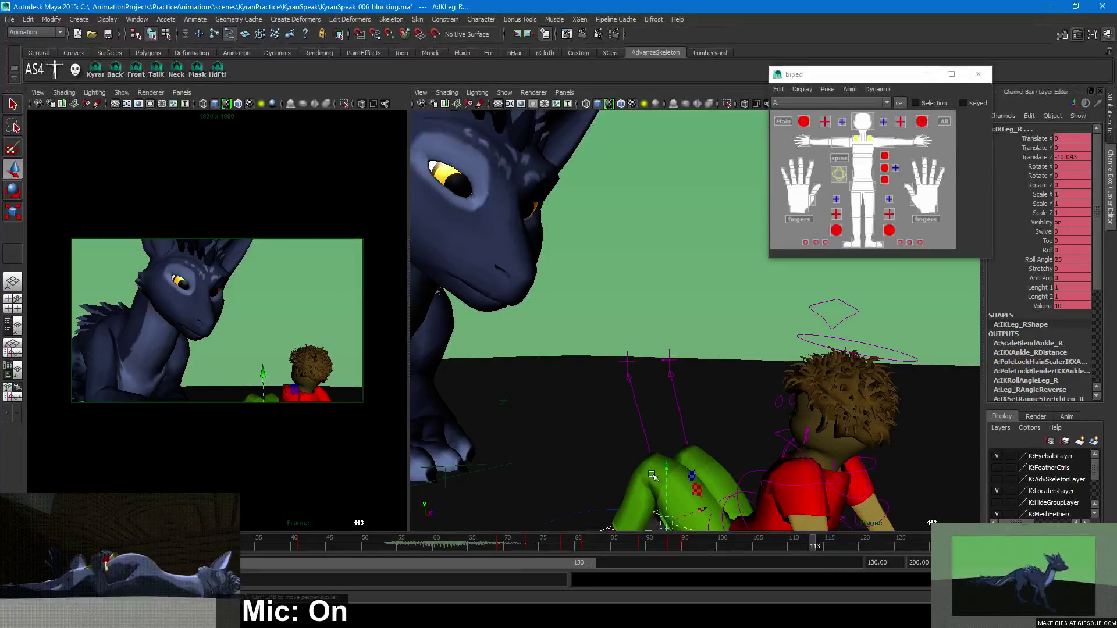
left_click_drag(652, 476, 720, 440, "alt")
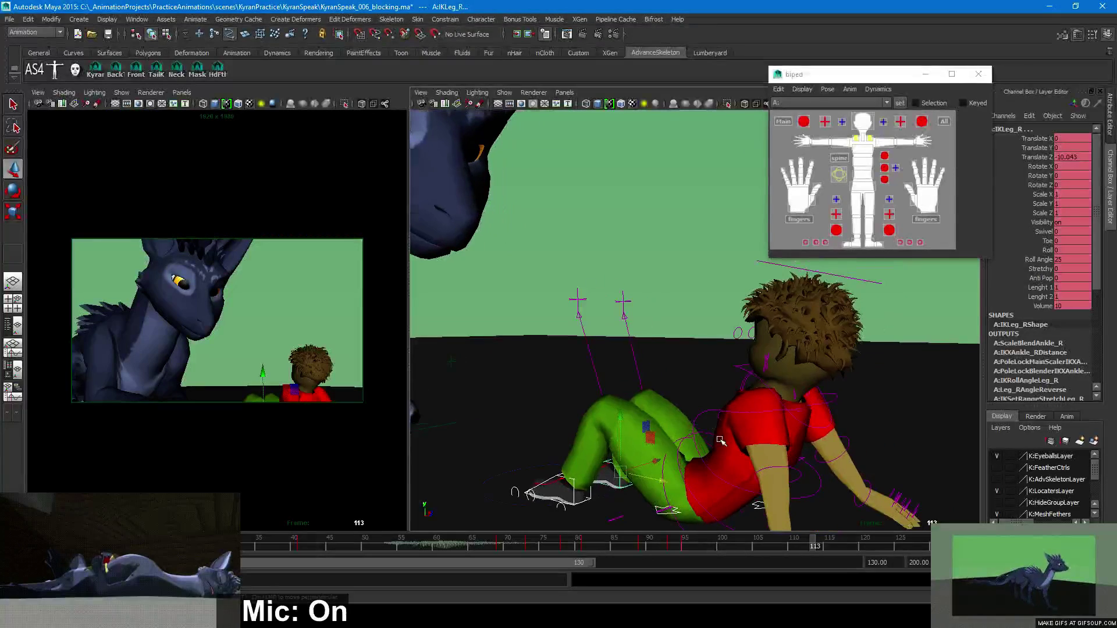
Examine the boy's fallen pose on frame 95 up close, with the left scapula control selected
left_click_drag(683, 542, 682, 543)
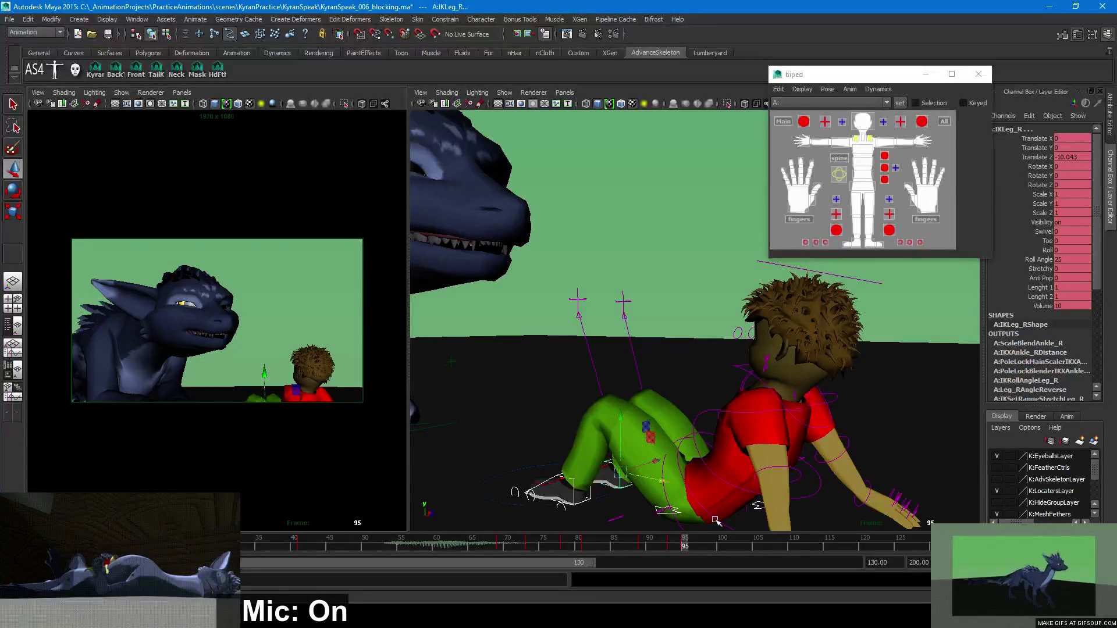
left_click_drag(684, 547, 682, 561)
left_click_drag(679, 419, 705, 436, "alt")
left_click(737, 414)
key("f")
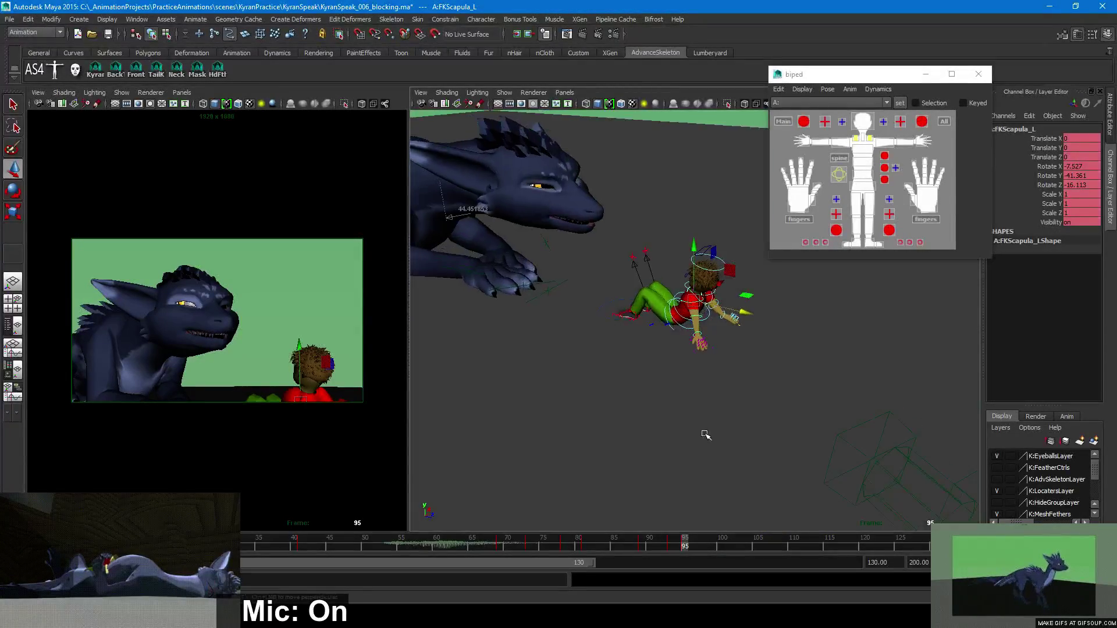
right_click_drag(706, 436, 934, 443, "alt")
left_click_drag(934, 443, 813, 412, "alt")
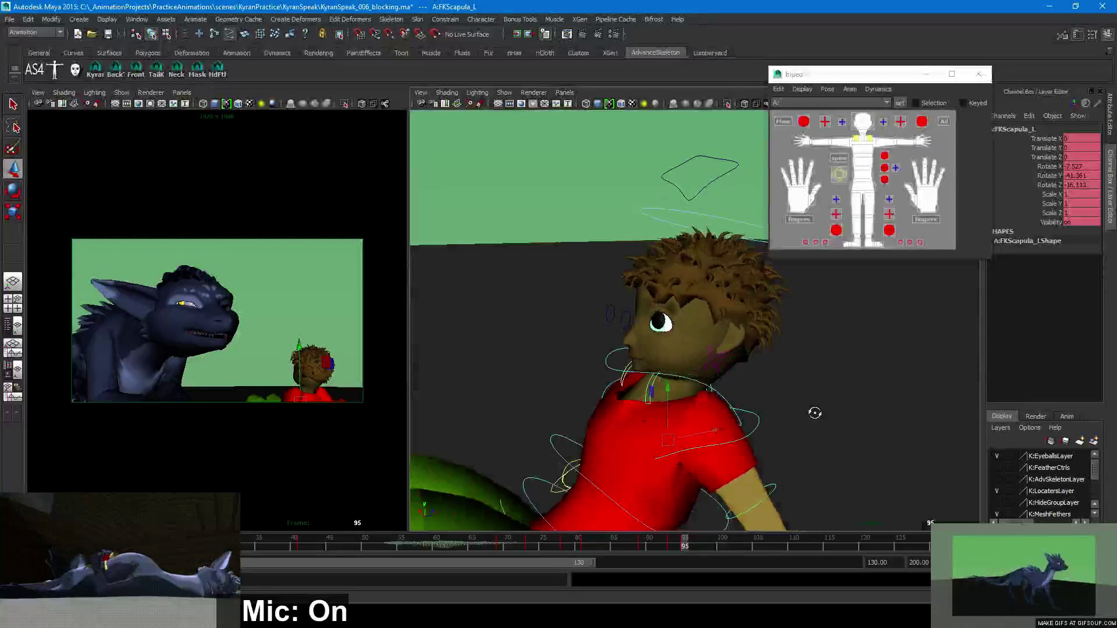
middle_click(381, 424)
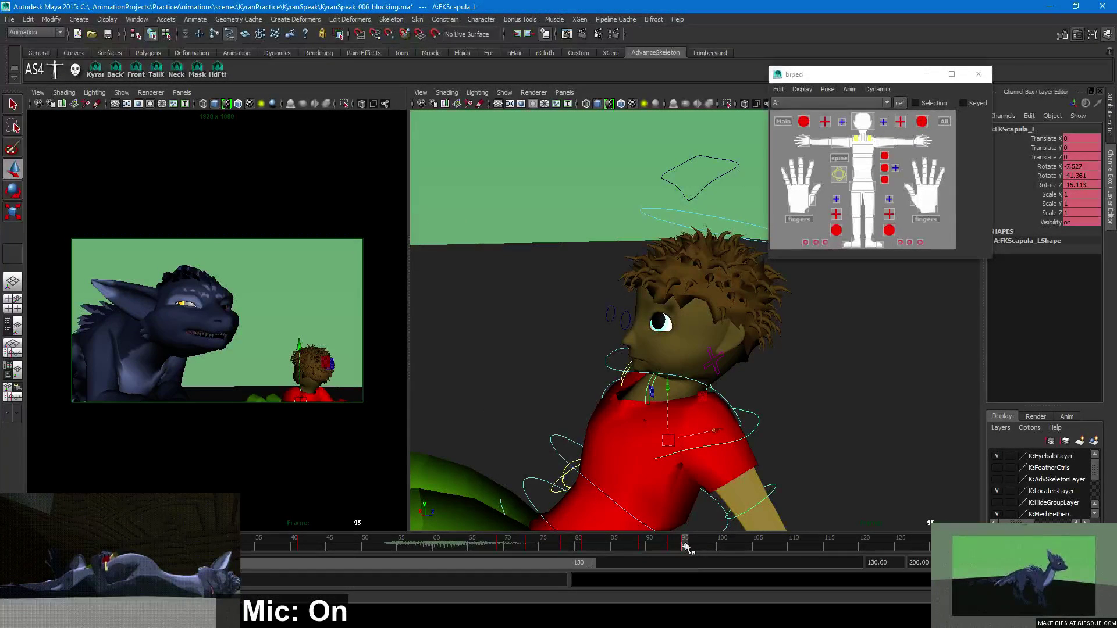
mouse_move(678, 547)
left_mouse_down()
mouse_move(547, 546)
mouse_move(661, 547)
mouse_move(689, 532)
mouse_move(685, 543)
left_mouse_up()
scroll(686, 470, "down", 3)
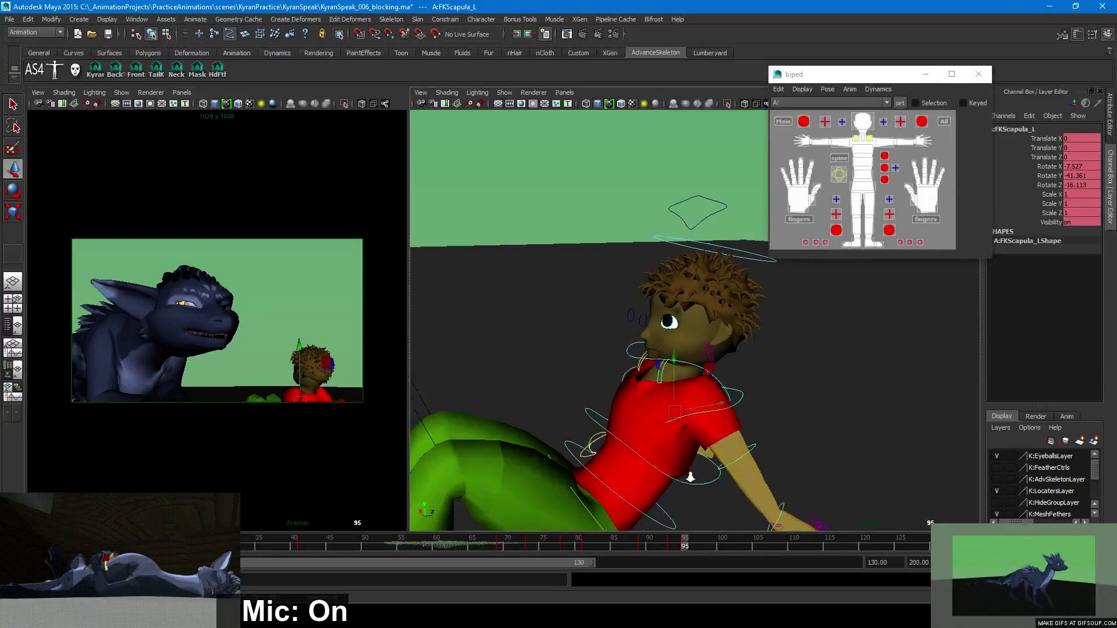
Select all of the boy's controls, key his fallen pose on frame 97, and return to frame 95
left_click(946, 122)
scroll(834, 453, "down", 5)
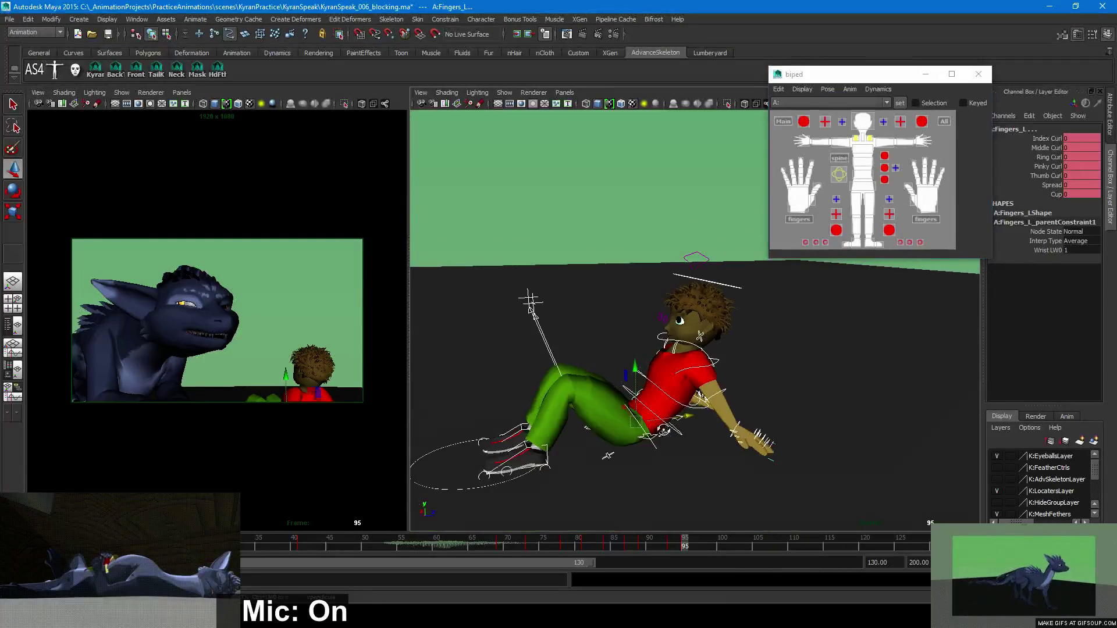
left_click_drag(596, 226, 820, 499)
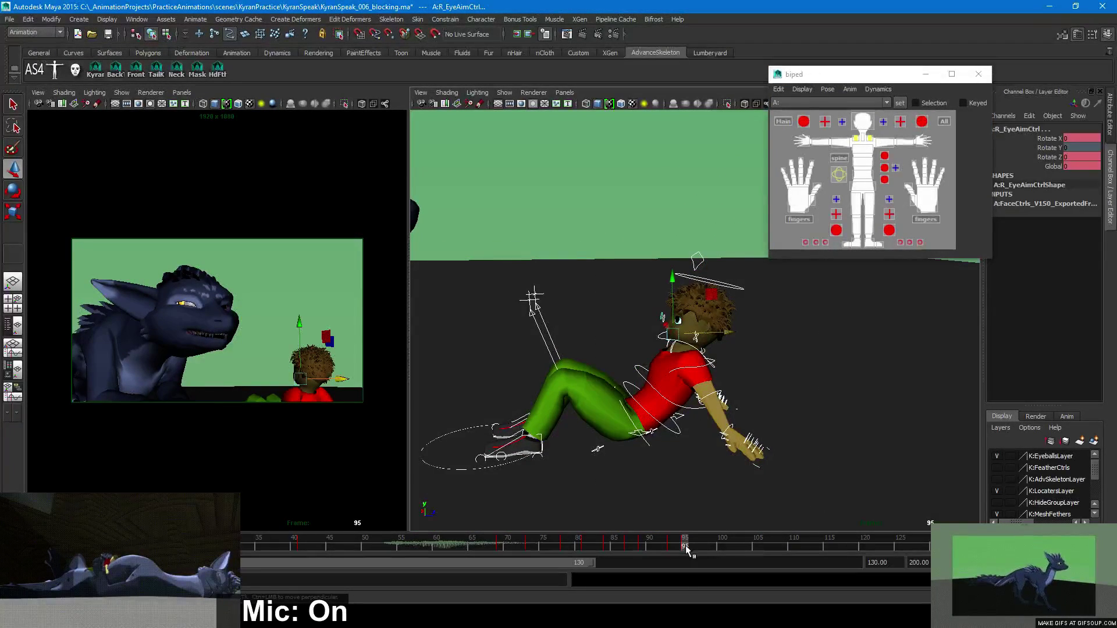
left_click_drag(678, 544, 693, 548)
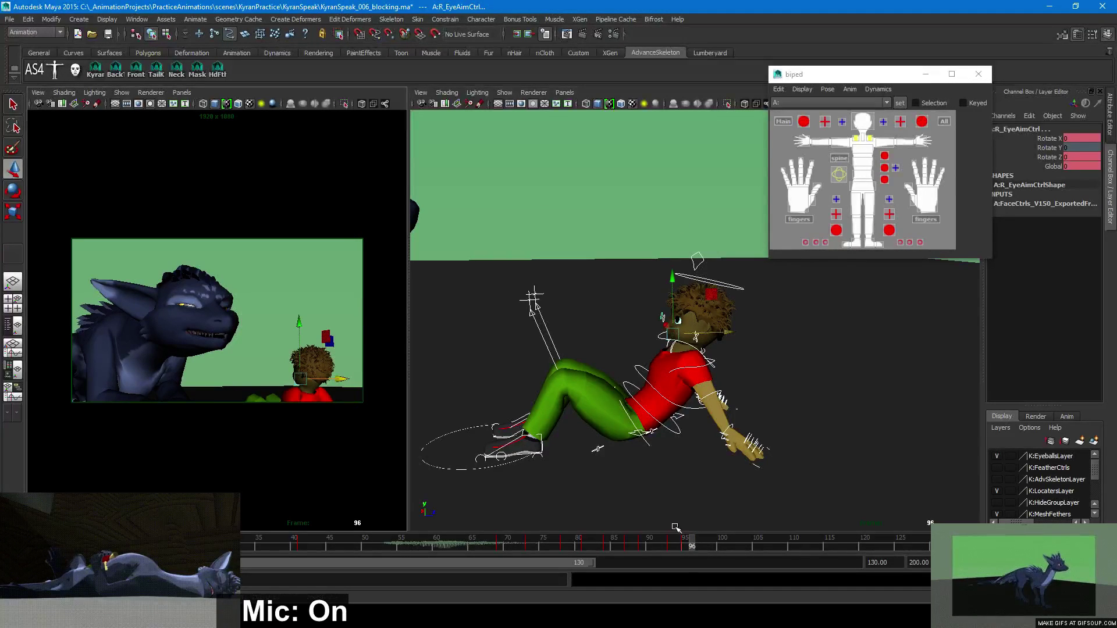
mouse_move(690, 545)
left_mouse_down()
mouse_move(677, 546)
mouse_move(702, 546)
left_mouse_up()
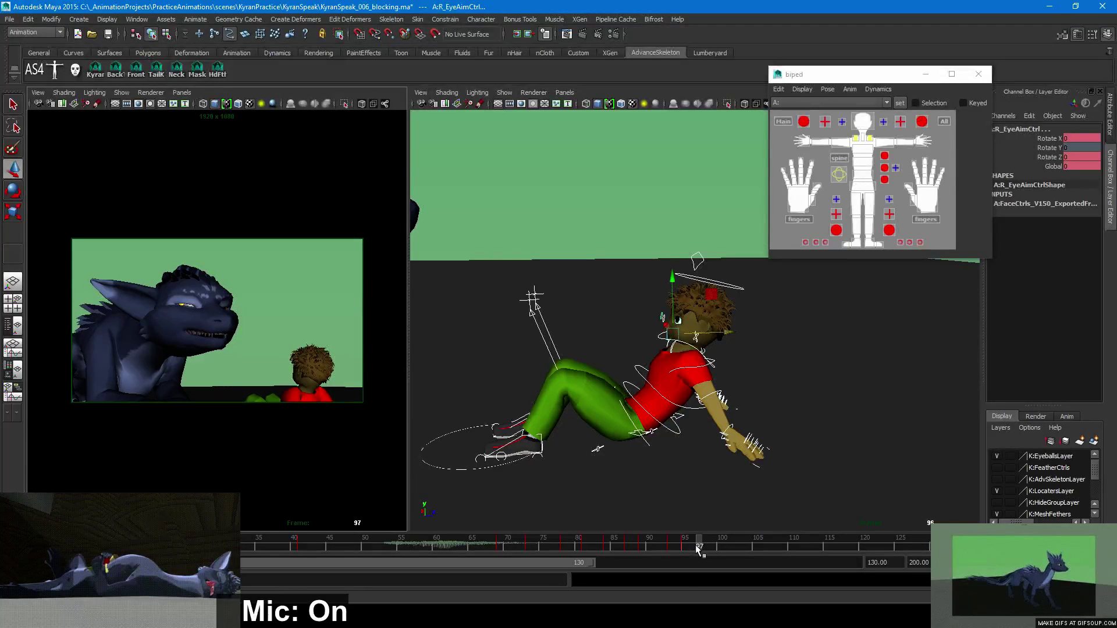
left_click(696, 545)
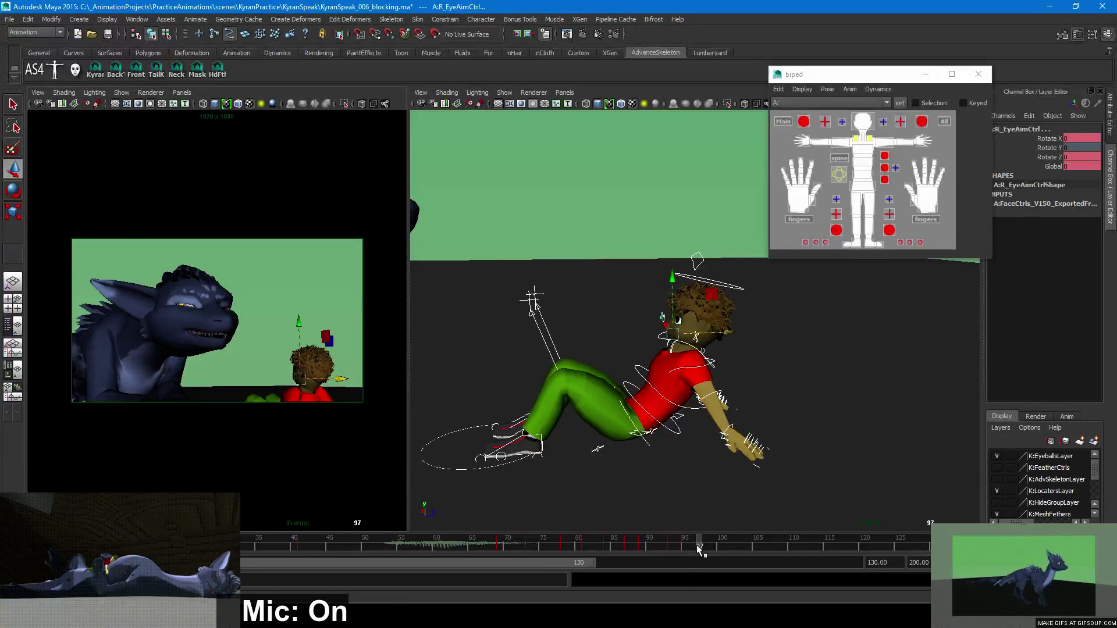
left_click(685, 543)
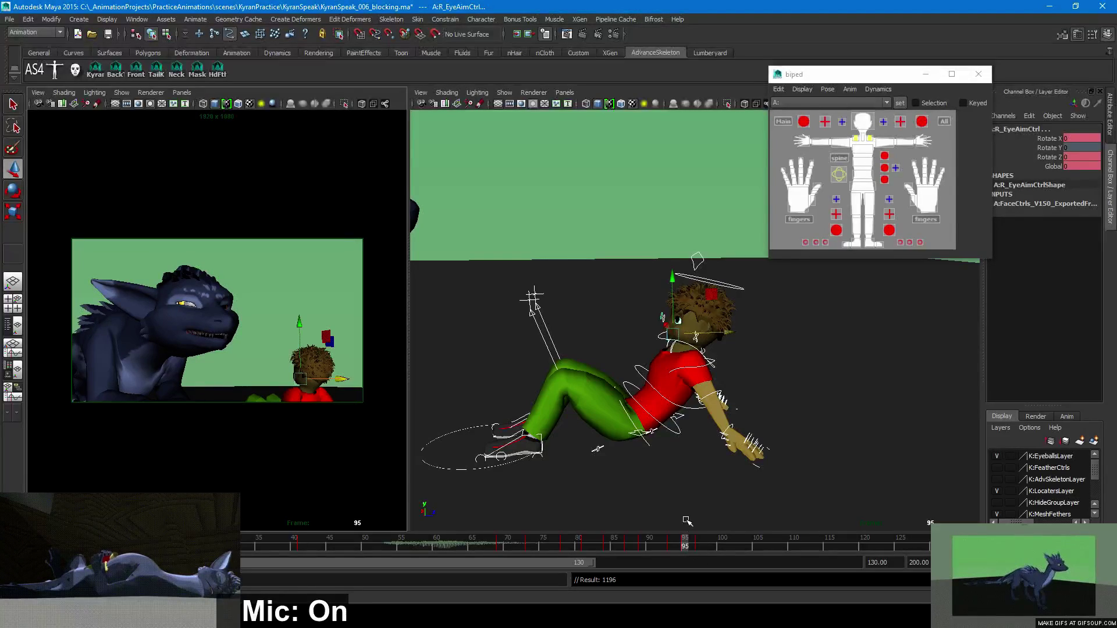
Lean the boy's torso back on frame 95, with the FK root at Rotate Z -70.425 and the chest at 15.101, and key it
left_click_drag(686, 500, 697, 463, "alt")
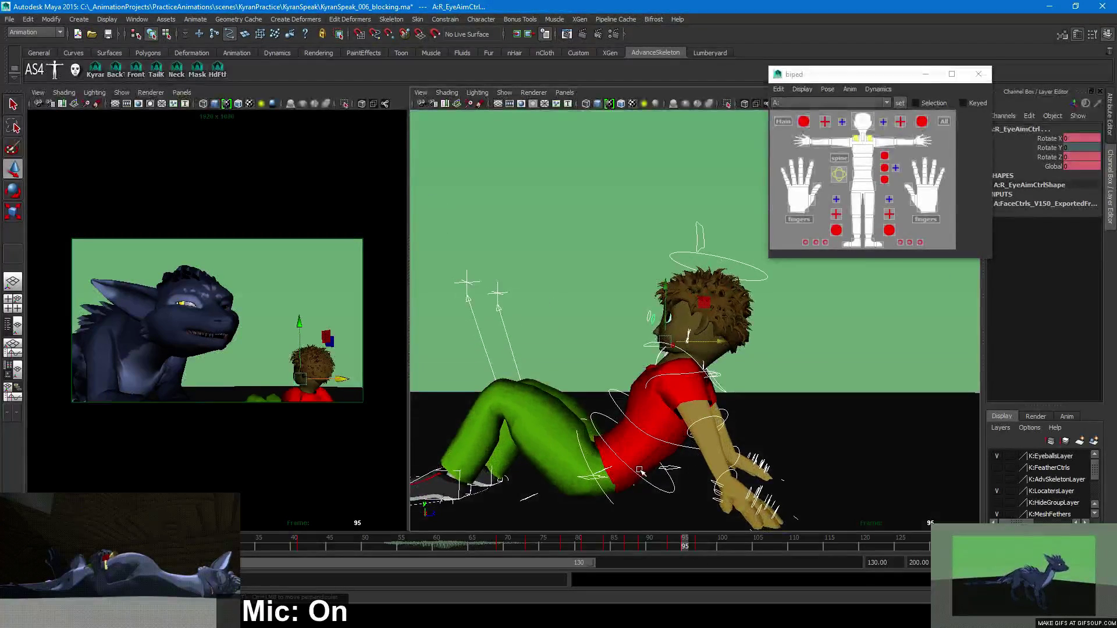
left_click(601, 487)
key("e")
left_click_drag(635, 423, 637, 418)
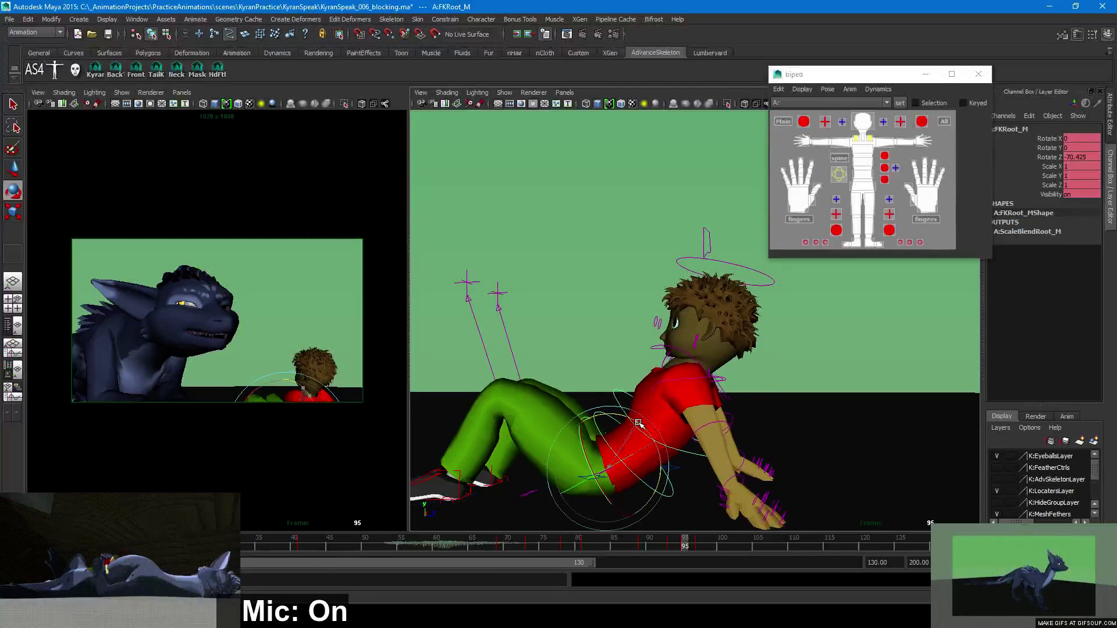
key("w")
left_click(623, 407)
key("e")
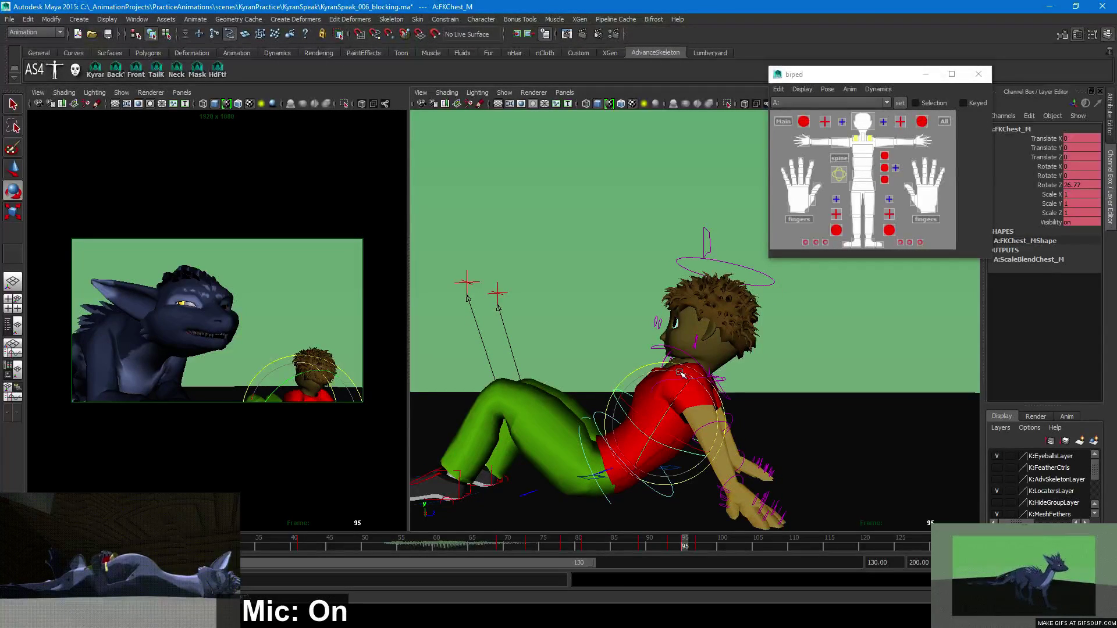
left_click_drag(677, 379, 694, 376)
key("w")
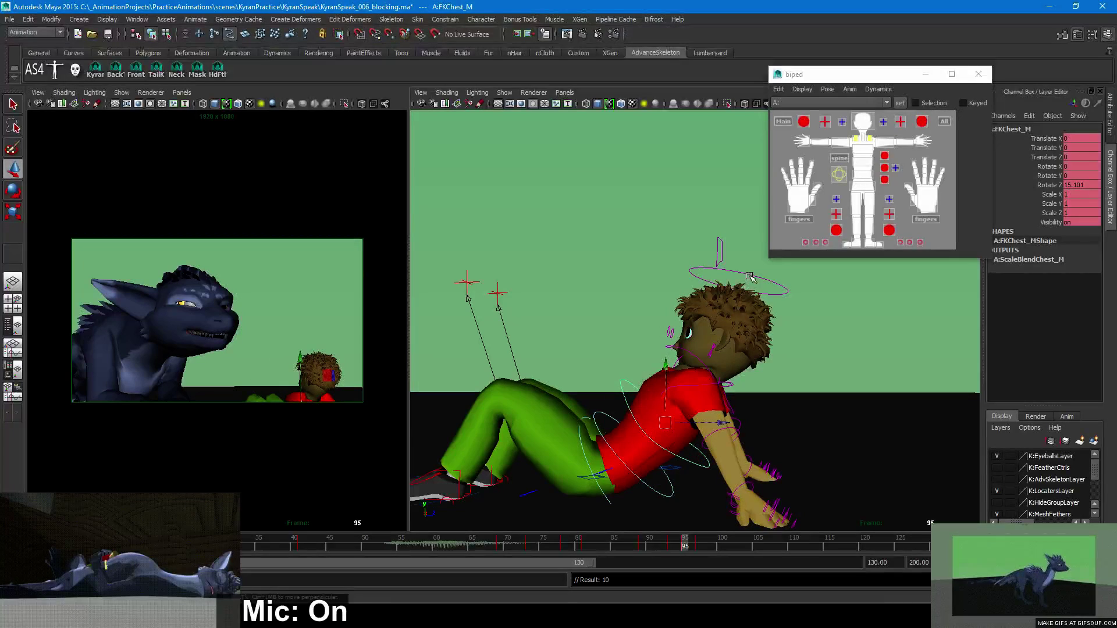
Rotate the boy's head slightly on frame 95 and check the transition into frame 96
left_click(697, 359)
key("e")
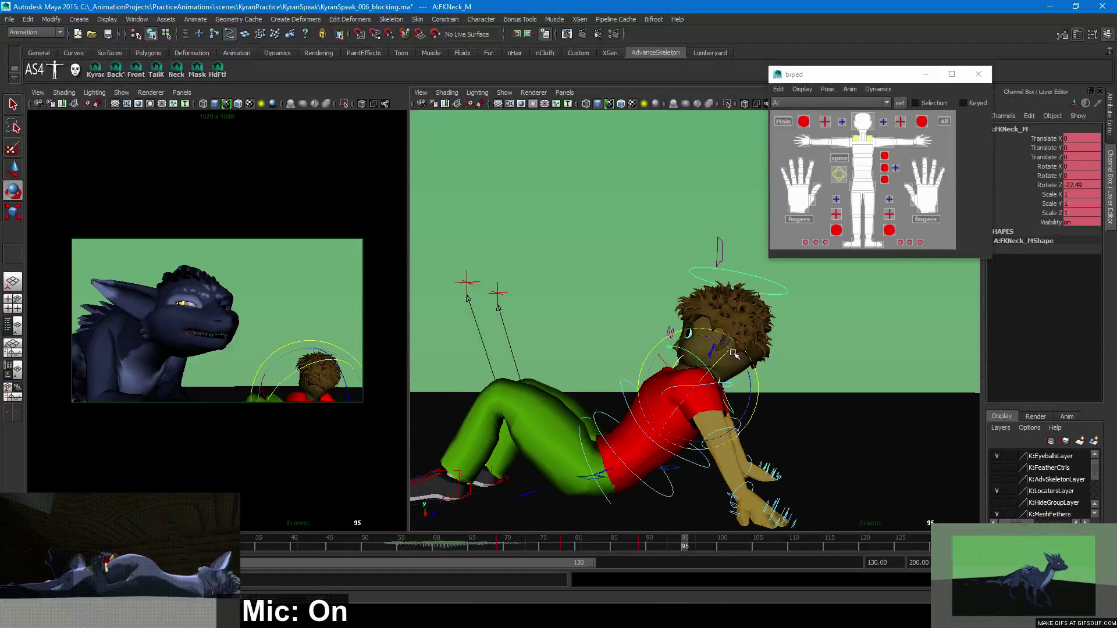
left_click(771, 290)
left_click_drag(747, 318, 753, 326)
key("w")
mouse_move(674, 545)
left_mouse_down()
mouse_move(711, 546)
mouse_move(691, 545)
left_mouse_up()
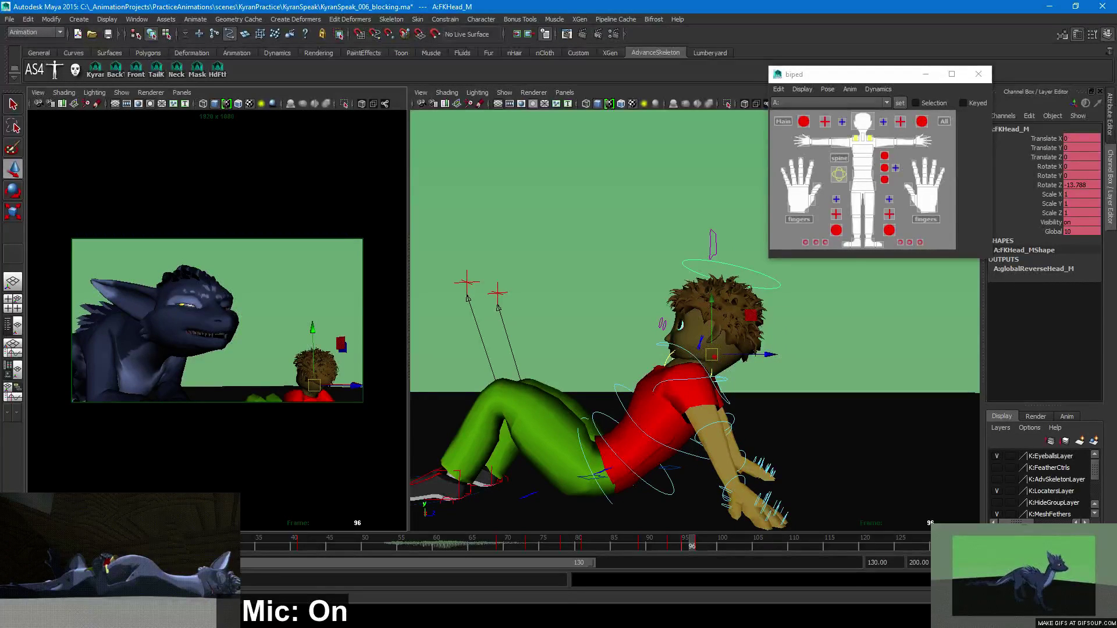
Review the default in and out tangent types in the animation preferences
left_click(1100, 562)
left_click(138, 235)
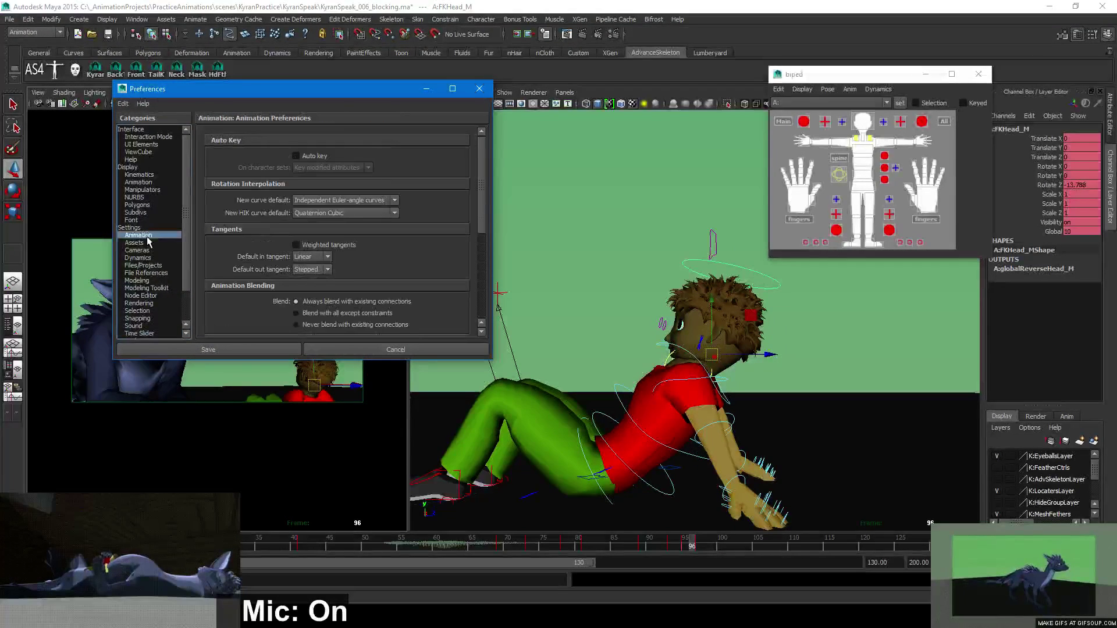
left_click(479, 89)
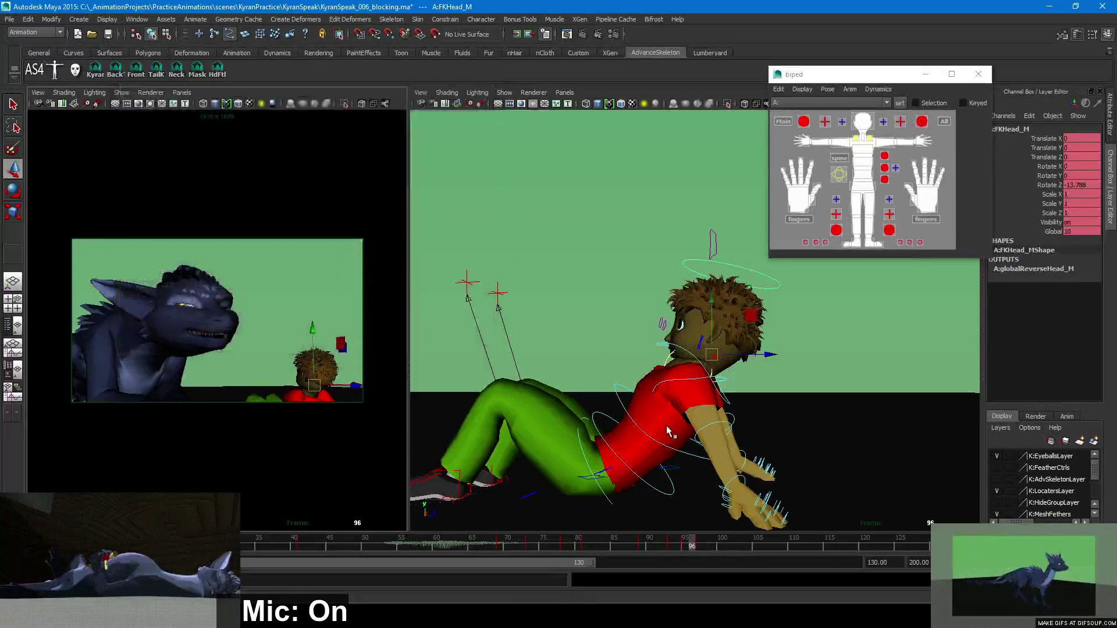
Select all of the boy's controls and set their frame 95 keys to stepped tangents
left_click(944, 122)
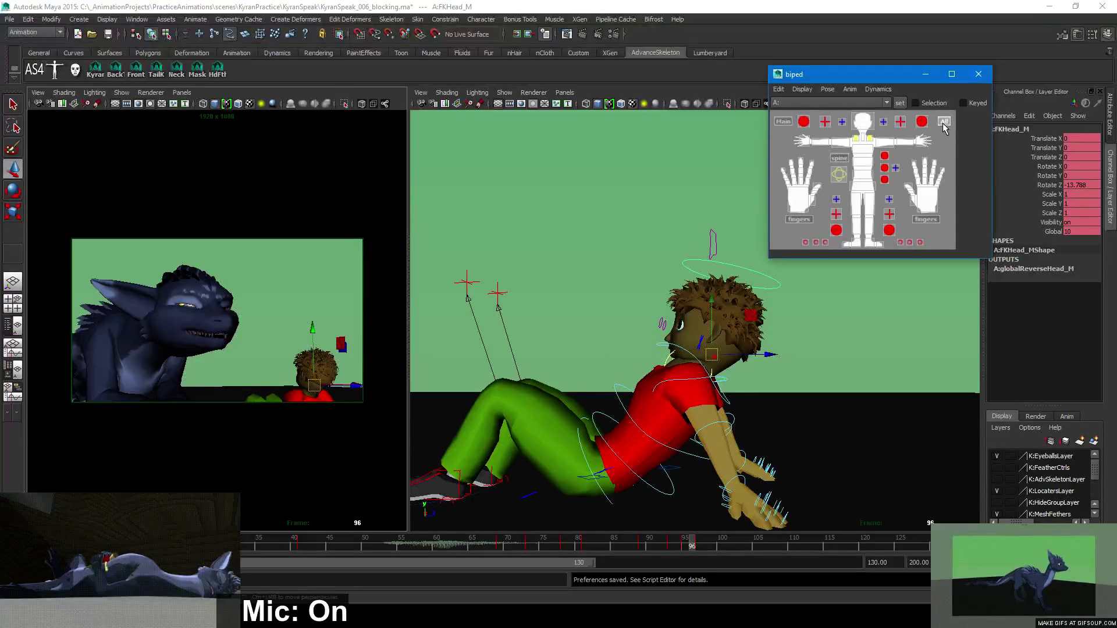
left_click_drag(678, 546, 684, 546)
right_click(685, 546)
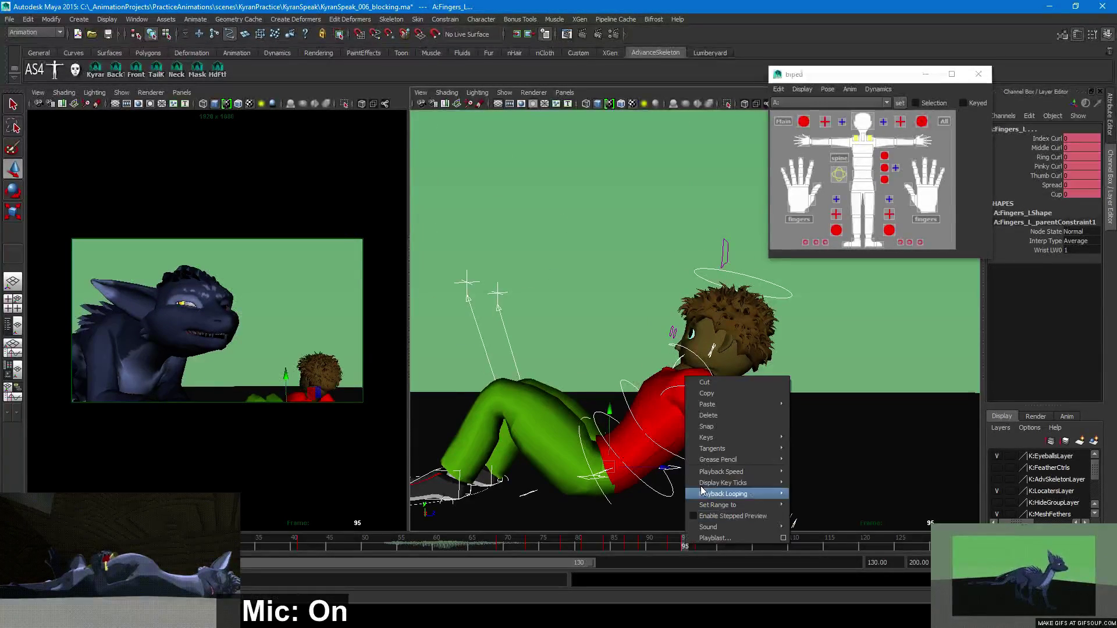
mouse_move(732, 449)
left_click(812, 484)
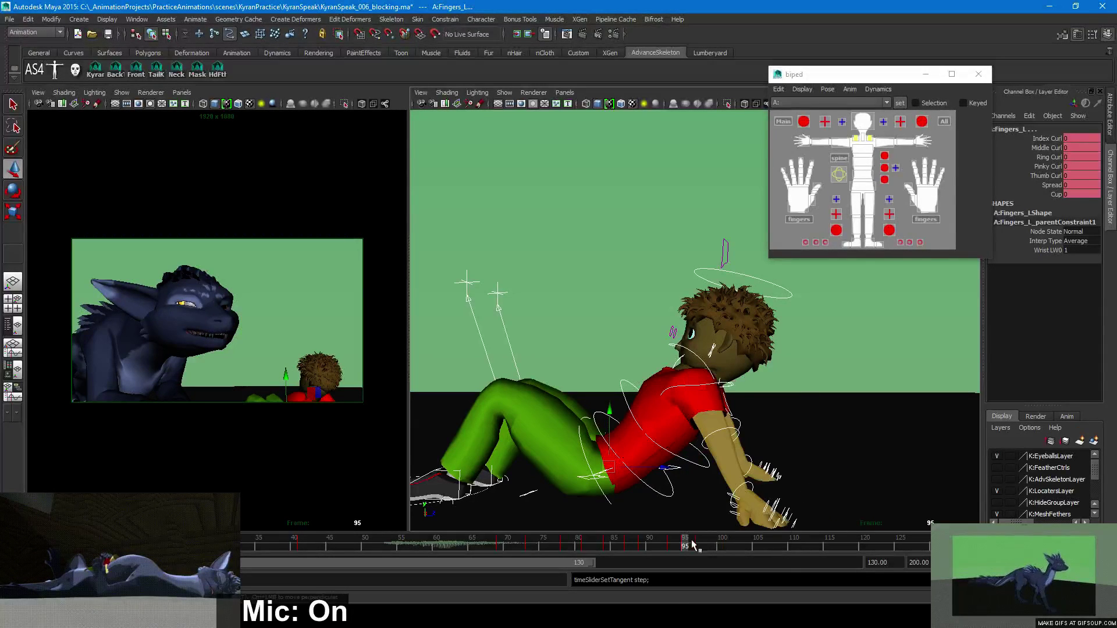
Scrub frames 95 to 97 and play back the fall to check the timing of the landing pose
mouse_move(686, 546)
left_mouse_down()
mouse_move(664, 544)
mouse_move(697, 550)
left_mouse_up()
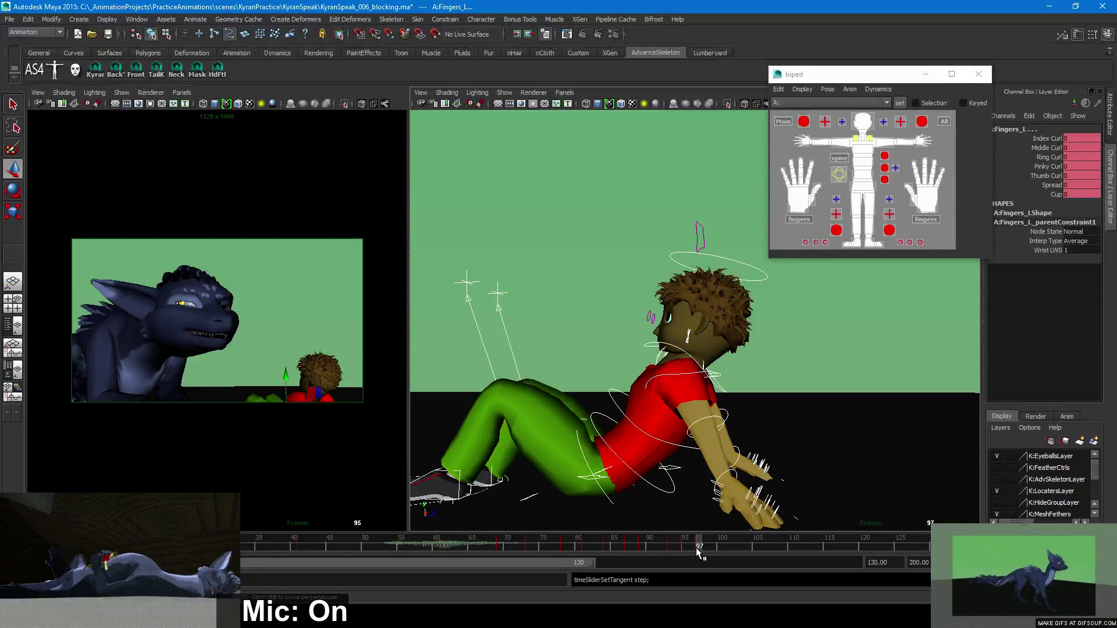
left_click_drag(695, 546, 686, 540)
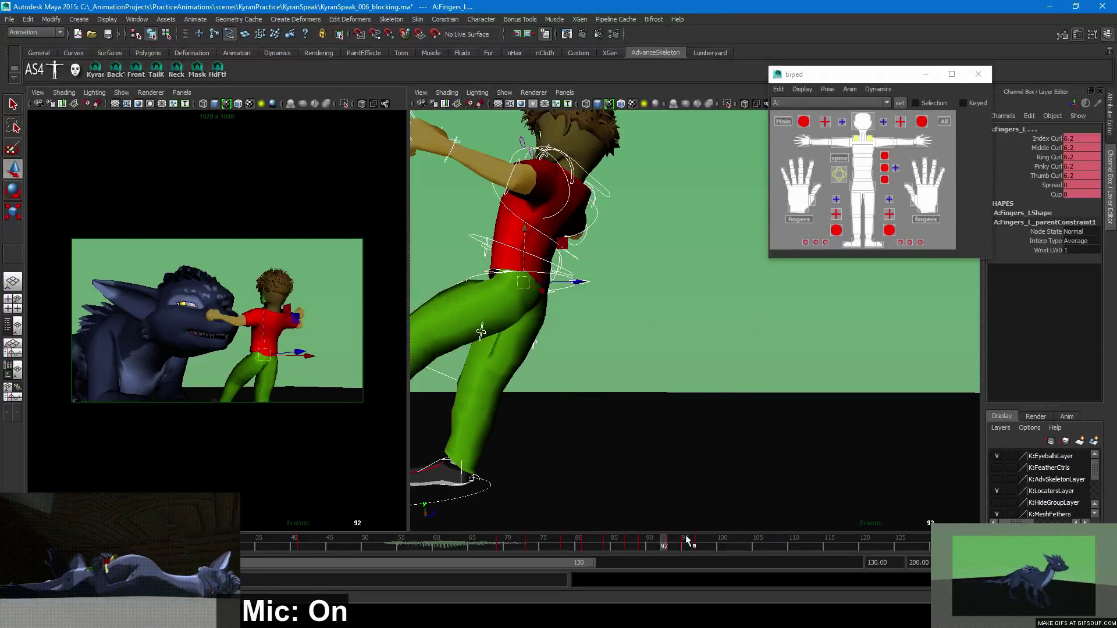
key("alt+v")
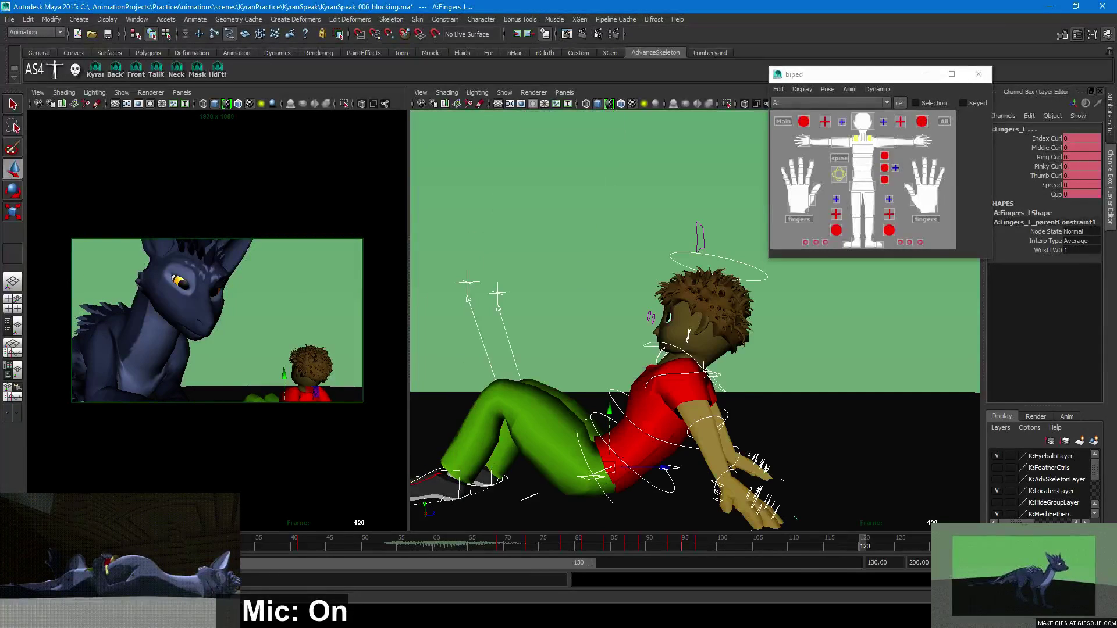
left_click_drag(617, 547, 592, 546)
key("alt+v")
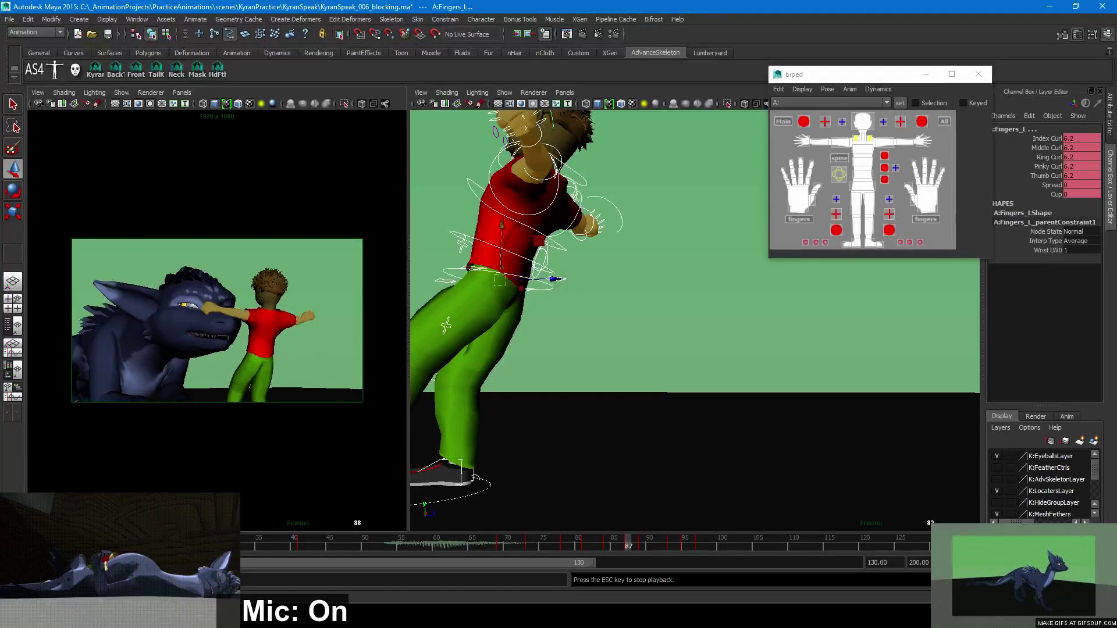
key("alt+v")
Raise and shift the boy's root control on frame 96 to about Translate Y -37.6 and Translate Z -38.8, keying the pose
left_click_drag(661, 541, 691, 545)
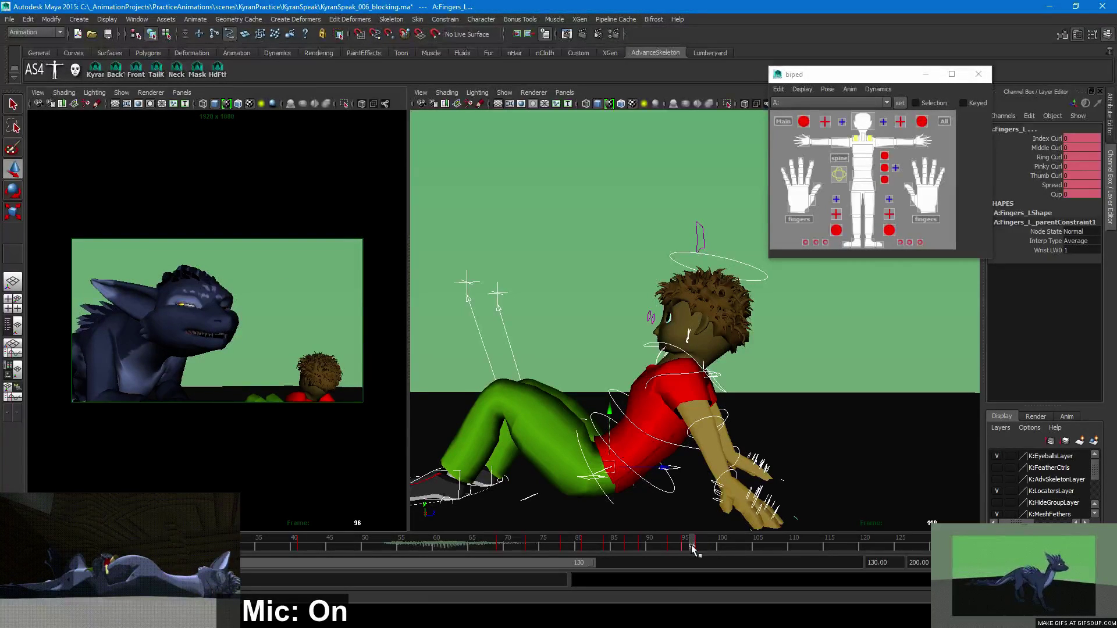
left_click(587, 478)
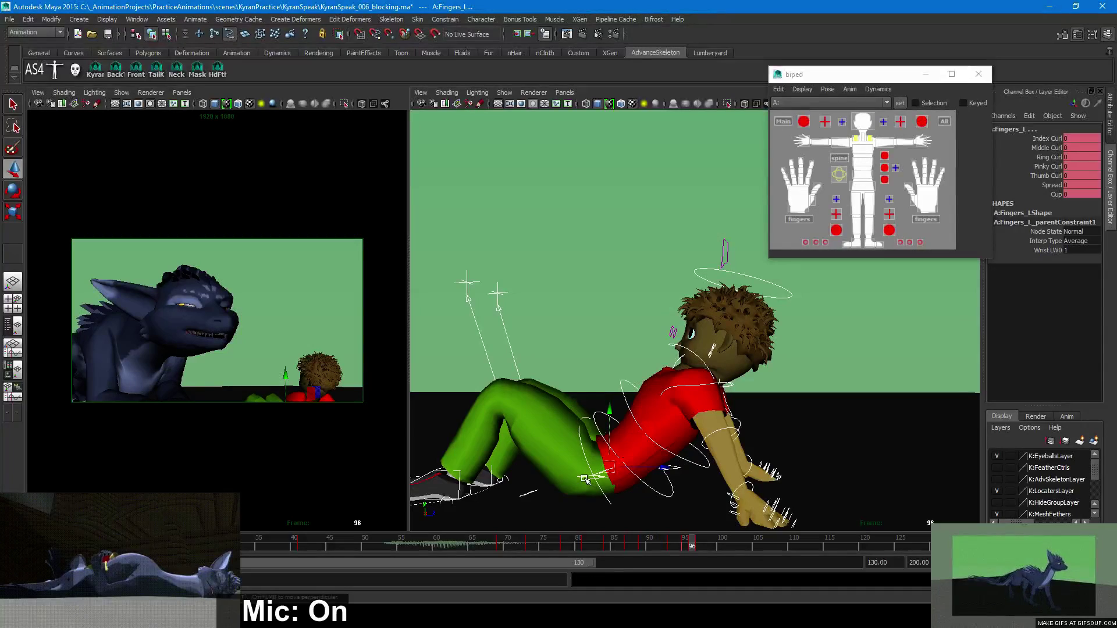
middle_click_drag(647, 427, 648, 419)
left_click_drag(648, 419, 648, 417)
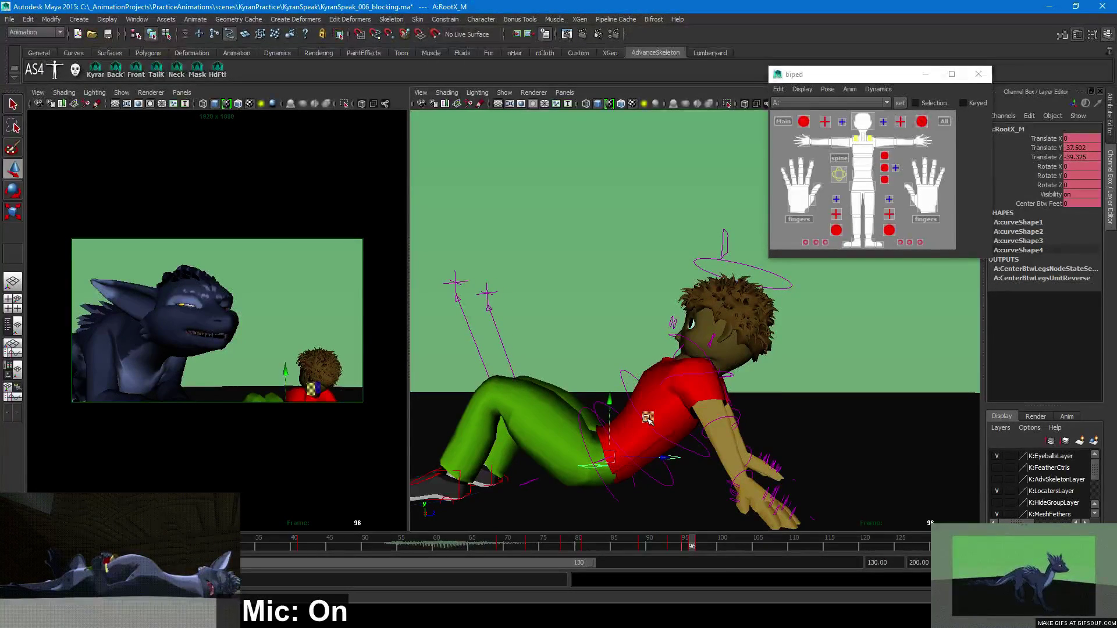
key("e")
key("w")
key("s")
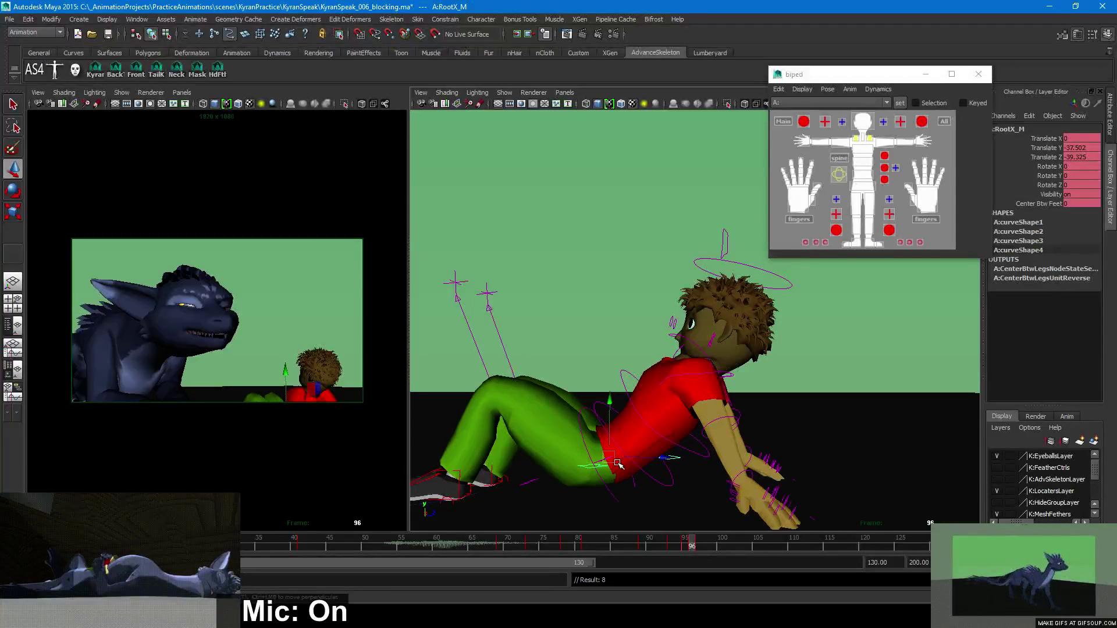
middle_click_drag(645, 419, 642, 420)
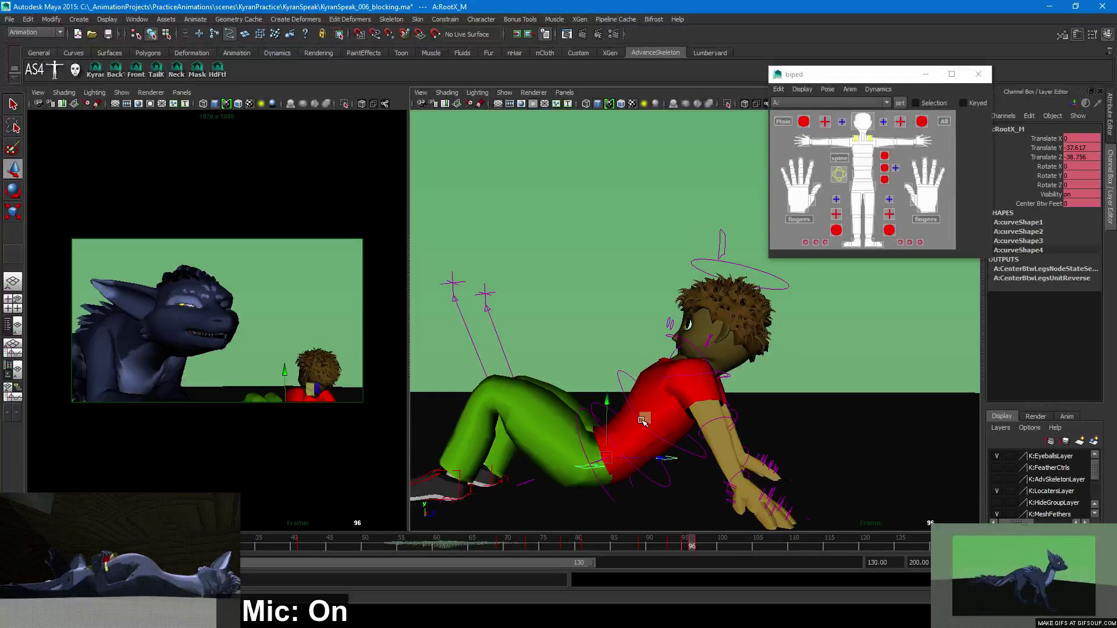
Rotate the boy's FK root control slightly farther back on frame 96 to Rotate Z -71.086
left_click(582, 409)
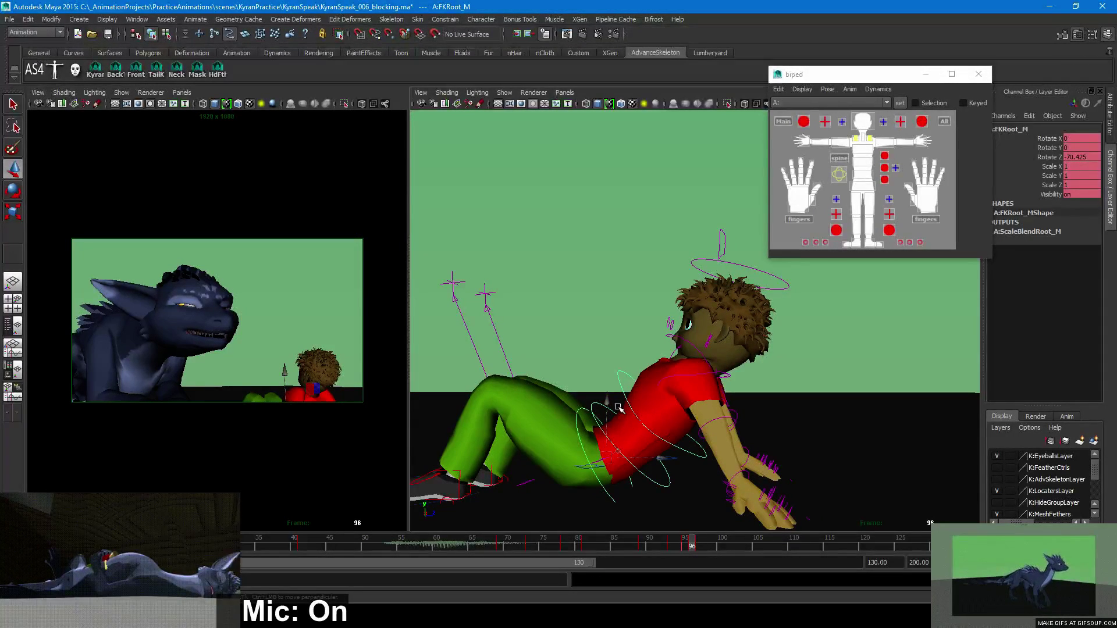
left_click(597, 401)
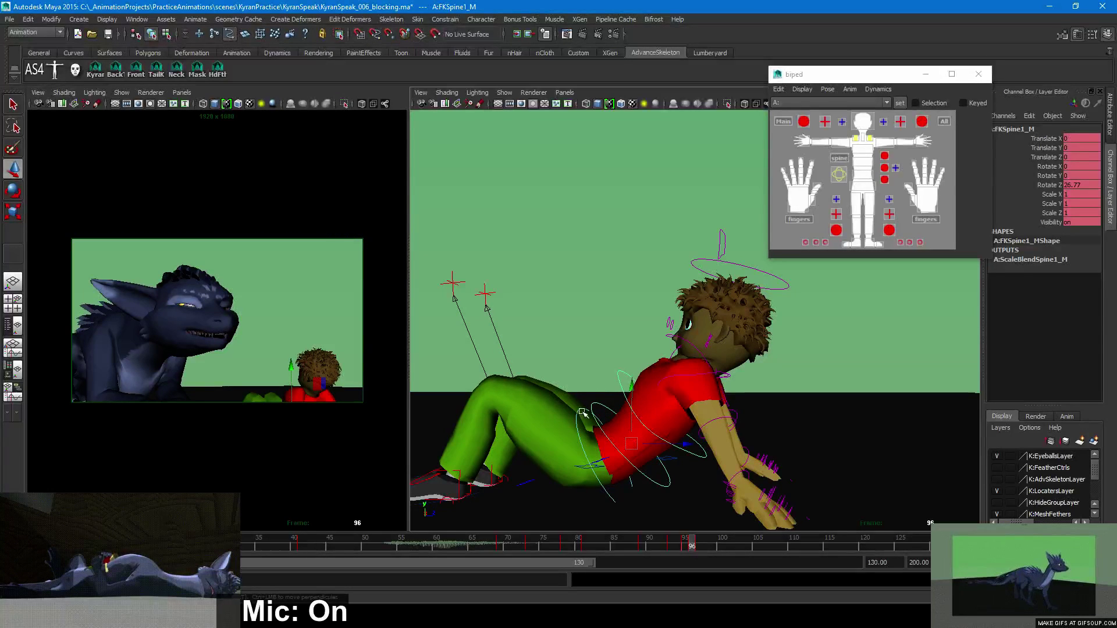
left_click(592, 401)
key("e")
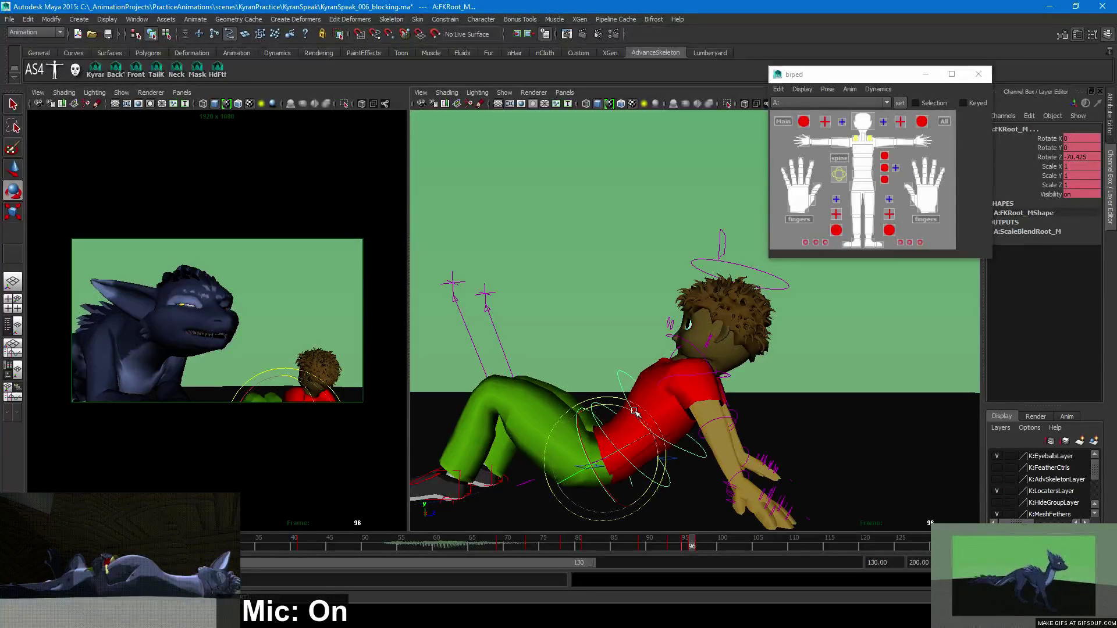
left_click_drag(639, 410, 634, 411)
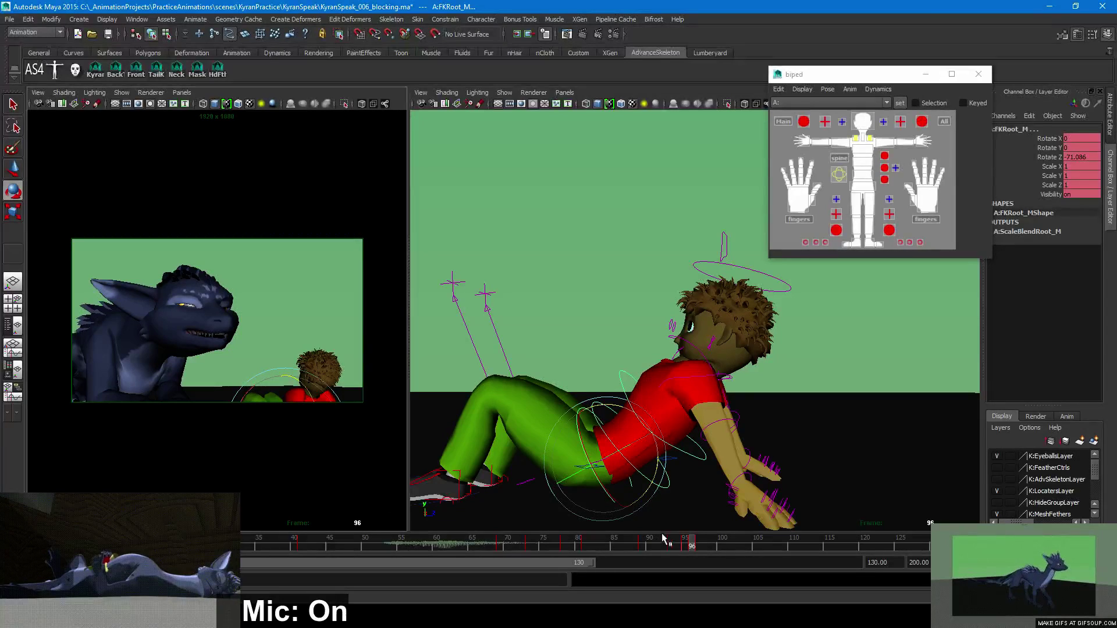
Rotate the boy's FK chest control on frame 96 to Rotate Z 11.032
left_click(684, 544)
mouse_move(684, 544)
left_mouse_down()
mouse_move(715, 544)
mouse_move(682, 543)
left_mouse_up()
left_click(690, 545)
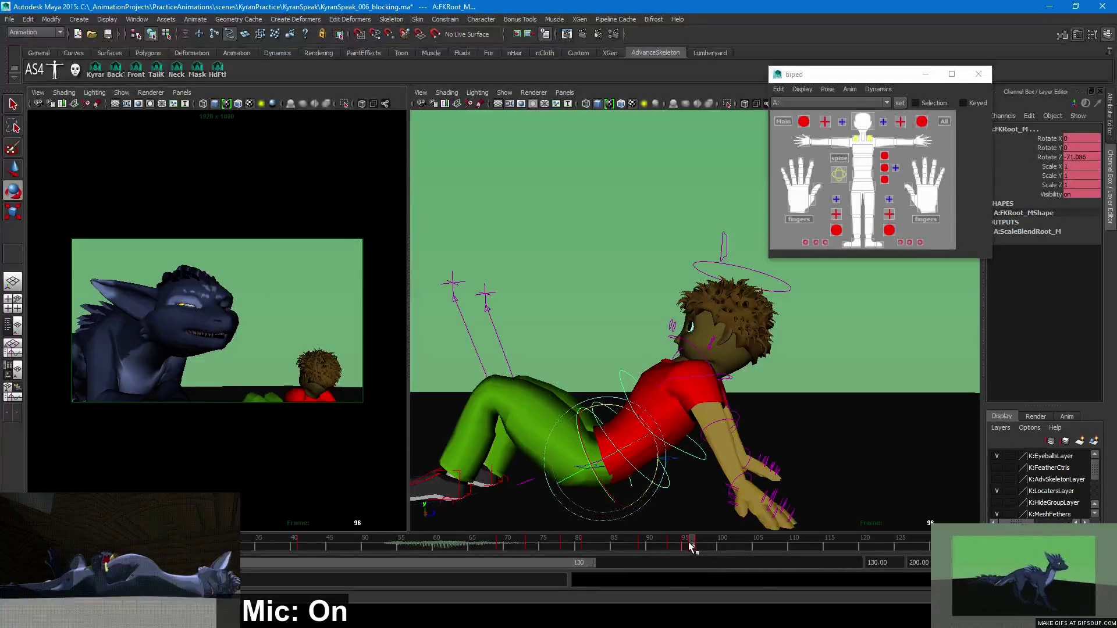
left_click(622, 376)
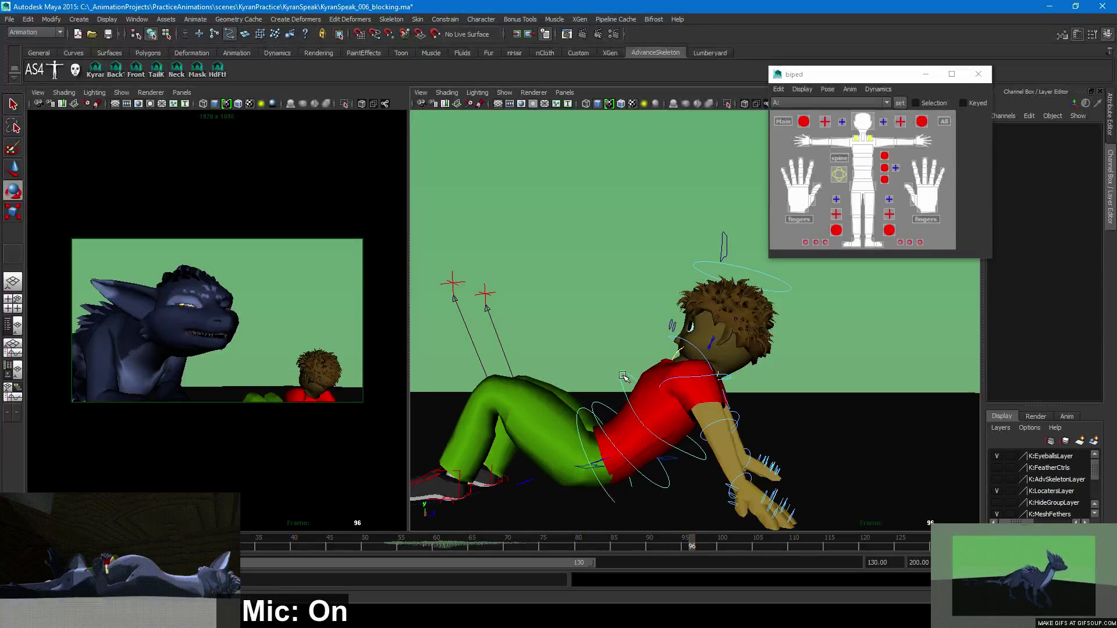
left_click(627, 377)
left_click_drag(656, 363, 657, 362)
key("w")
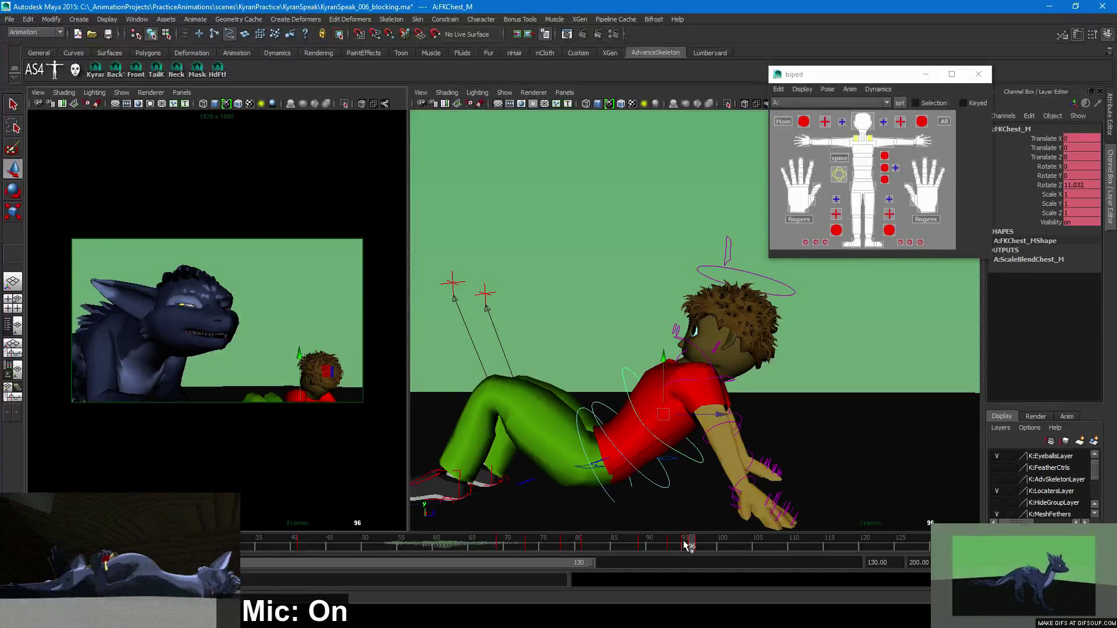
Lean the boy's spine and chest controls slightly farther back on frame 100, bringing the chest to Rotate Z 25.41
left_click_drag(684, 544, 721, 544)
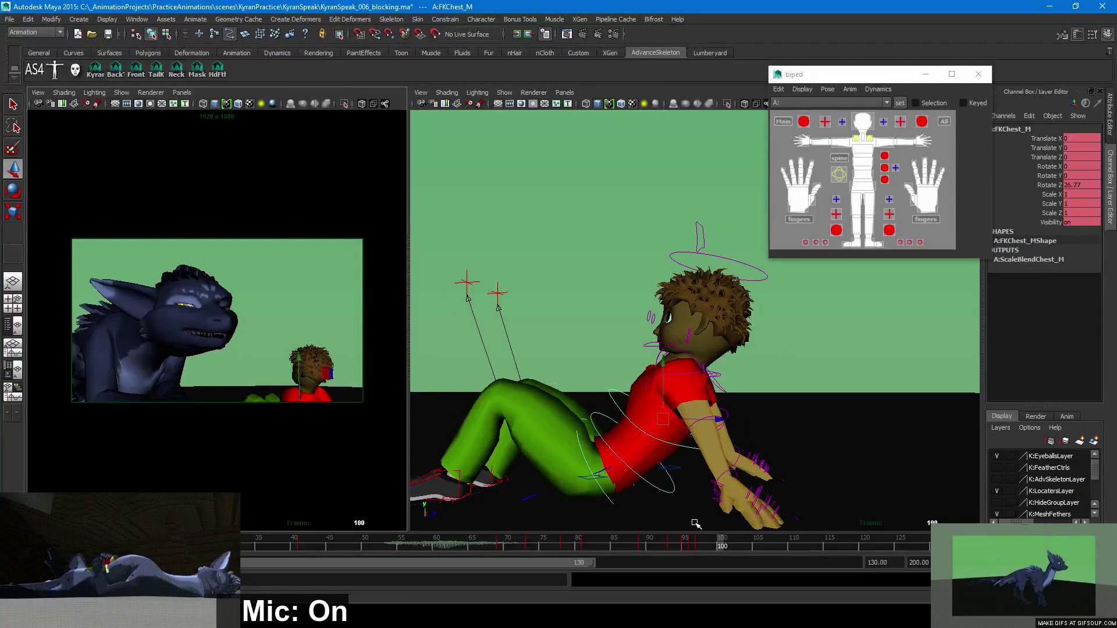
left_click(585, 458)
left_click(603, 440, "shift")
left_click(617, 405, "shift")
key("e")
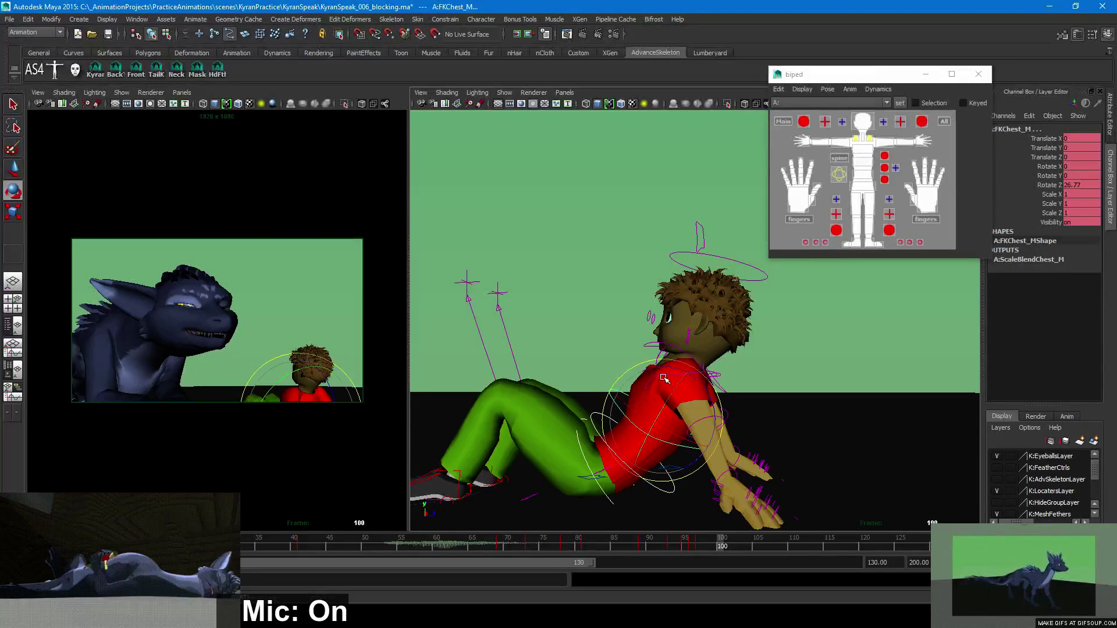
left_click_drag(646, 385, 676, 364)
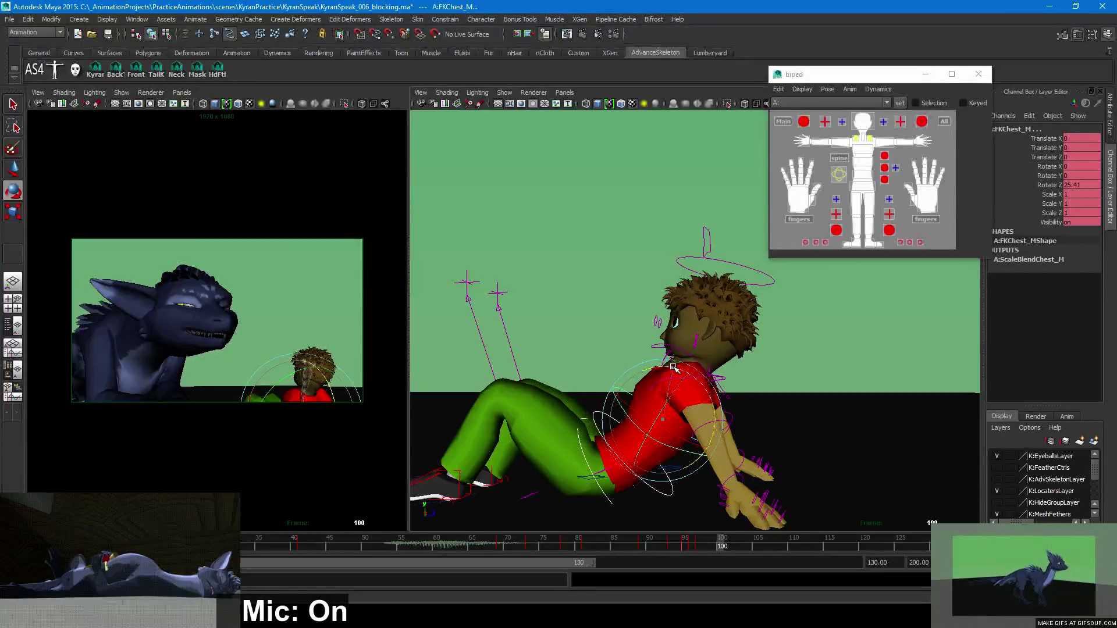
Play back the fall to review how the adjusted torso pose reads
left_click_drag(710, 542, 671, 544)
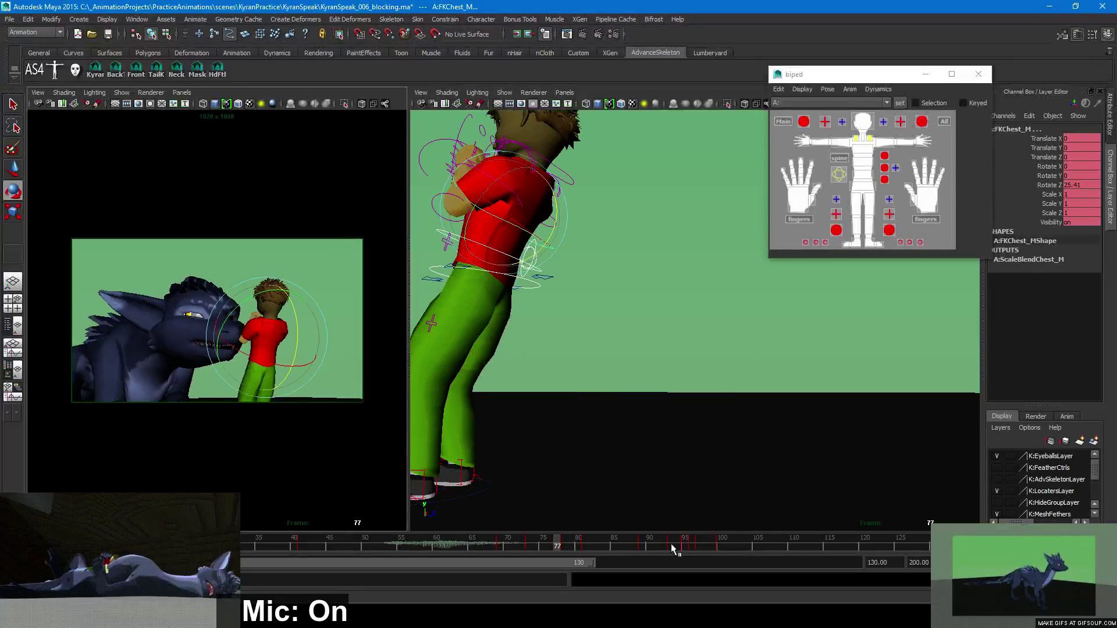
key("alt+v")
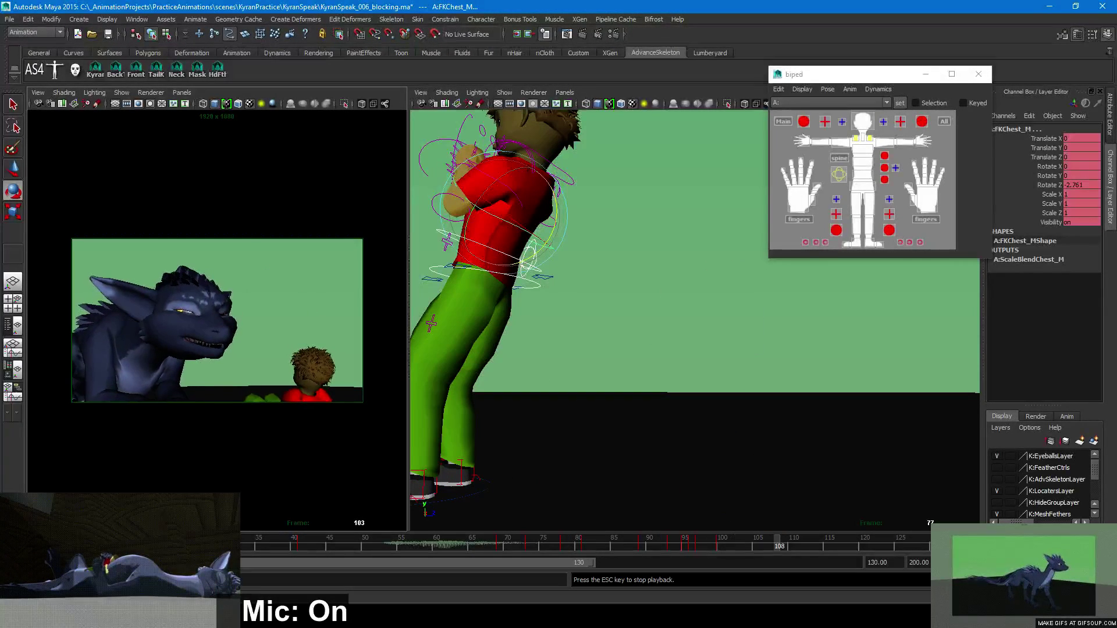
key("Escape")
left_click(687, 545)
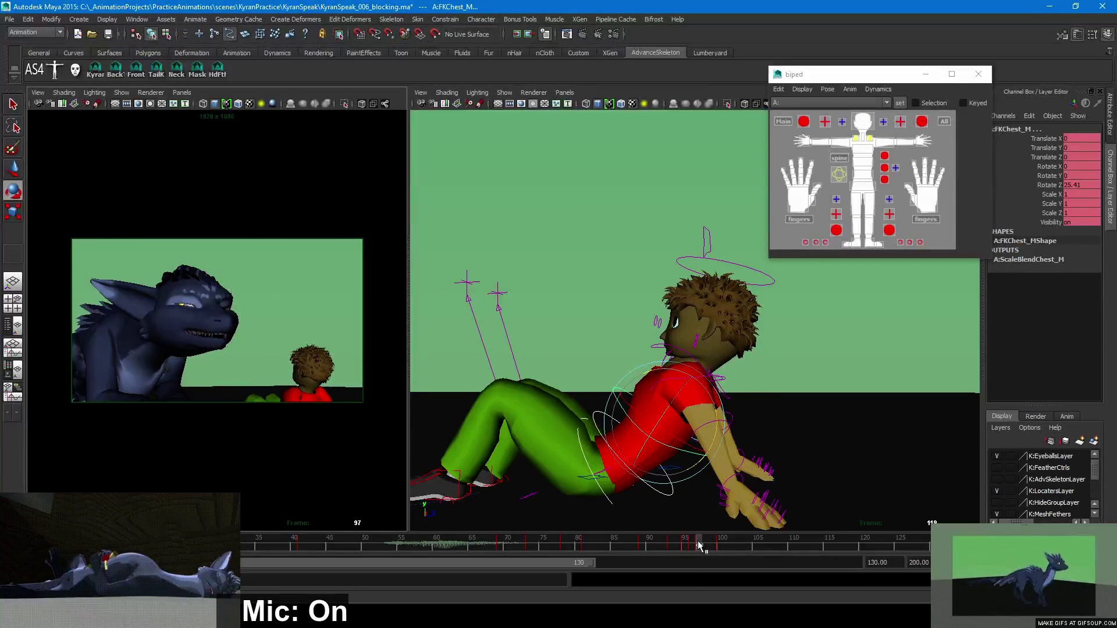
Rotate the boy's spine and chest controls together on frame 96 to curl the torso slightly forward
left_click(698, 543)
left_click_drag(676, 423, 657, 431, "alt")
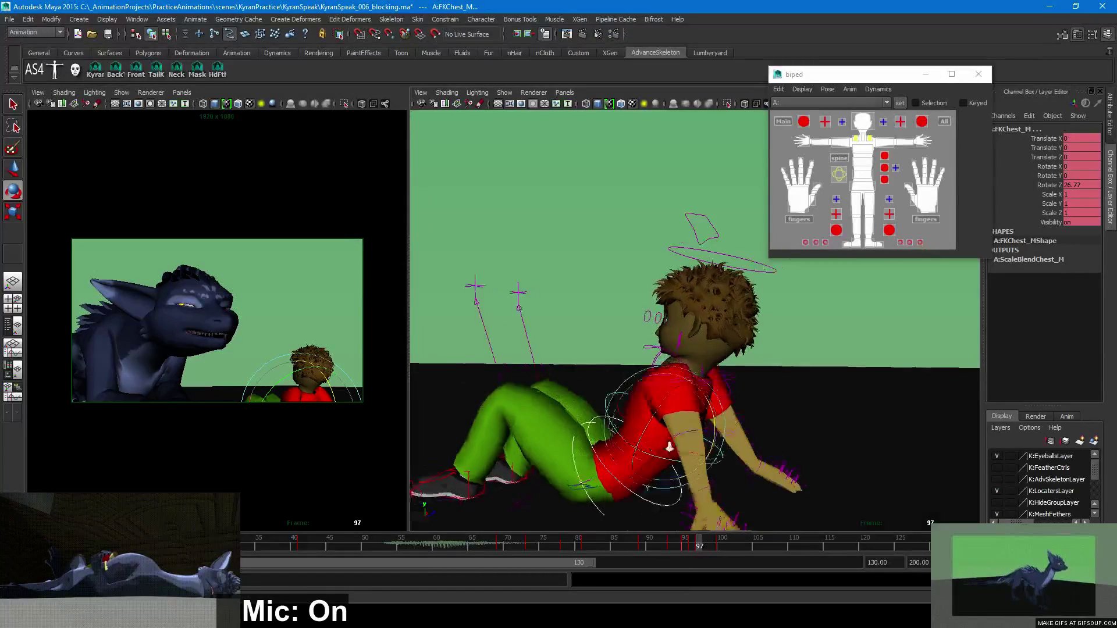
right_click_drag(657, 432, 754, 440, "alt")
key("w")
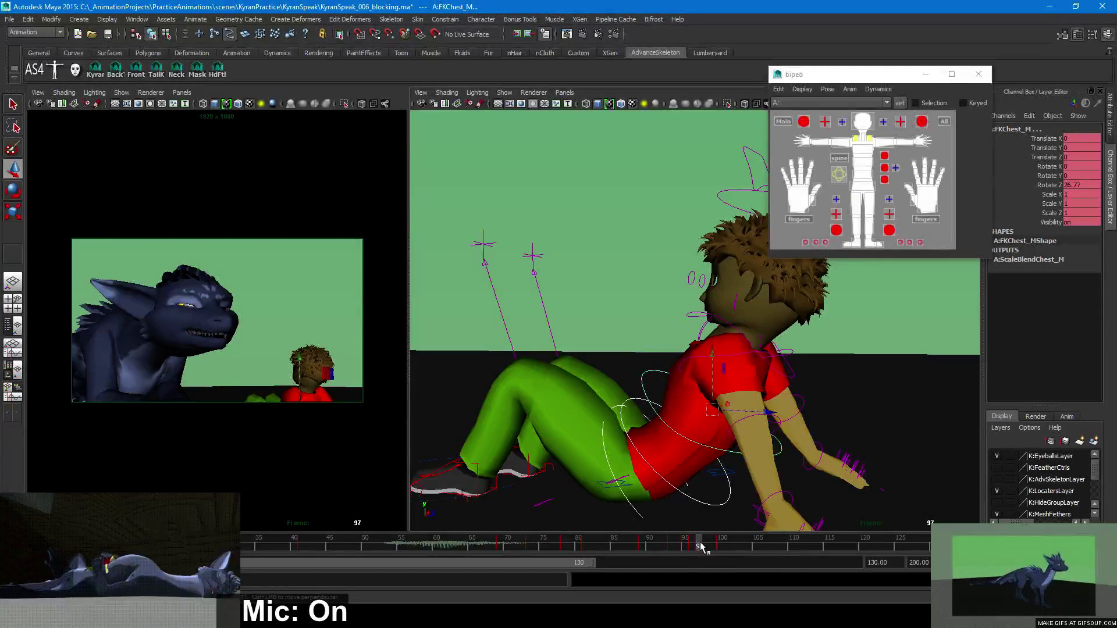
mouse_move(695, 543)
left_mouse_down()
mouse_move(682, 543)
mouse_move(692, 545)
left_mouse_up()
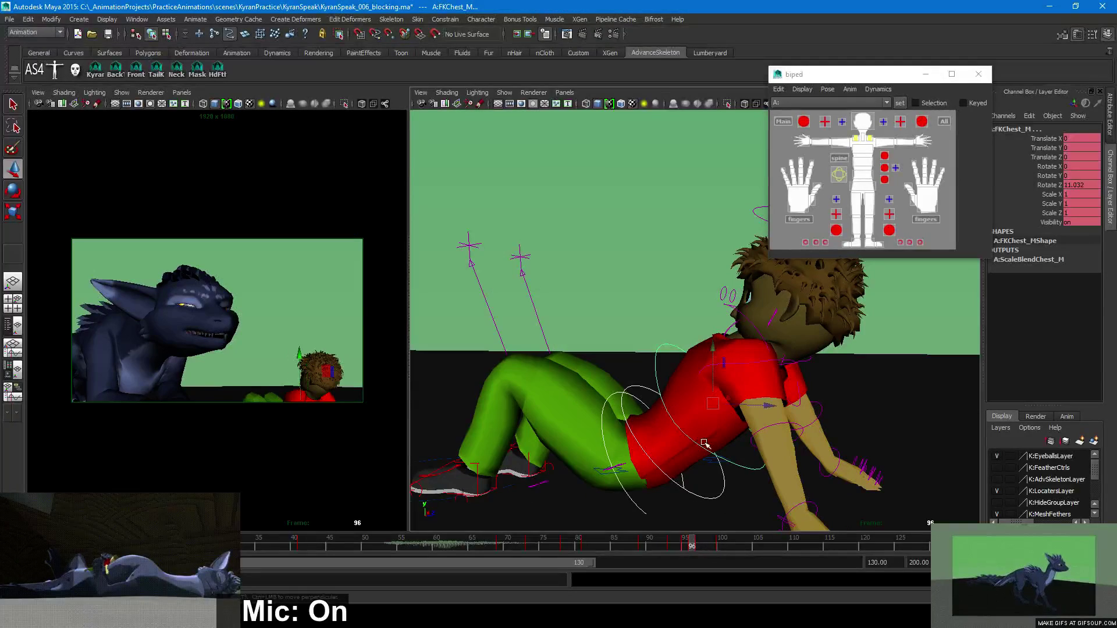
key("e")
left_click_drag(734, 364, 734, 360)
key("w")
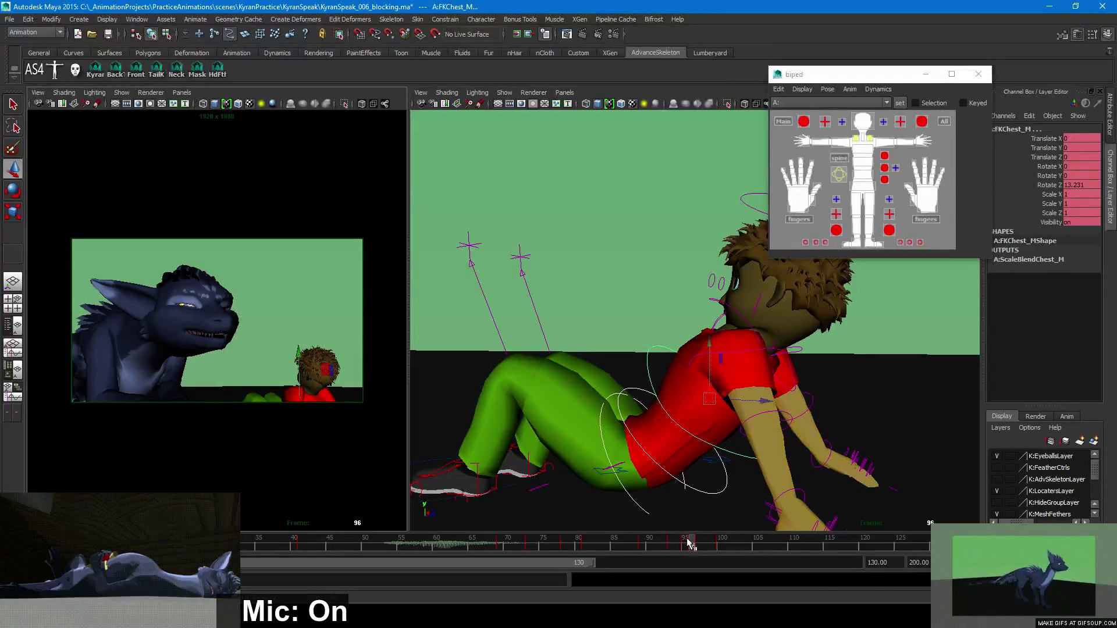
Scrub frames 96 to 100 and play back the landing to check the settle
left_click_drag(691, 545, 702, 546)
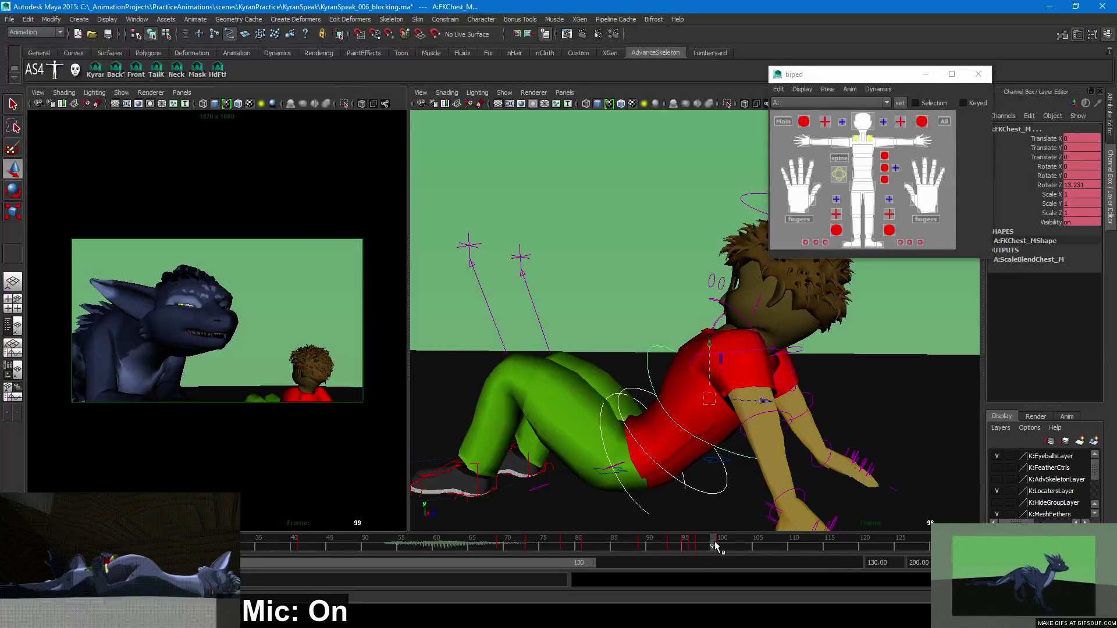
key("alt+v")
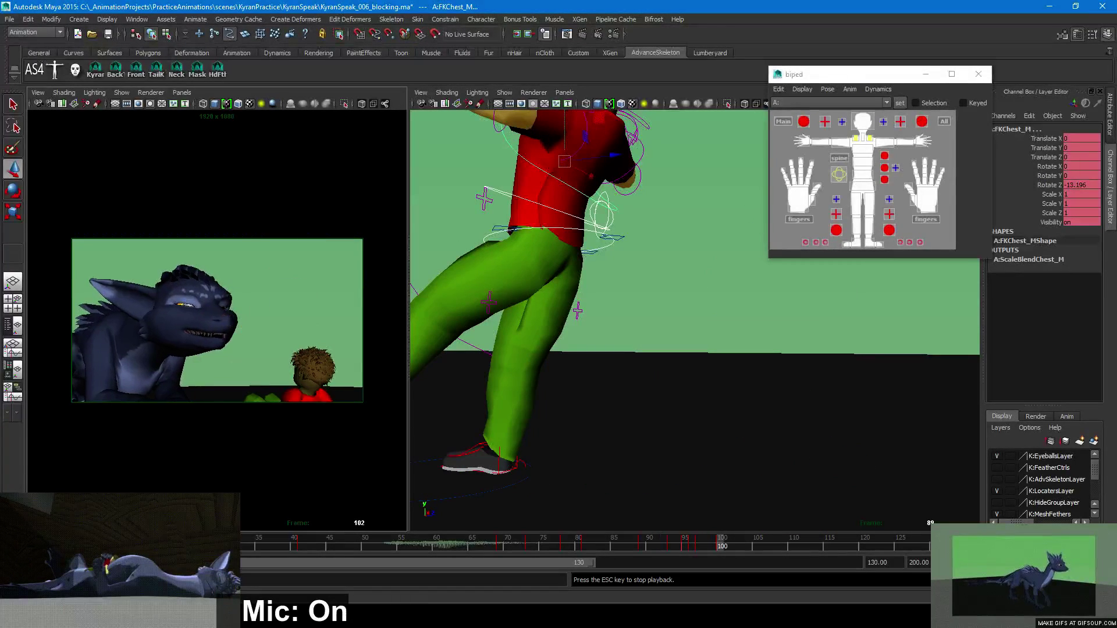
left_click_drag(692, 545, 720, 545)
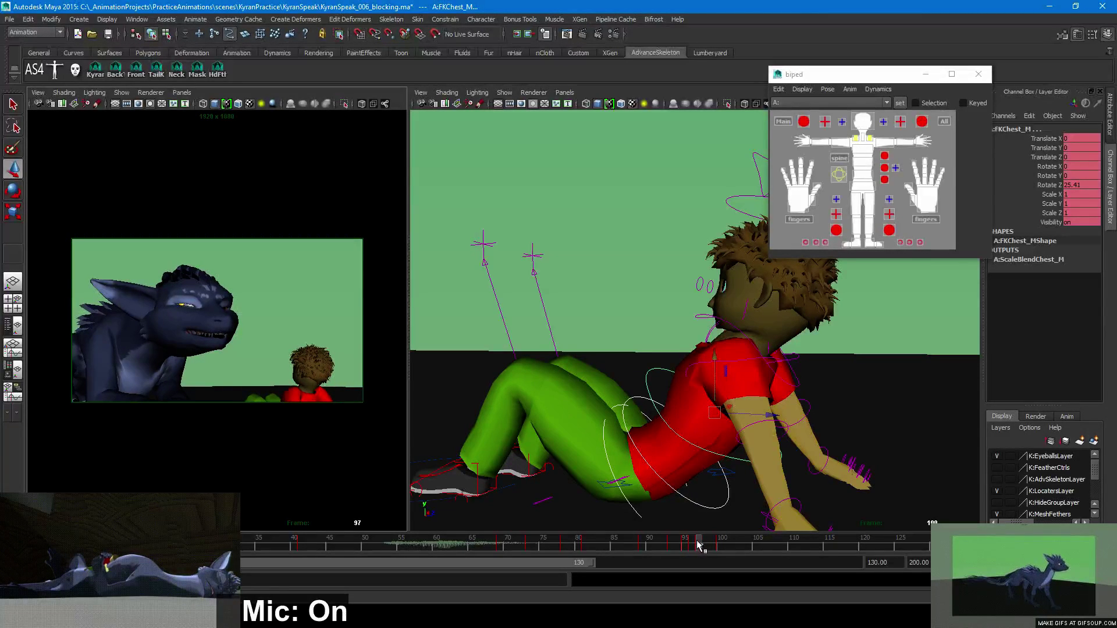
Adjust the rotation of the boy's spine and chest controls on frame 97 and compare it with frame 96
left_click(698, 546)
key("e")
left_click_drag(744, 374, 706, 503)
left_click_drag(698, 545, 691, 543)
key("w")
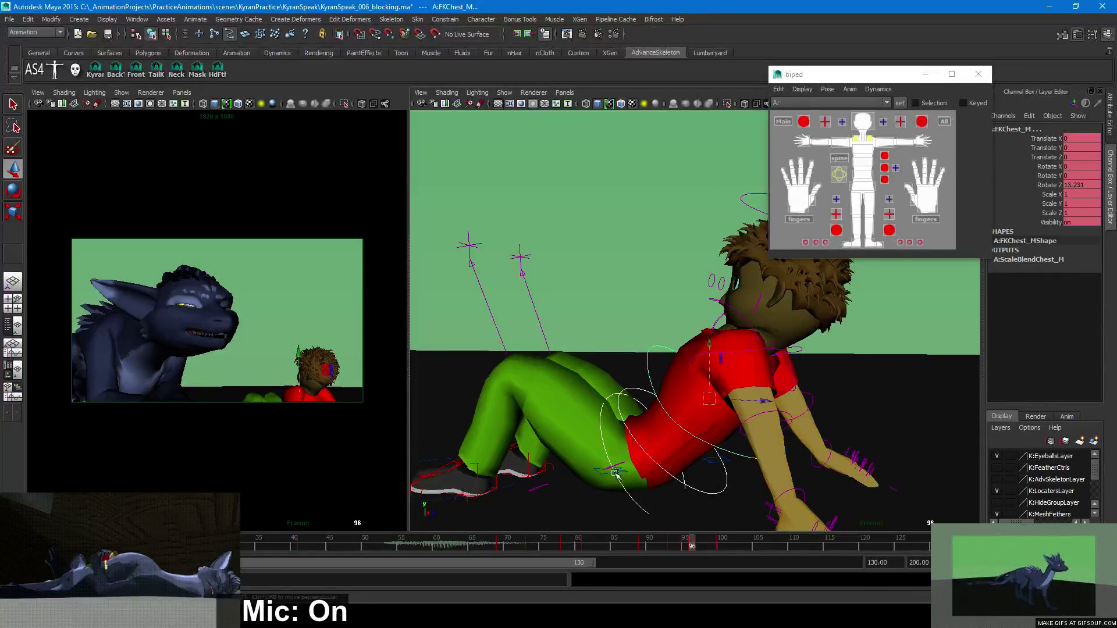
Shift the boy's root control on frame 96 to Translate Y -37.701 and Translate Z -38.852, and play back the fall
left_click(611, 463)
left_click_drag(679, 418, 682, 420)
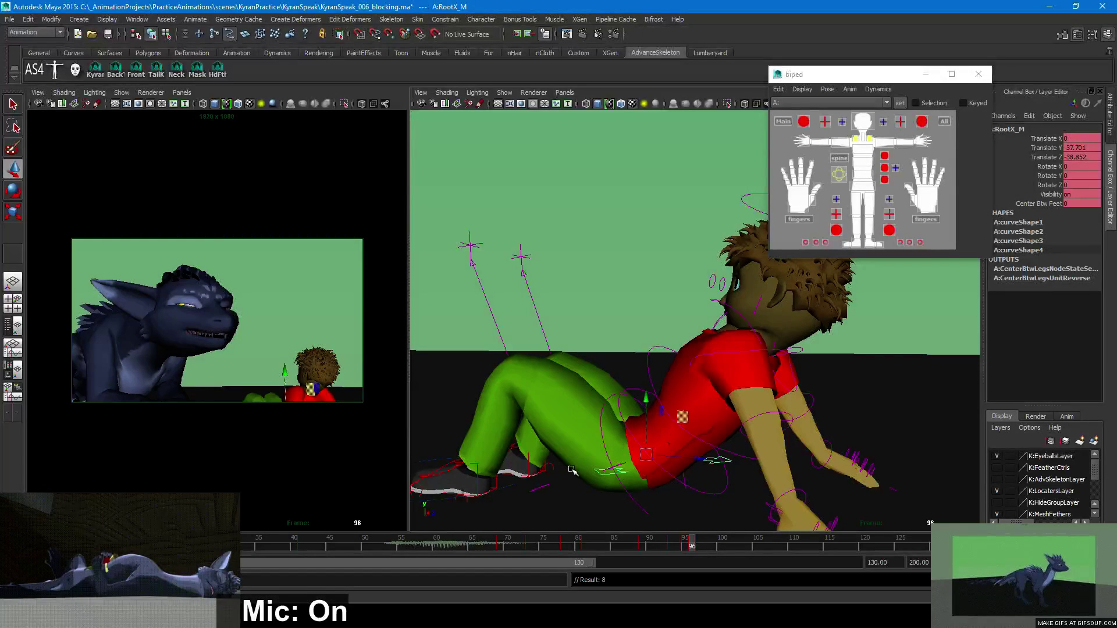
key("alt+v")
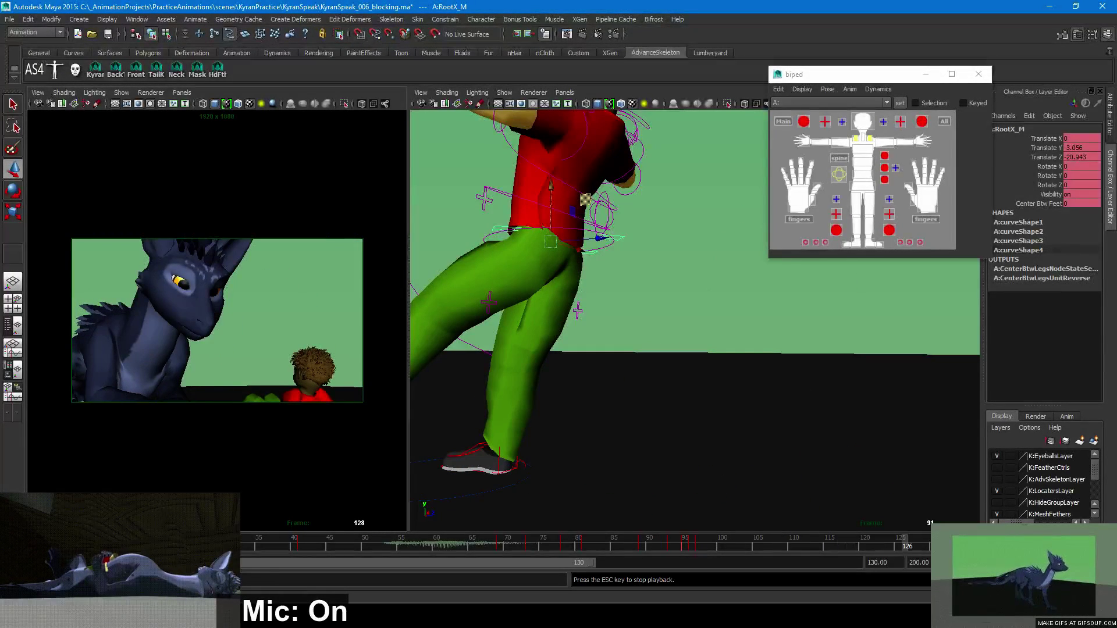
left_click(689, 546)
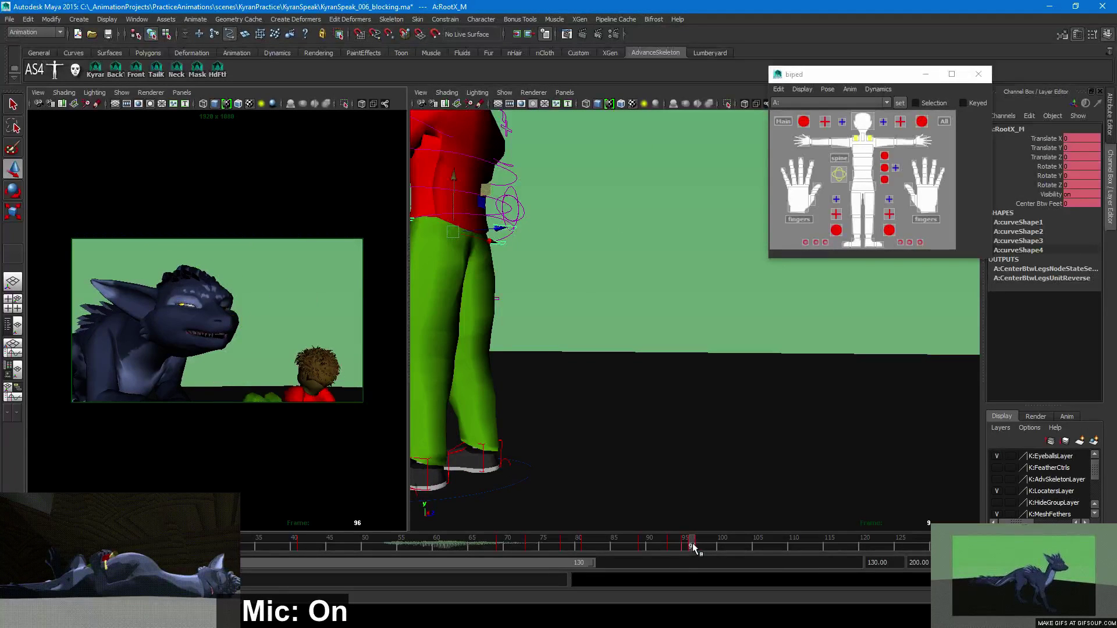
mouse_move(692, 544)
left_mouse_down()
mouse_move(678, 542)
mouse_move(725, 542)
mouse_move(678, 543)
mouse_move(691, 543)
left_mouse_up()
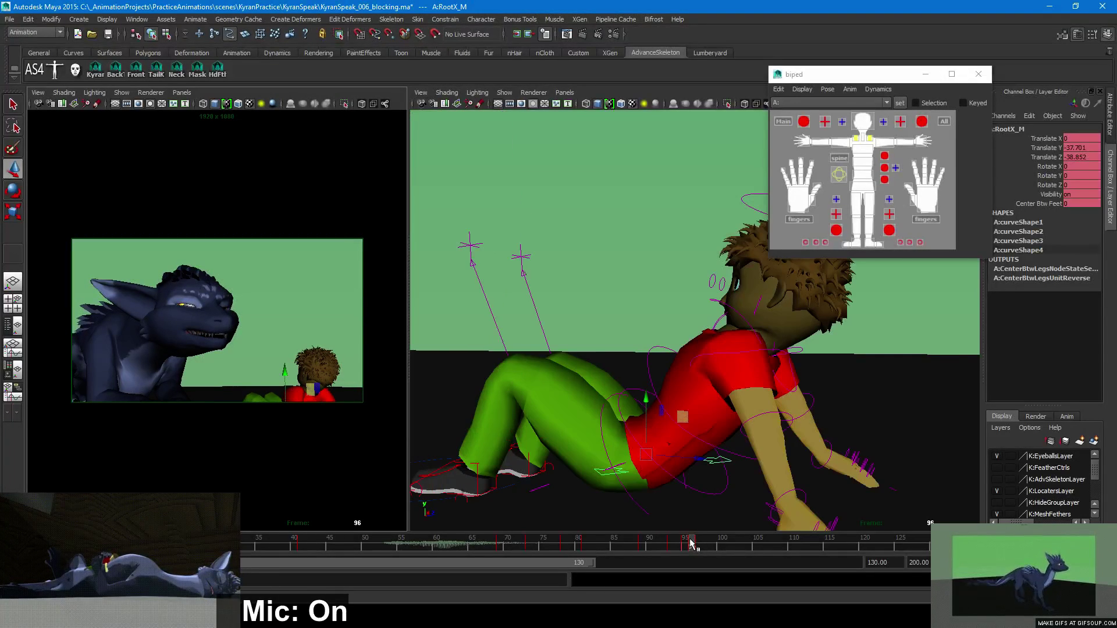
Rotate the boy's FK root control farther back on frame 96 to Rotate Z -72.363
left_click(607, 420)
key("e")
left_click_drag(655, 403, 590, 440)
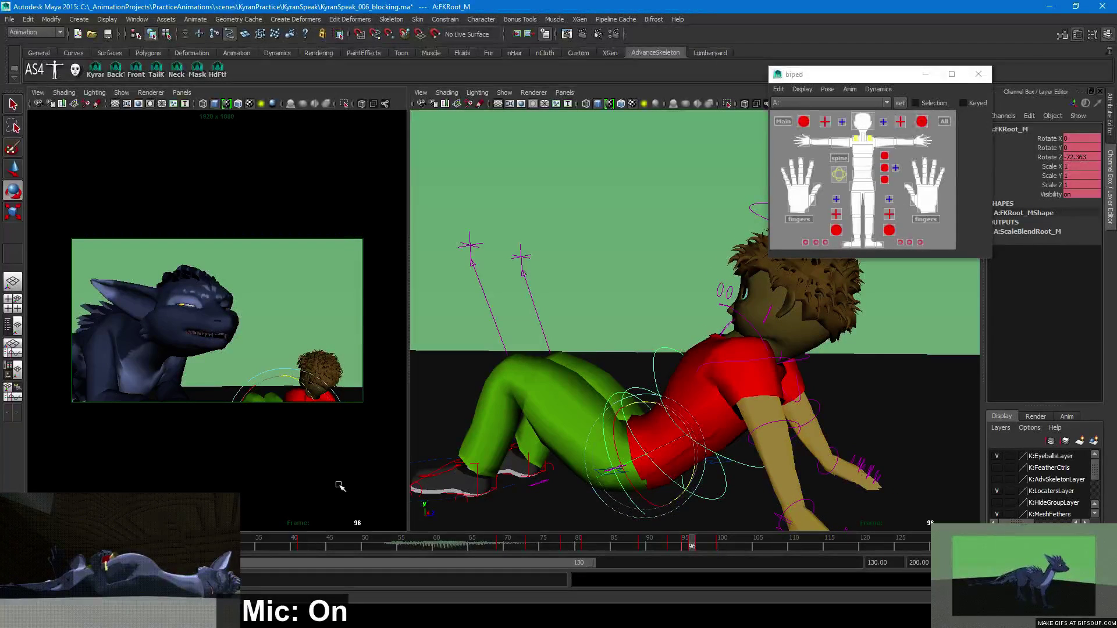
Rotate the boy's FK root control on frame 97 to Rotate Z -71.328
left_click(686, 543)
left_click_drag(685, 543, 699, 542)
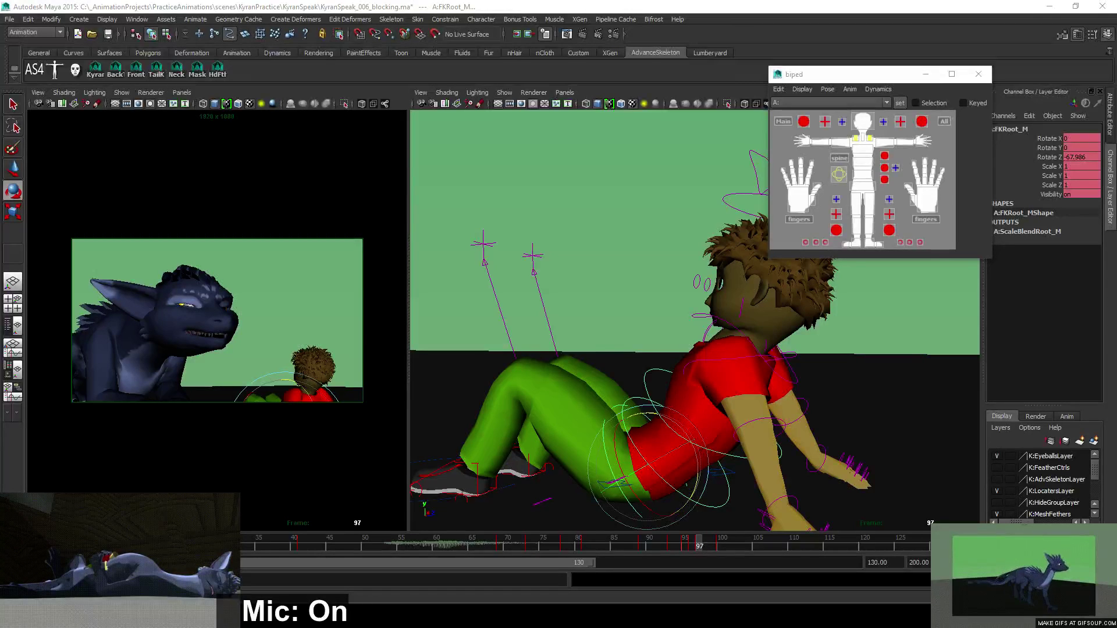
key("w")
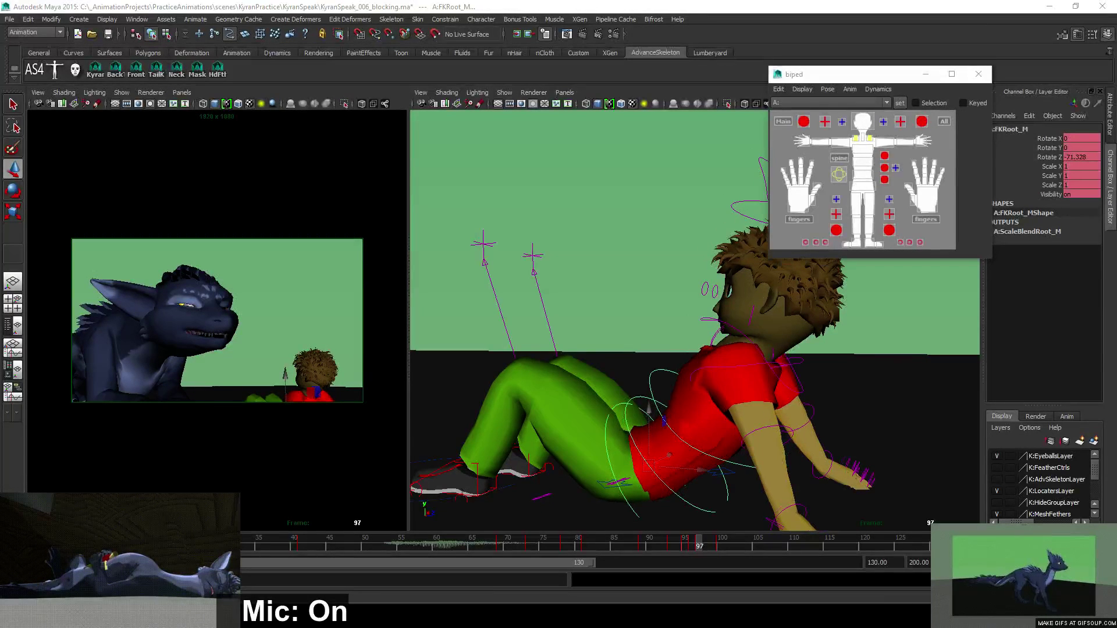
Play back the whole stumble and scrub frames 95 and 96 to check the impact
left_click_drag(691, 544, 599, 544)
key("alt+v")
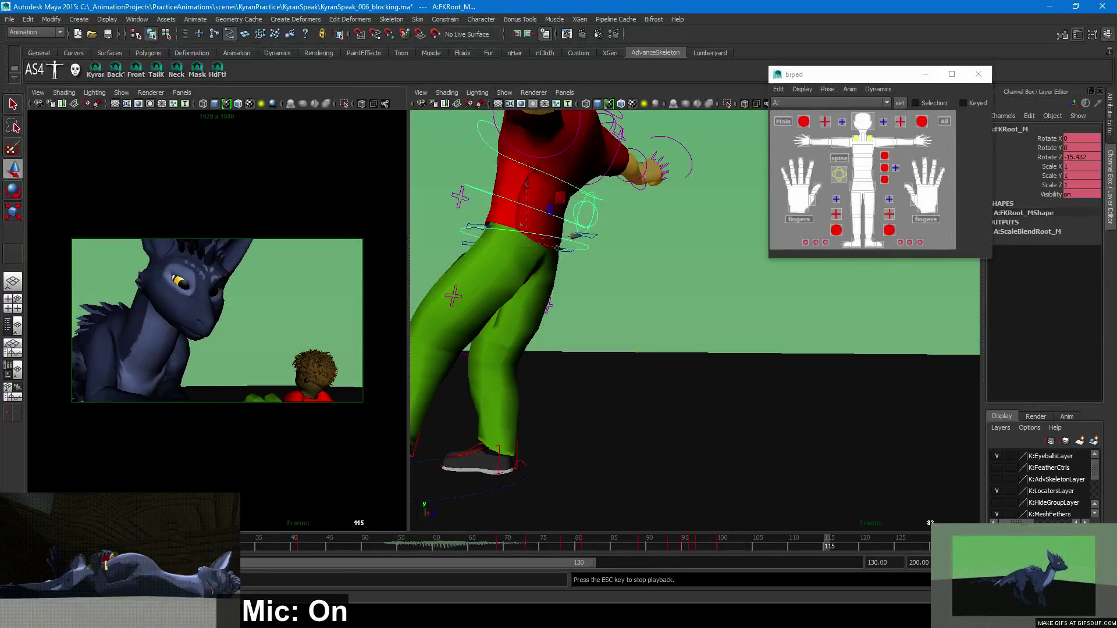
key("Escape")
left_click_drag(631, 545, 688, 547)
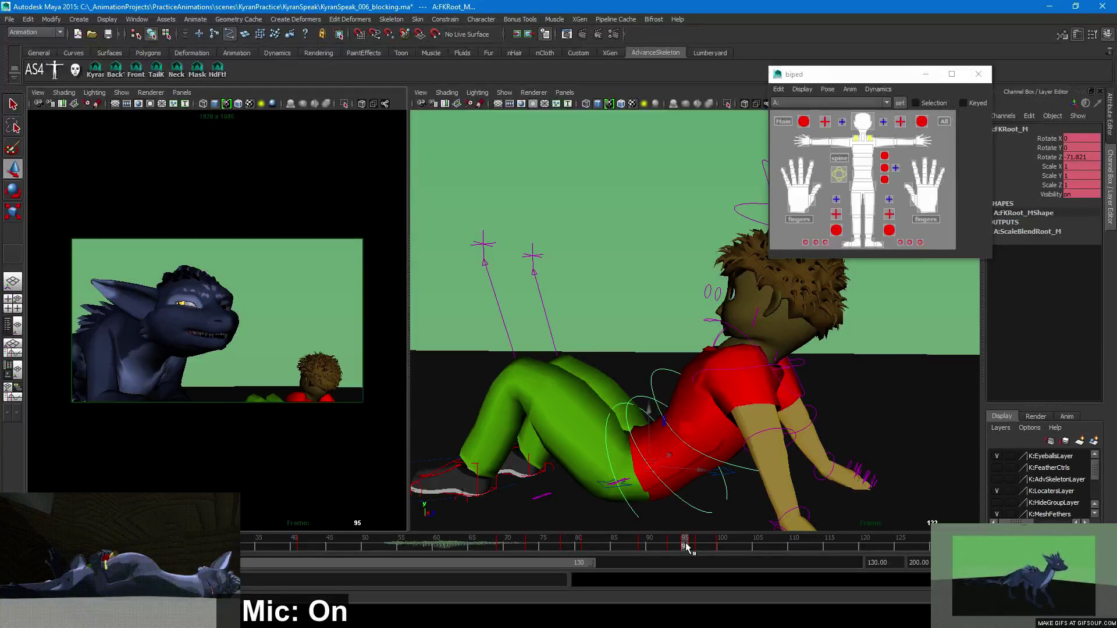
mouse_move(686, 546)
left_mouse_down()
mouse_move(663, 543)
mouse_move(701, 549)
mouse_move(689, 547)
left_mouse_up()
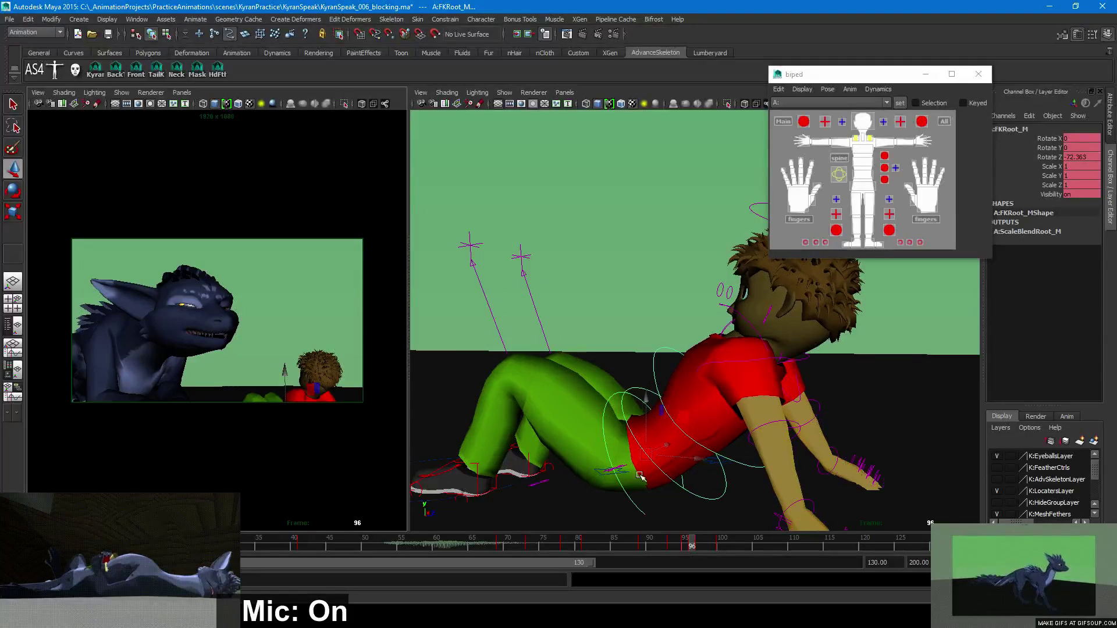
Try to lower the boy's root control on frame 96, and undo the move
left_click_drag(671, 454, 636, 470, "alt")
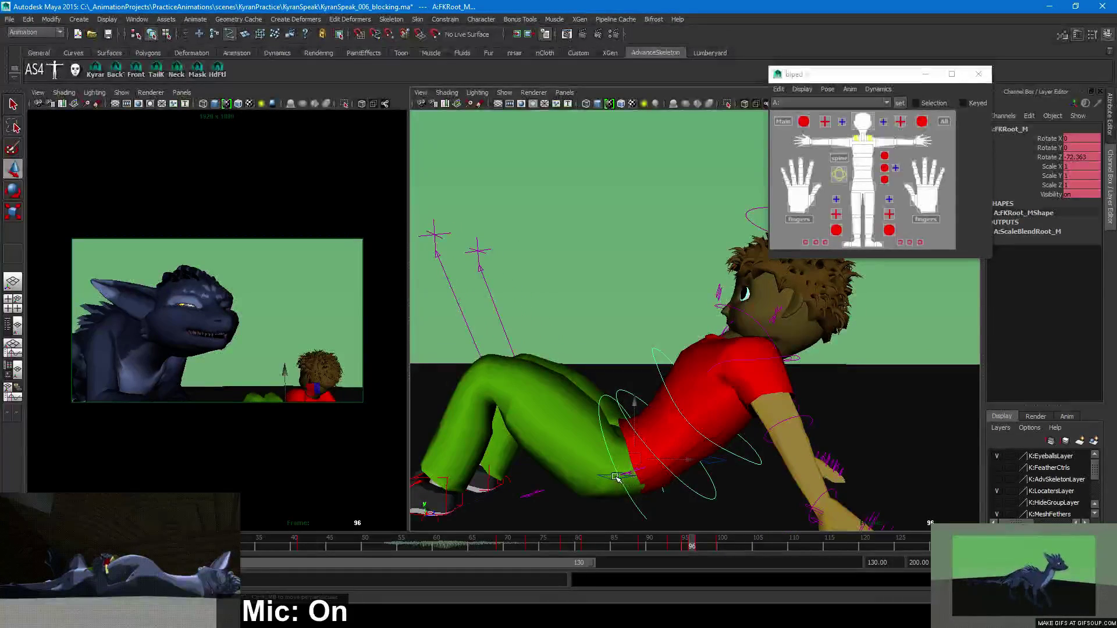
left_click(609, 477)
middle_click_drag(672, 423, 674, 434)
key("ctrl+z")
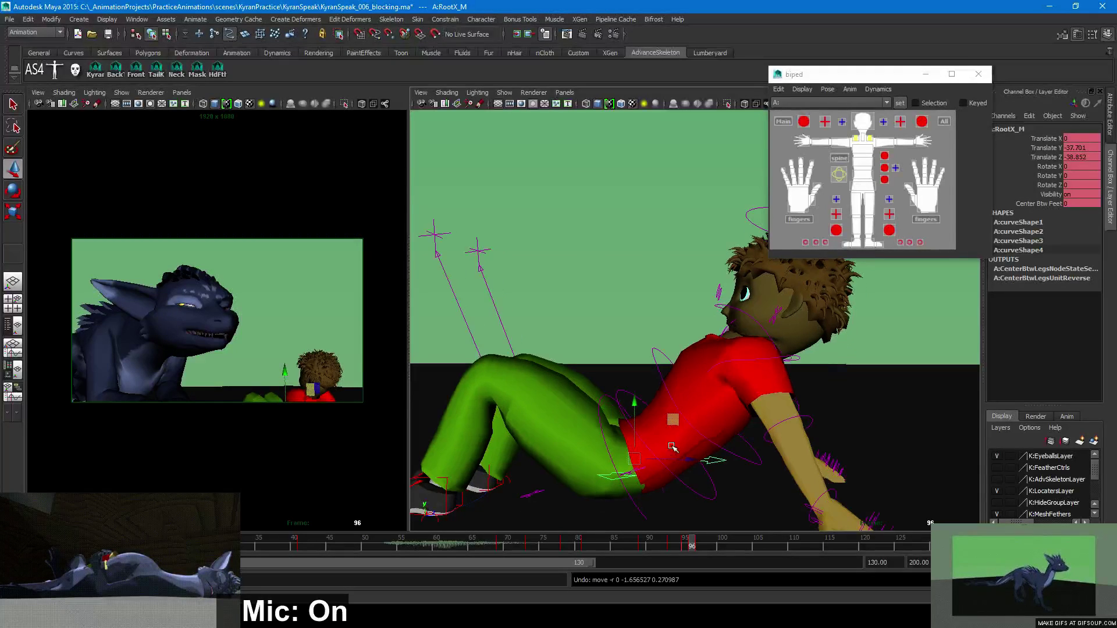
Select all of the boy's body and face controls and key them on frame 96
left_click(944, 121)
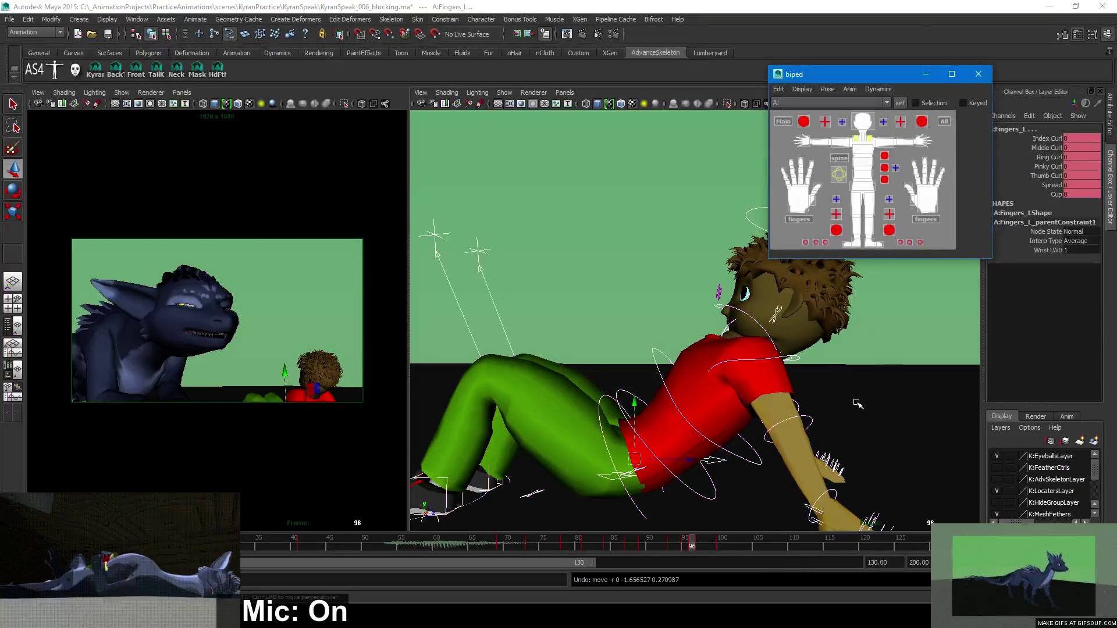
right_click_drag(857, 401, 835, 278, "alt")
left_click_drag(835, 278, 826, 289, "alt")
left_click_drag(886, 443, 611, 293)
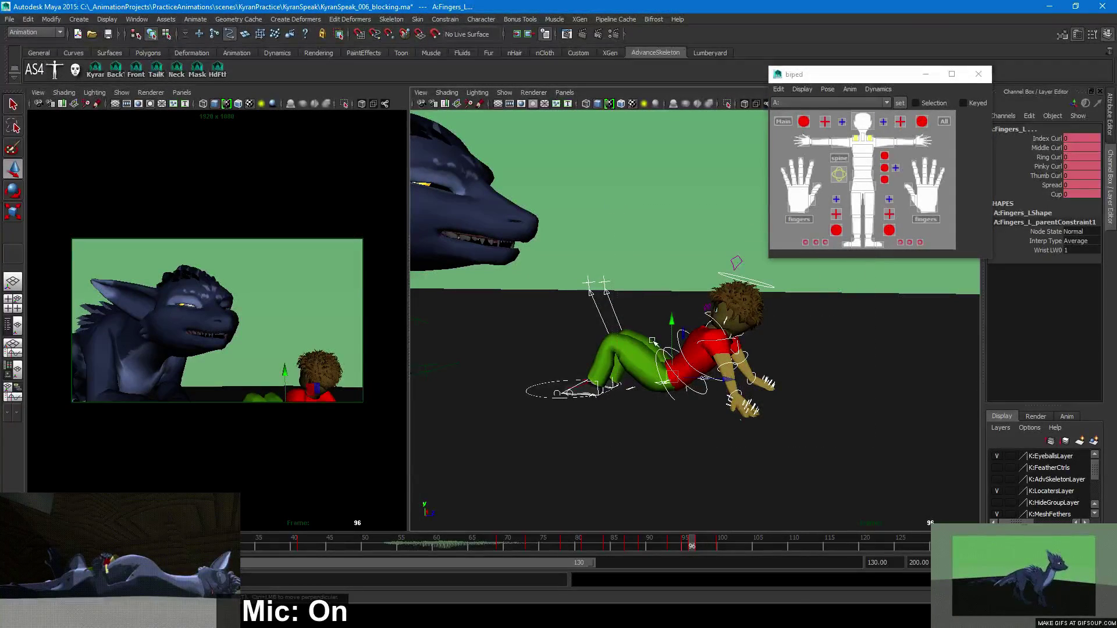
mouse_move(688, 543)
left_mouse_down()
mouse_move(674, 544)
mouse_move(723, 542)
mouse_move(658, 543)
mouse_move(692, 543)
left_mouse_up()
key("s")
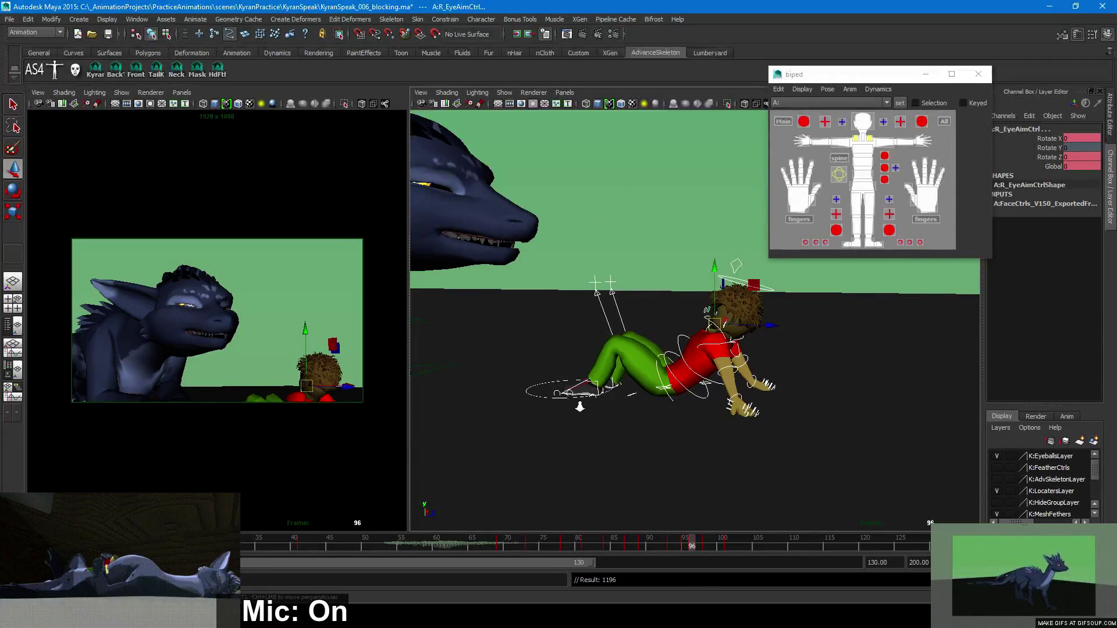
Rotate the boy's FK spine controls back on frame 96 to Rotate Z 24.927
right_click_drag(578, 406, 697, 431, "alt")
left_click_drag(697, 431, 697, 423, "alt")
left_click(633, 394)
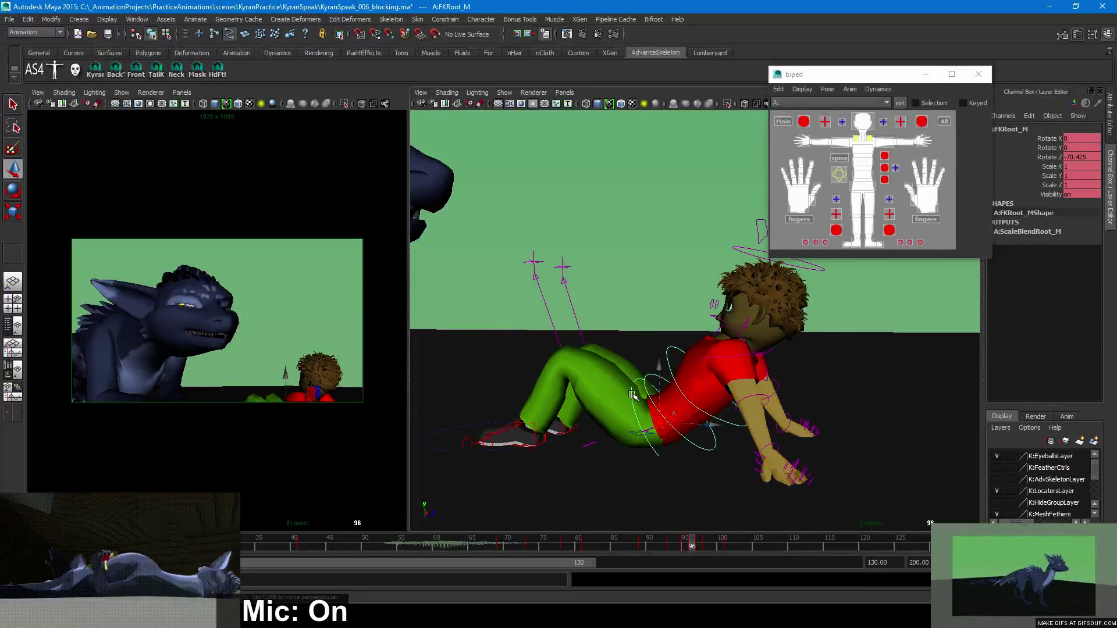
left_click(651, 399)
key("e")
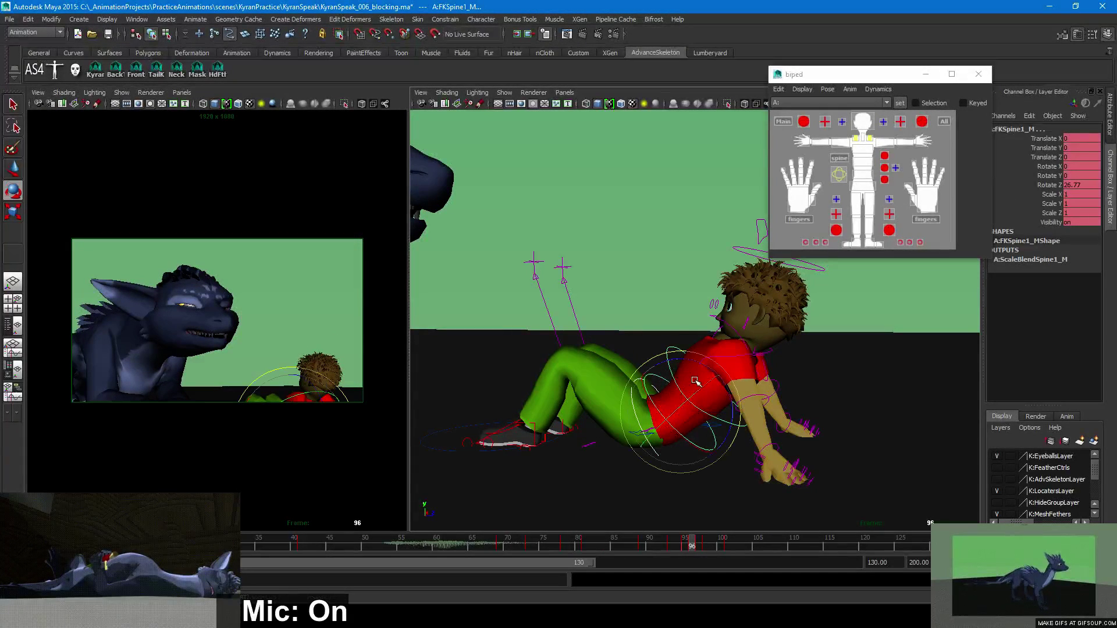
left_click_drag(705, 367, 706, 368)
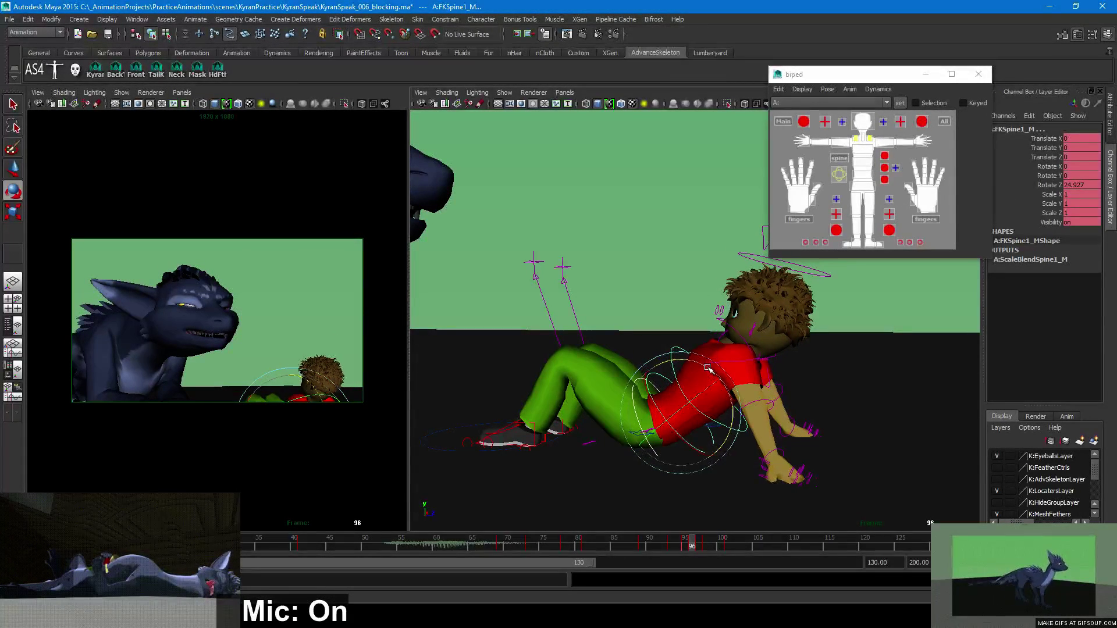
Rotate the boy's FK root control back on frame 96 to Rotate Z -72.382
key("w")
left_click(633, 410)
left_click(632, 410)
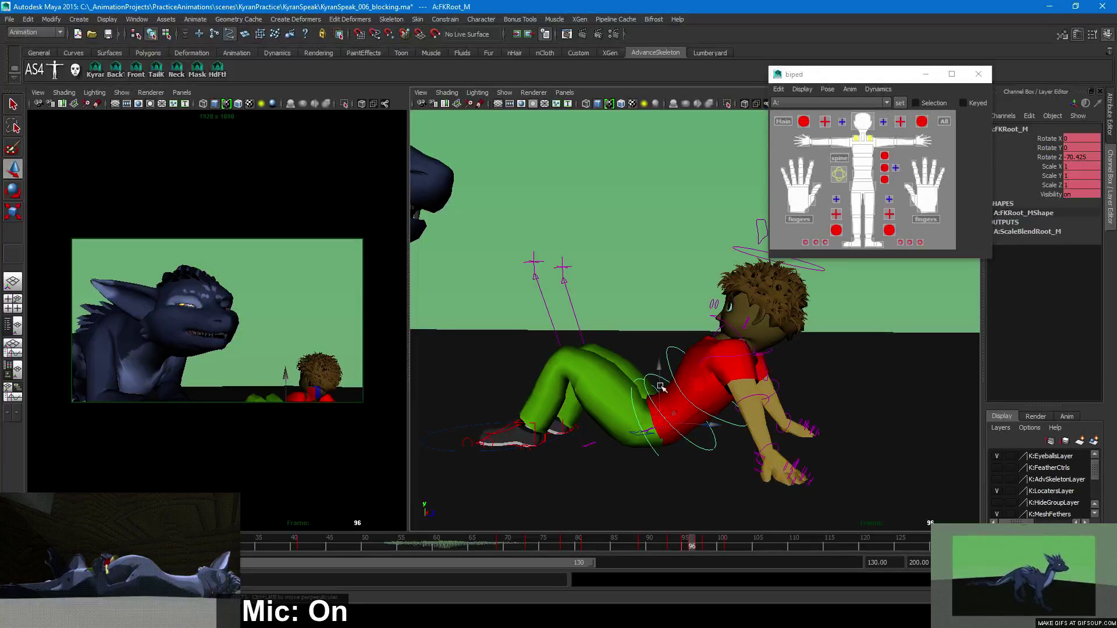
key("e")
left_click_drag(684, 378, 688, 382)
key("w")
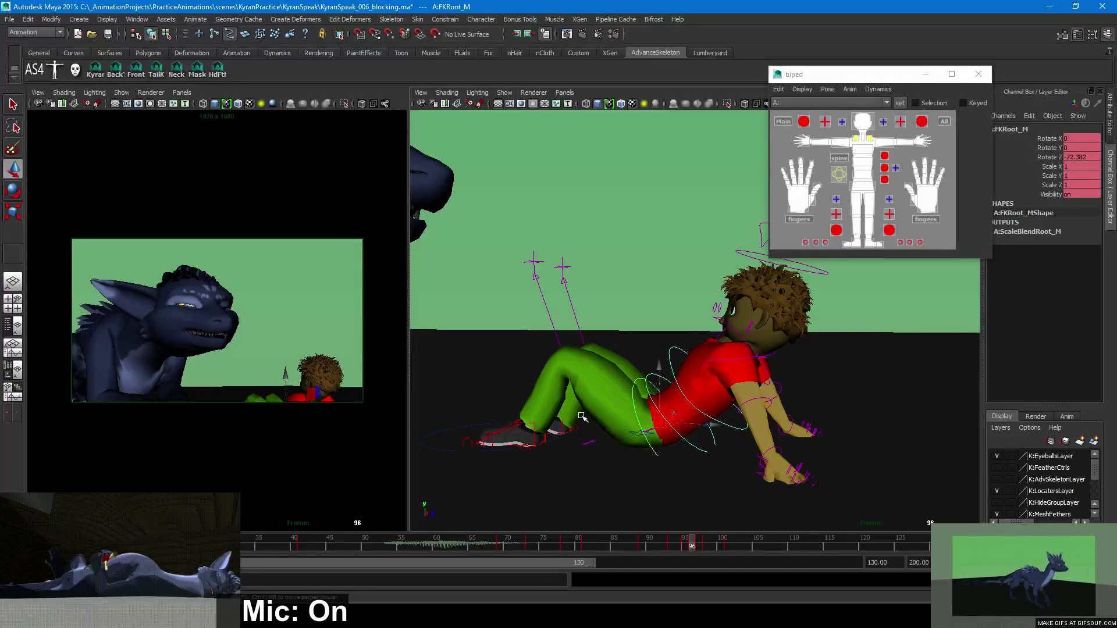
Raise both of the boy's IK feet slightly on frame 96 to Translate Y 2.095 and Translate Z -8.245, and key them
left_click(560, 422)
left_click(523, 422)
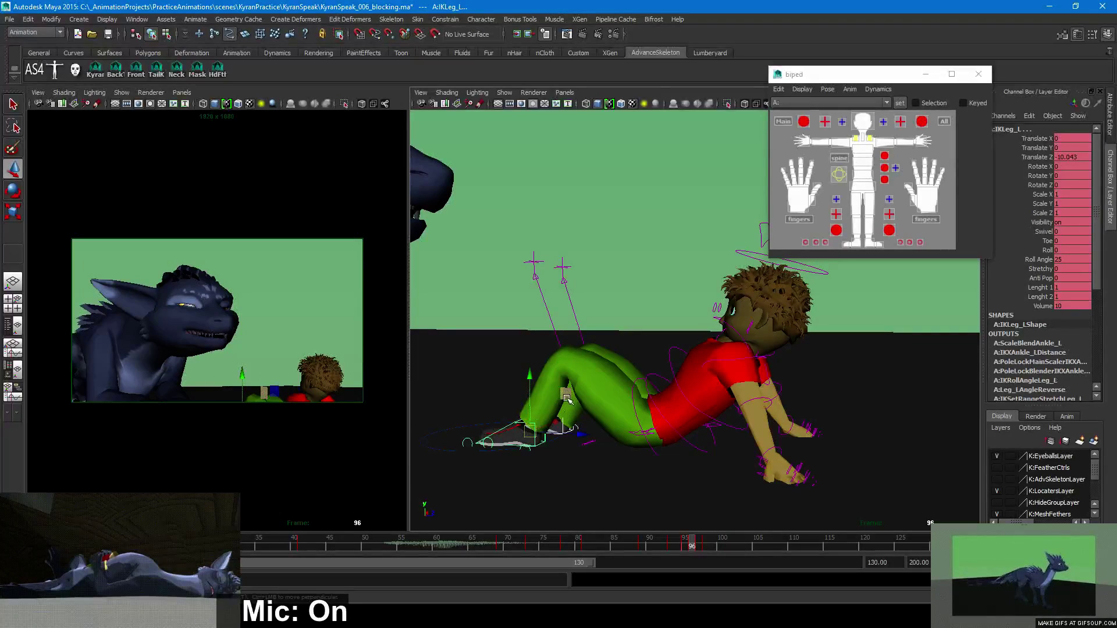
left_click_drag(567, 397, 565, 371)
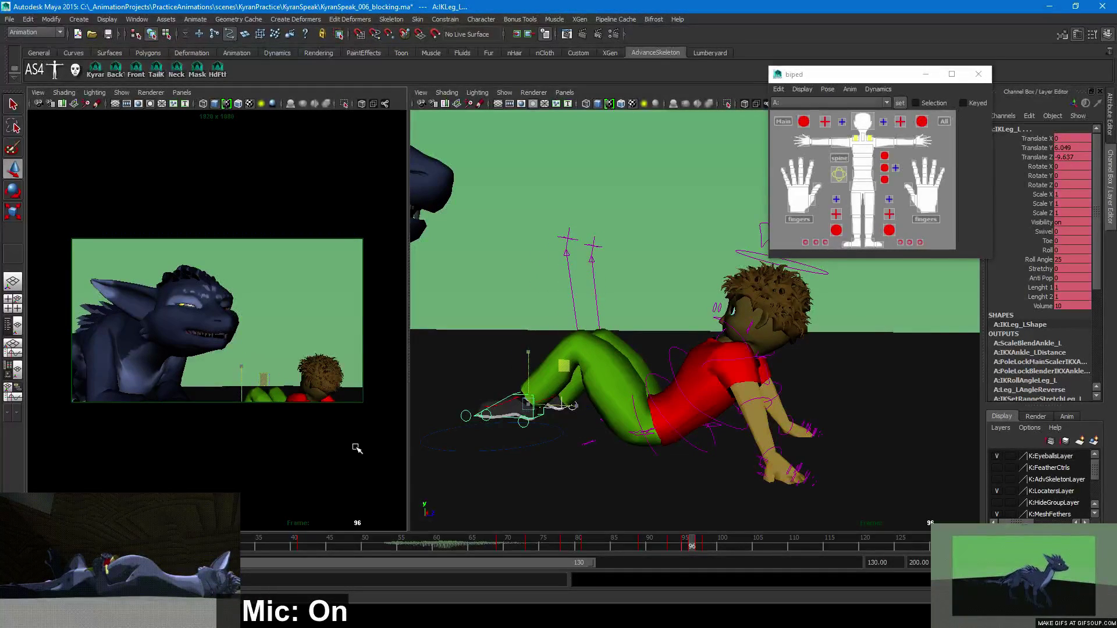
mouse_move(673, 543)
left_mouse_down()
mouse_move(702, 547)
mouse_move(689, 546)
left_mouse_up()
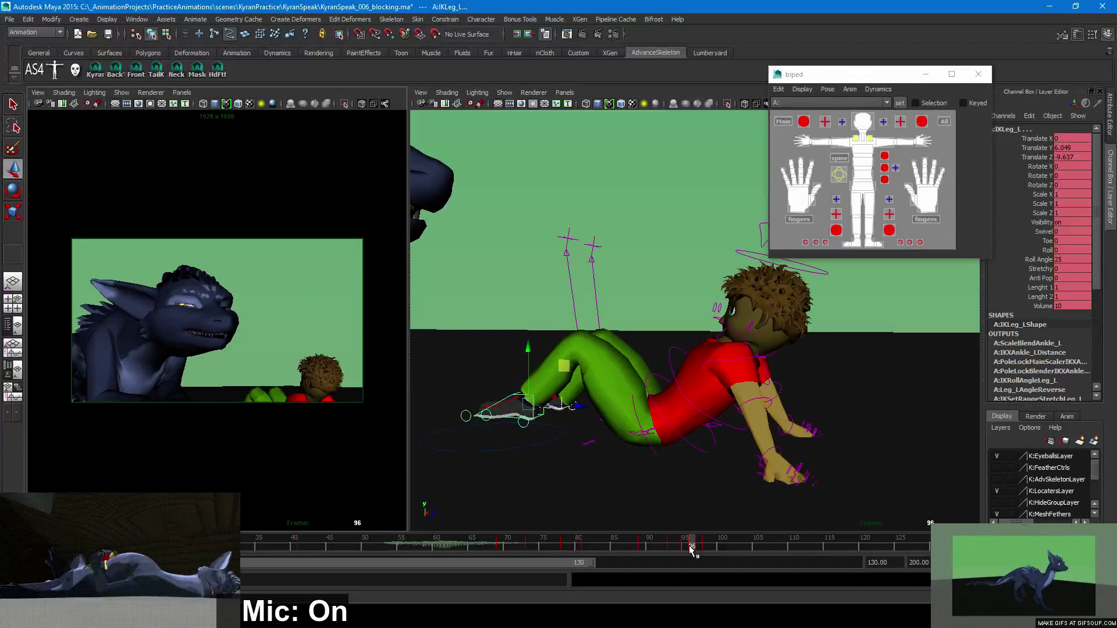
left_click_drag(564, 366, 556, 391)
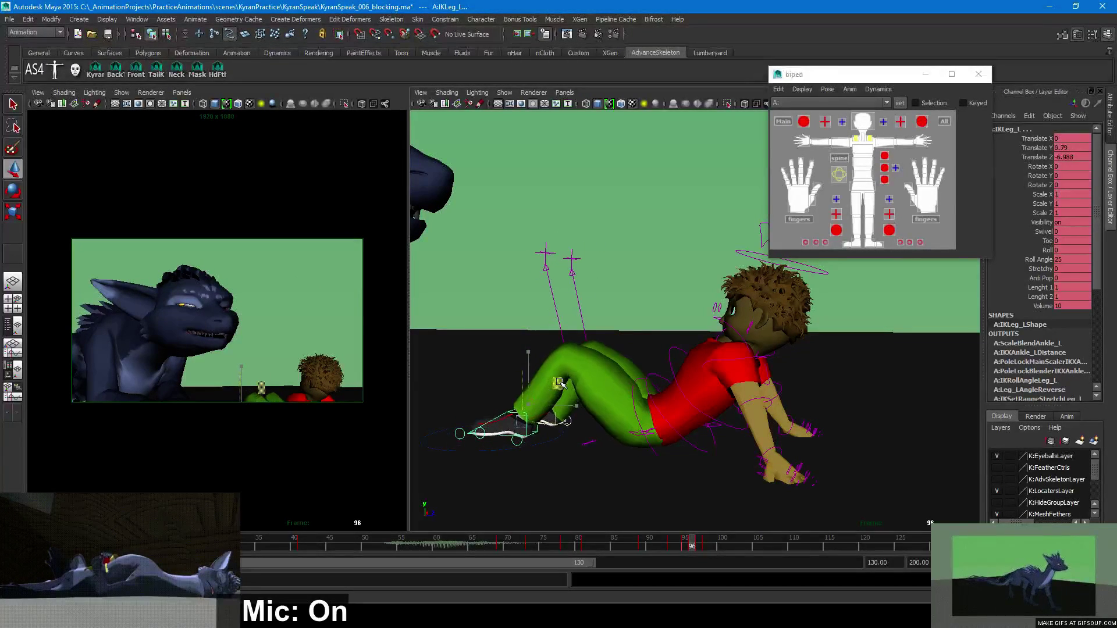
key("s")
mouse_move(678, 546)
left_mouse_down()
mouse_move(703, 545)
mouse_move(692, 545)
left_mouse_up()
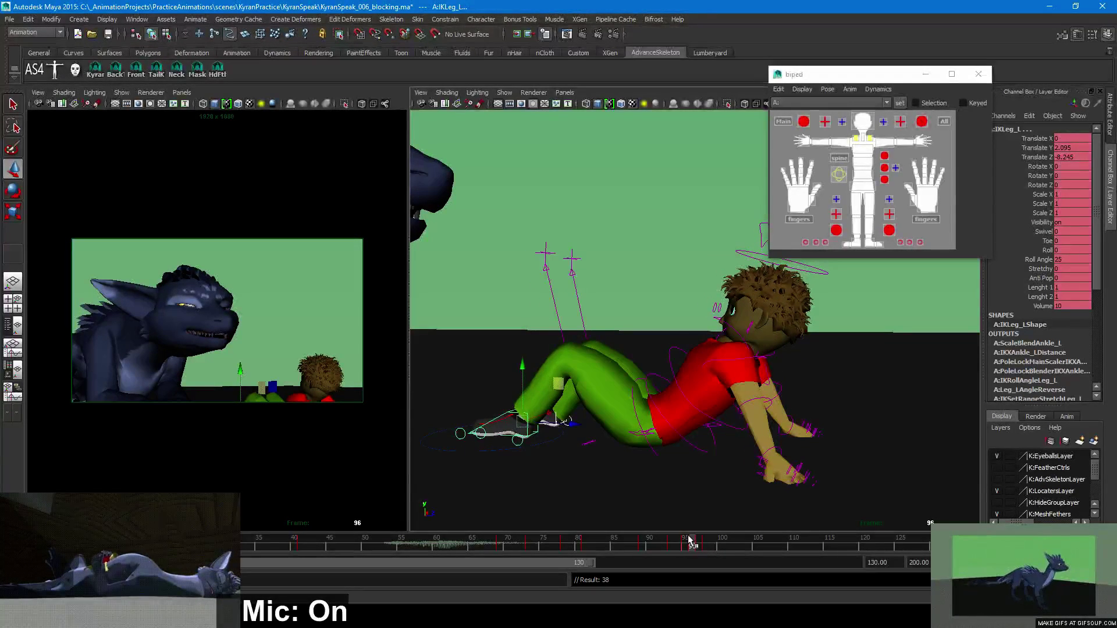
Rotate the boy's FK chest control on frame 96 to Rotate Z 18.901
right_click_drag(456, 459, 676, 411, "alt")
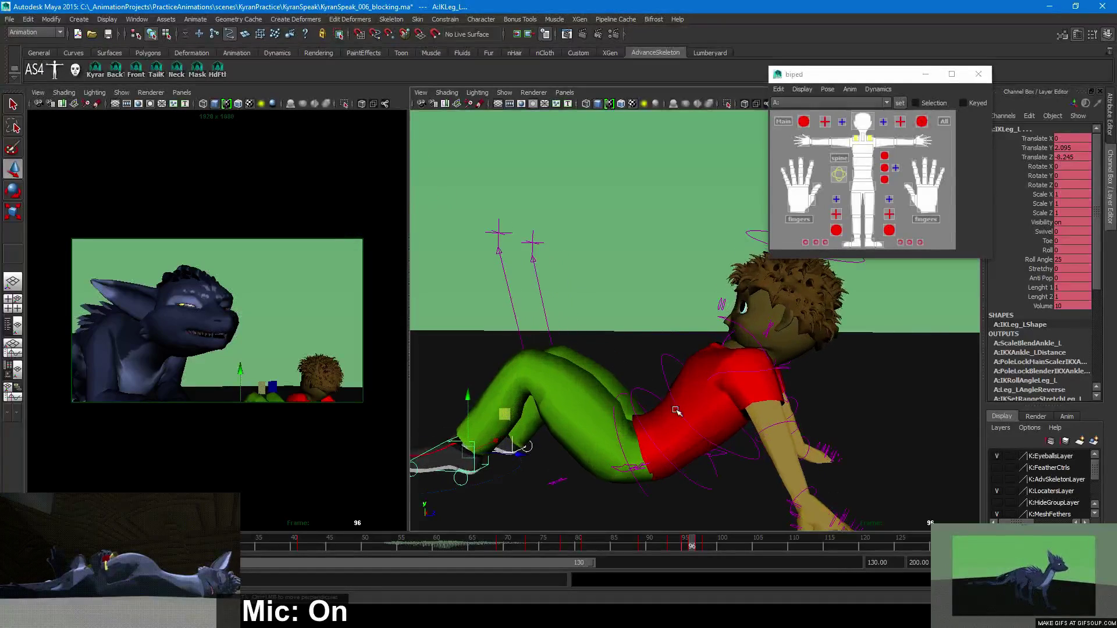
left_click(670, 387)
key("e")
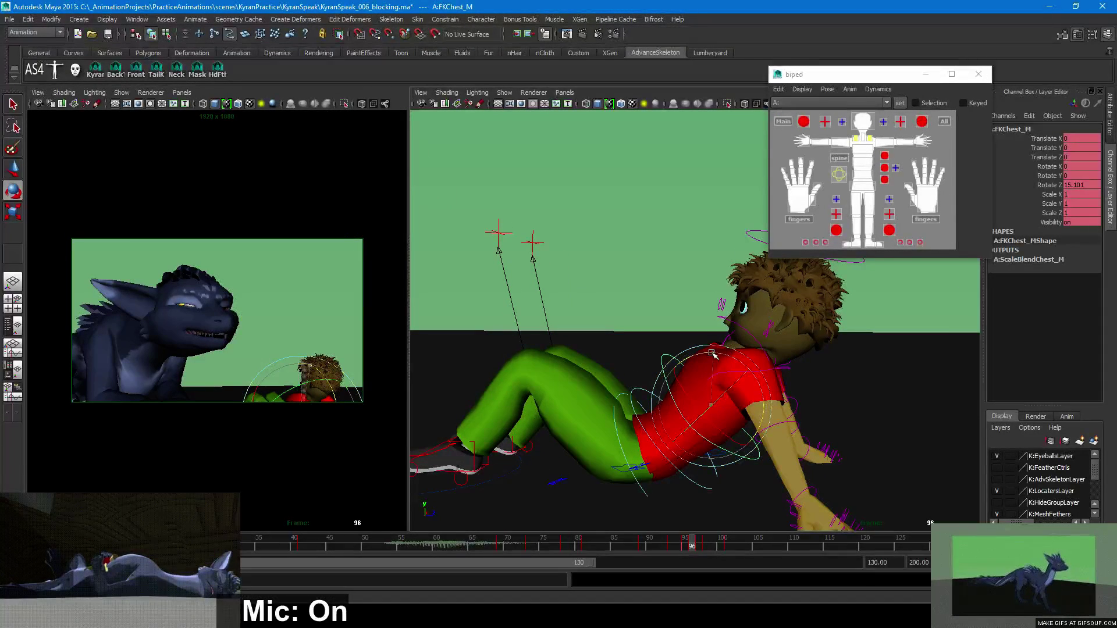
left_click_drag(710, 353, 707, 355)
key("w")
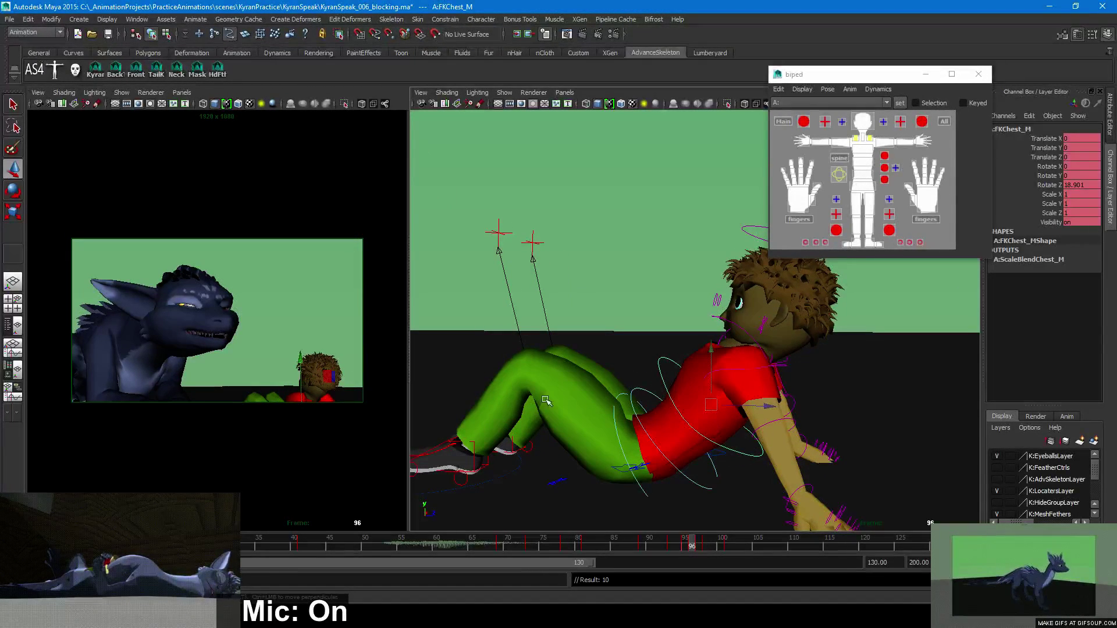
Scrub back to frame 82 and play the animation twice to check the fall and impact
mouse_move(672, 542)
left_mouse_down()
mouse_move(714, 544)
mouse_move(608, 548)
left_mouse_up()
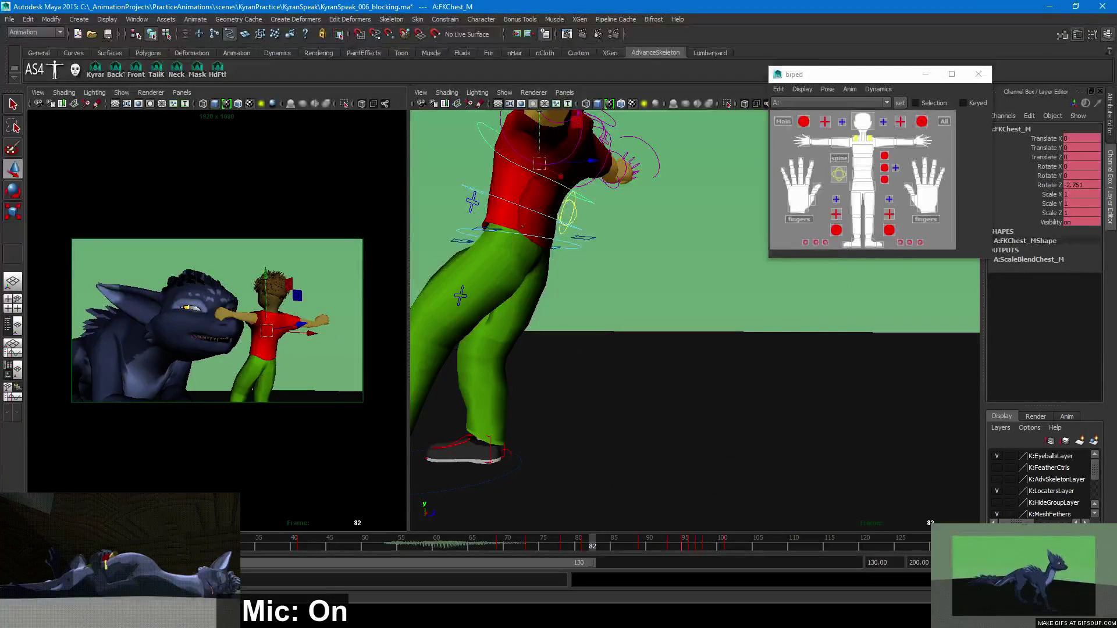
key("alt+v")
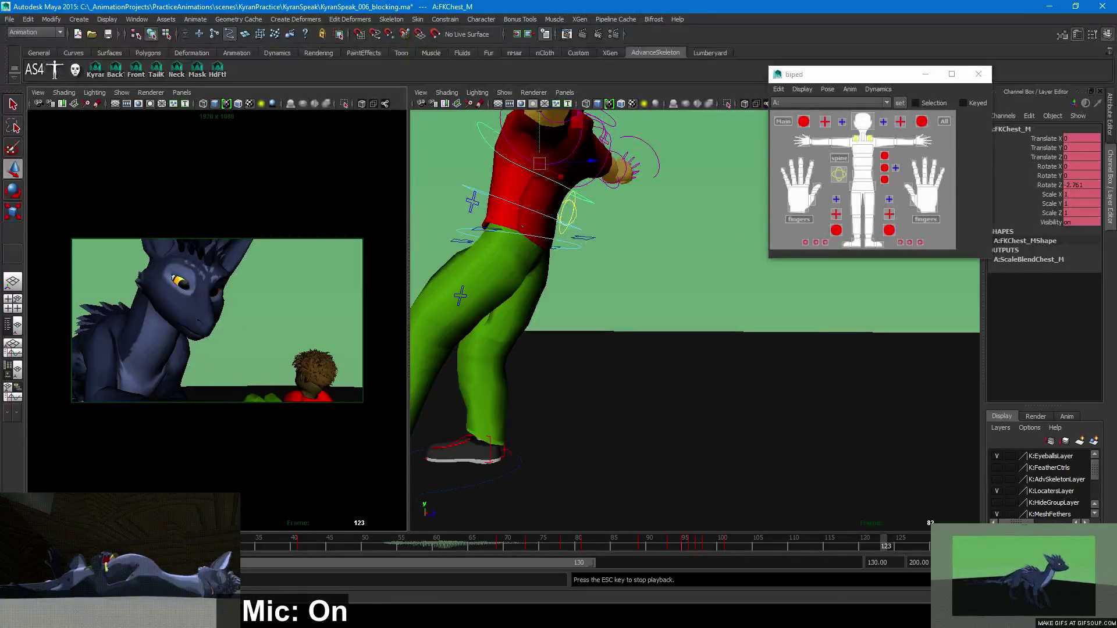
key("Escape")
key("alt+v")
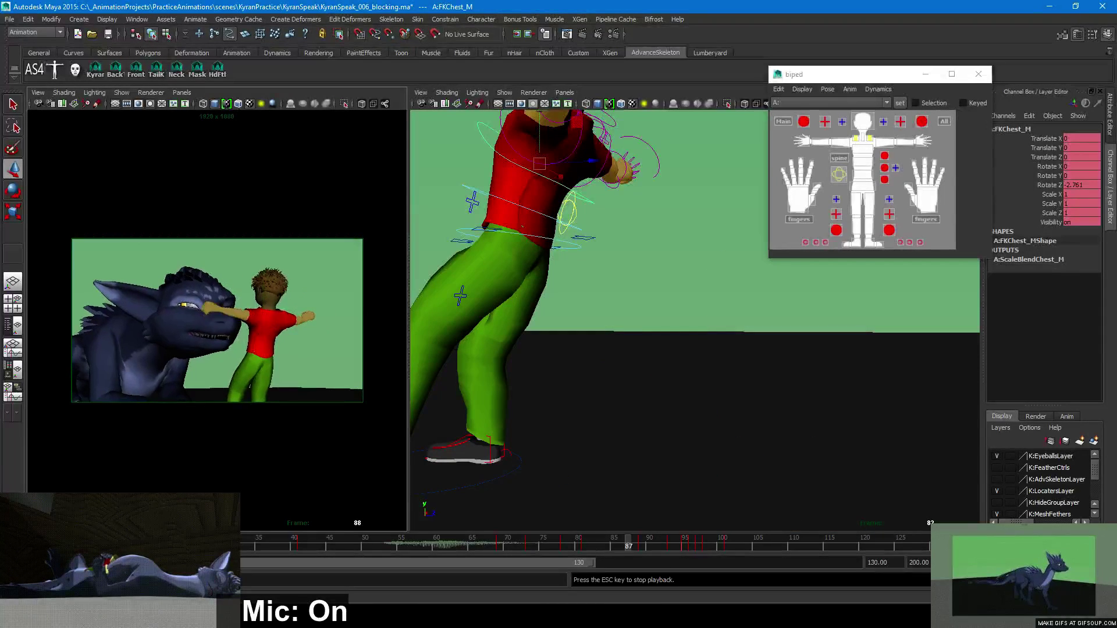
key("Escape")
Try to reposition the boy's neck and head controls on frame 96, and undo the moves
mouse_move(706, 550)
left_mouse_down()
mouse_move(669, 543)
mouse_move(691, 543)
left_mouse_up()
left_click(722, 336)
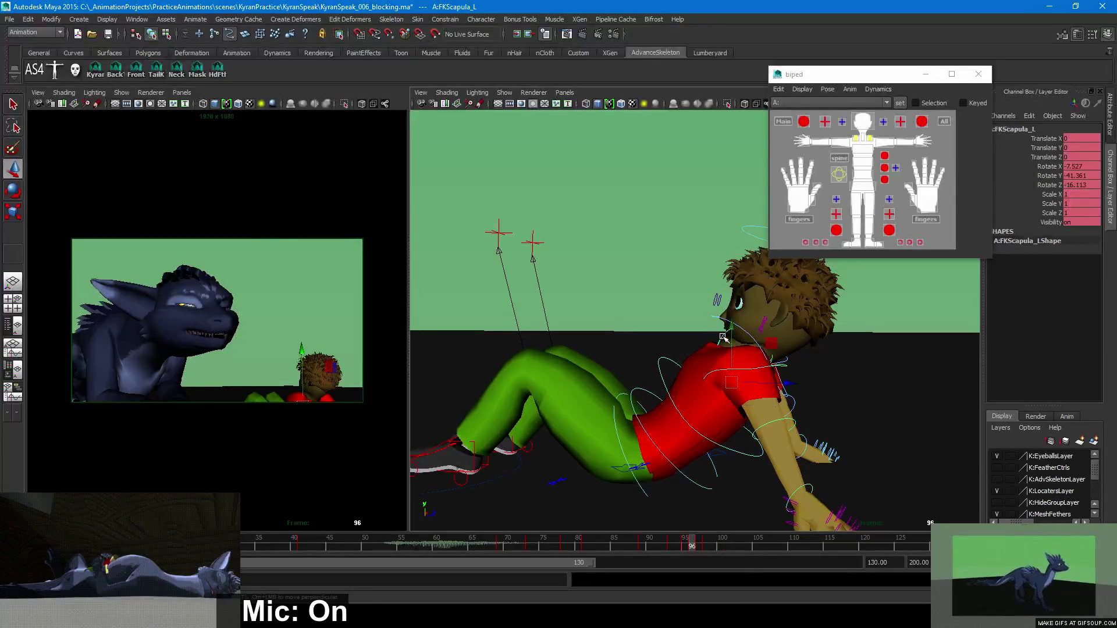
left_click_drag(735, 384, 628, 379, "alt")
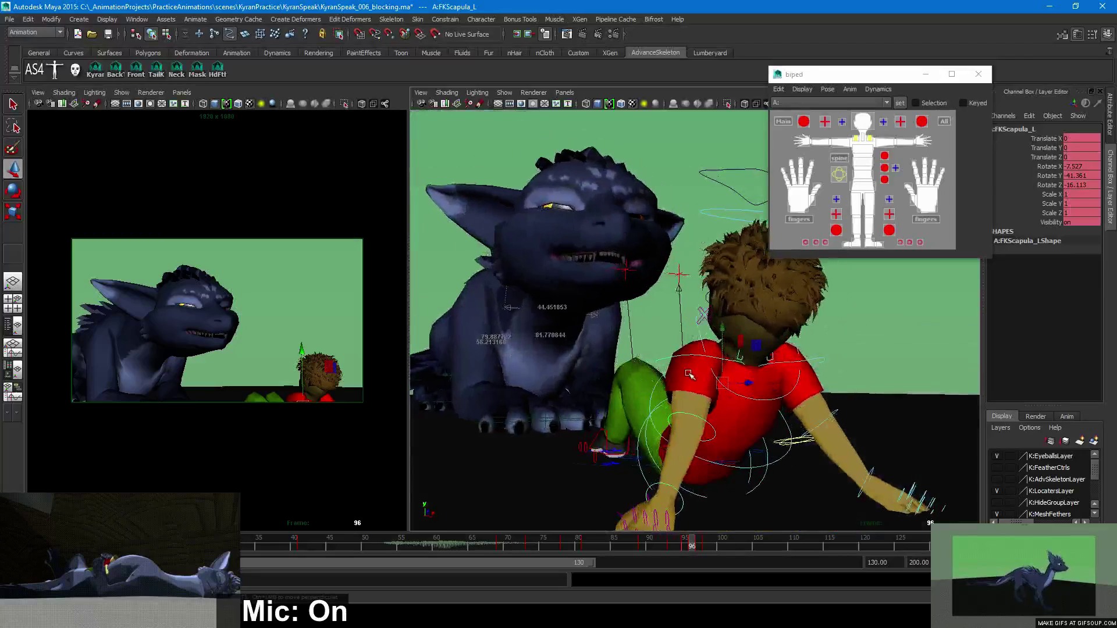
left_click(764, 398)
left_click_drag(741, 408, 830, 413, "alt")
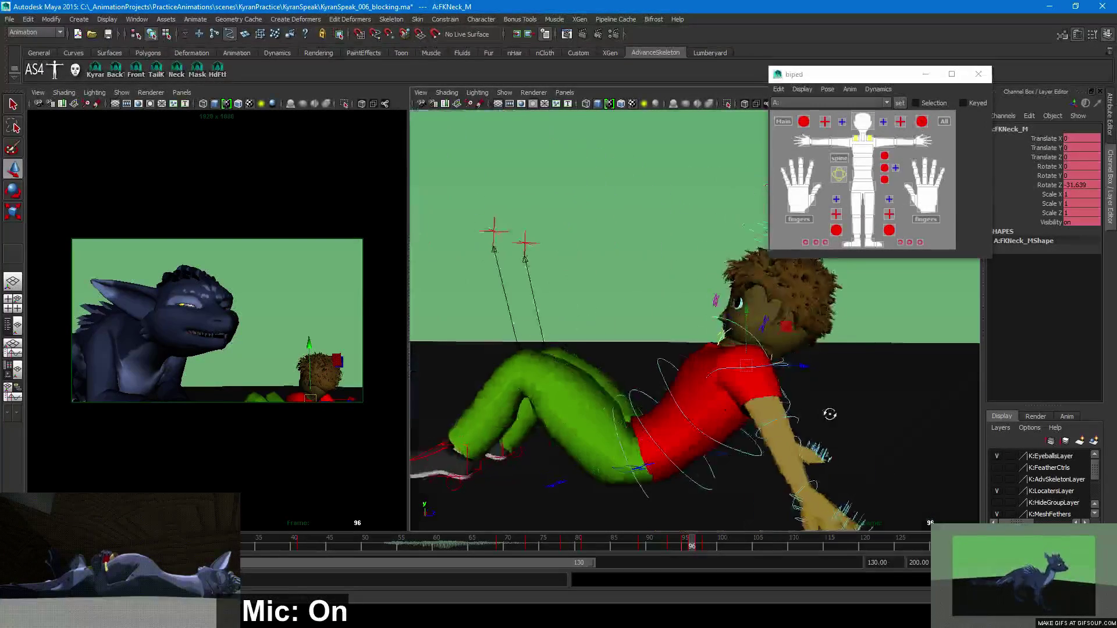
left_click(789, 333)
left_click(790, 333)
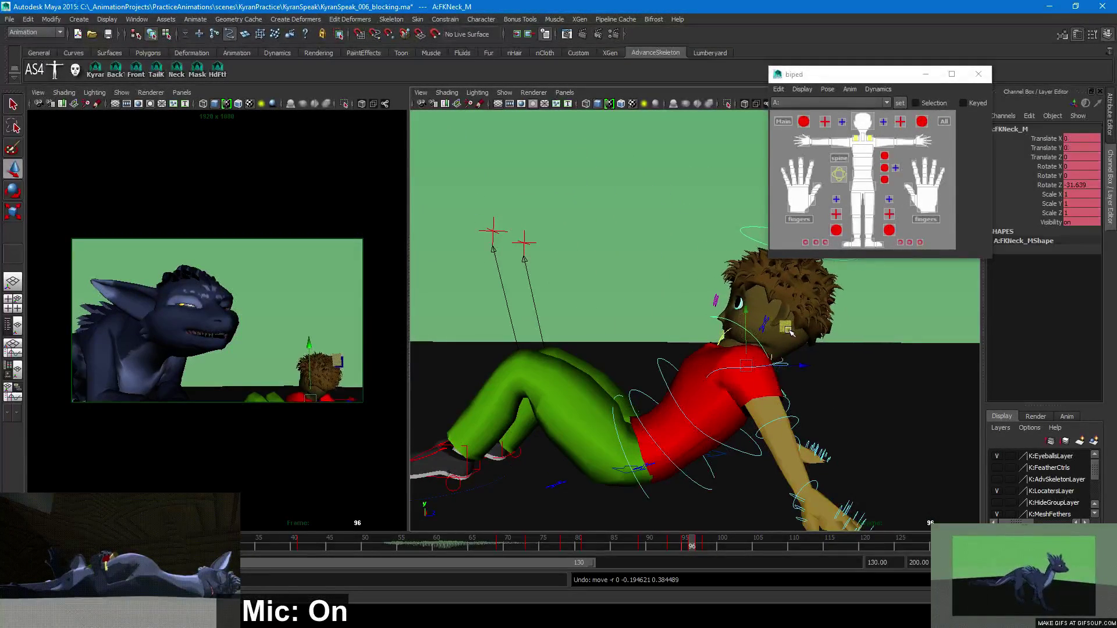
left_click_drag(789, 334, 832, 296, "alt")
left_click(837, 295)
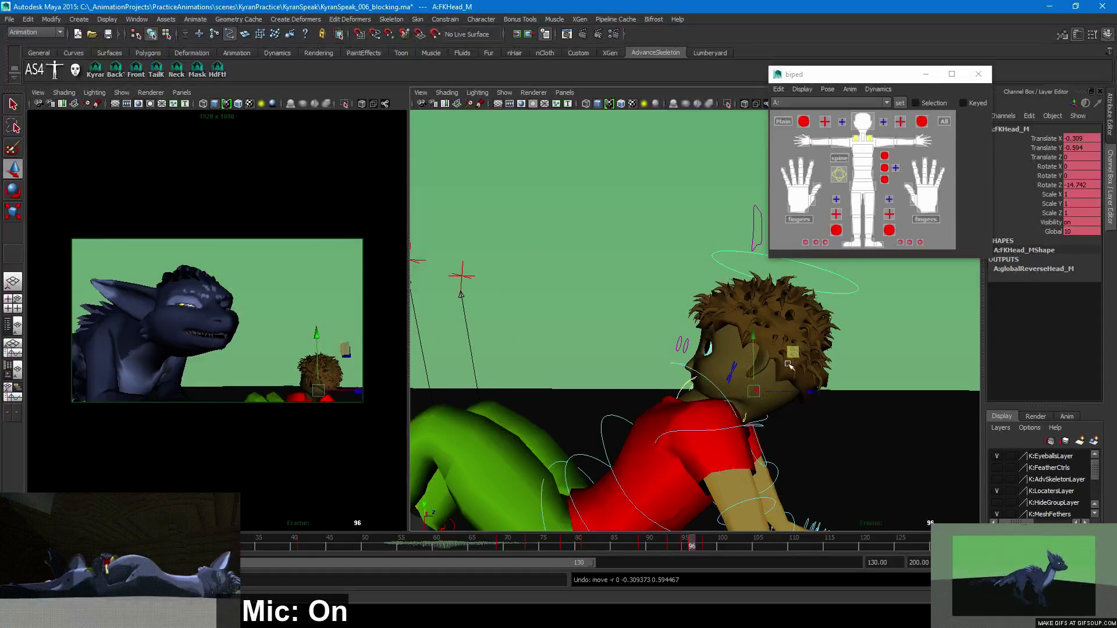
Rotate the boy's FK neck control on frame 96 to Rotate Z -36.413
left_click(731, 400)
key("e")
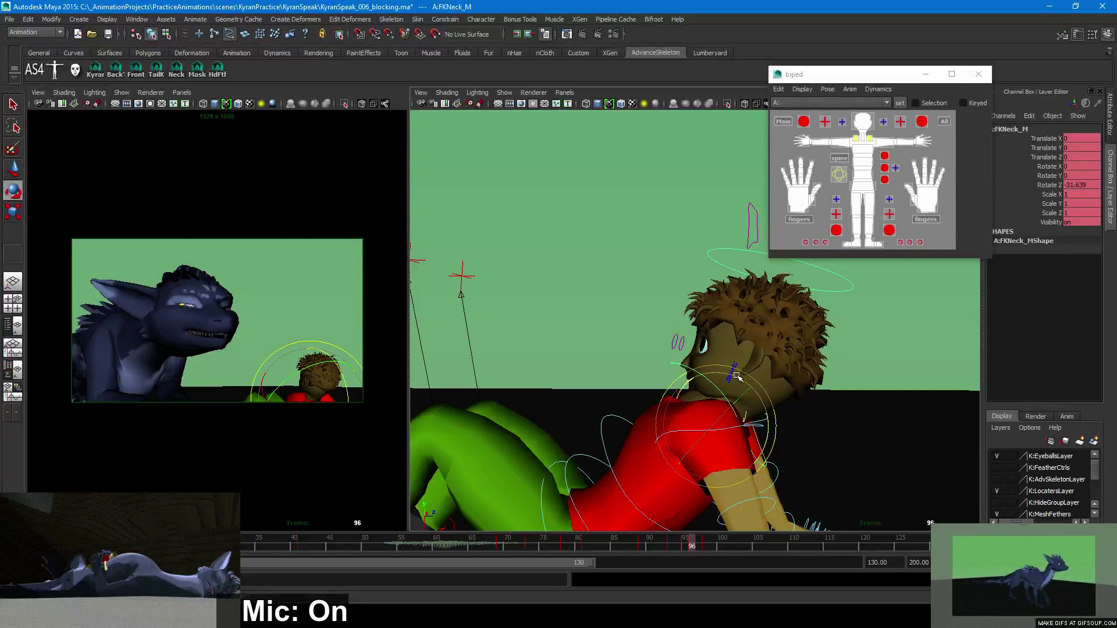
left_click_drag(736, 376, 747, 381)
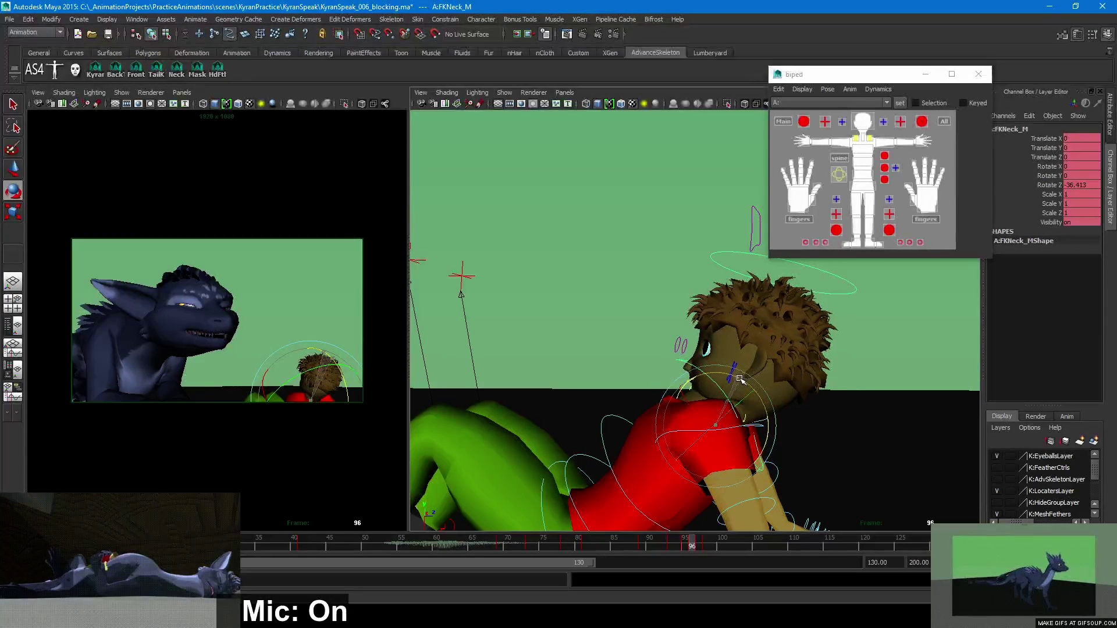
key("w")
Tilt the boy's FK neck control forward on frame 95 to Rotate Z -17.997
left_click_drag(679, 544, 683, 542)
key("e")
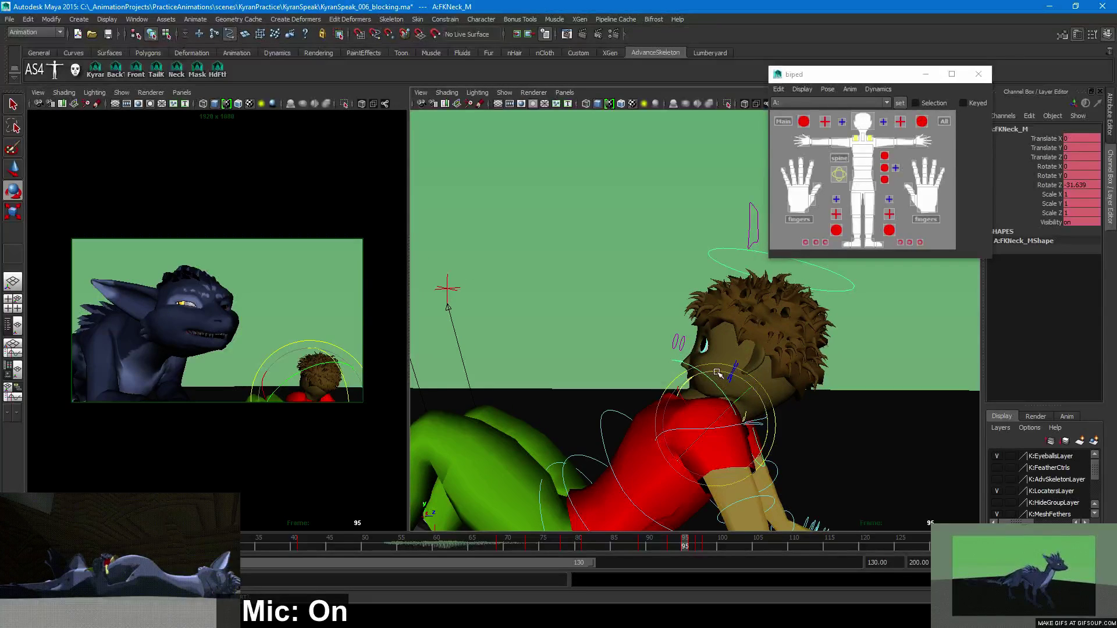
left_click_drag(709, 378, 706, 370)
key("w")
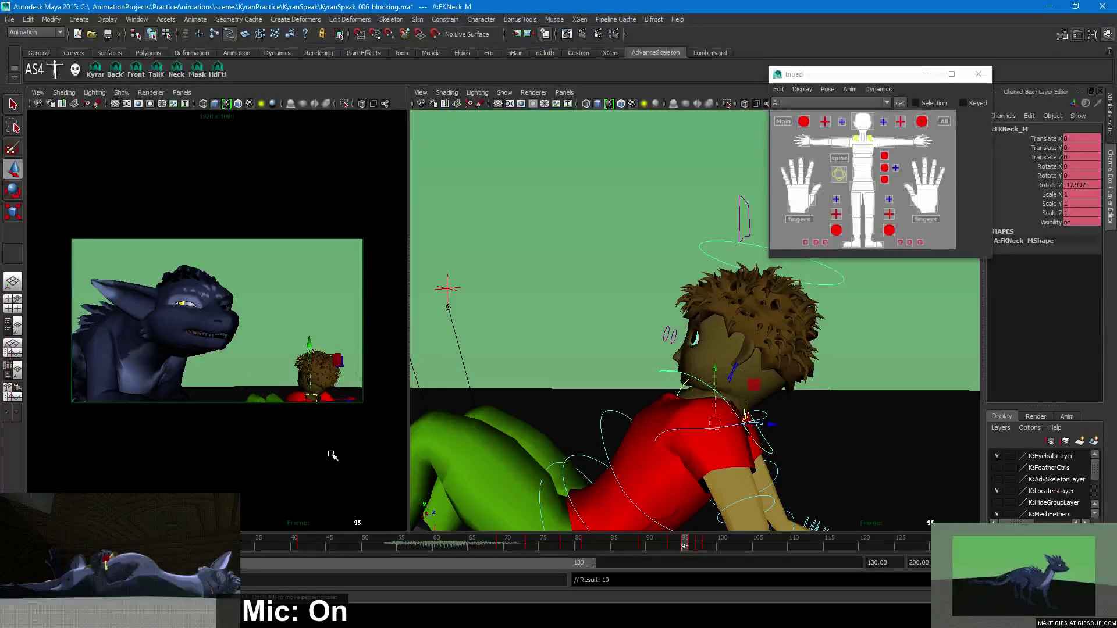
Select all of the boy's body and face controls and key the frame 95 pose on frame 94
mouse_move(683, 546)
left_mouse_down()
mouse_move(670, 543)
mouse_move(695, 546)
mouse_move(678, 545)
left_mouse_up()
left_click(942, 125)
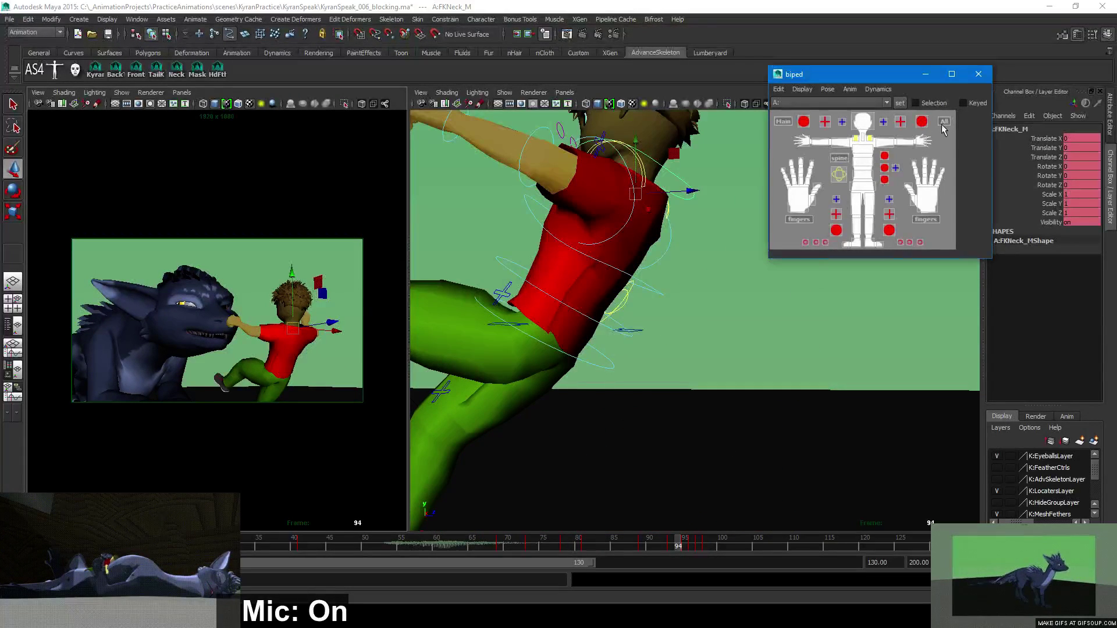
left_click(944, 123)
left_click_drag(558, 407, 560, 411, "alt")
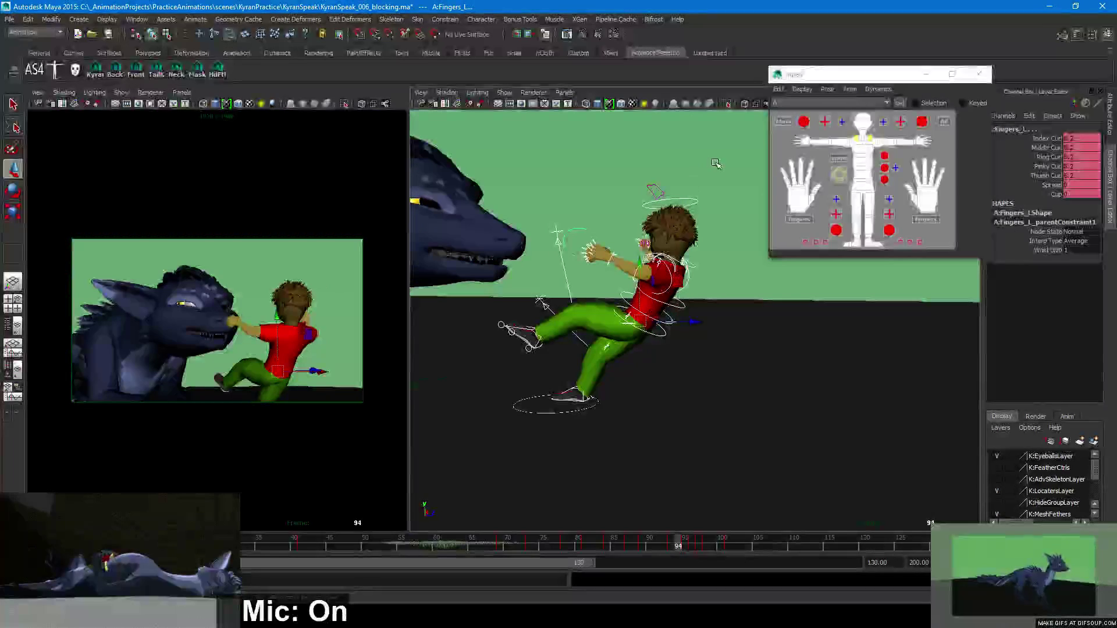
left_click_drag(717, 164, 549, 401)
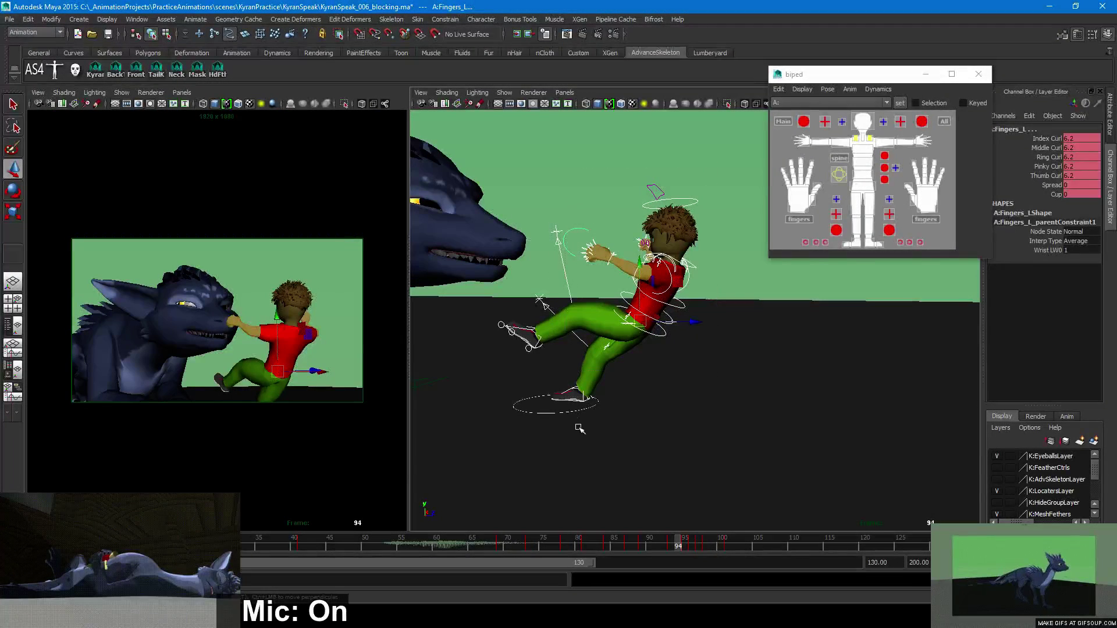
left_click(682, 548)
key("s")
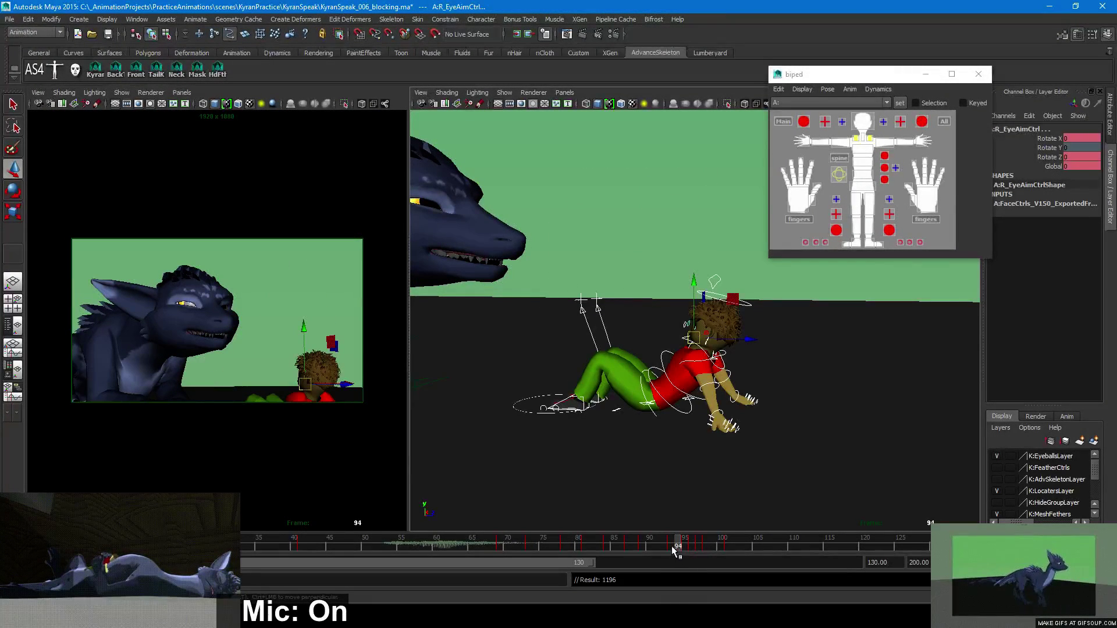
left_click(671, 547)
left_click(678, 546)
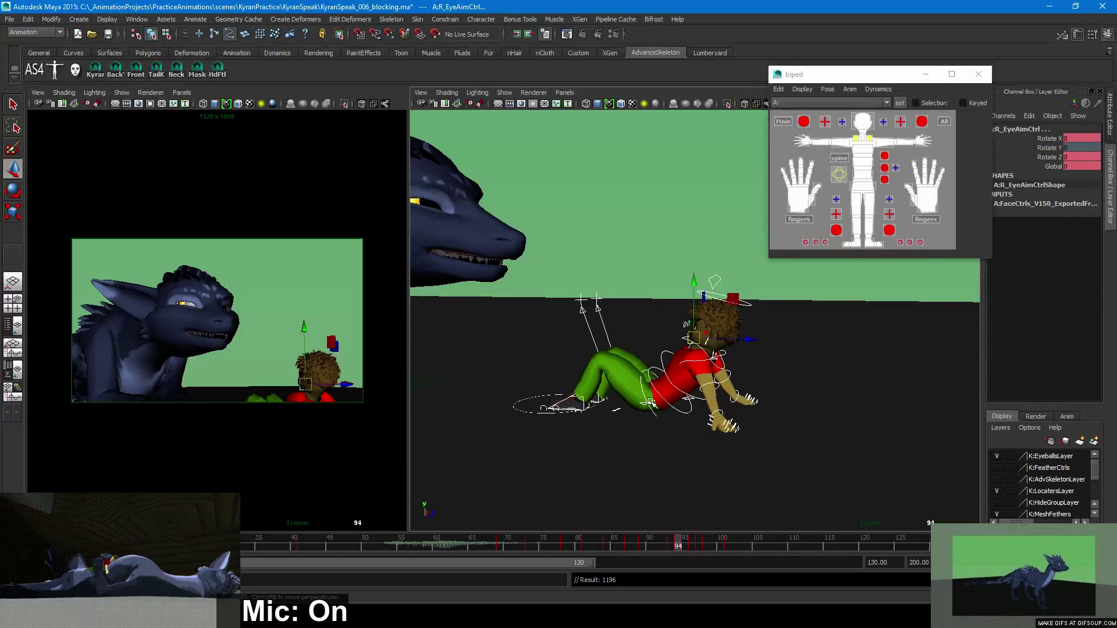
Select the boy's FK root, spine and chest controls and rotate his torso more upright on frame 94
left_click(664, 394)
left_click(652, 412)
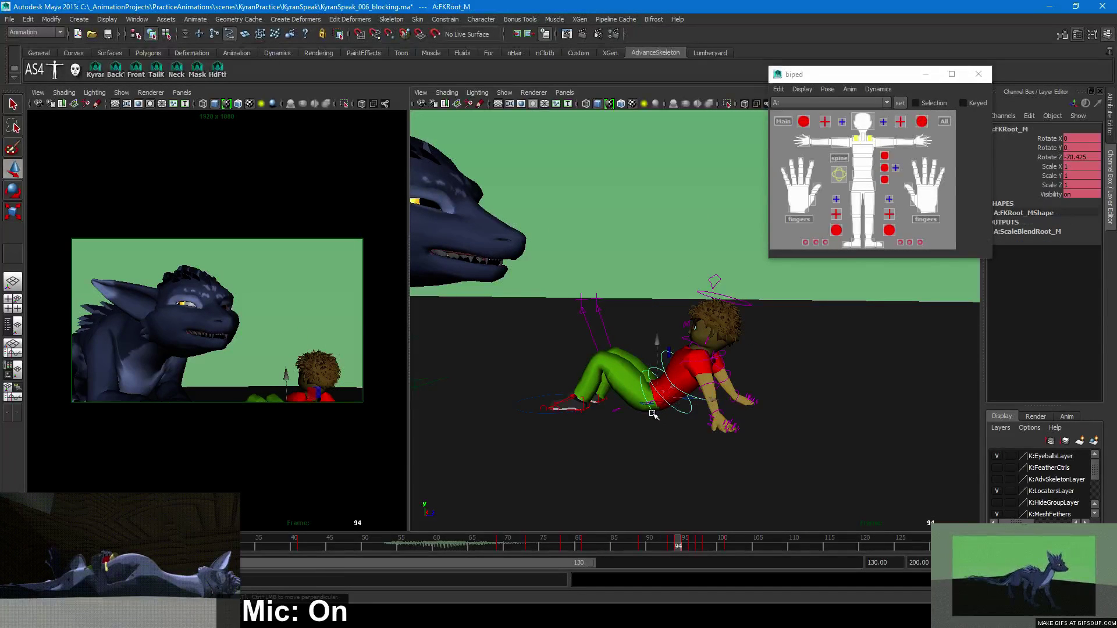
left_click(684, 402)
left_click(691, 397)
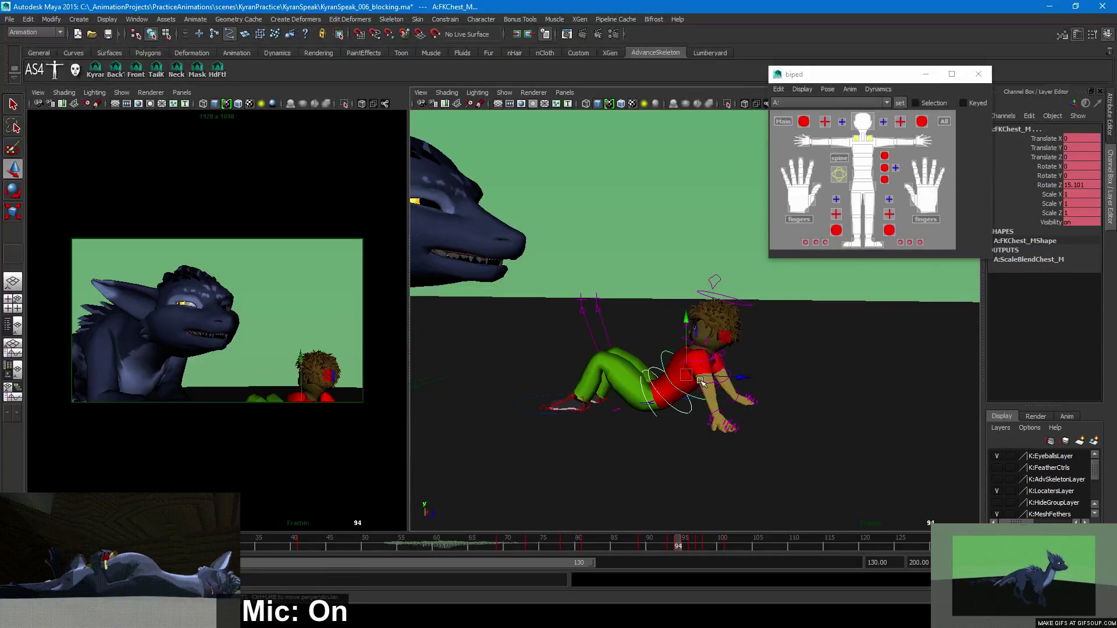
key("e")
left_click_drag(730, 344, 724, 289)
Rotate the boy's neck to Rotate Z -4.986 and his head to Rotate Z -4.003 on frame 94
left_click(728, 315)
key("w")
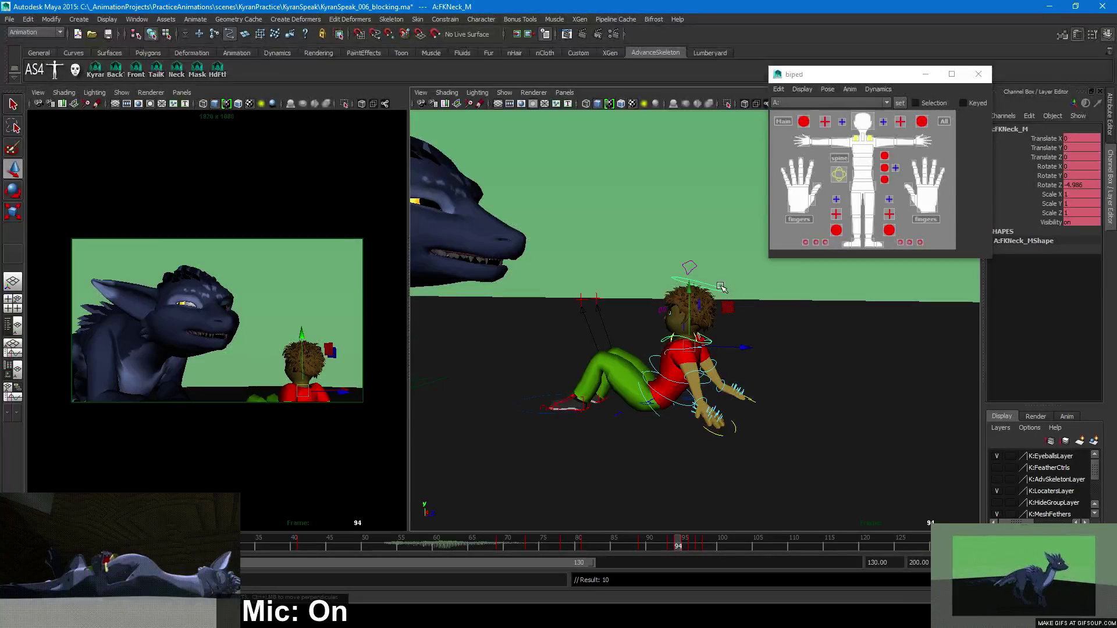
left_click(720, 285)
key("e")
key("w")
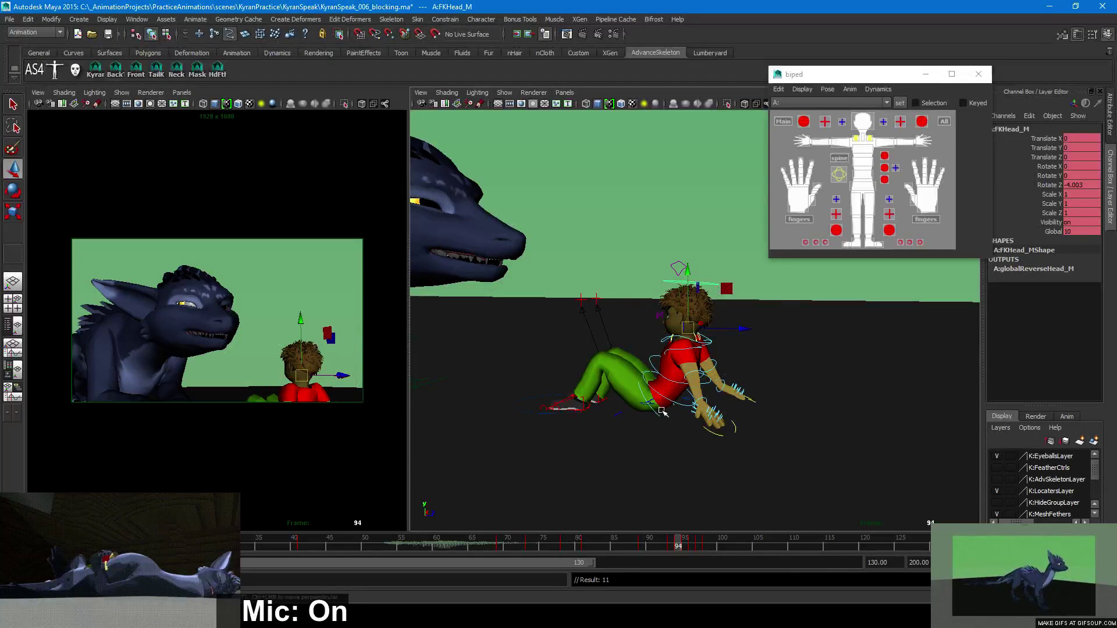
Raise the boy's main root control on frame 94 to Translate Y -27.985 and Translate Z -35.245, and key it
left_click(619, 413)
left_click(649, 402)
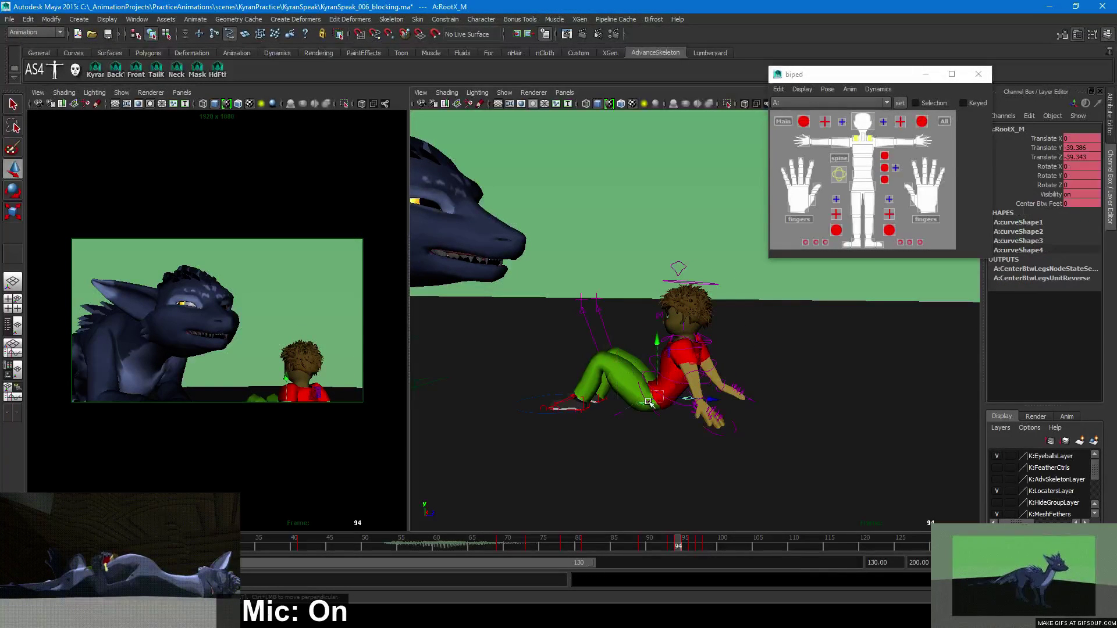
mouse_move(693, 352)
left_mouse_down()
mouse_move(683, 324)
mouse_move(684, 340)
left_mouse_up()
key("s")
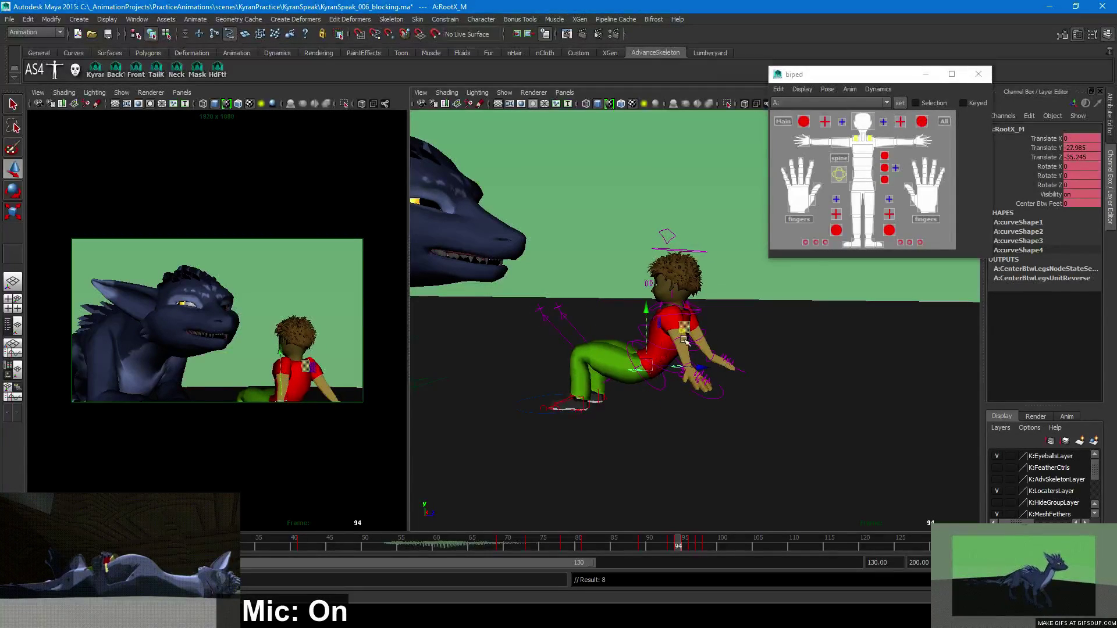
Rotate both of the boy's FK shoulder controls on frame 94 to swing his arms off the ground, and compare with frame 93
left_click_drag(649, 374, 720, 354, "alt")
left_click(692, 319)
left_click(726, 316, "shift")
key("e")
left_click_drag(683, 318, 708, 302)
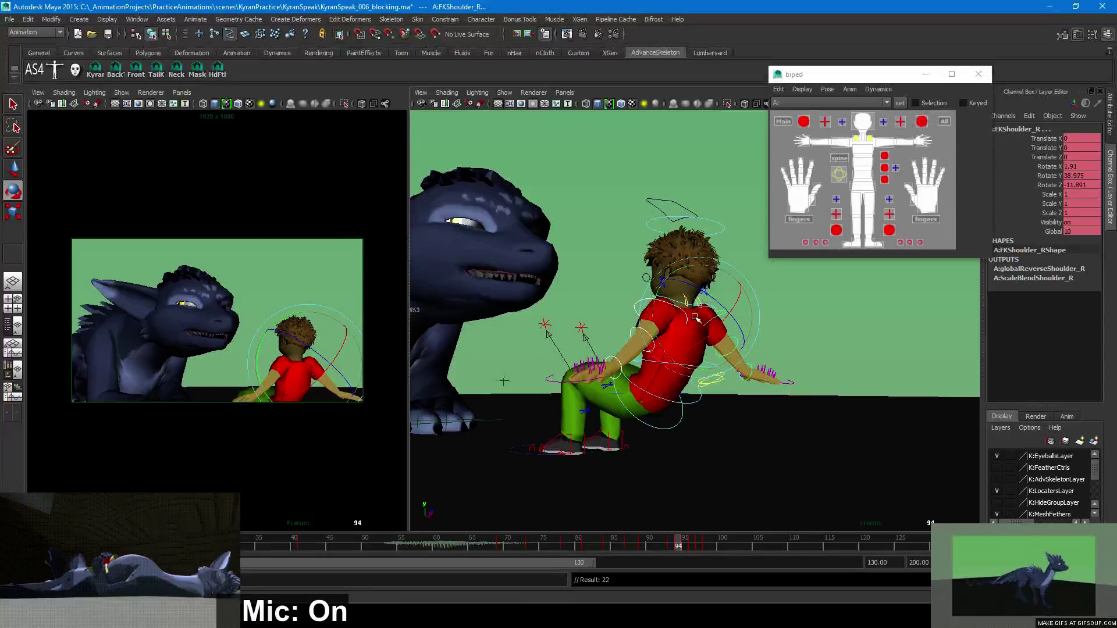
left_click(669, 543)
left_click_drag(669, 543, 678, 544)
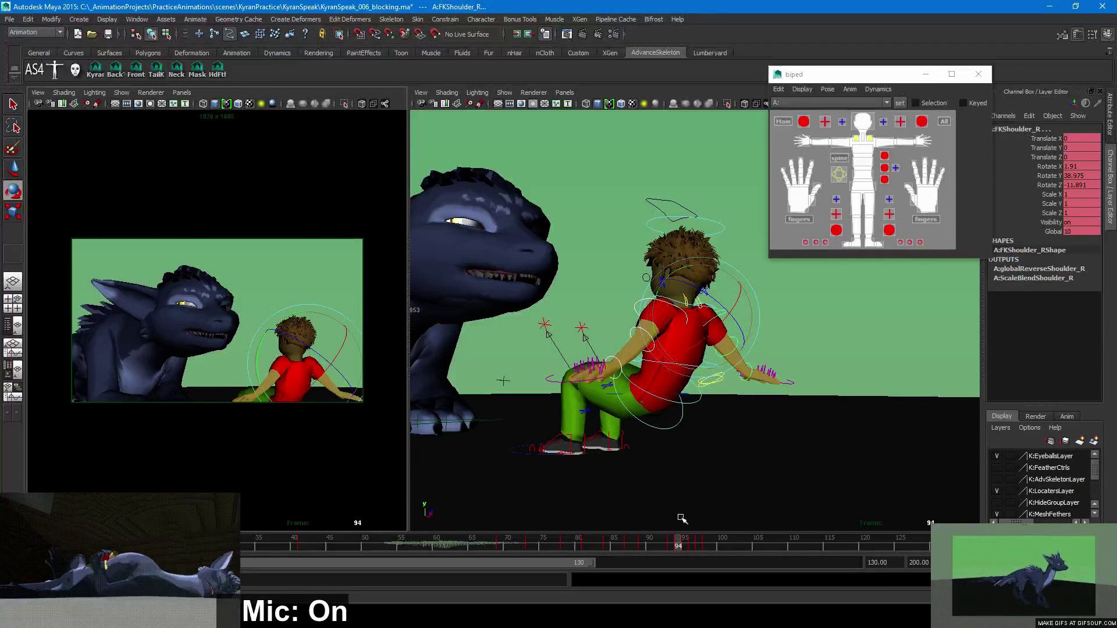
Select both of the boy's FK wrist controls on frame 94 and rotate his hands so the fingers point down toward the ground
left_click(624, 358)
left_click(752, 367)
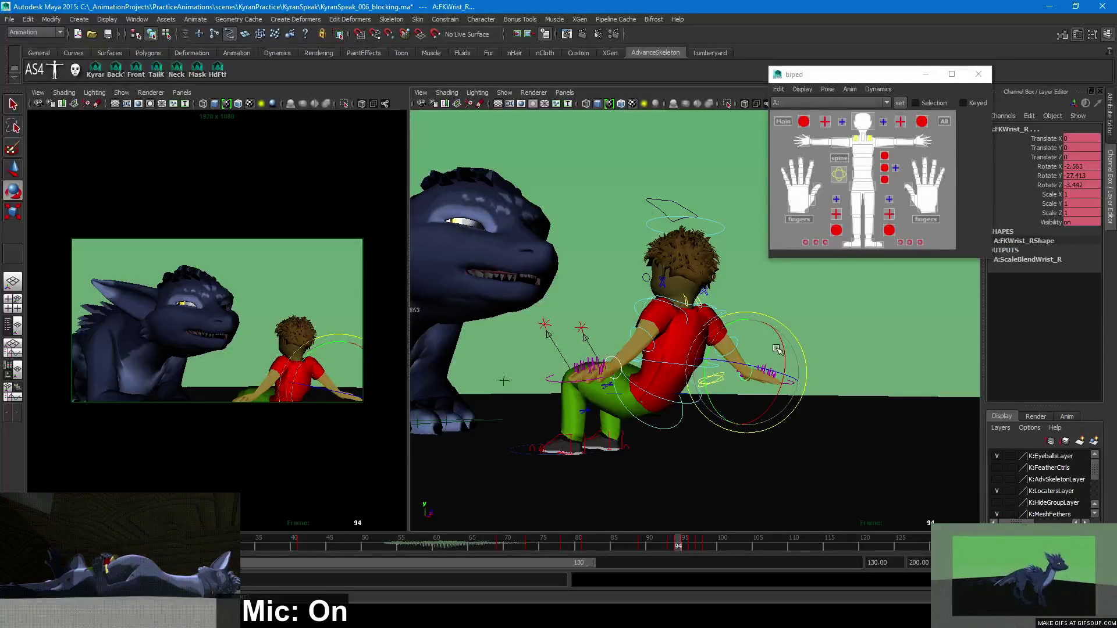
left_click_drag(758, 370, 798, 340)
key("w")
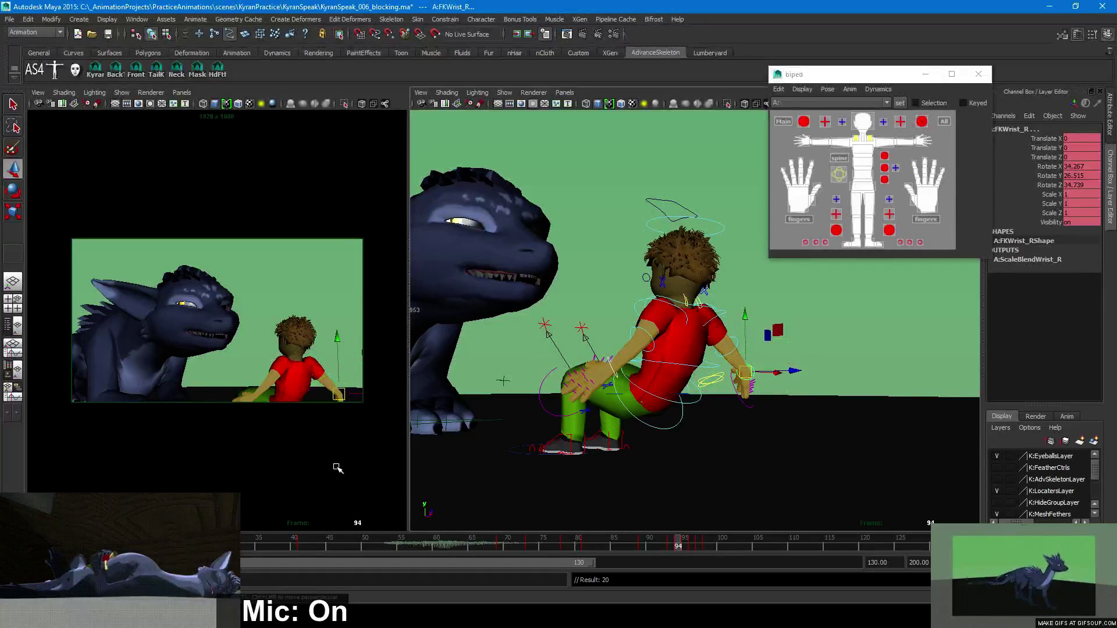
Scrub between frames 89 and 94 and play back the boy's backward fall to check the new pose
left_click_drag(681, 546, 649, 545)
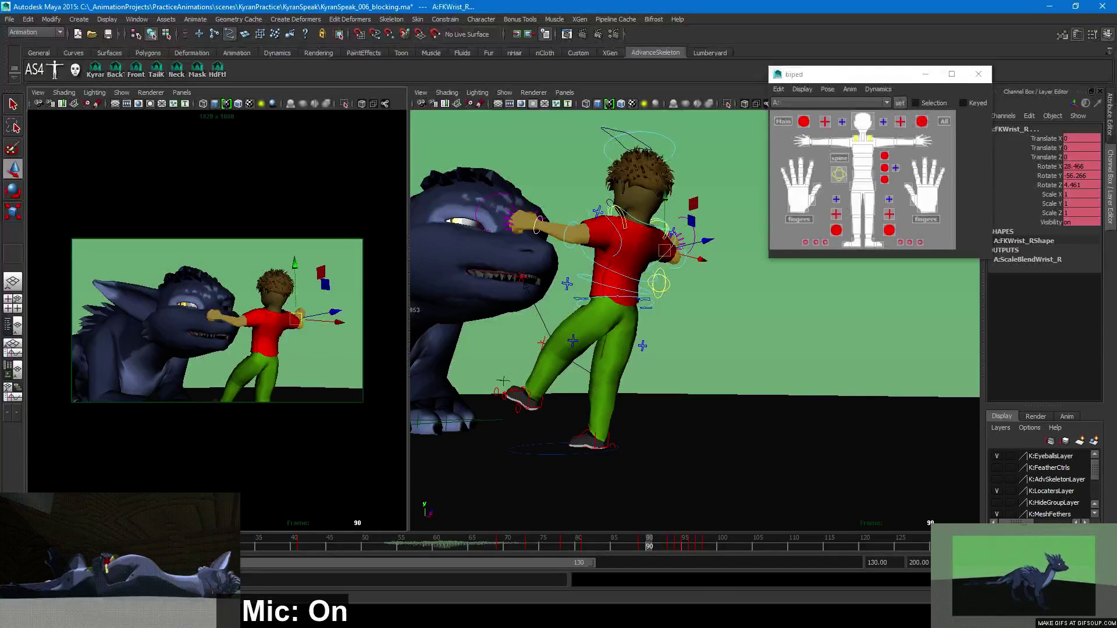
key("alt+v")
key("alt+v")
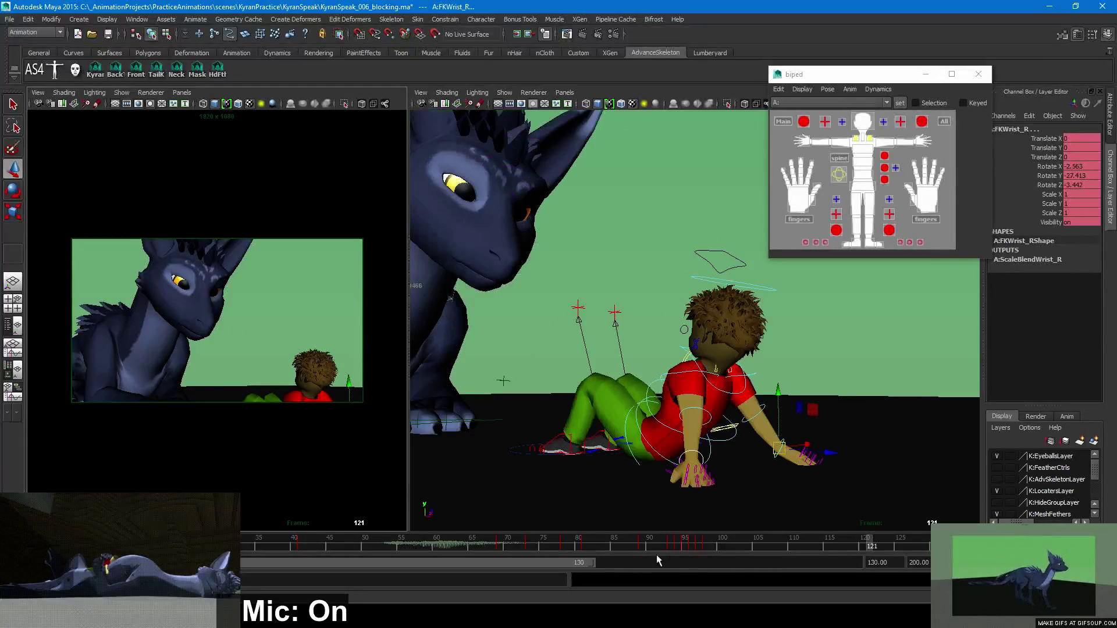
left_click(656, 549)
key("alt+v")
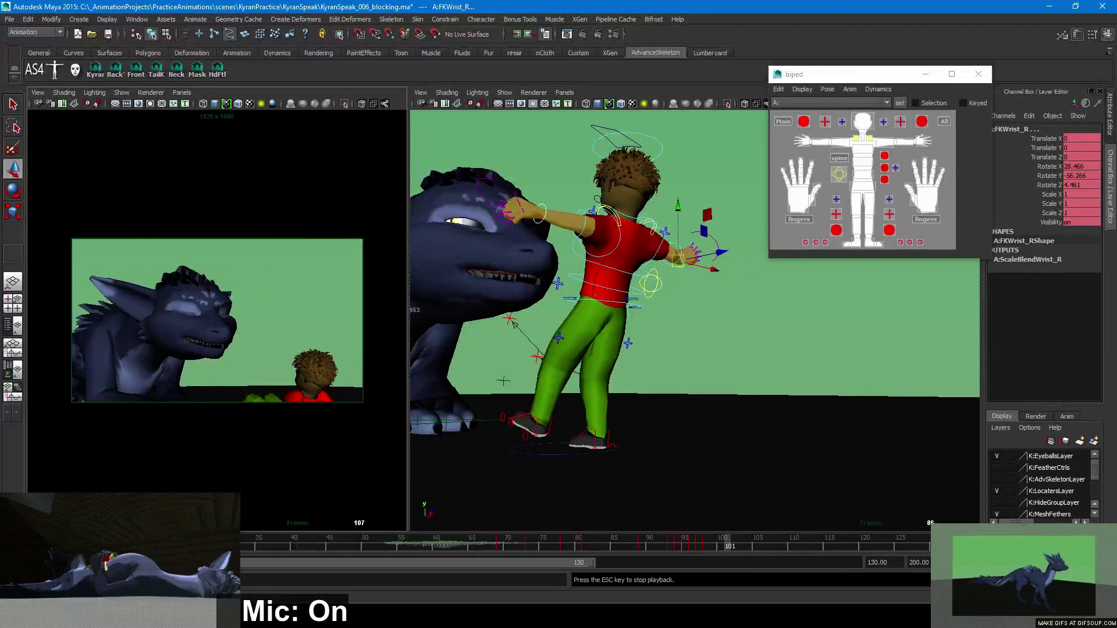
left_click(673, 544)
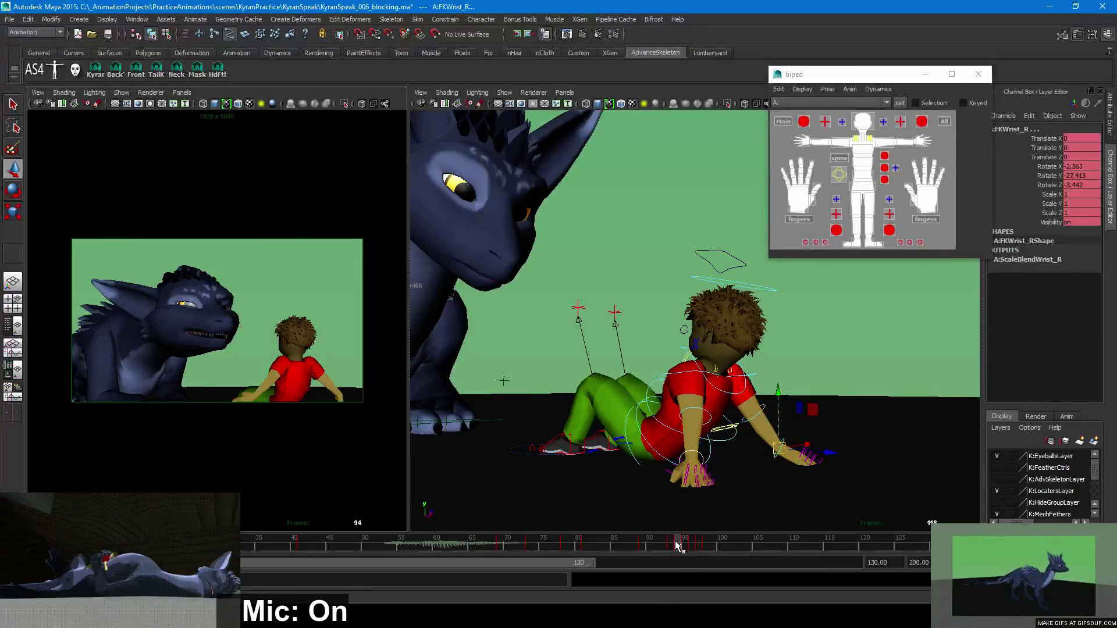
left_click_drag(675, 547, 642, 544)
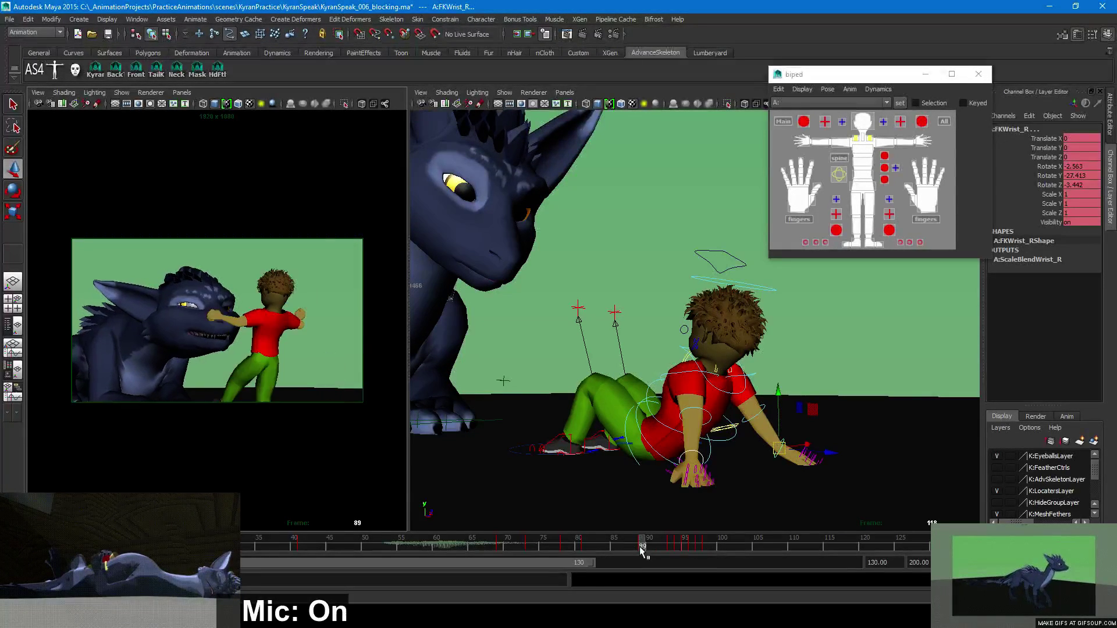
key("alt+v")
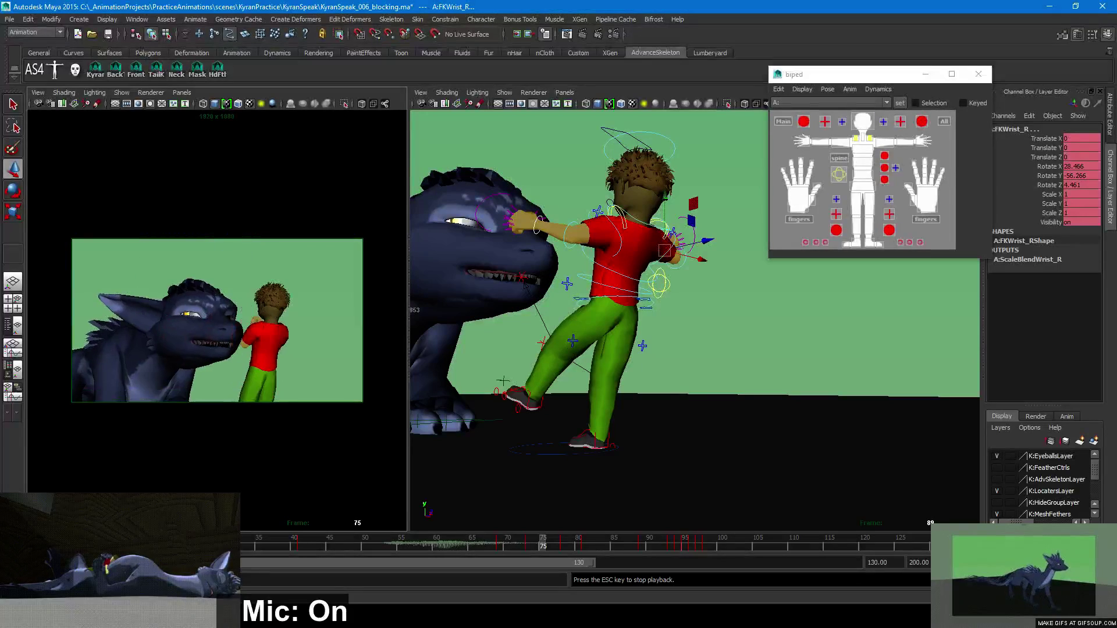
key("alt+v")
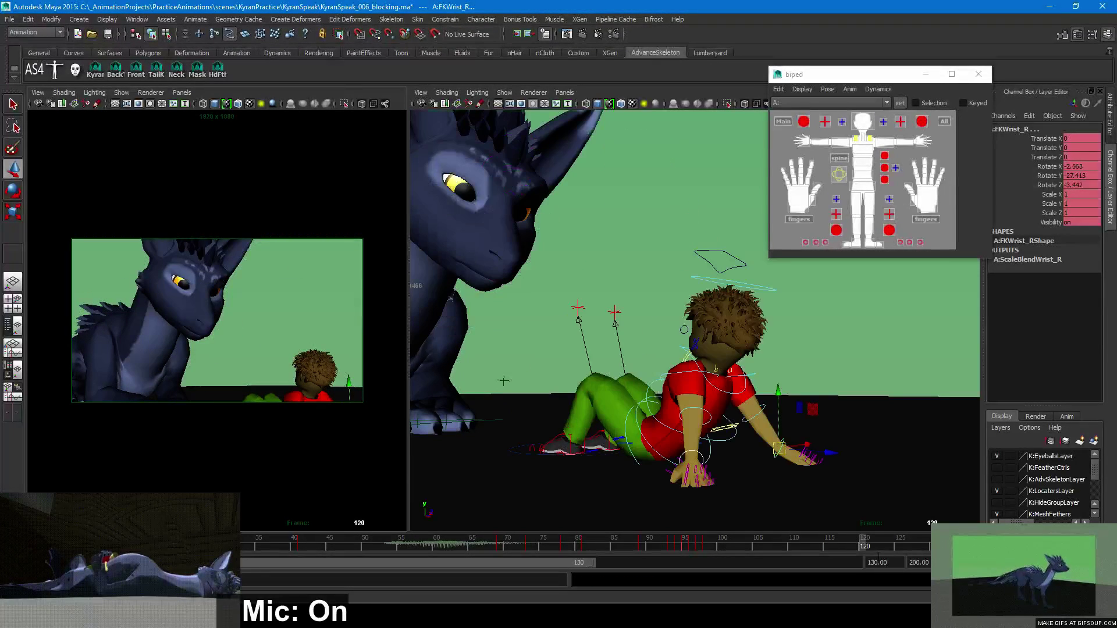
Select both of the boy's IK leg controls on frame 96 and slide his feet forward, away from his body
left_click_drag(644, 547, 690, 544)
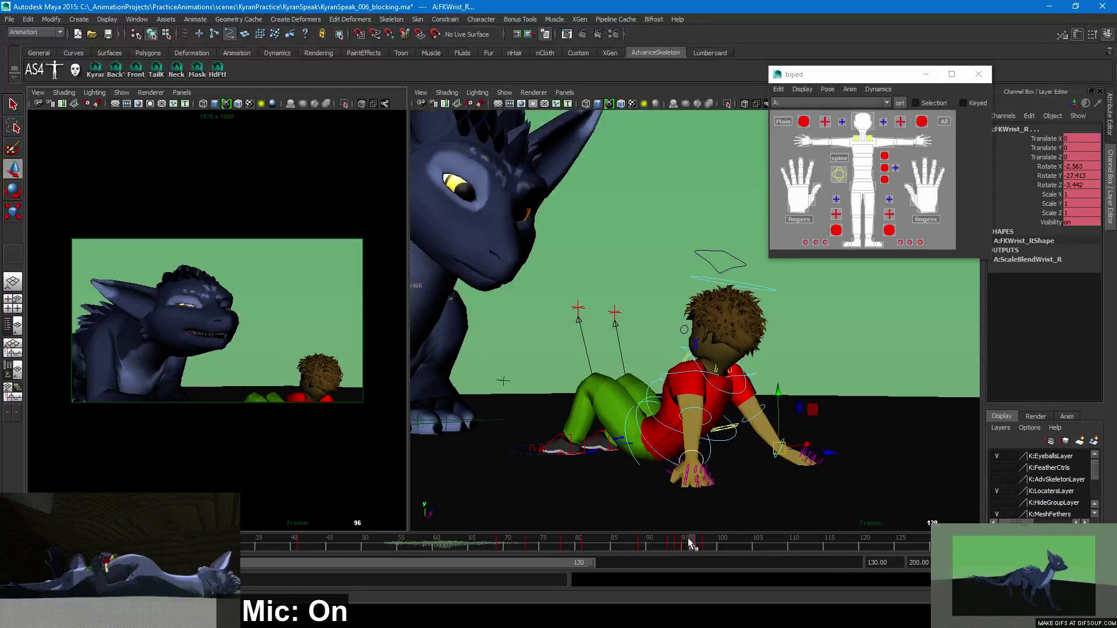
left_click_drag(674, 512, 541, 424, "alt")
left_click(513, 427)
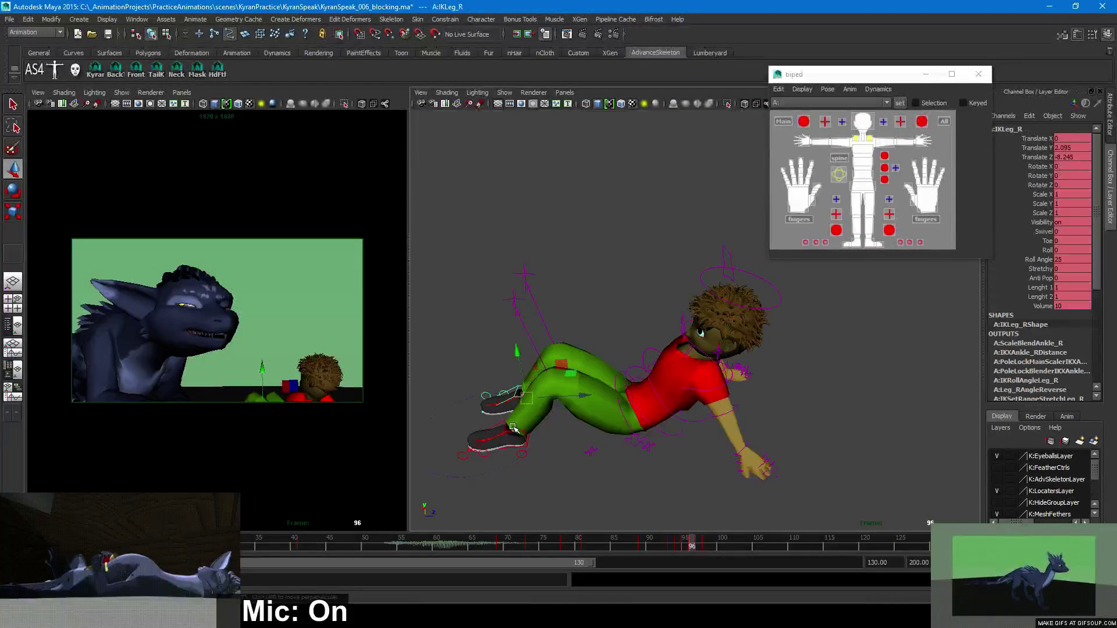
left_click(532, 429, "shift")
left_click_drag(556, 416, 558, 434)
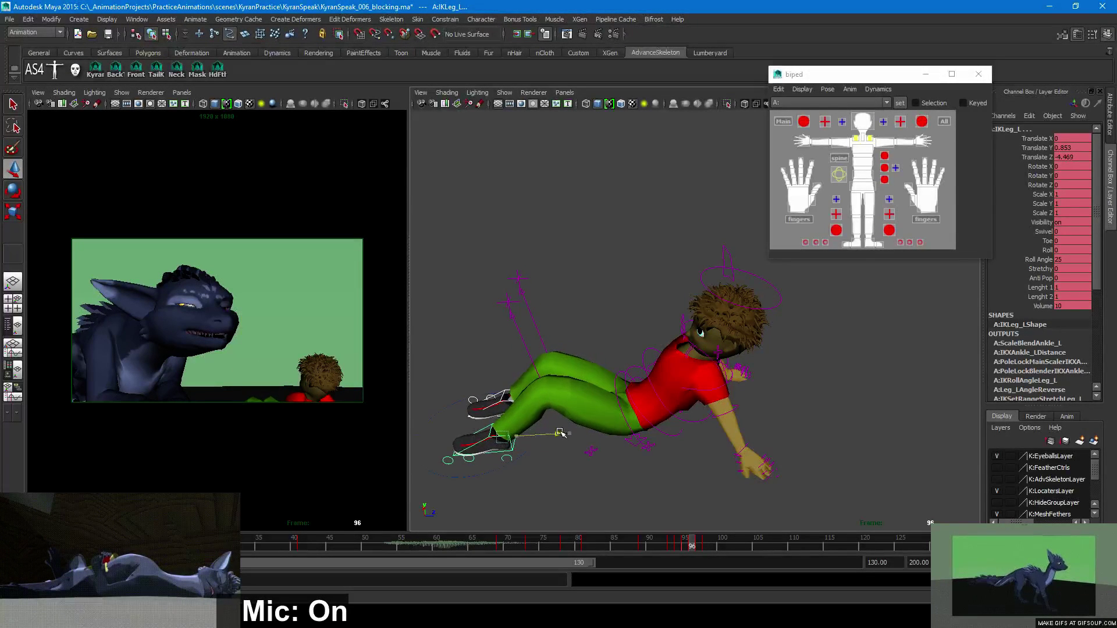
Play back and scrub the whole shot to review the timing of the boy's fall and the motion of his feet
left_click_drag(697, 538, 644, 543)
key("alt+v")
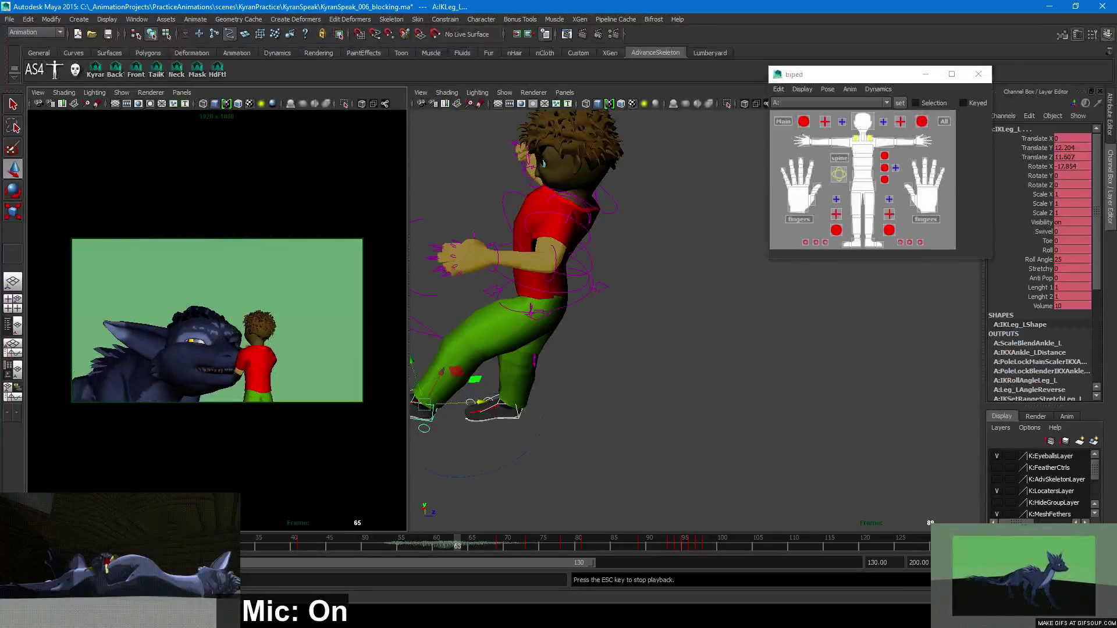
key("Escape")
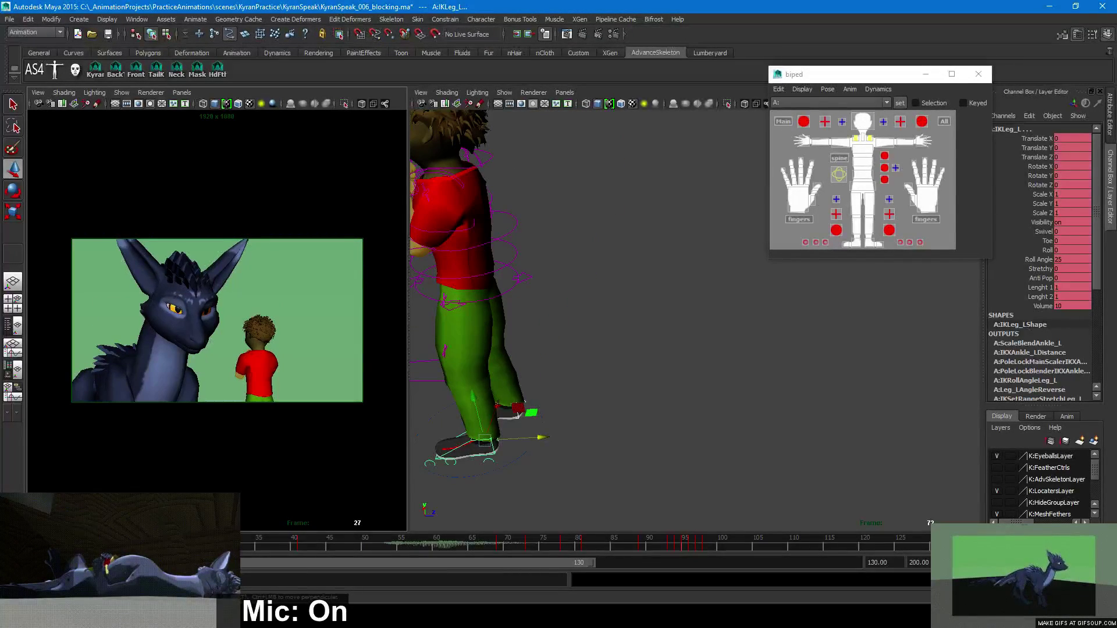
left_click_drag(315, 530, 342, 535)
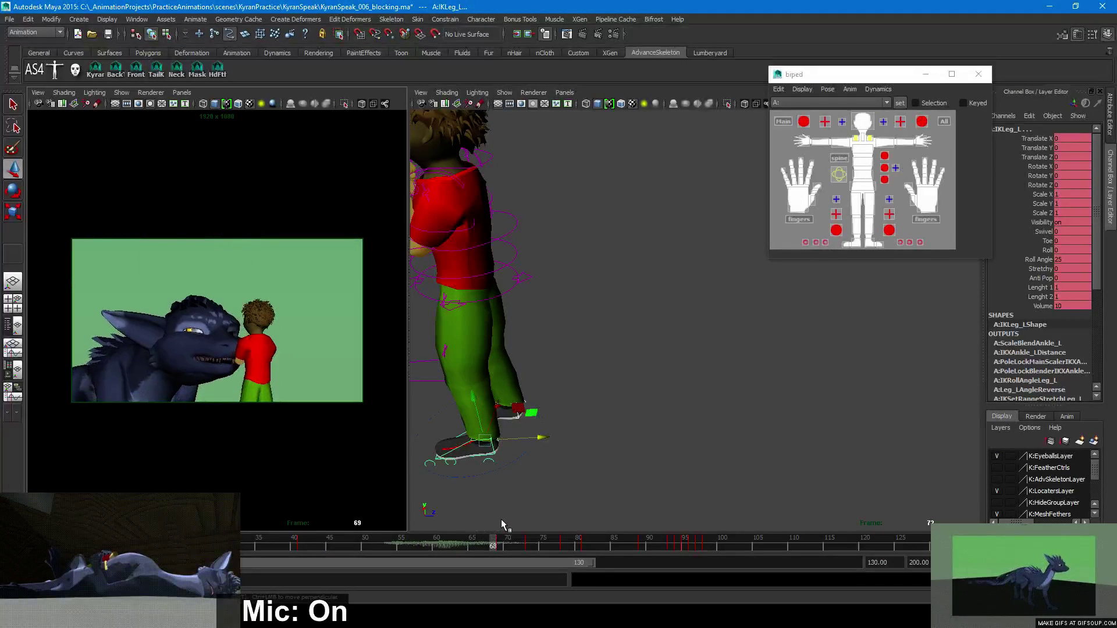
left_click_drag(532, 520, 821, 521)
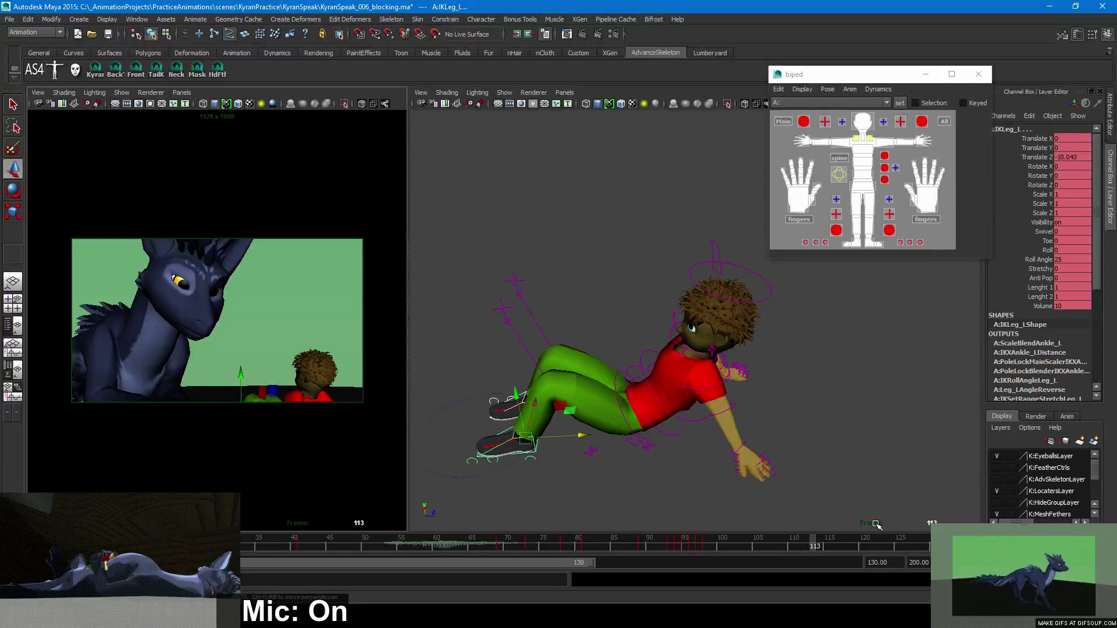
key("alt+v")
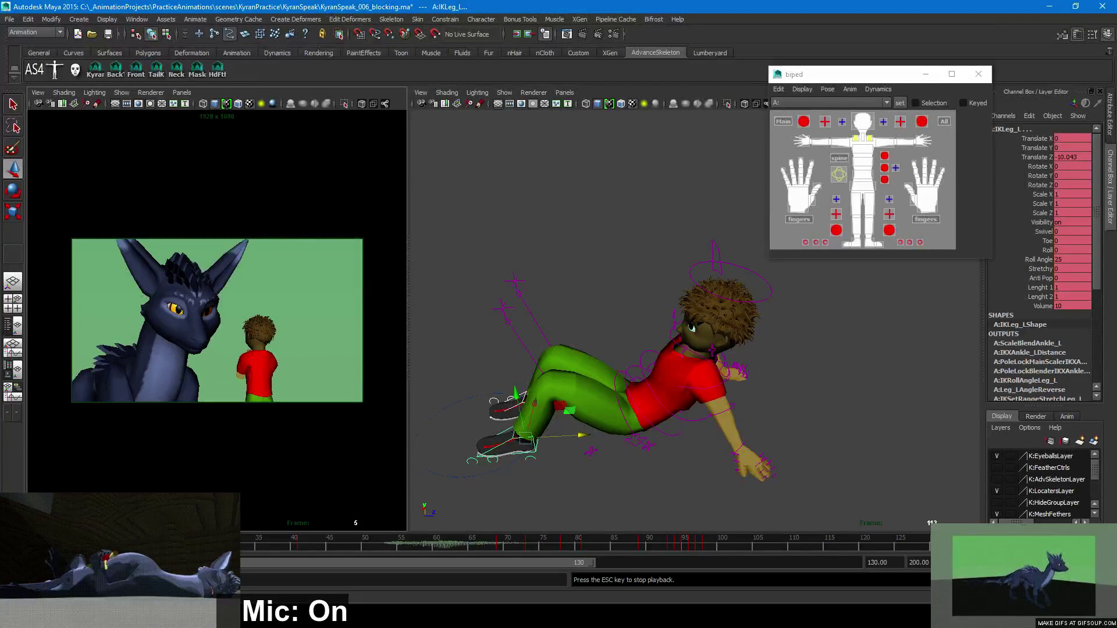
key("Escape")
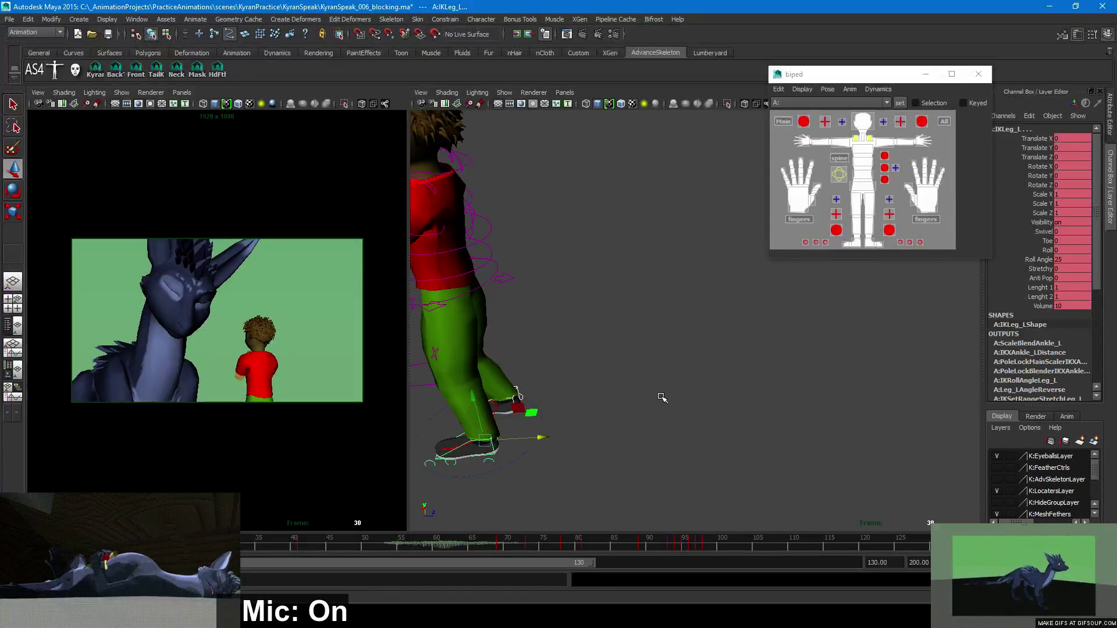
Switch the biped picker's namespace to K: on frame 43, clear the control selection and save the scene
right_click_drag(684, 347, 570, 317, "alt")
left_click_drag(570, 317, 688, 426, "alt")
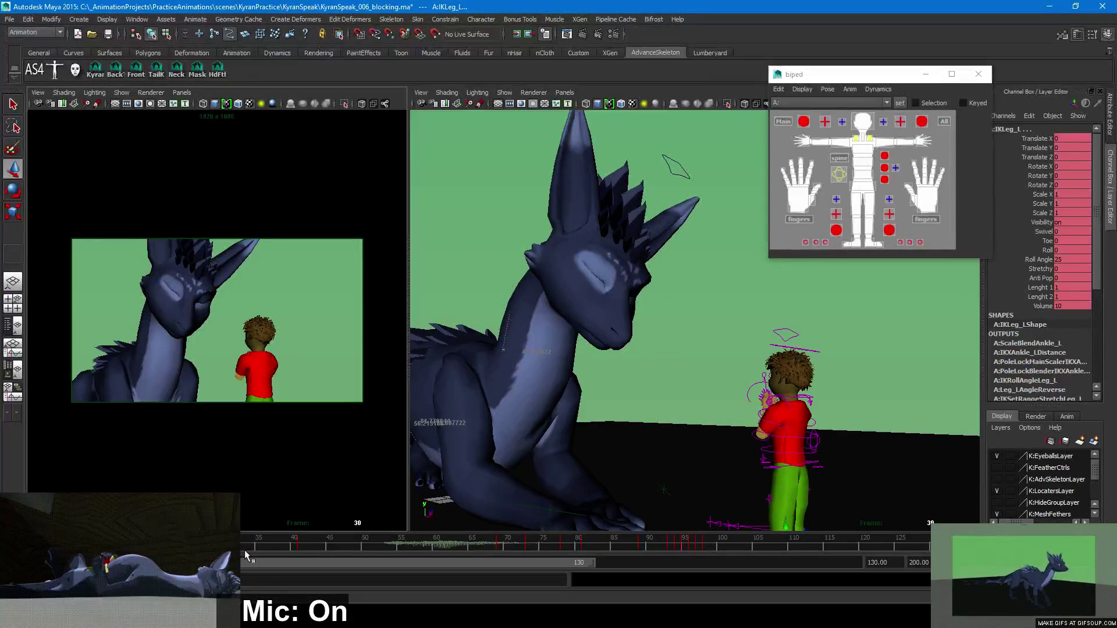
left_click_drag(192, 547, 103, 553)
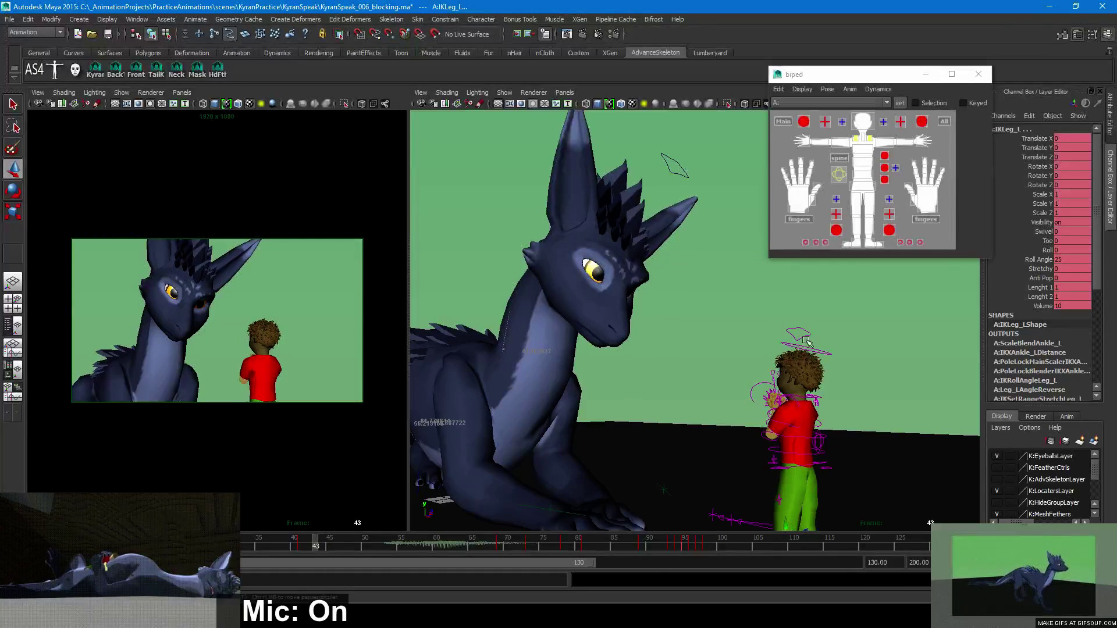
left_click(943, 122)
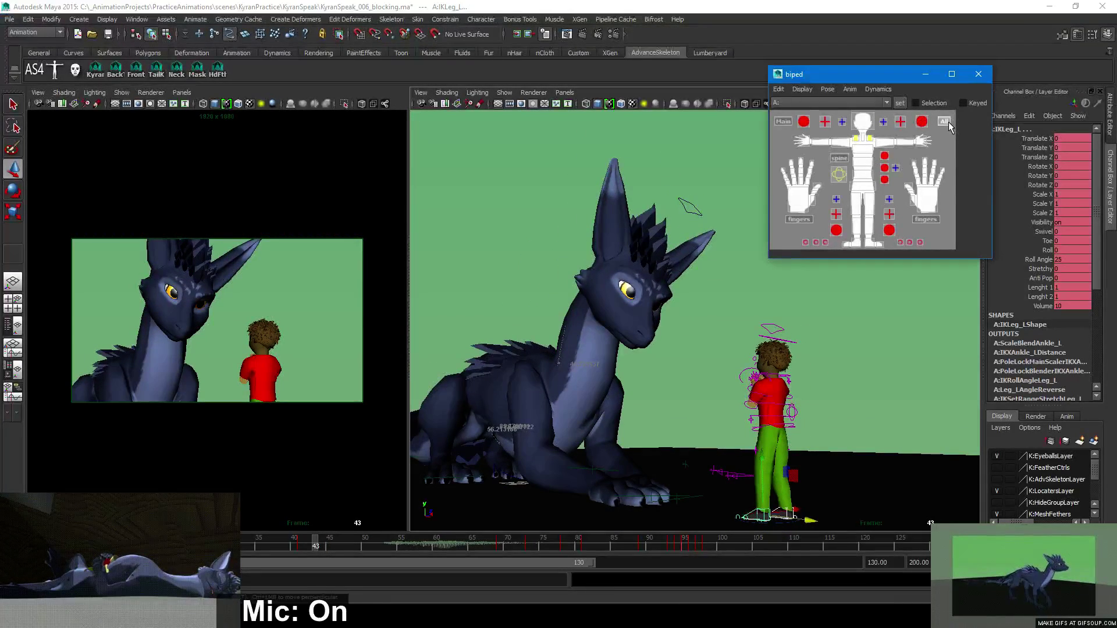
left_click(857, 101)
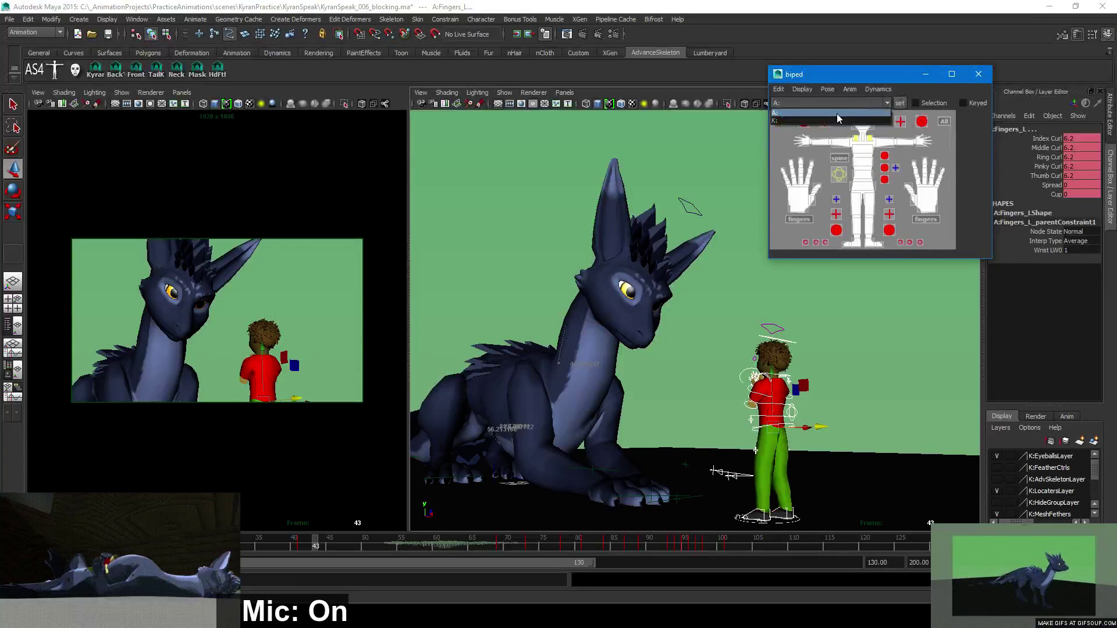
left_click(834, 117)
left_click(734, 241)
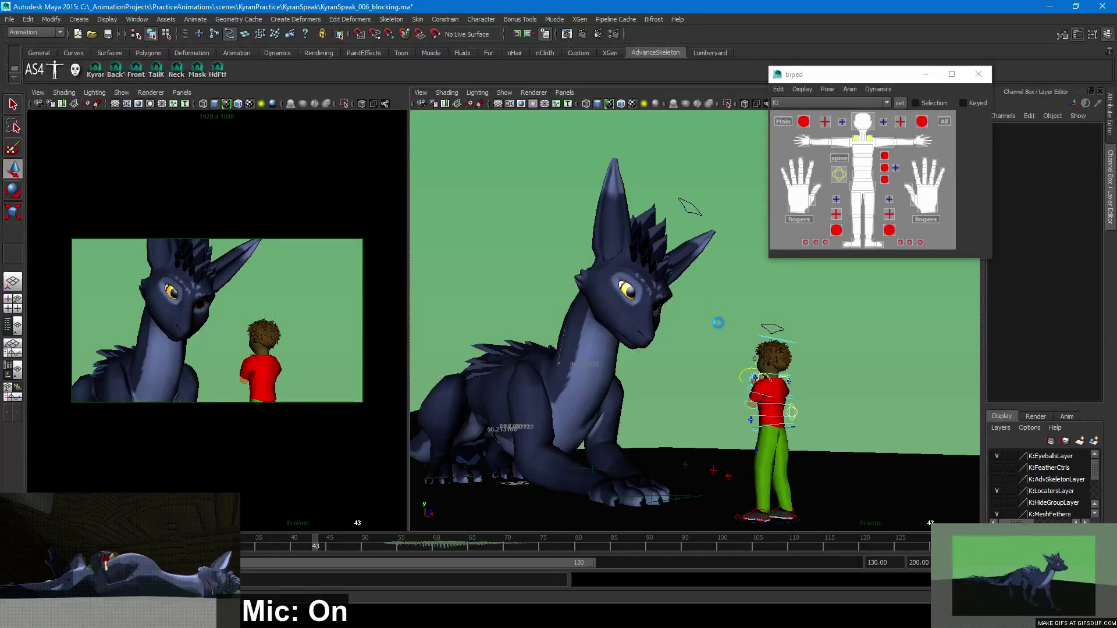
key("ctrl+s")
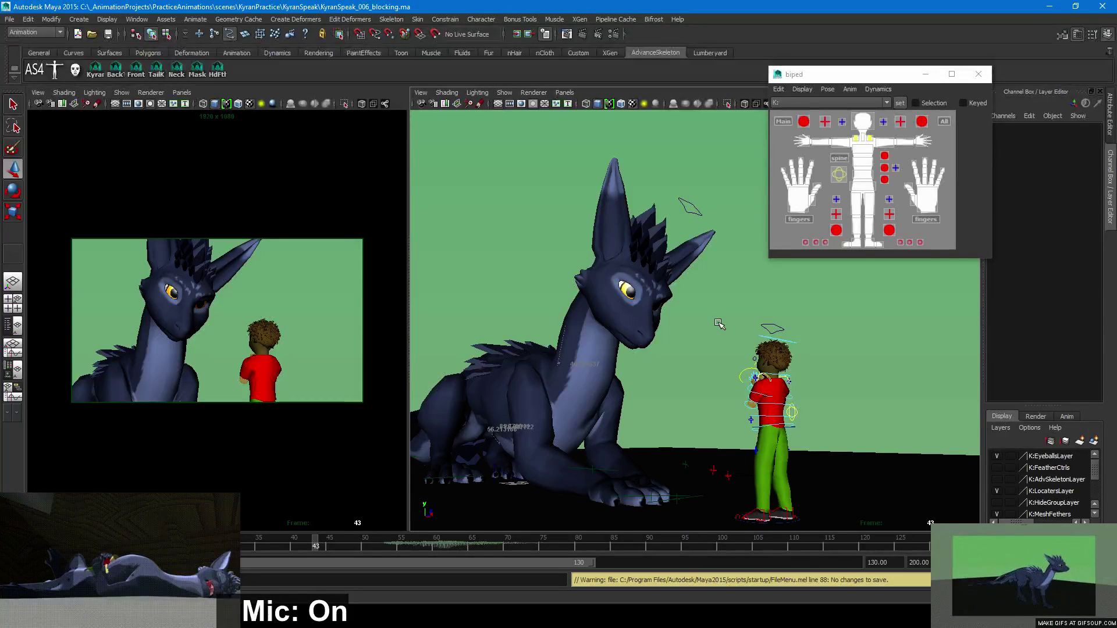
Make K:AdvSkeletonLayer visible and select all of the dragon's rig controls on frame 43
left_click(943, 122)
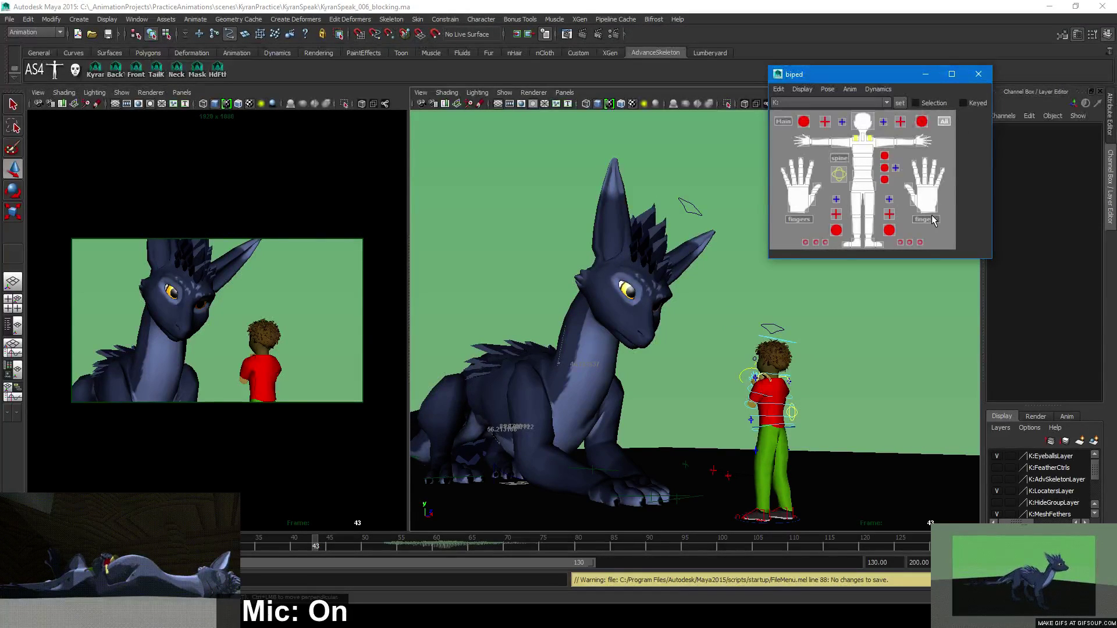
left_click(902, 319)
scroll(1028, 489, "down", 3)
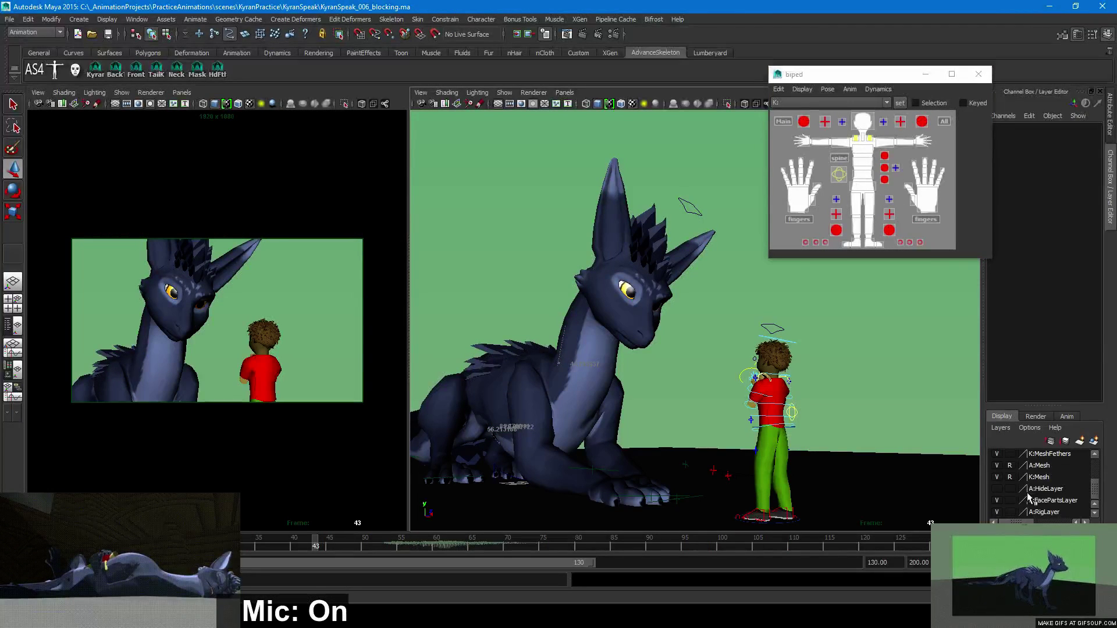
scroll(1007, 509, "up", 1)
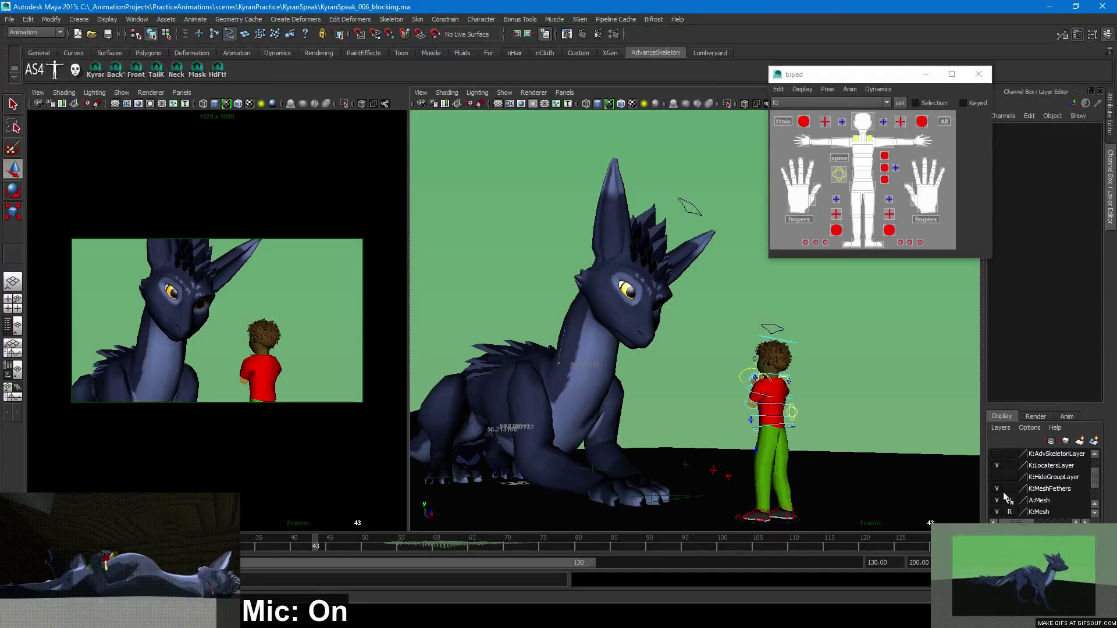
left_click(997, 477)
left_click(997, 476)
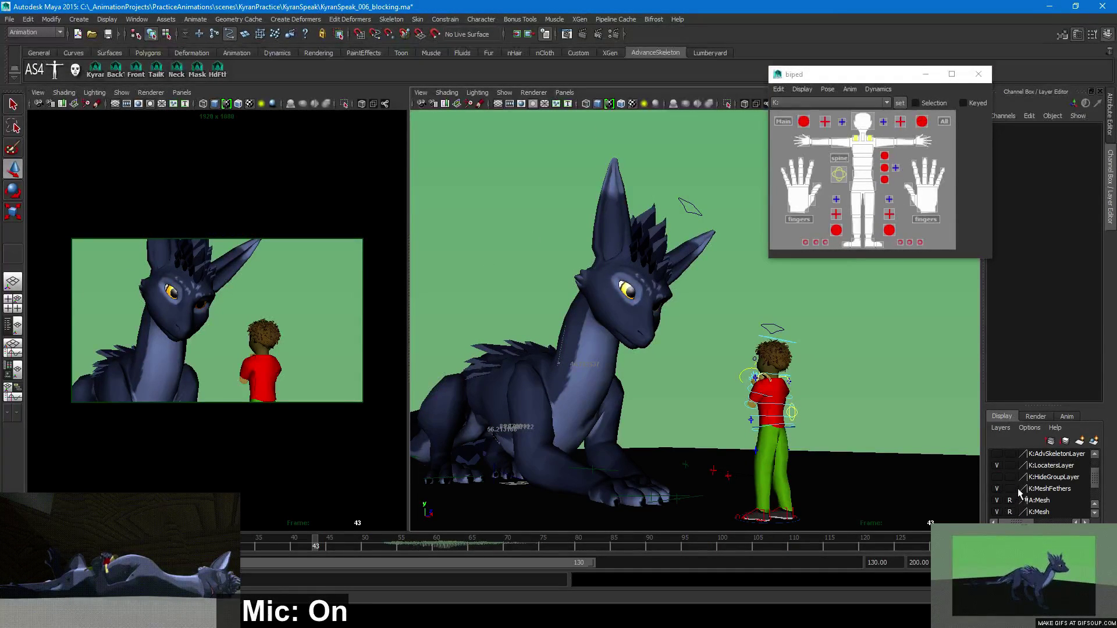
scroll(1017, 488, "up", 2)
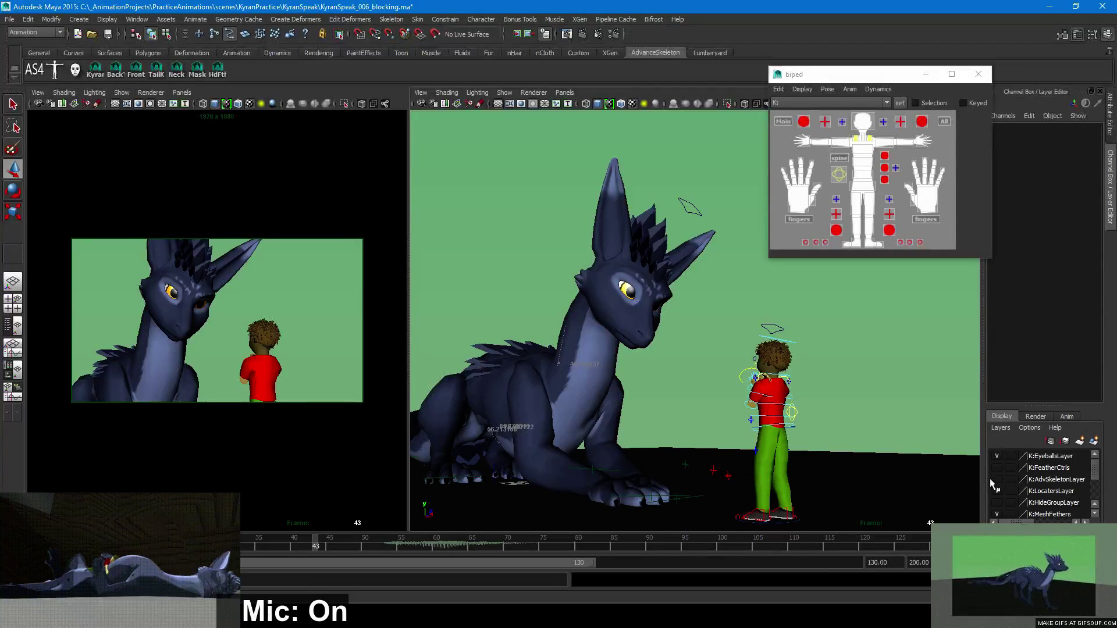
left_click(996, 480)
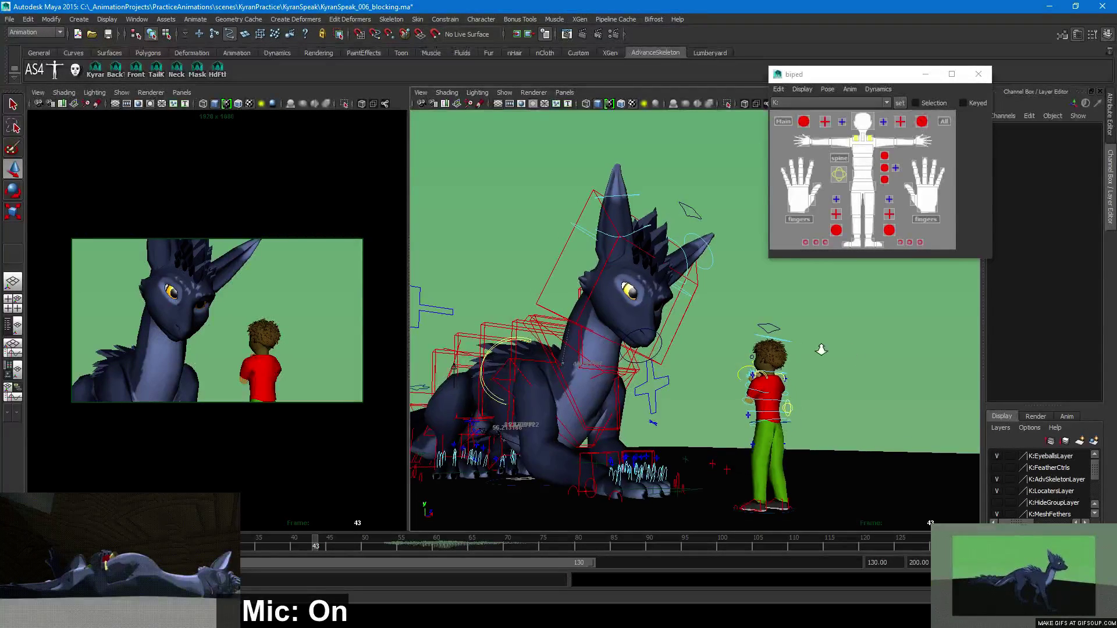
scroll(821, 349, "down", 3)
left_click(858, 239)
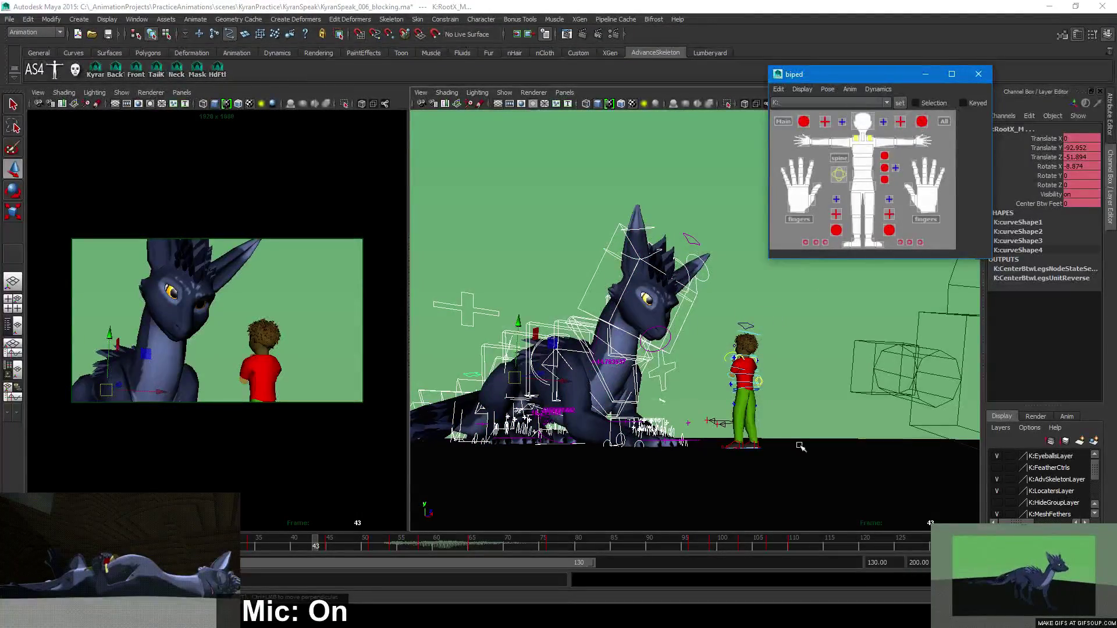
Hide the boy's controls by turning off A:RigLayer, and select the dragon's ChestBelly control
left_click_drag(800, 447, 861, 457, "alt")
middle_click_drag(860, 457, 937, 491, "alt")
scroll(1032, 502, "down", 2)
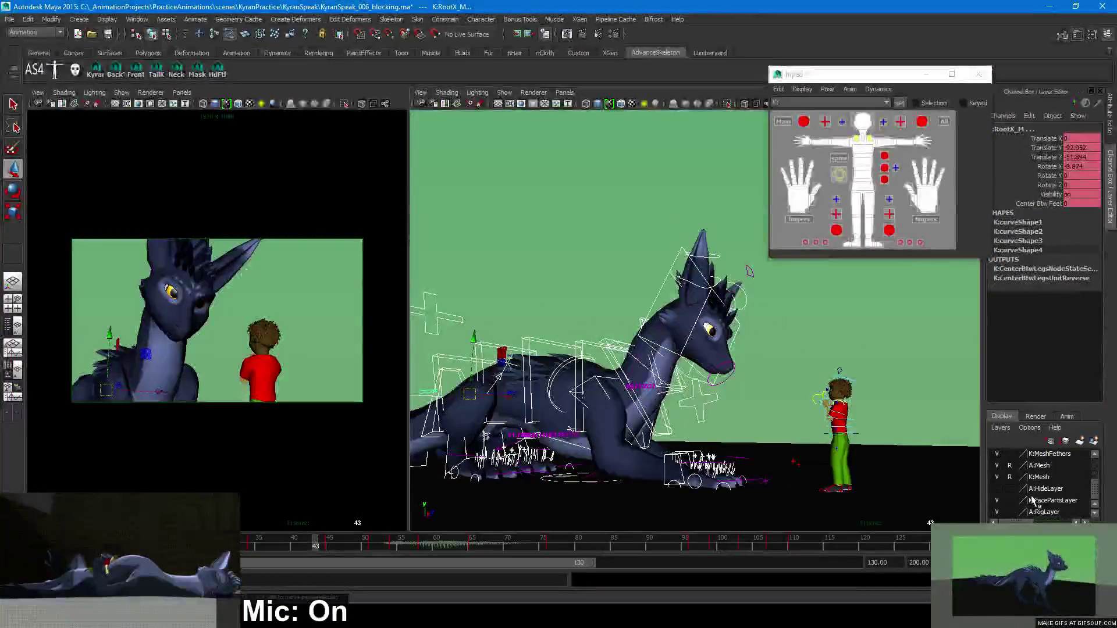
left_click(997, 512)
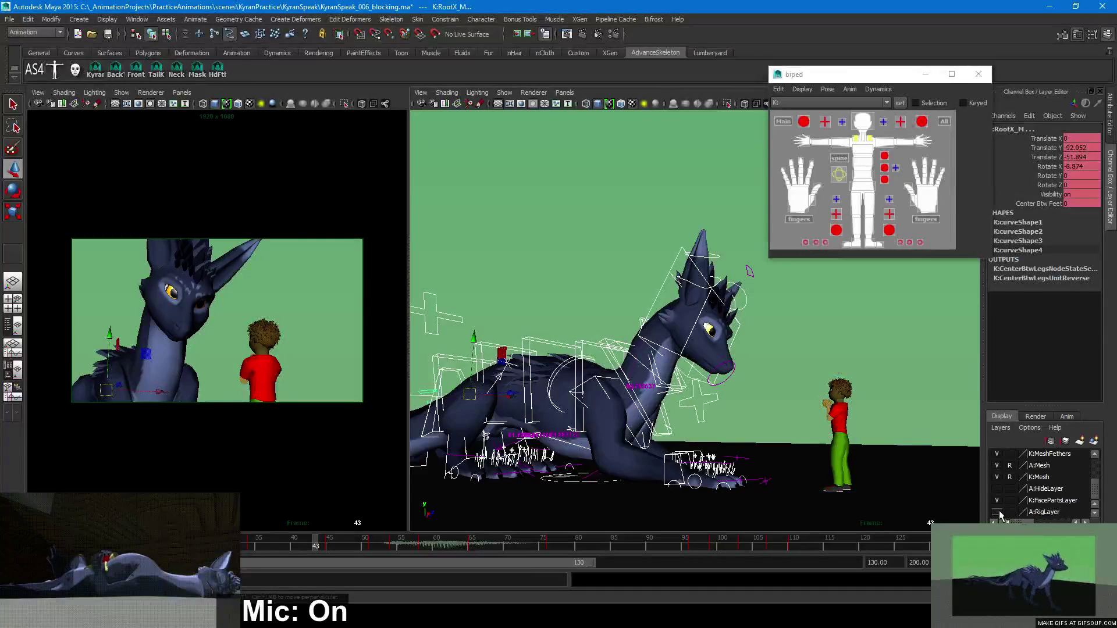
left_click_drag(617, 317, 640, 314, "alt")
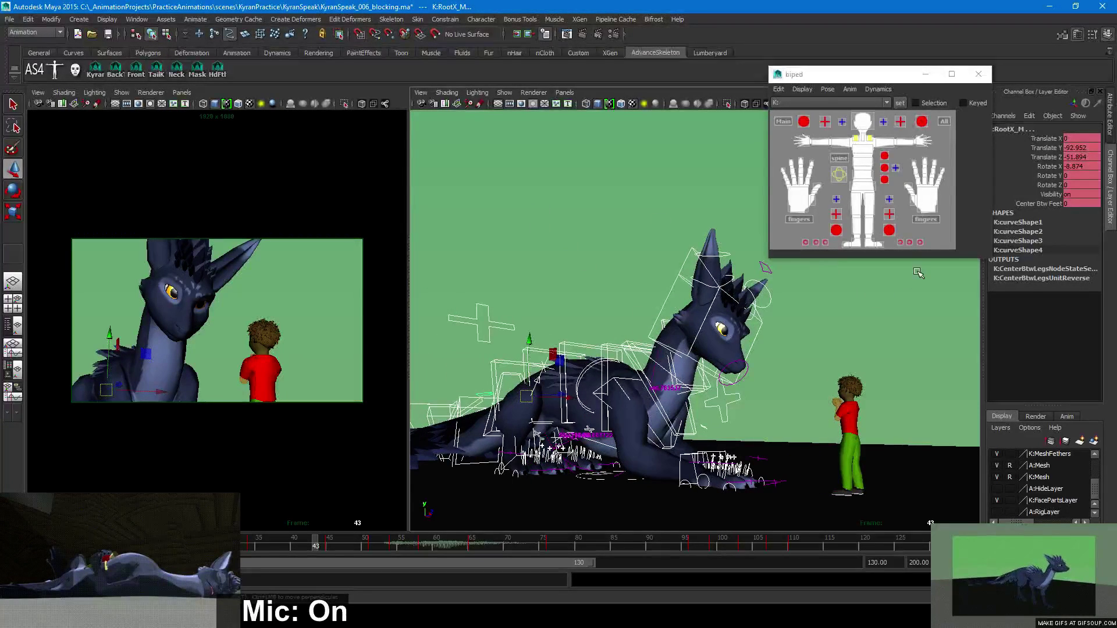
left_click(656, 401)
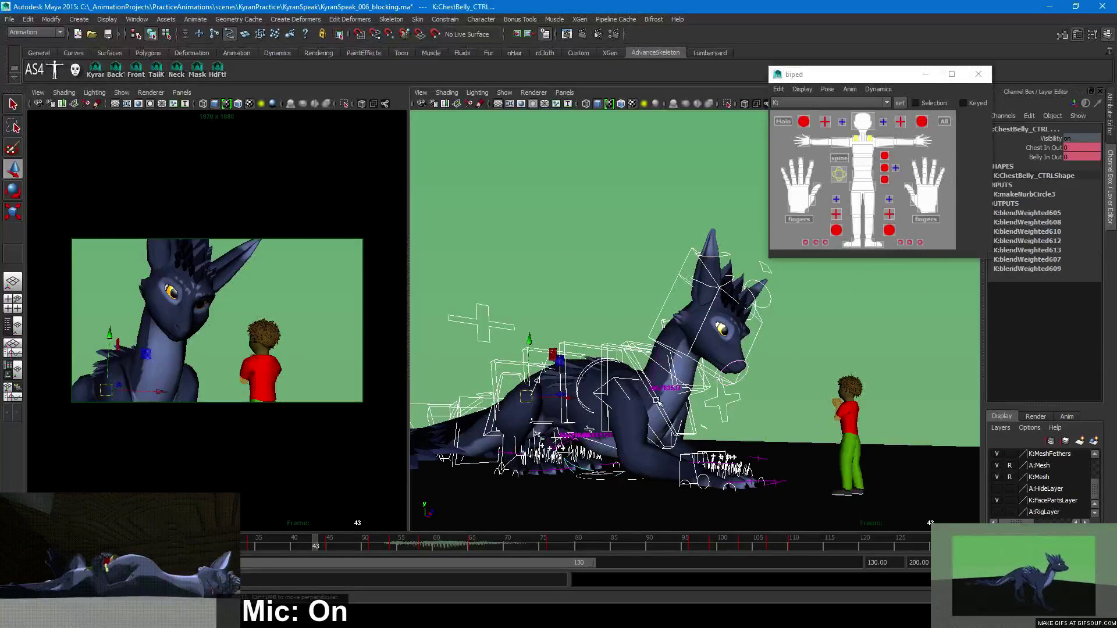
Select the dragon's FaceHideShow control and set the basic face, tongue and eye controls to Show
left_click_drag(668, 395, 640, 360, "alt")
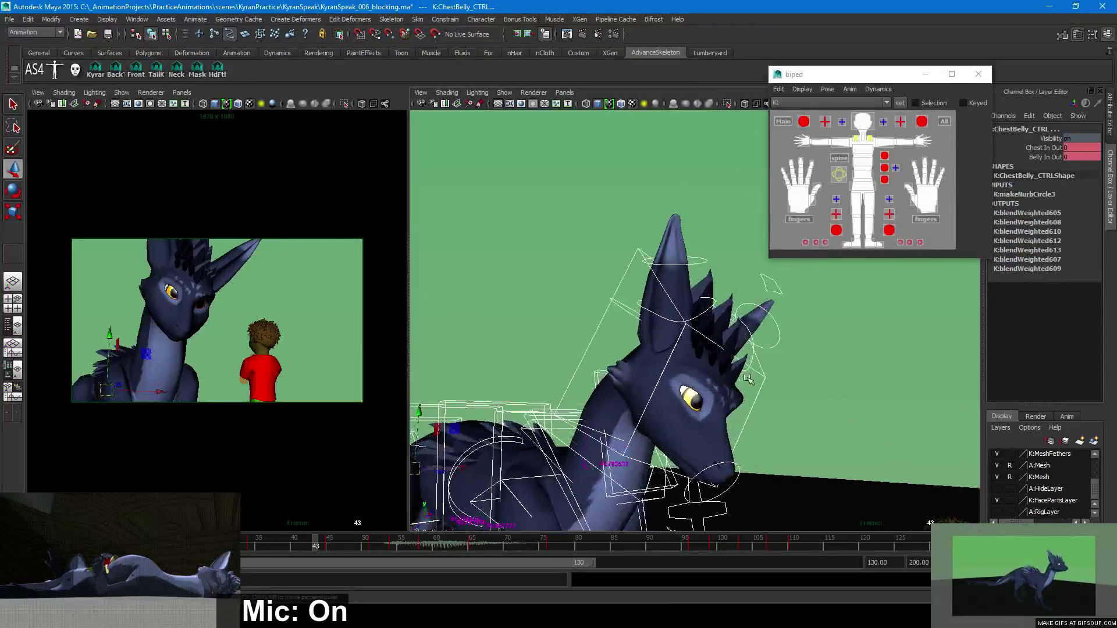
left_click(770, 283)
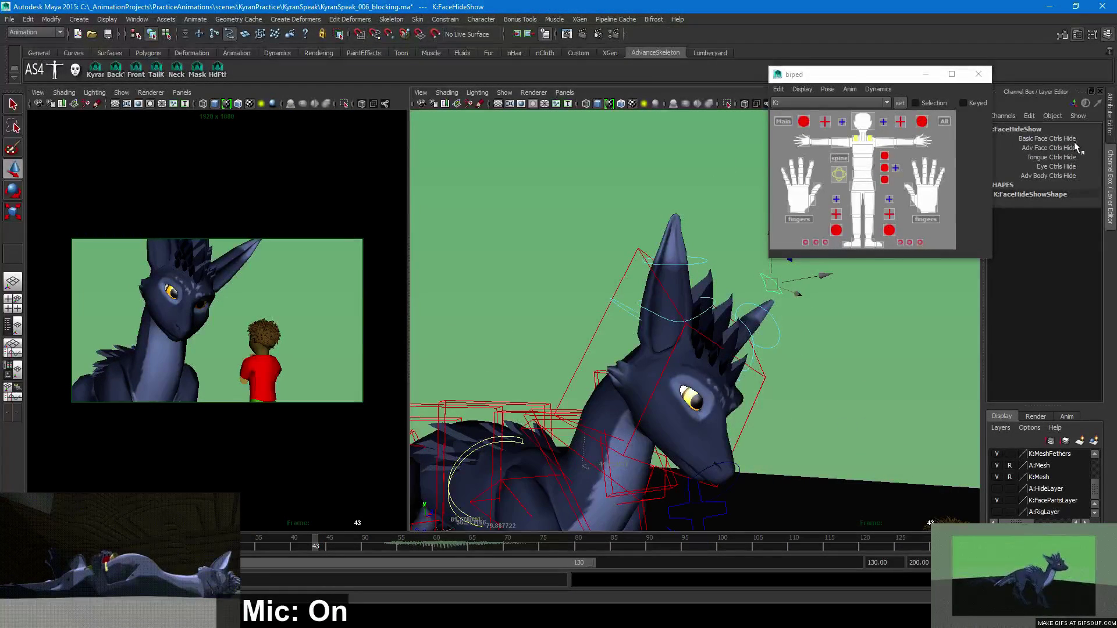
left_click(1072, 140)
left_click(1072, 157)
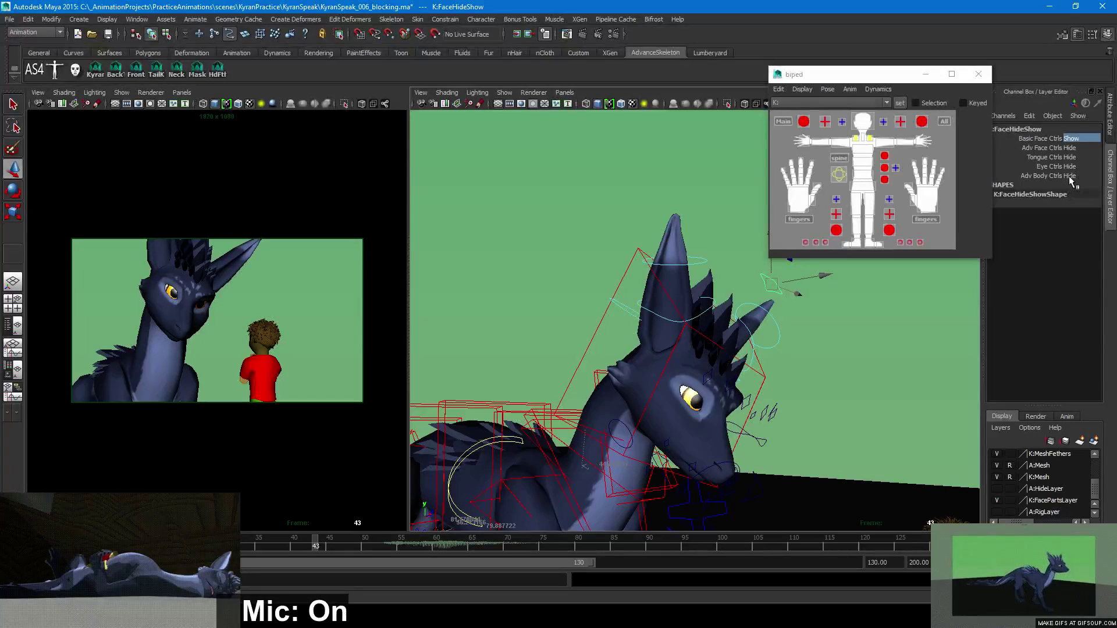
left_click(1073, 157)
left_click(1078, 169)
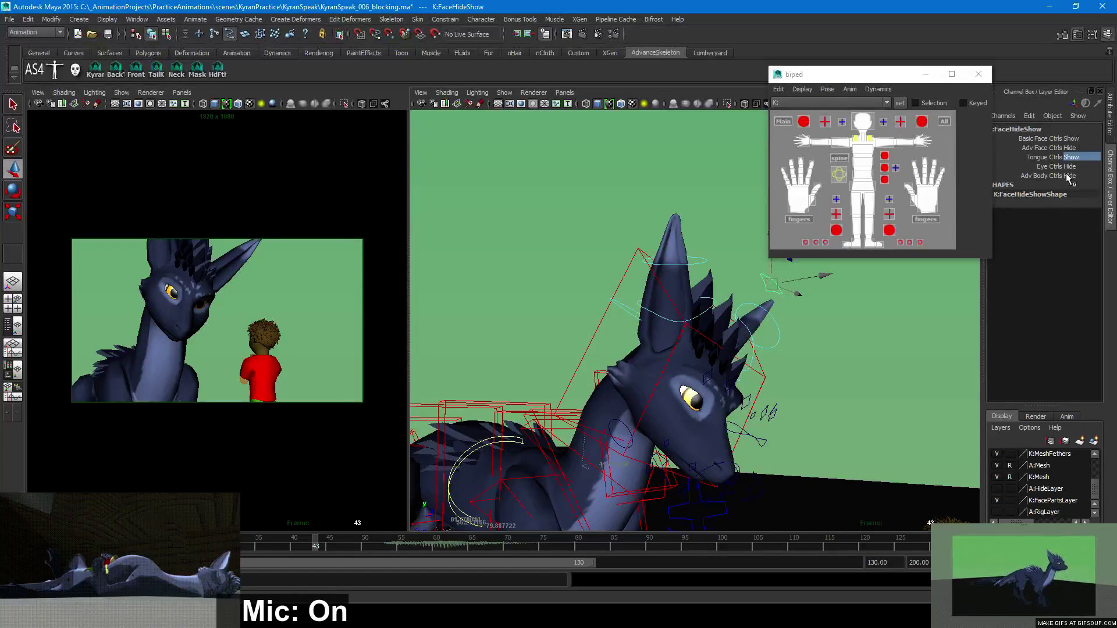
left_click(1072, 167)
left_click(1076, 176)
Select all of the dragon's controls and set linear tangents on their keys through about frame 120
right_click_drag(840, 374, 596, 346, "alt")
left_click(944, 121)
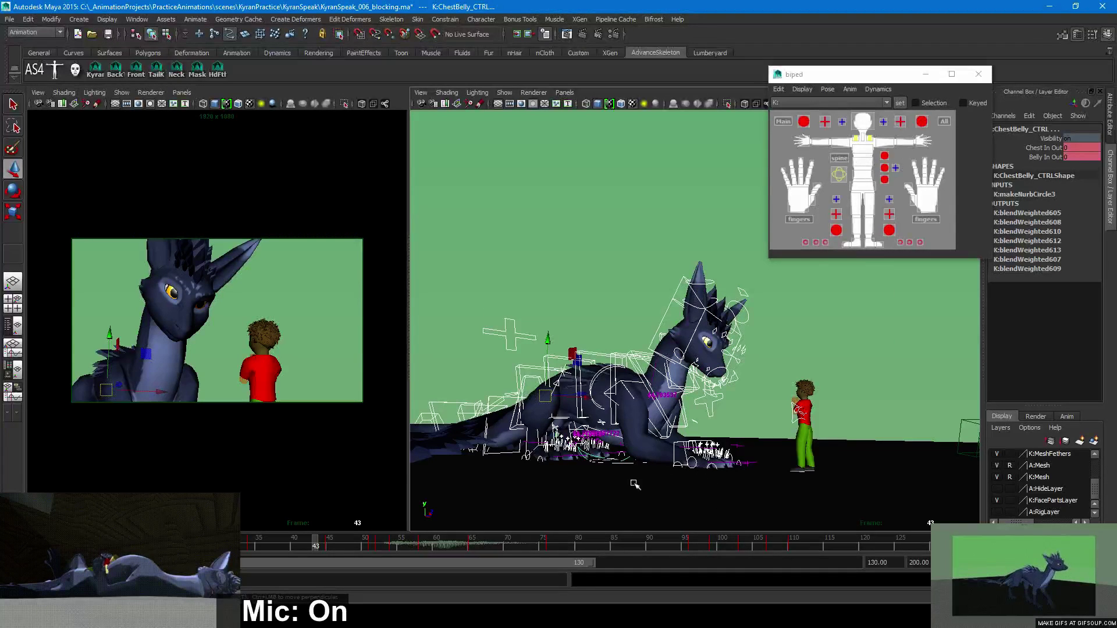
left_click_drag(245, 546, 69, 546)
mouse_move(181, 546)
left_mouse_down()
mouse_move(809, 552)
mouse_move(19, 545)
mouse_move(860, 560)
left_mouse_up()
right_click(860, 559)
mouse_move(882, 453)
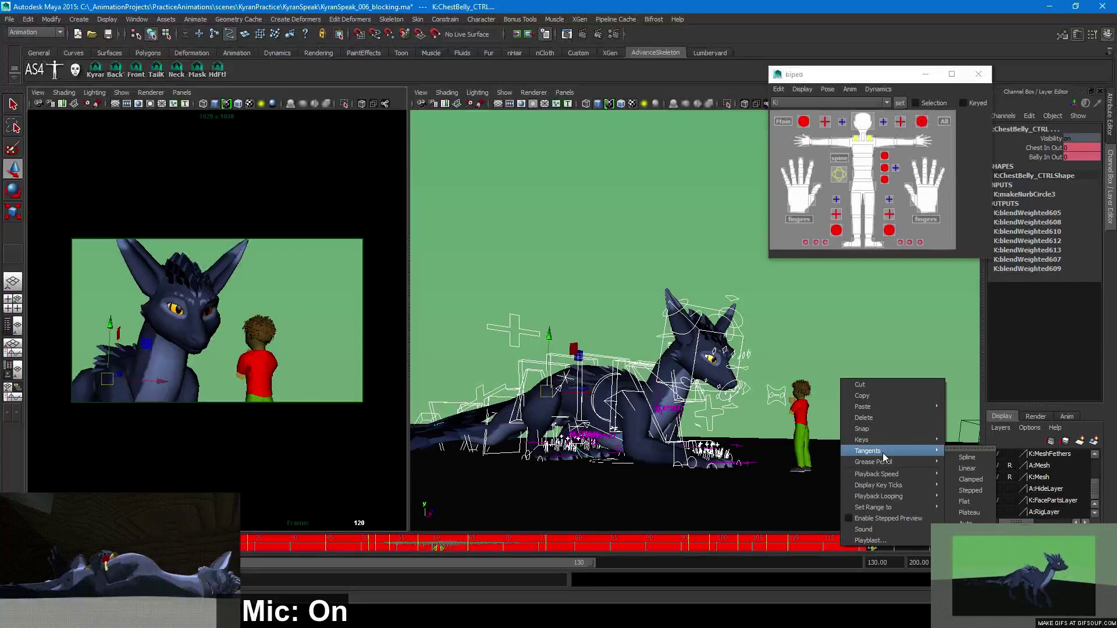
left_click(967, 468)
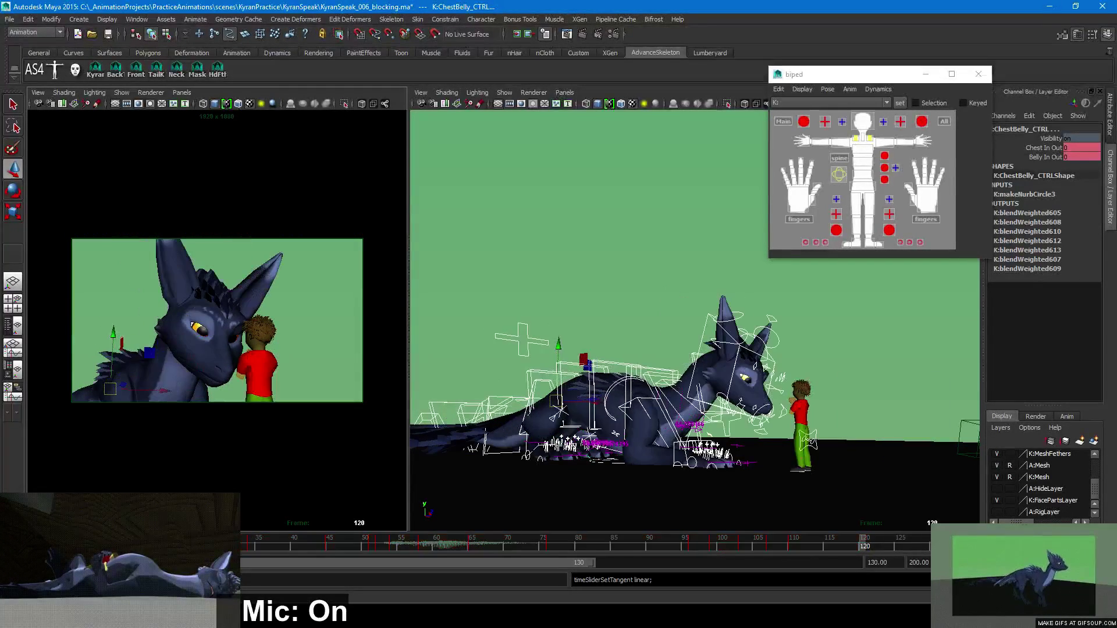
Apply stepped tangents to the dragon's keys from frame 1 through 114 and clear the control selection
left_click(19, 546)
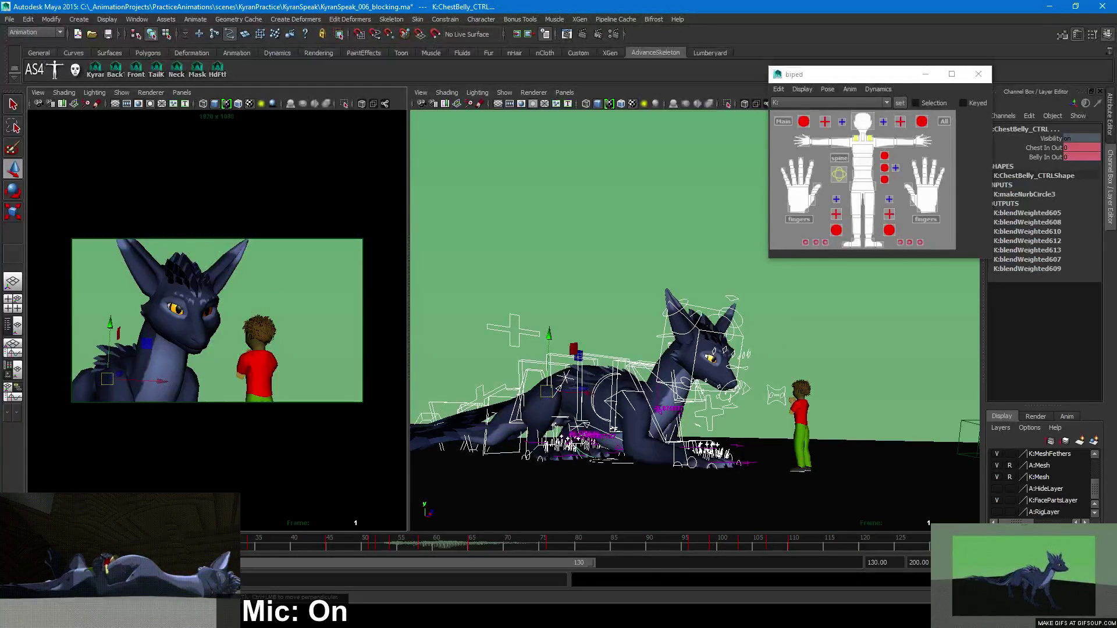
left_click_drag(20, 546, 822, 547, "shift")
right_click(805, 546)
mouse_move(855, 452)
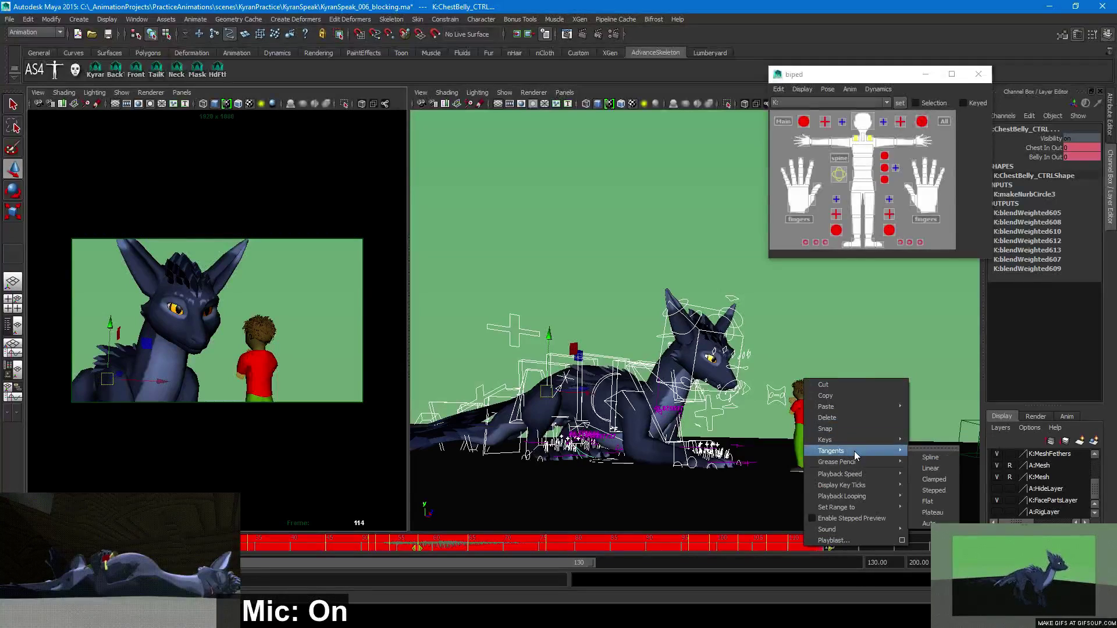
left_click(942, 490)
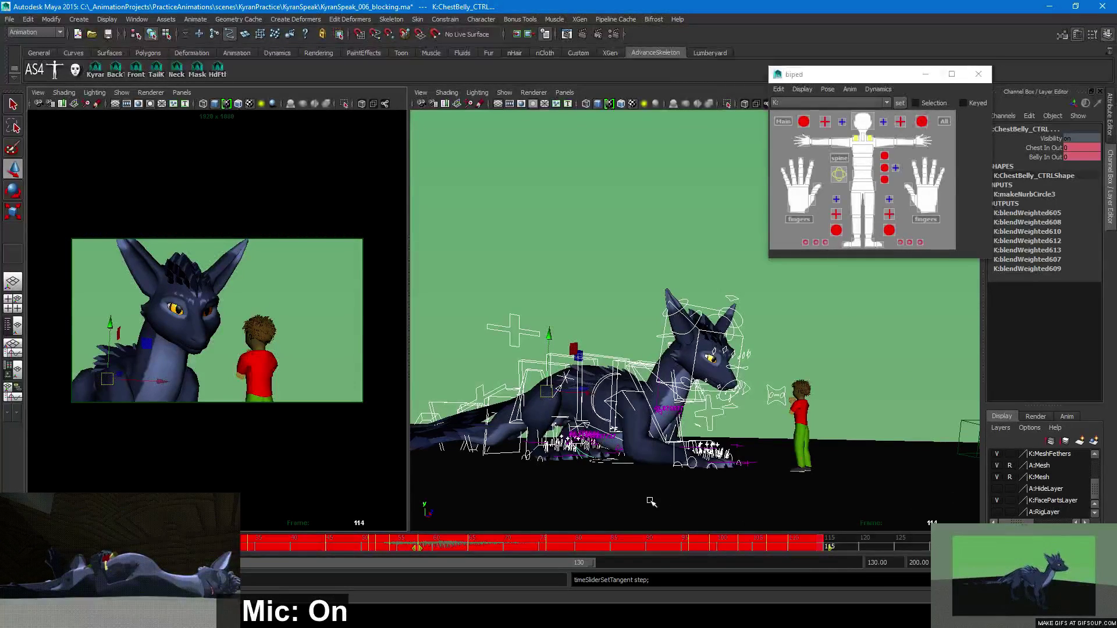
left_click(337, 309)
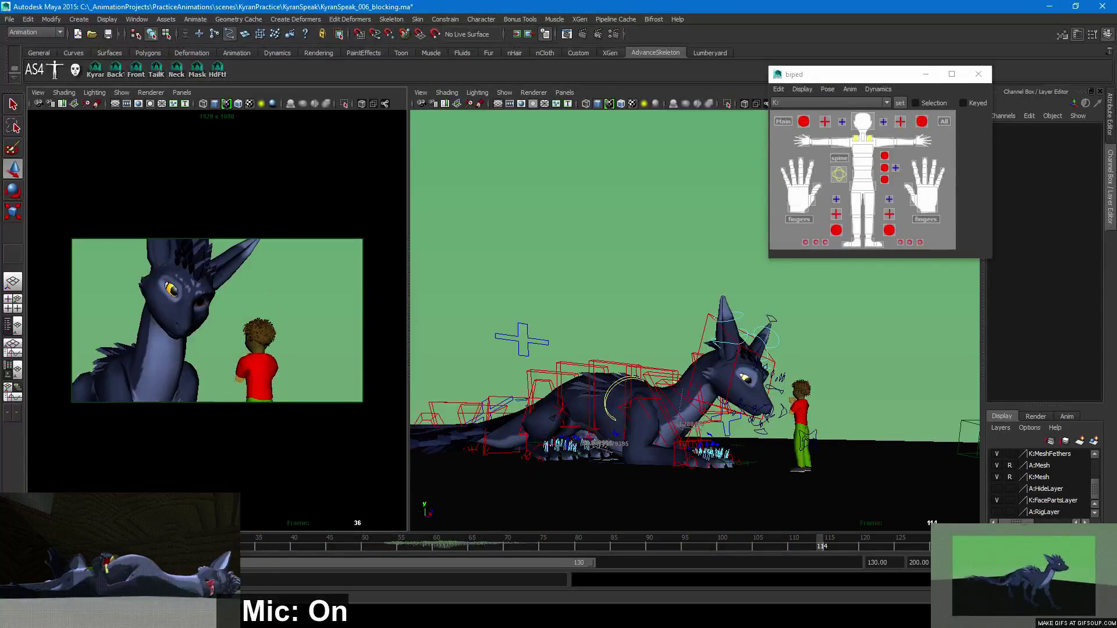
From frame 1, maximize the shot camera view and playblast the animation to the movie file KyranSpeak_006_blocking
left_click_drag(233, 545, 18, 546)
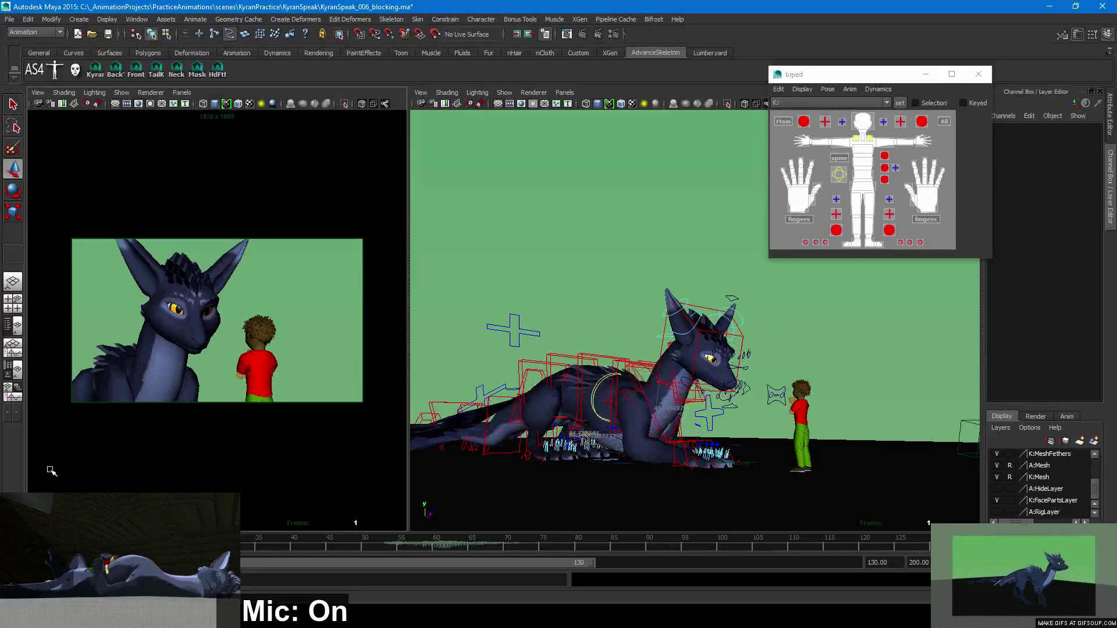
key("space")
right_click(595, 537)
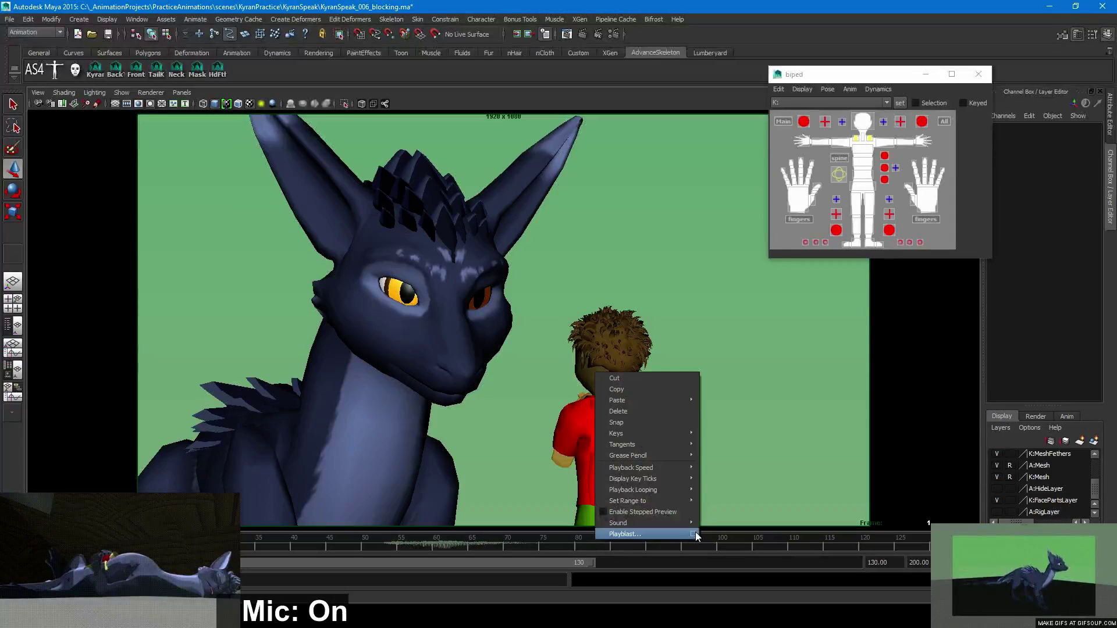
left_click(700, 532)
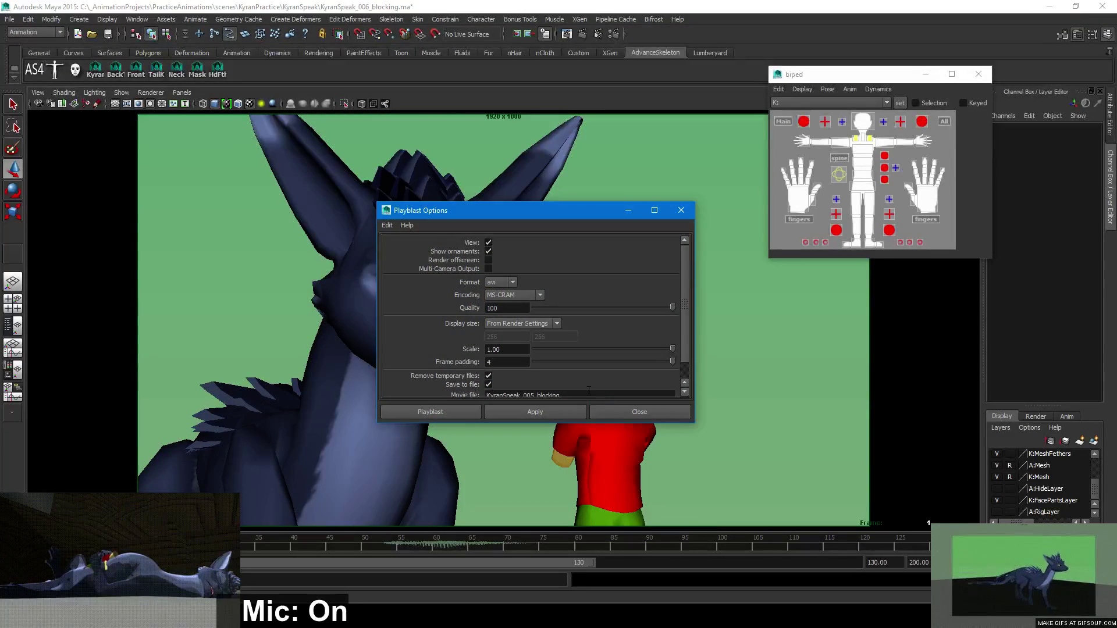
scroll(589, 391, "down", 1)
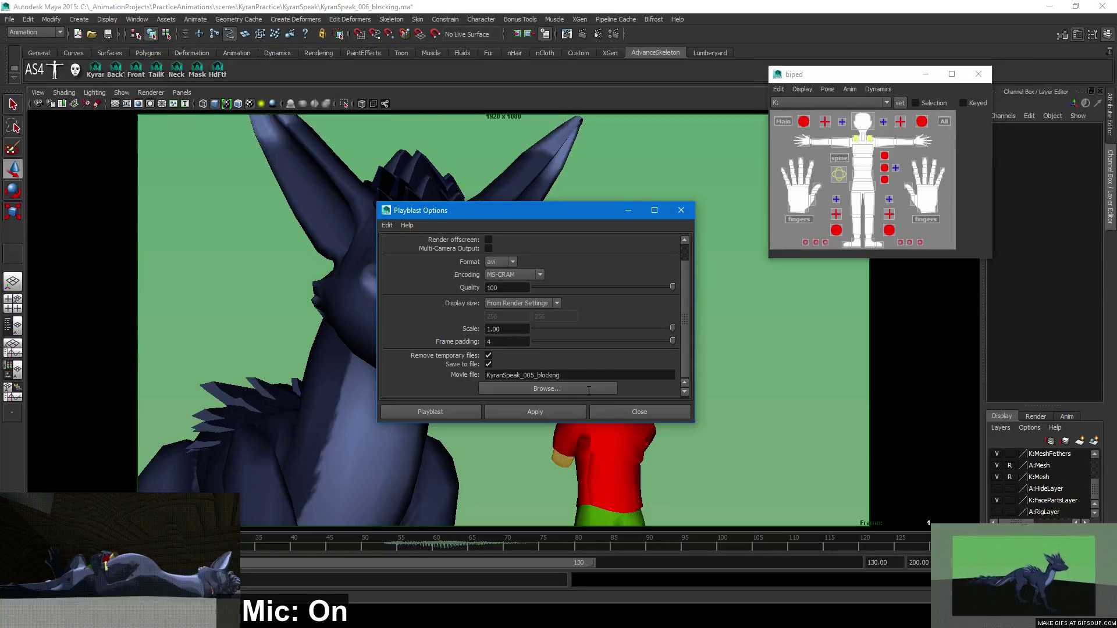
left_click(534, 375)
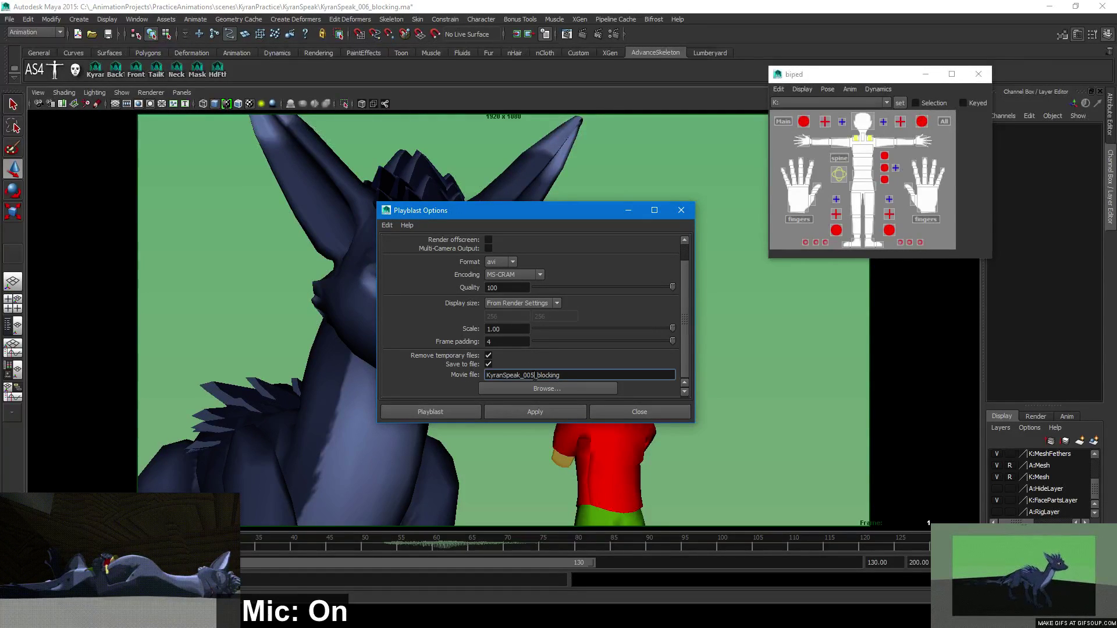
type("6")
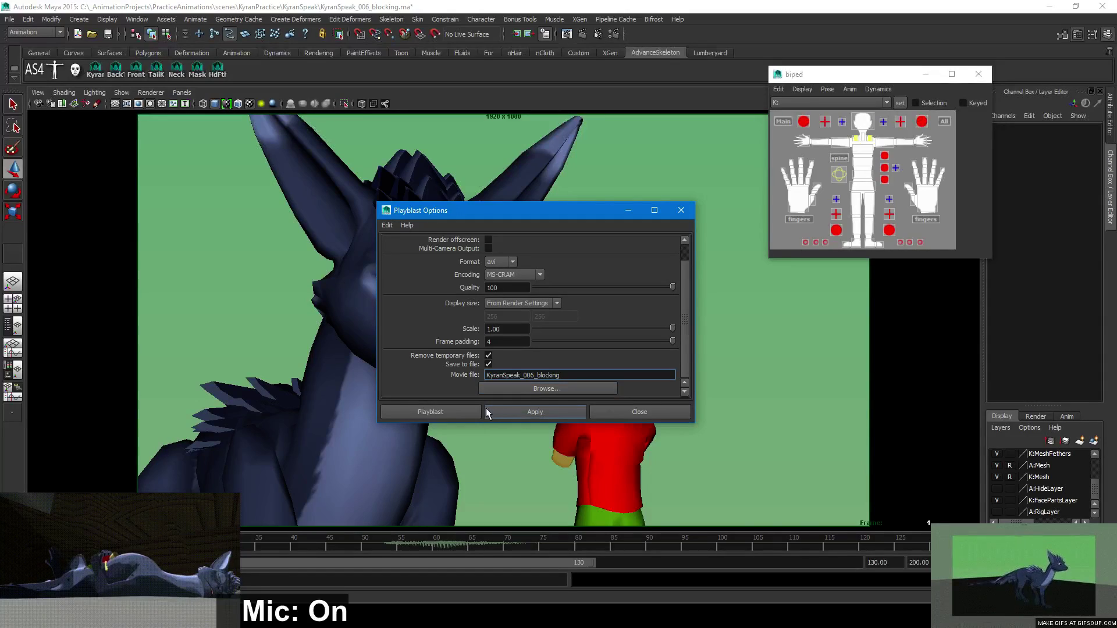
left_click(465, 411)
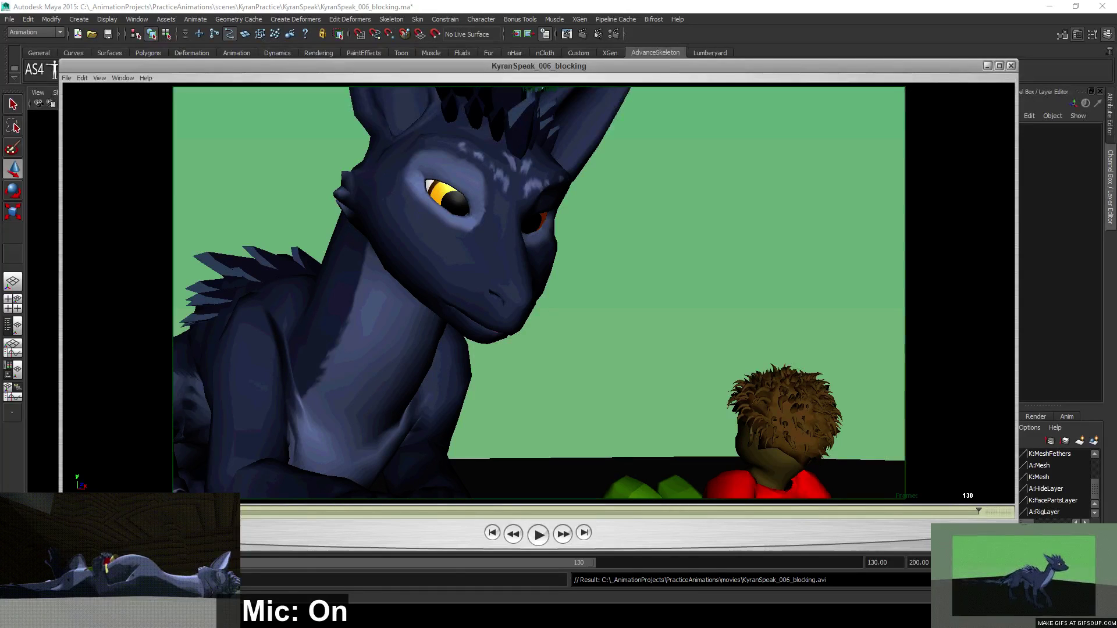
Play the KyranSpeak_006_blocking movie several times to review the blocking, and close its viewer
left_click(538, 535)
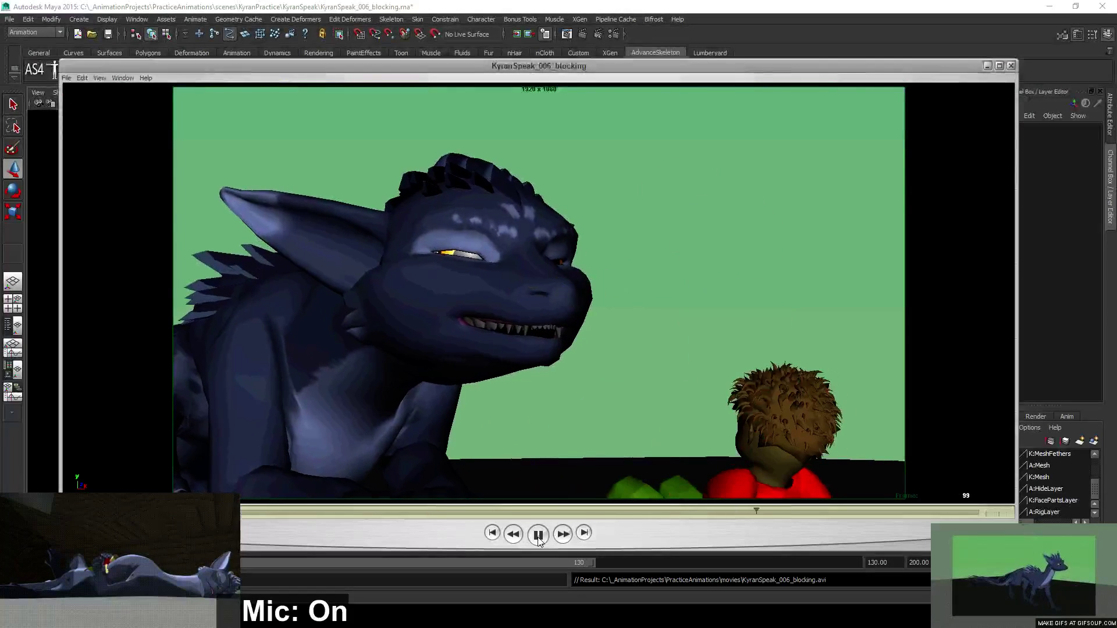
left_click(538, 534)
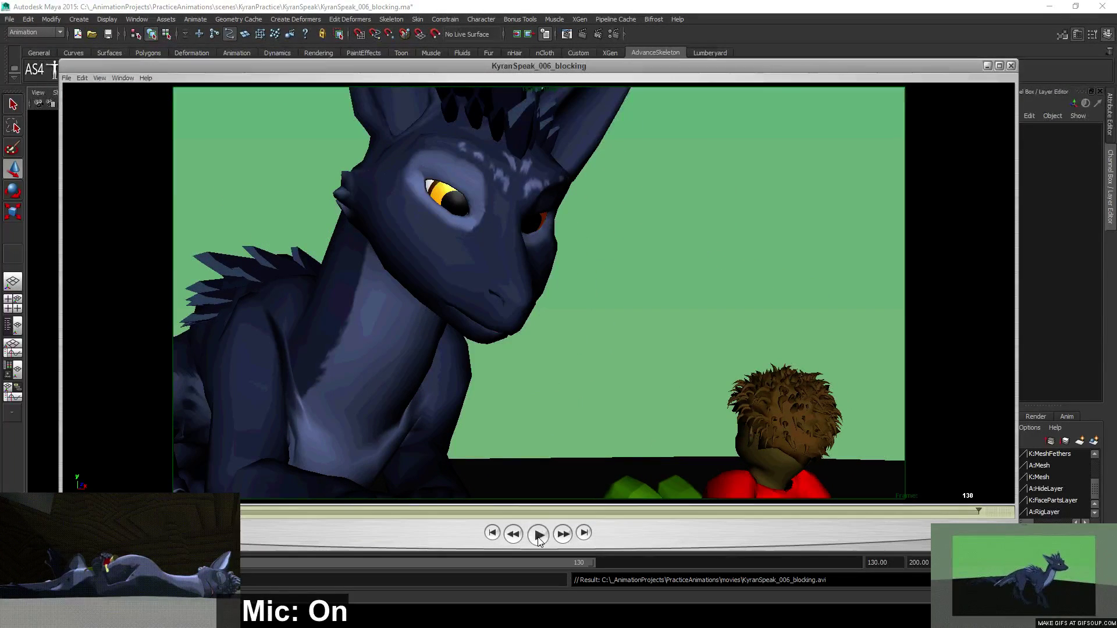
left_click(538, 535)
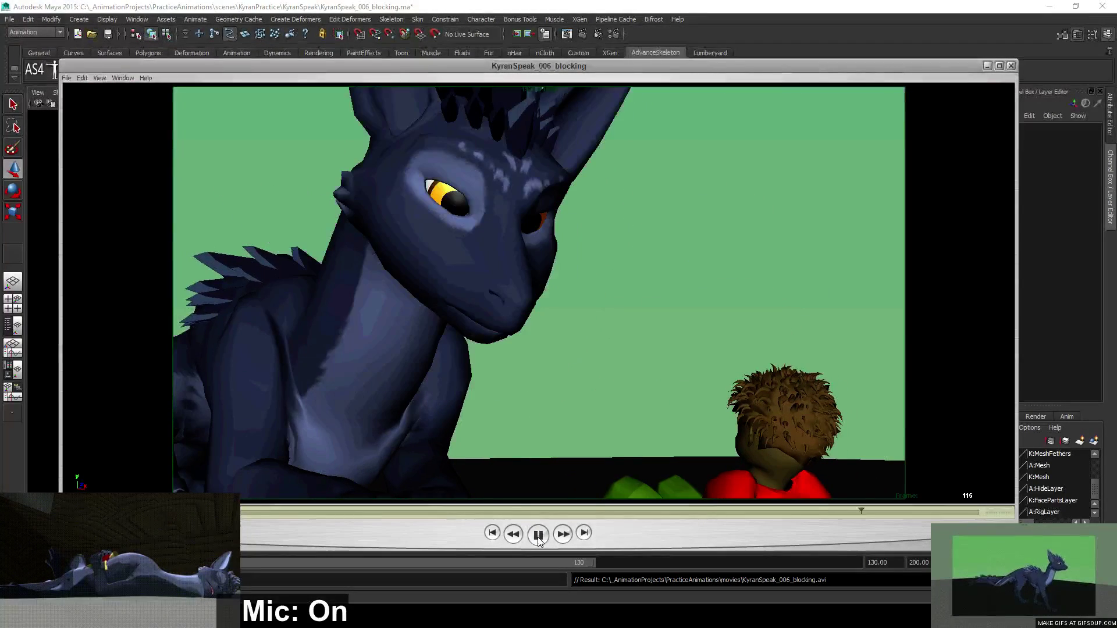
left_click(538, 535)
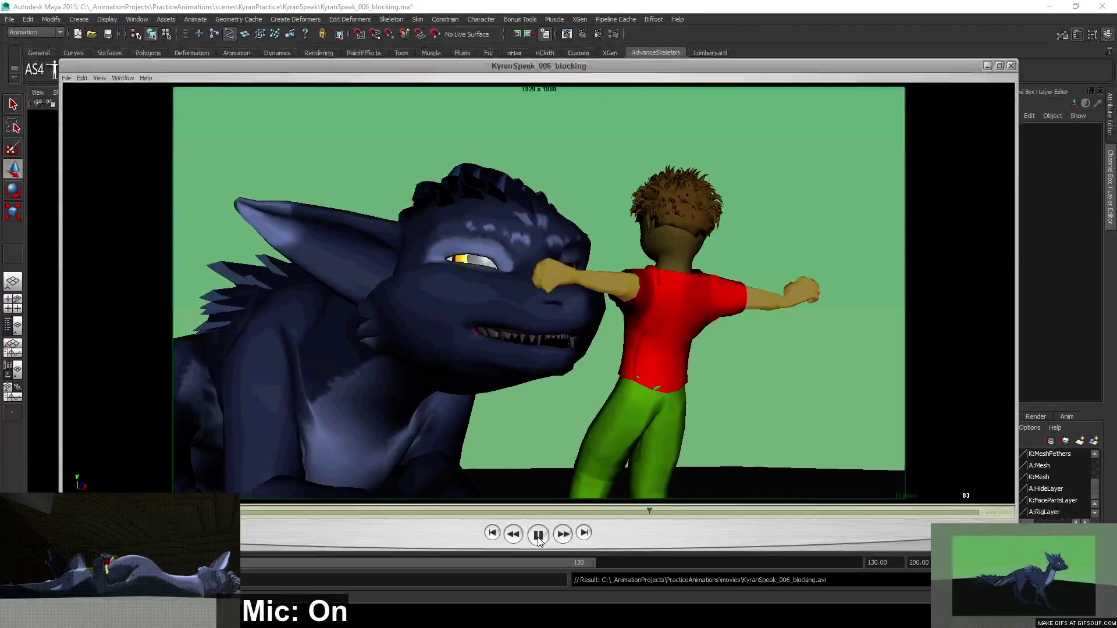
left_click(538, 535)
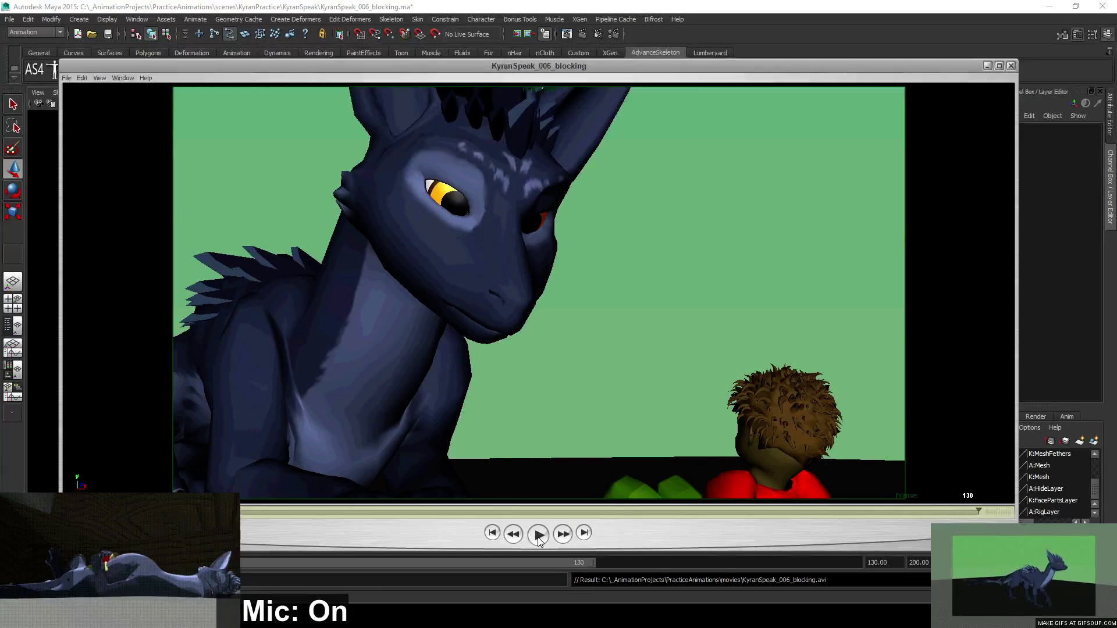
left_click(538, 535)
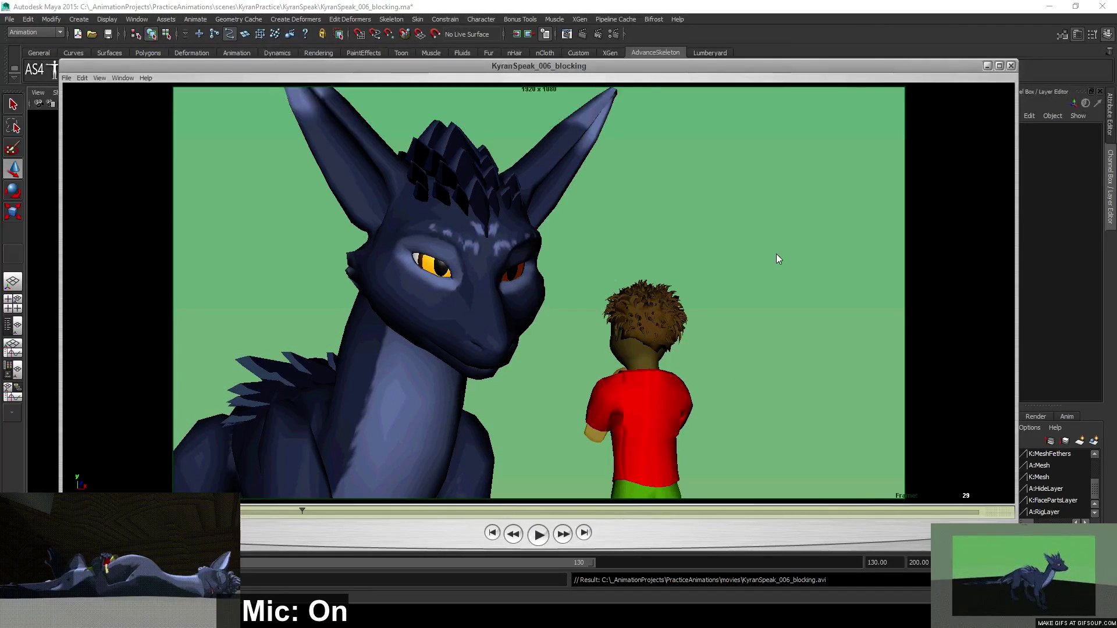
left_click(1011, 66)
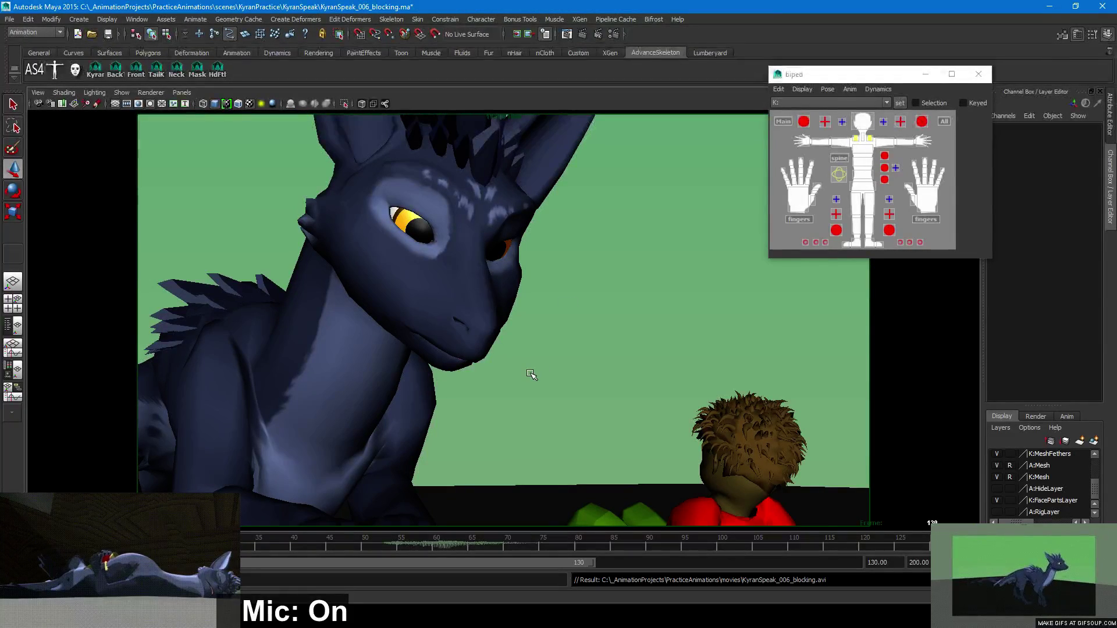
Restore the two-view layout and examine the dragon's pose in perspective at frames 130 and 38
key("space")
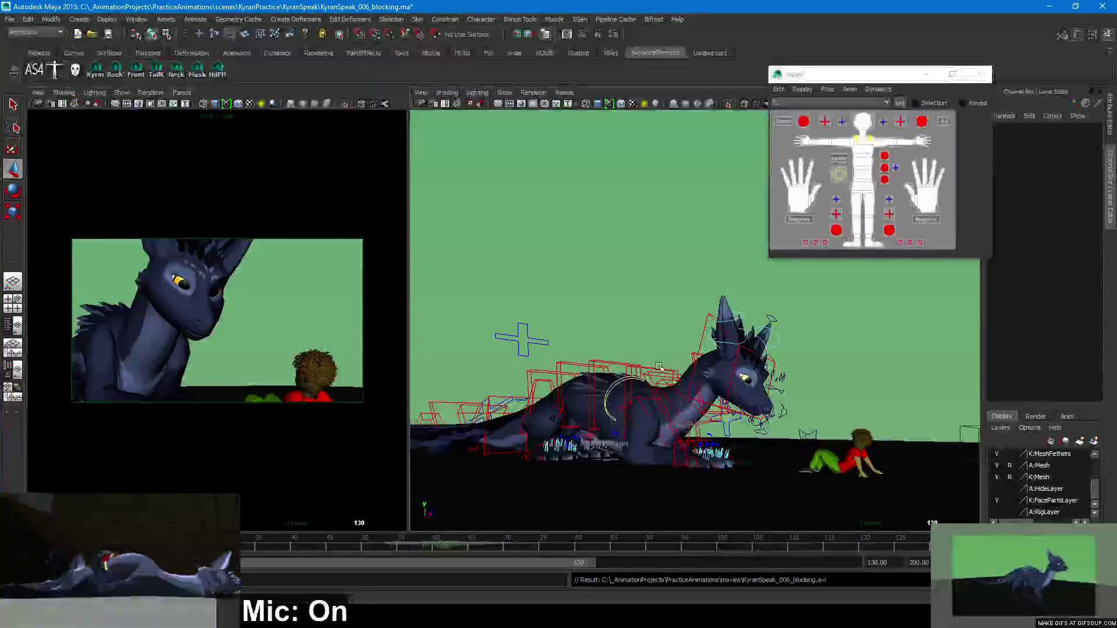
scroll(731, 367, "down", 3)
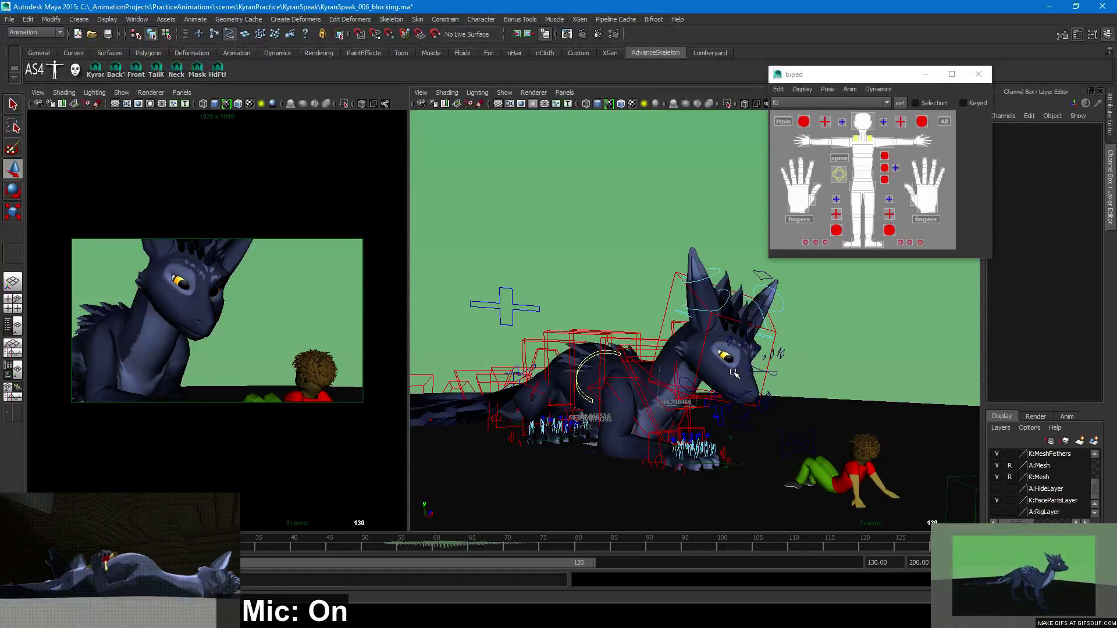
scroll(734, 373, "up", 2)
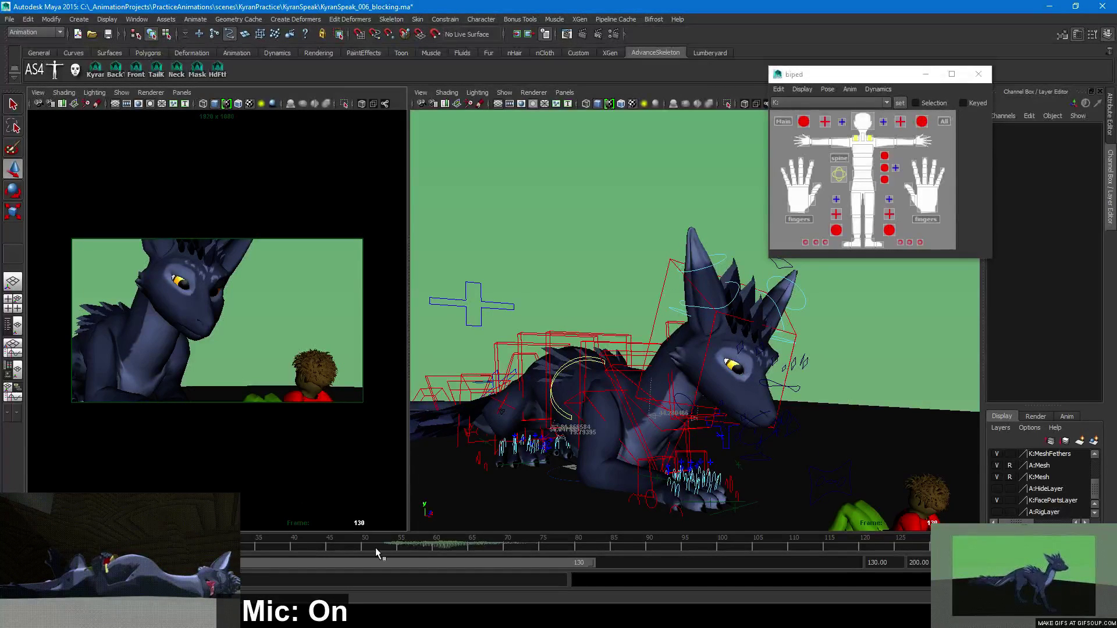
left_click_drag(376, 552, 279, 543)
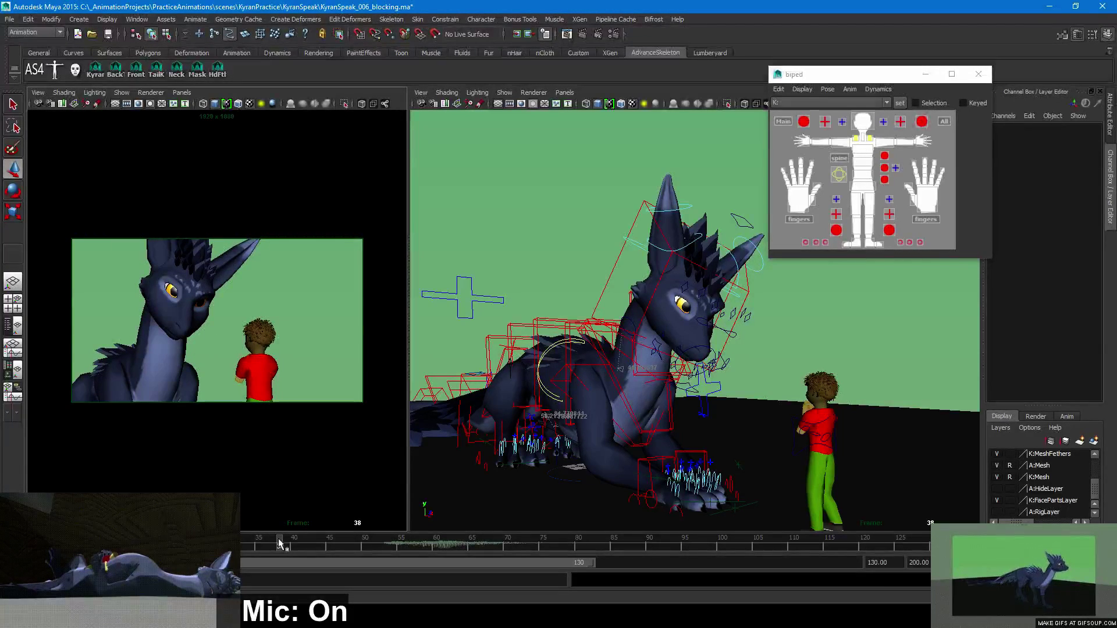
scroll(676, 435, "up", 1)
scroll(676, 435, "down", 1)
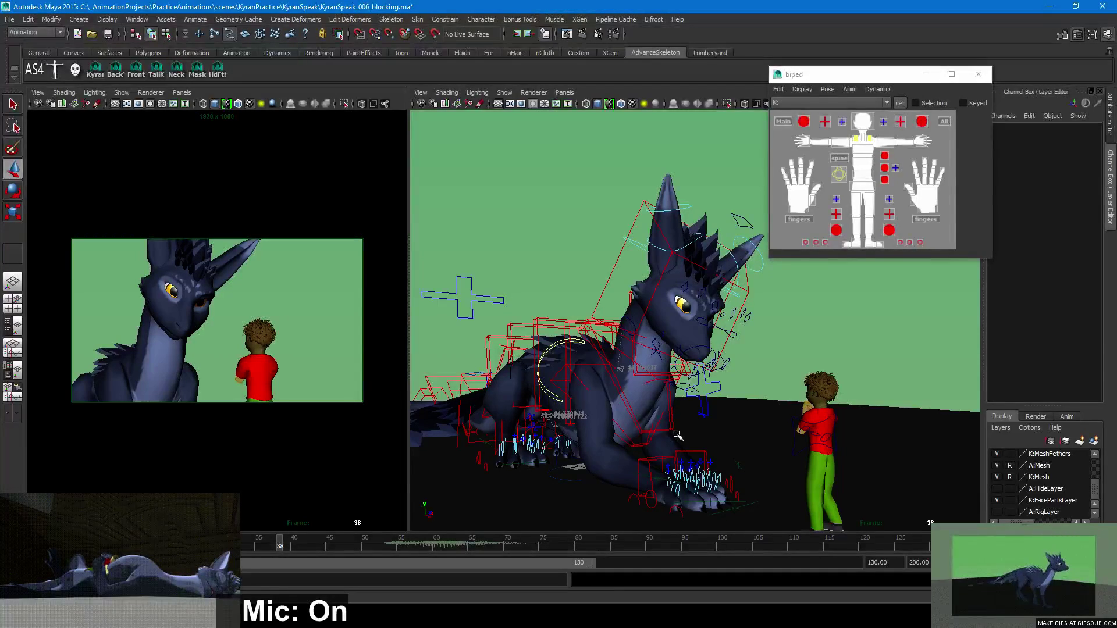
left_click_drag(789, 389, 699, 407, "alt")
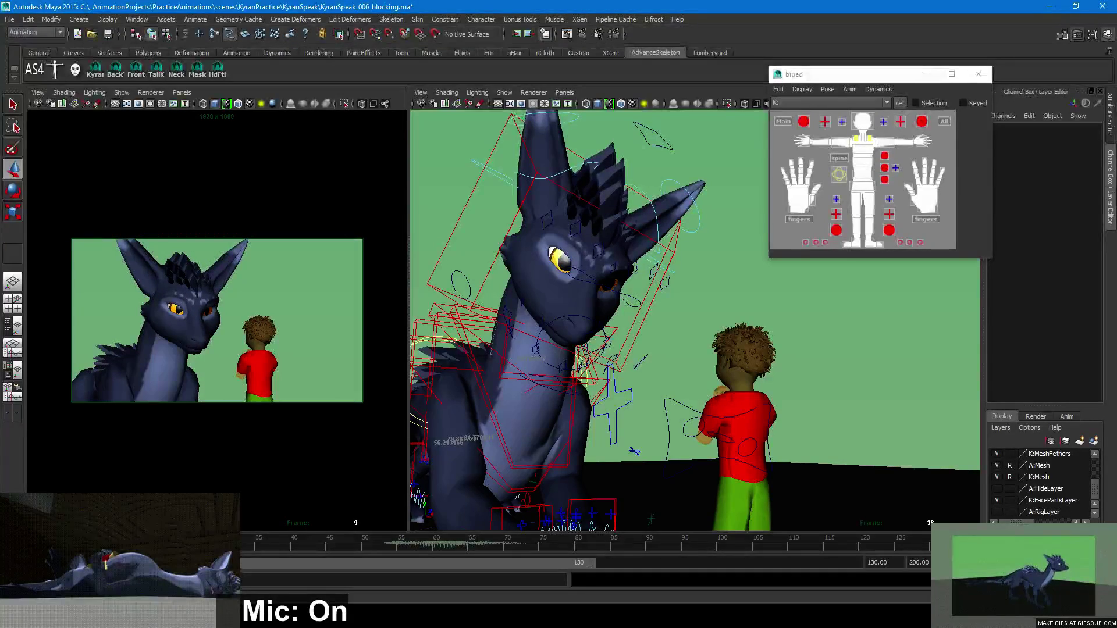
Scrub and play back the shot to review the dragon's head motion, stop playback and return to frame 43
mouse_move(244, 541)
left_mouse_down()
mouse_move(291, 511)
mouse_move(352, 503)
mouse_move(439, 543)
mouse_move(603, 545)
mouse_move(760, 526)
mouse_move(870, 533)
left_mouse_up()
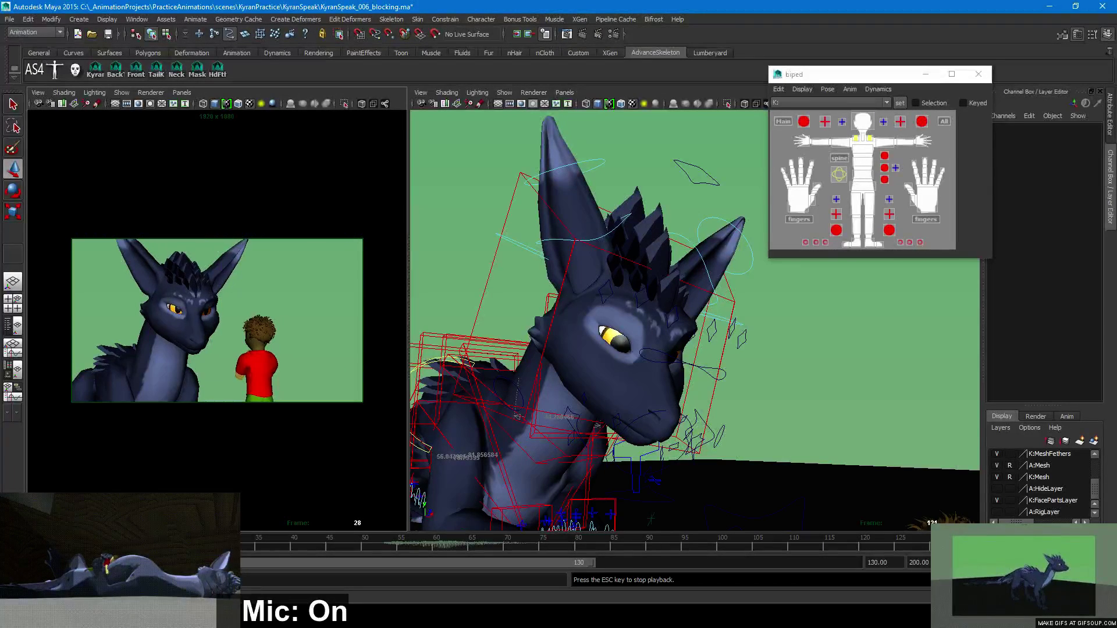
key("Escape")
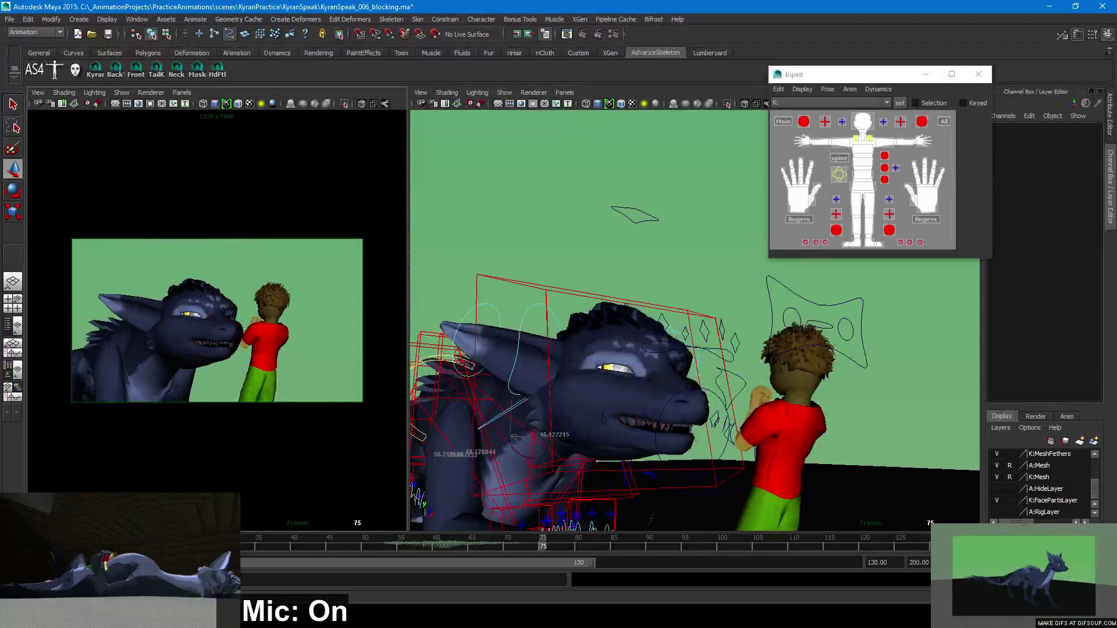
left_click_drag(420, 551, 300, 542)
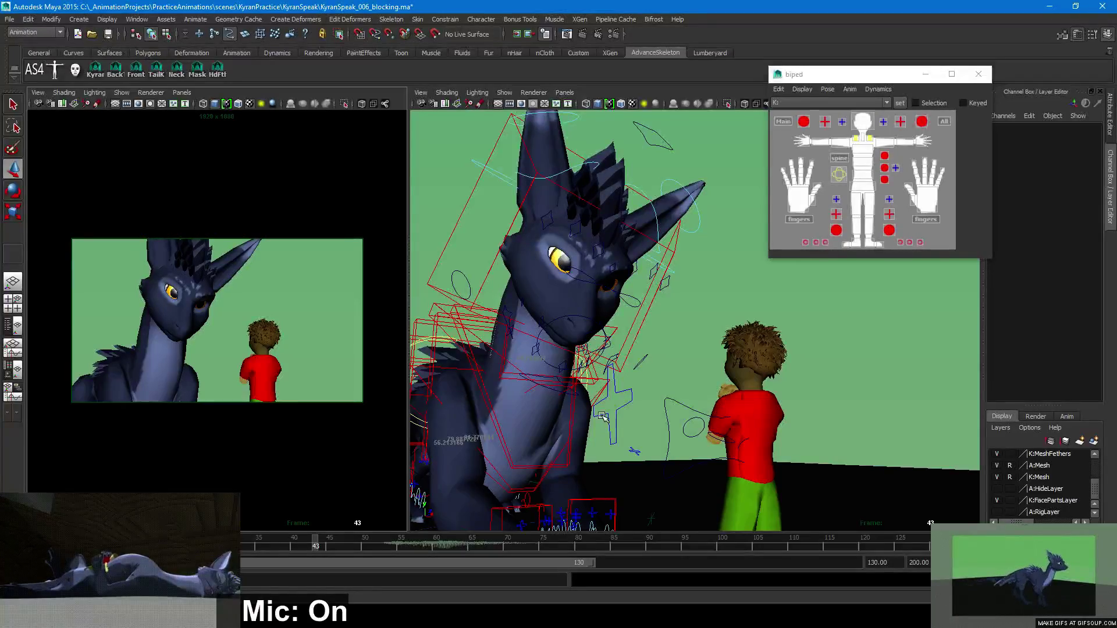
left_click_drag(620, 346, 679, 355, "alt")
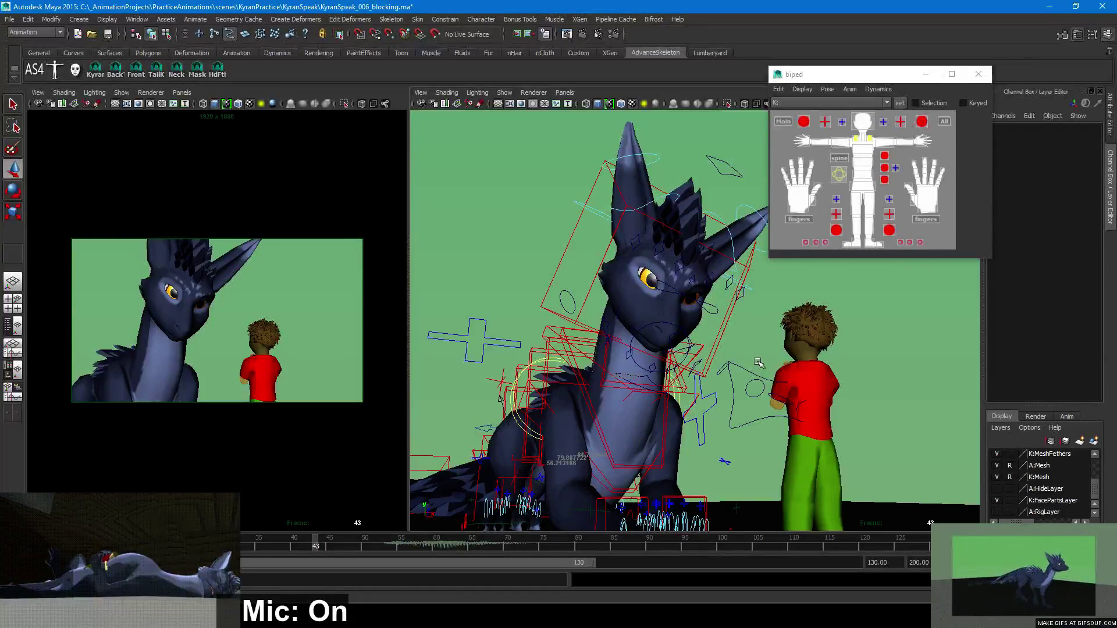
Examine the dragon's pose in perspective at frame 43, briefly selecting and deselecting its large head control
middle_click_drag(745, 360, 714, 340, "alt")
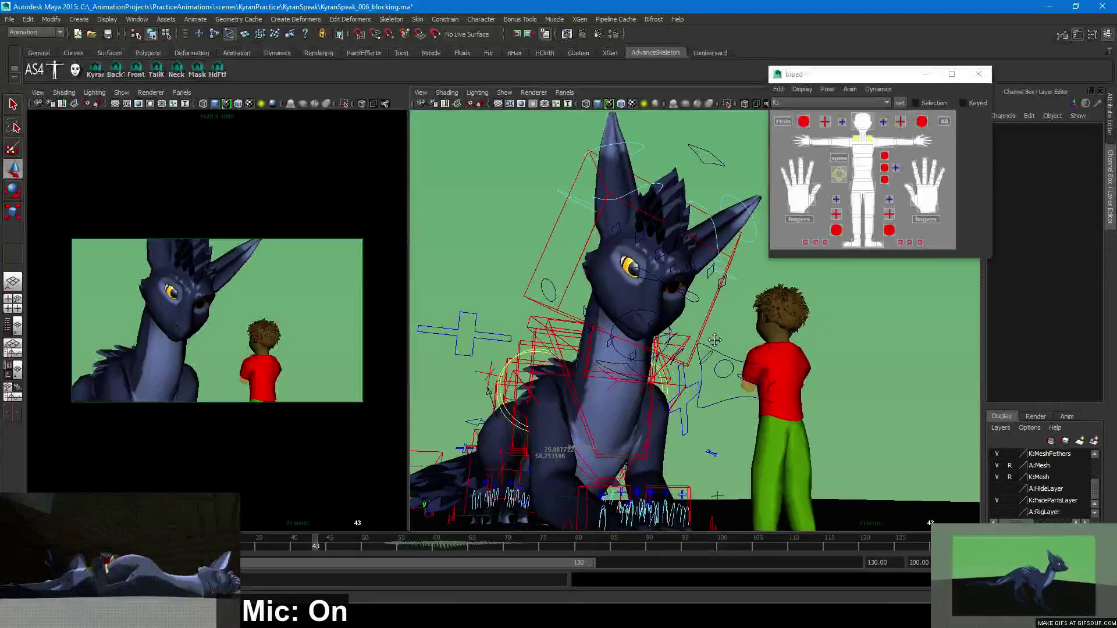
right_click_drag(738, 337, 738, 349, "alt")
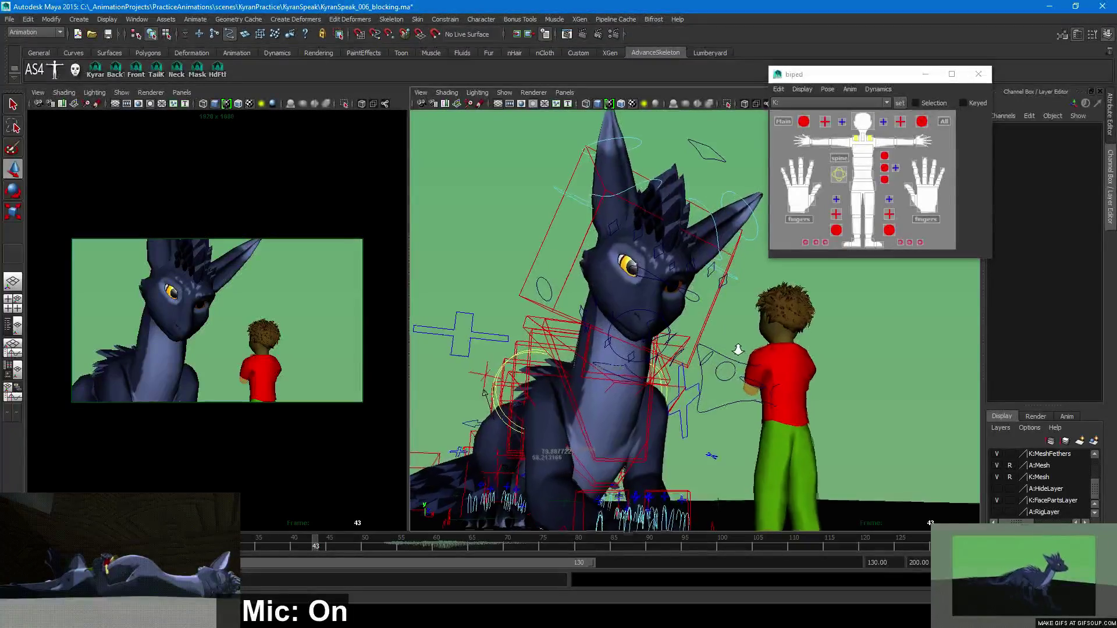
left_click_drag(737, 349, 704, 358, "alt")
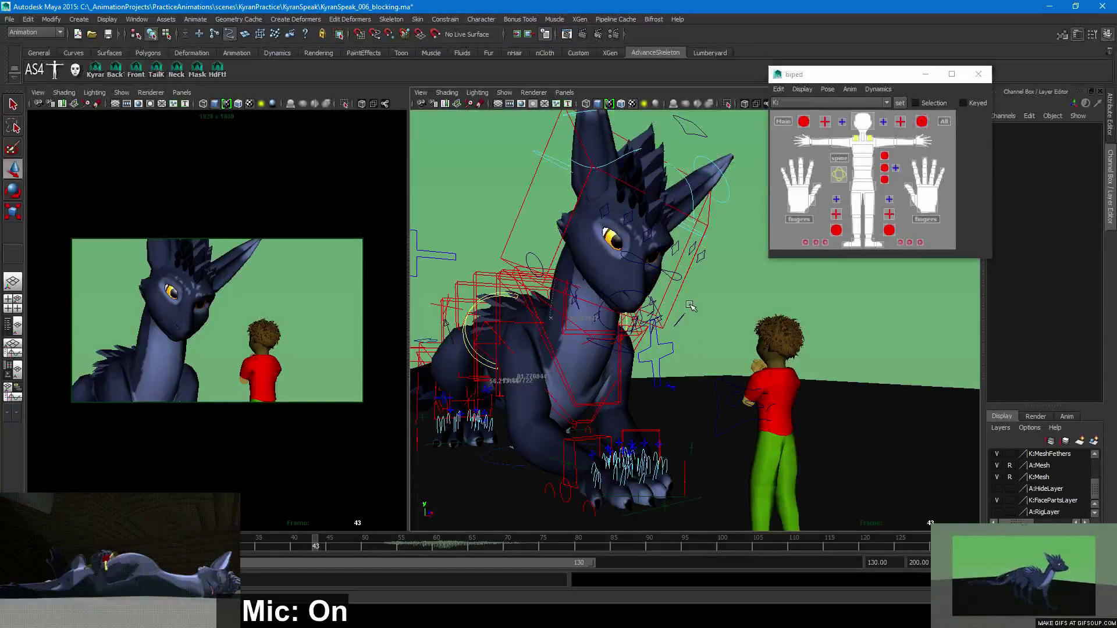
left_click(672, 296)
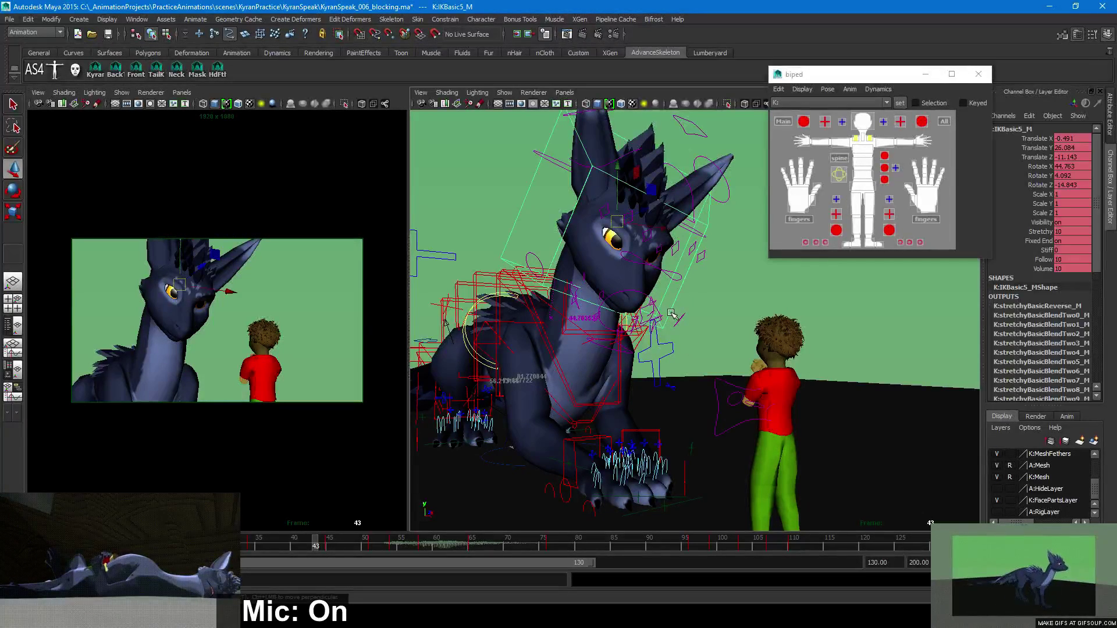
left_click(715, 283)
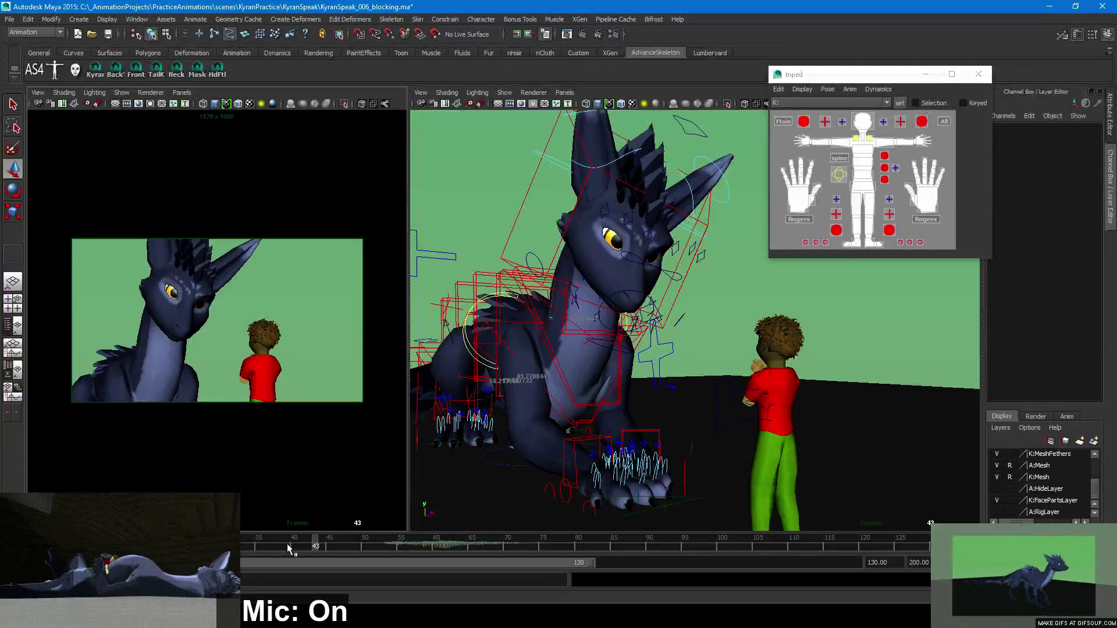
Scrub the dragon's blink between frames 33 and 41, stop at frame 39, and examine the pose in perspective
left_click_drag(288, 547, 244, 547)
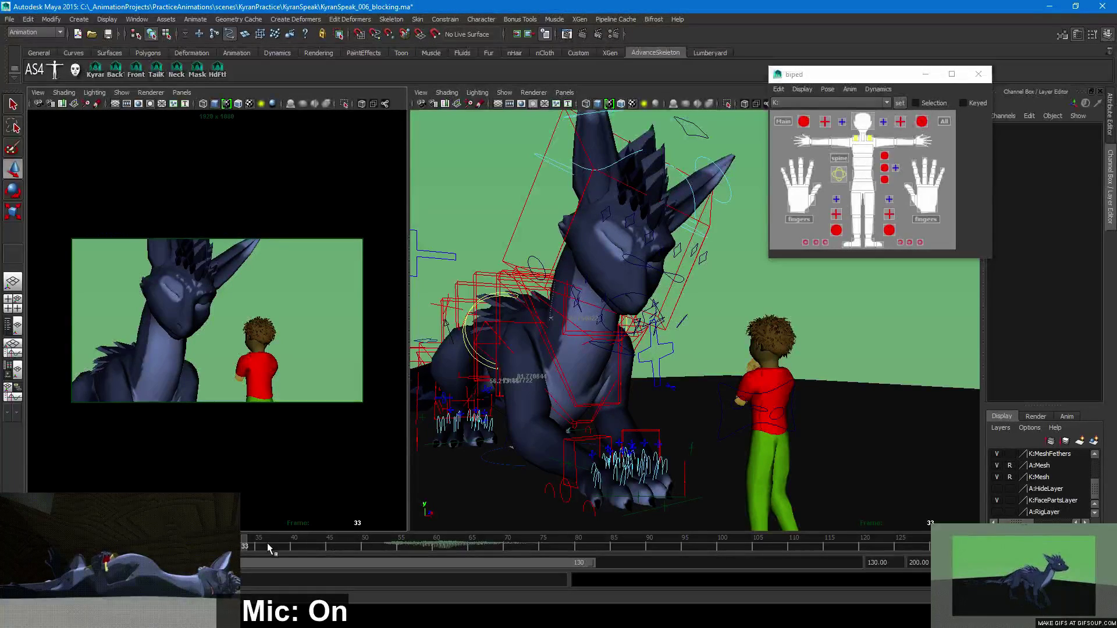
left_click_drag(267, 546, 305, 547)
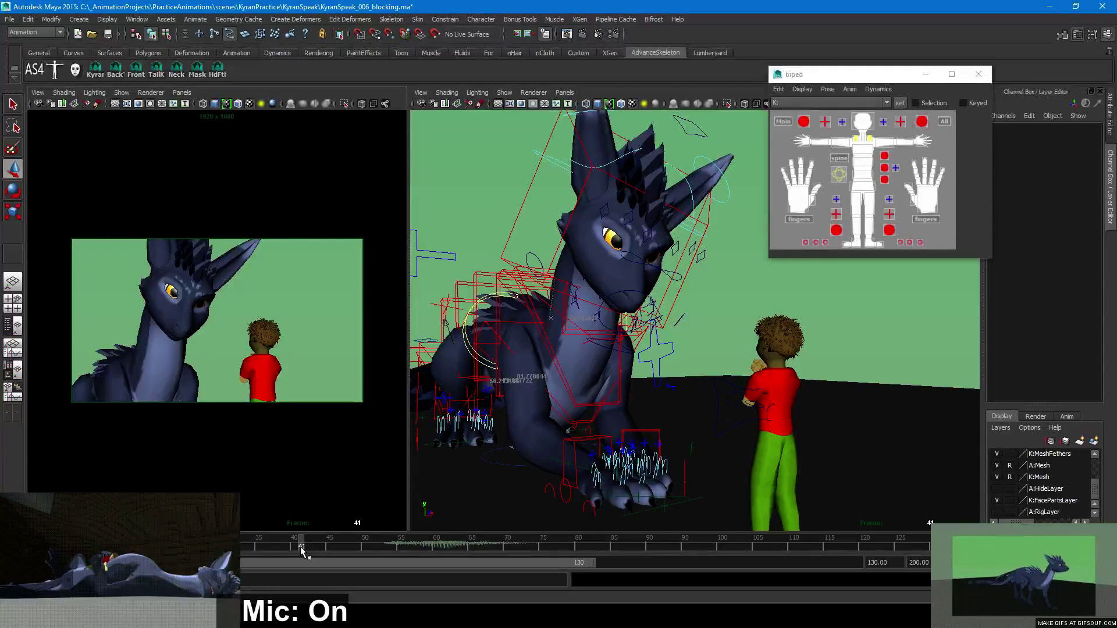
mouse_move(300, 546)
left_mouse_down()
mouse_move(345, 548)
mouse_move(244, 543)
mouse_move(285, 530)
left_mouse_up()
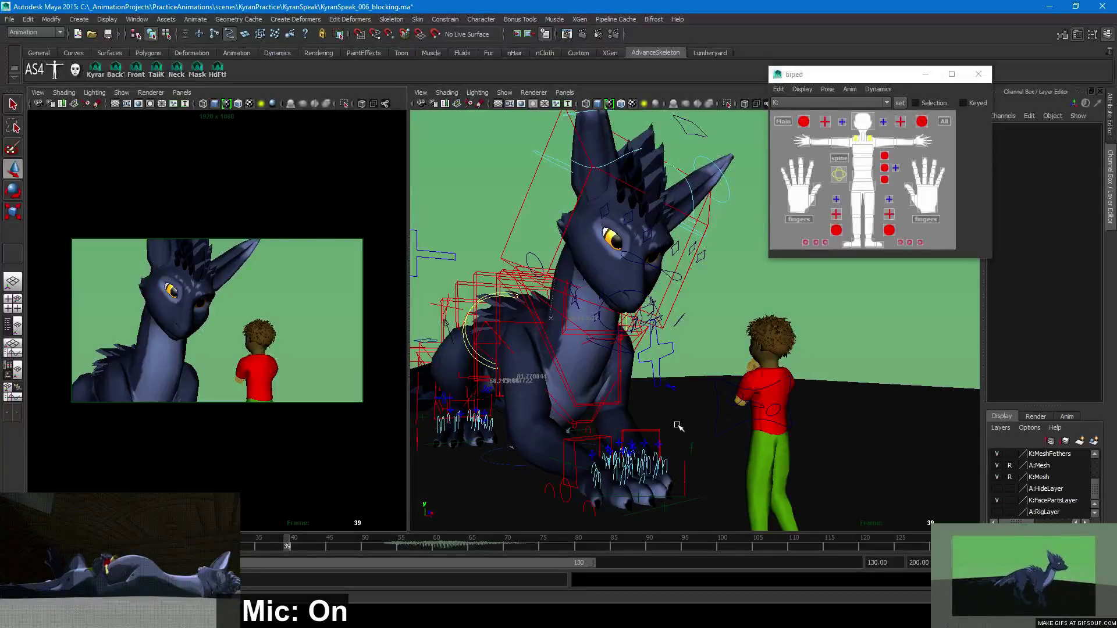
left_click_drag(724, 368, 668, 392, "alt")
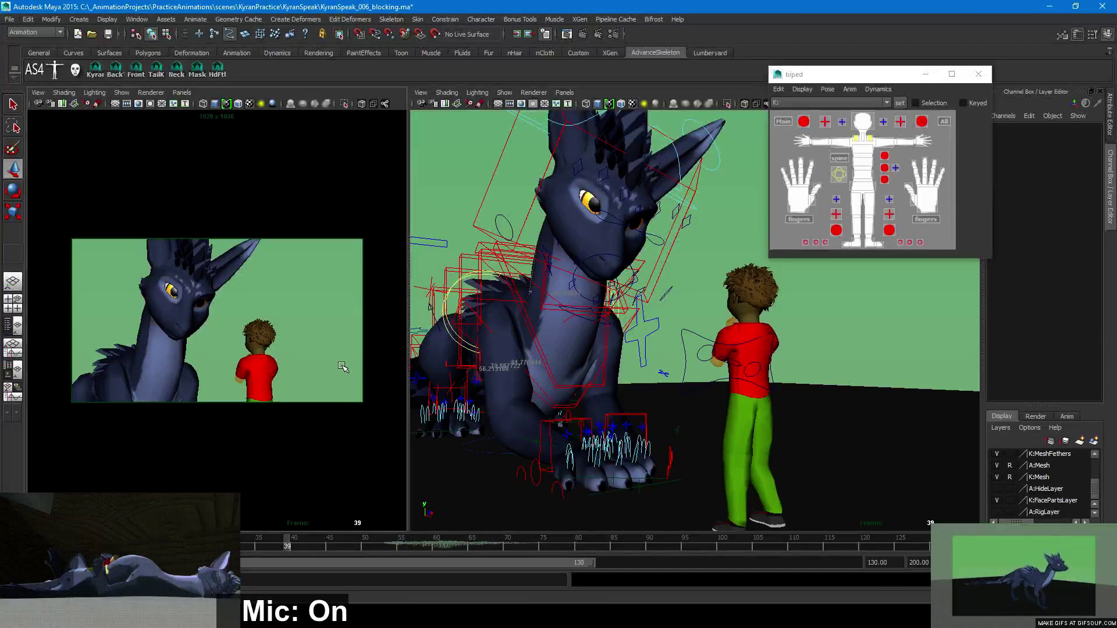
Play the shot back from frame 1 and park the timeline at frame 40
left_click_drag(273, 549, 81, 548)
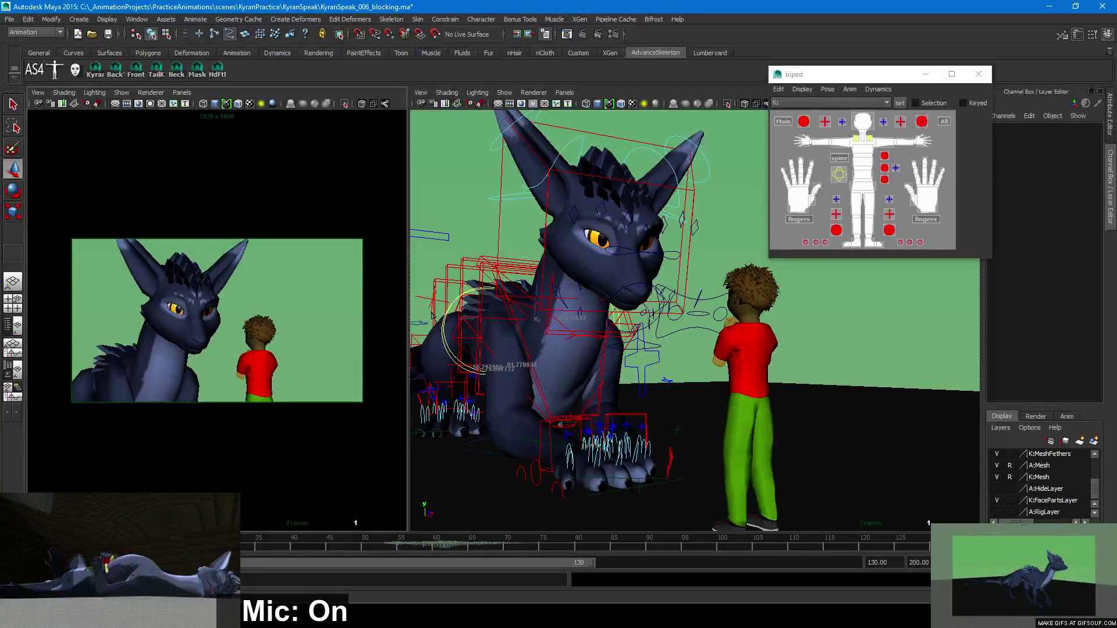
key("alt+v")
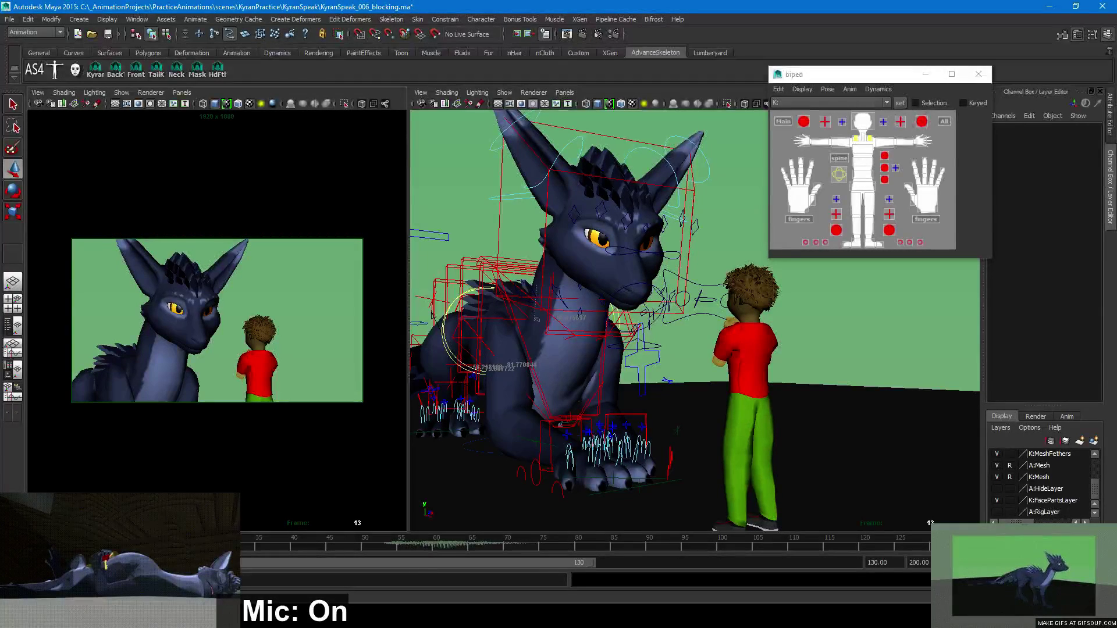
left_click(280, 541)
left_click_drag(286, 540, 293, 541)
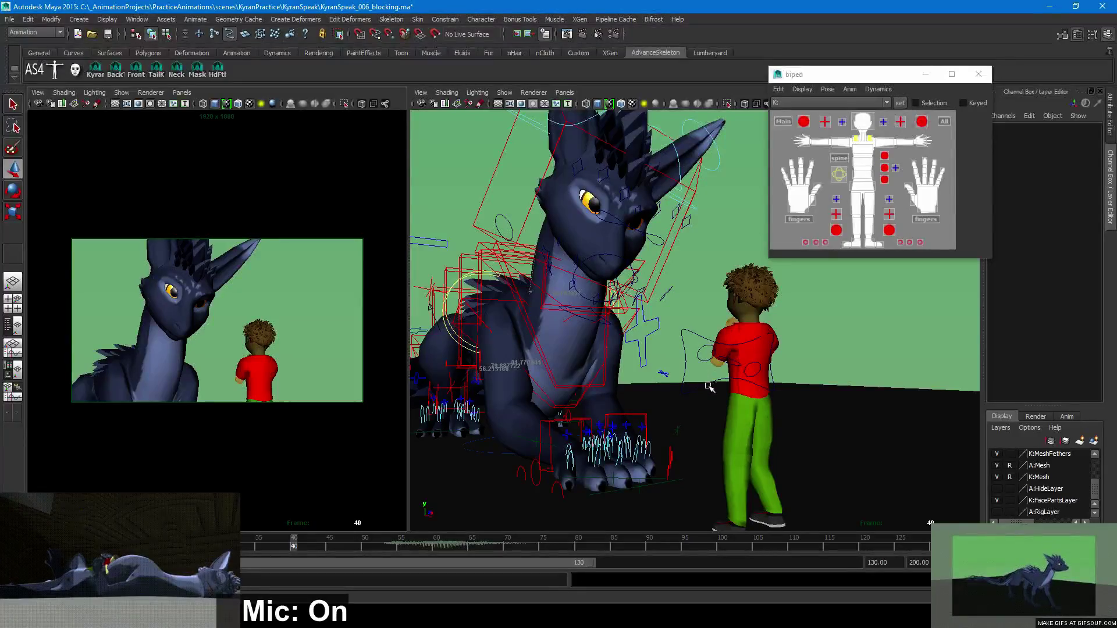
Select the dragon's eye aim control and compare the poses between frames 39 and 48
left_click_drag(708, 382, 723, 375, "alt")
right_click_drag(723, 375, 671, 374, "alt")
middle_click_drag(671, 374, 680, 384, "alt")
left_click_drag(680, 384, 700, 403, "alt")
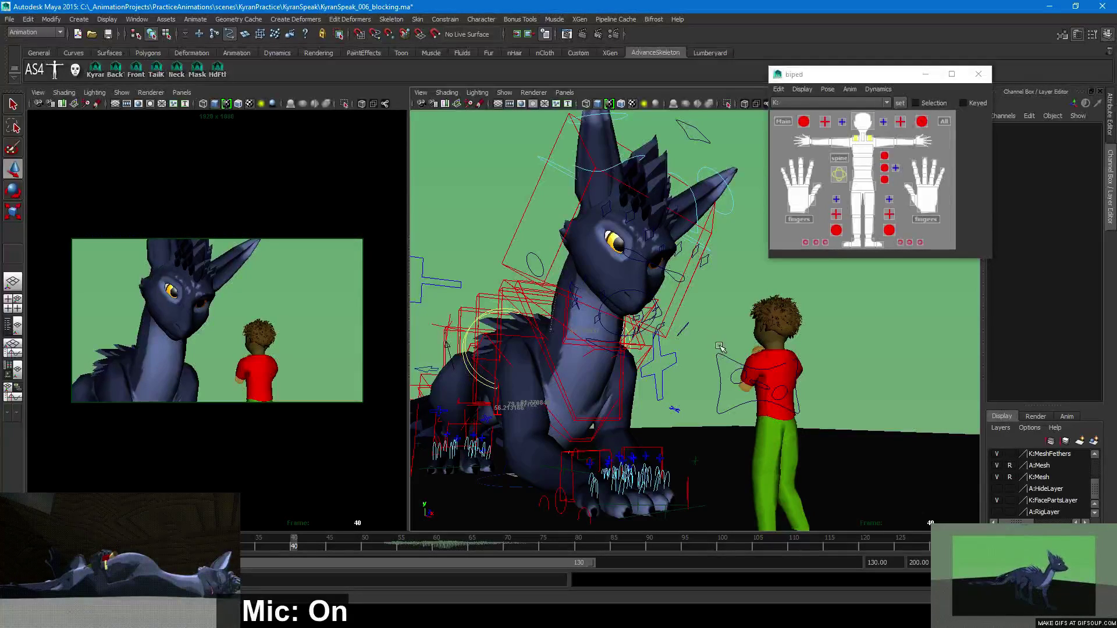
left_click(704, 370)
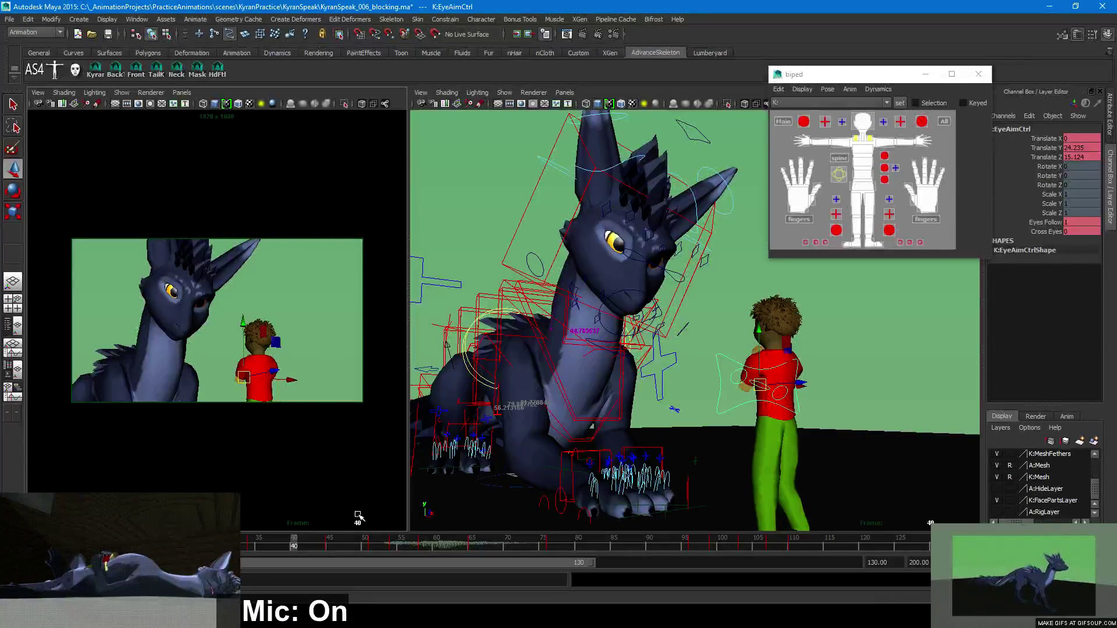
left_click(297, 541)
left_click(329, 542)
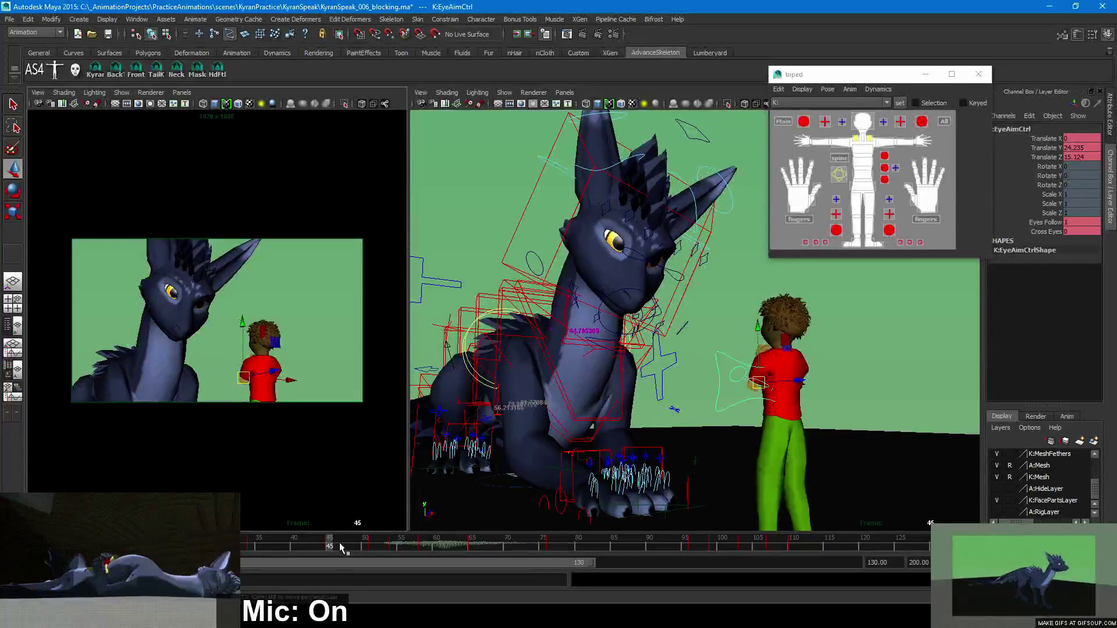
mouse_move(351, 543)
left_mouse_down()
mouse_move(369, 544)
mouse_move(353, 546)
left_mouse_up()
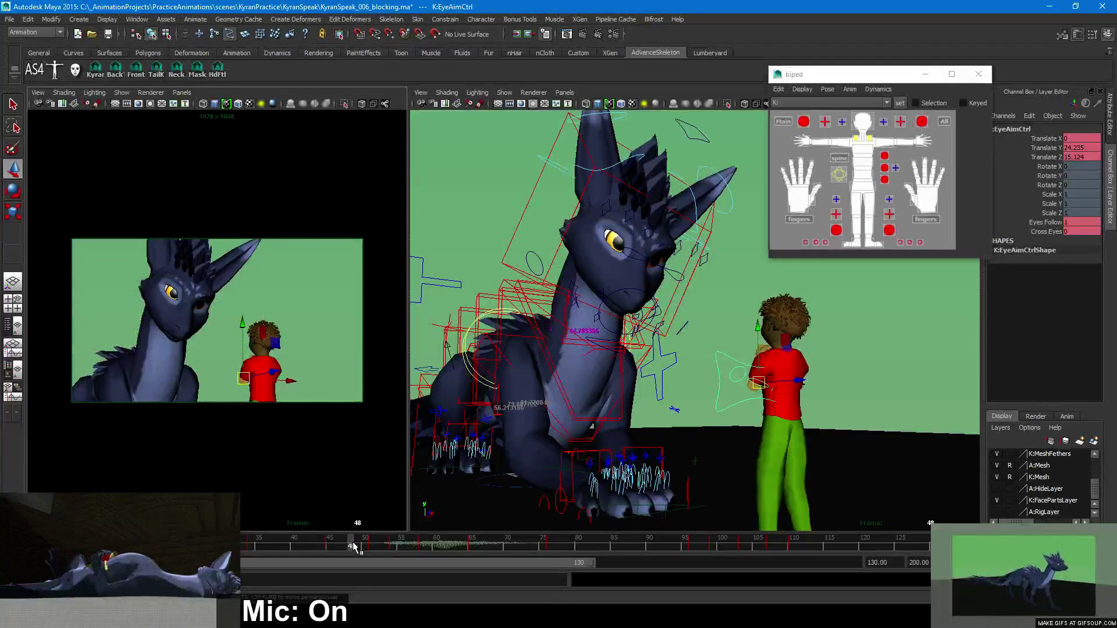
left_click_drag(351, 547, 286, 548)
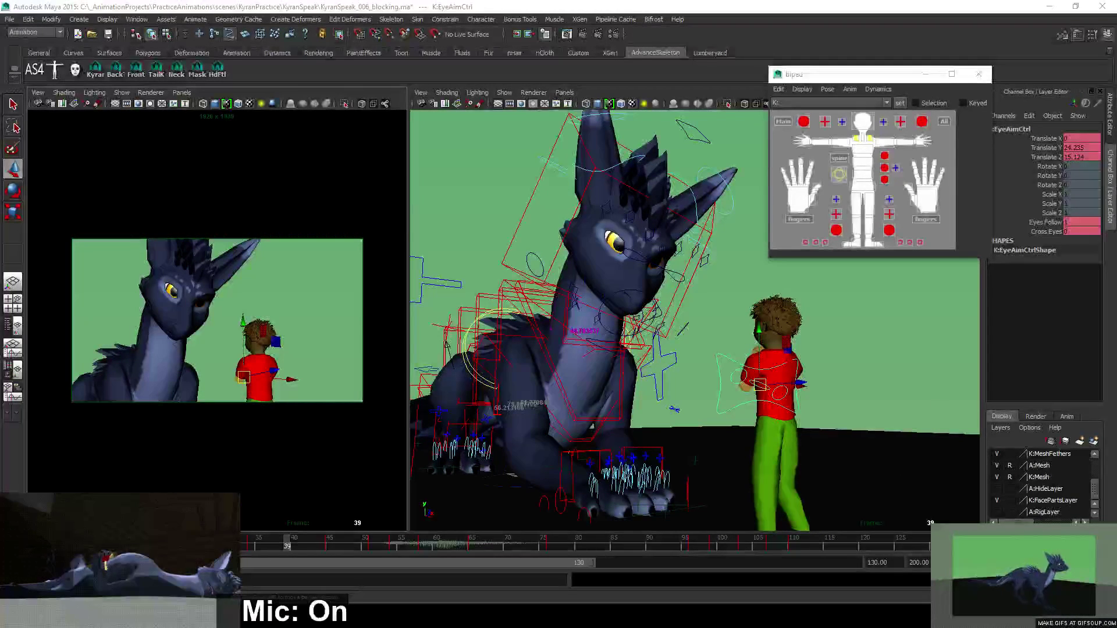
Switch to Photos, compare the BabyKyranStandV001 and BabyKyranStandV002 sketches, and move the viewer off the scene
left_click(651, 3)
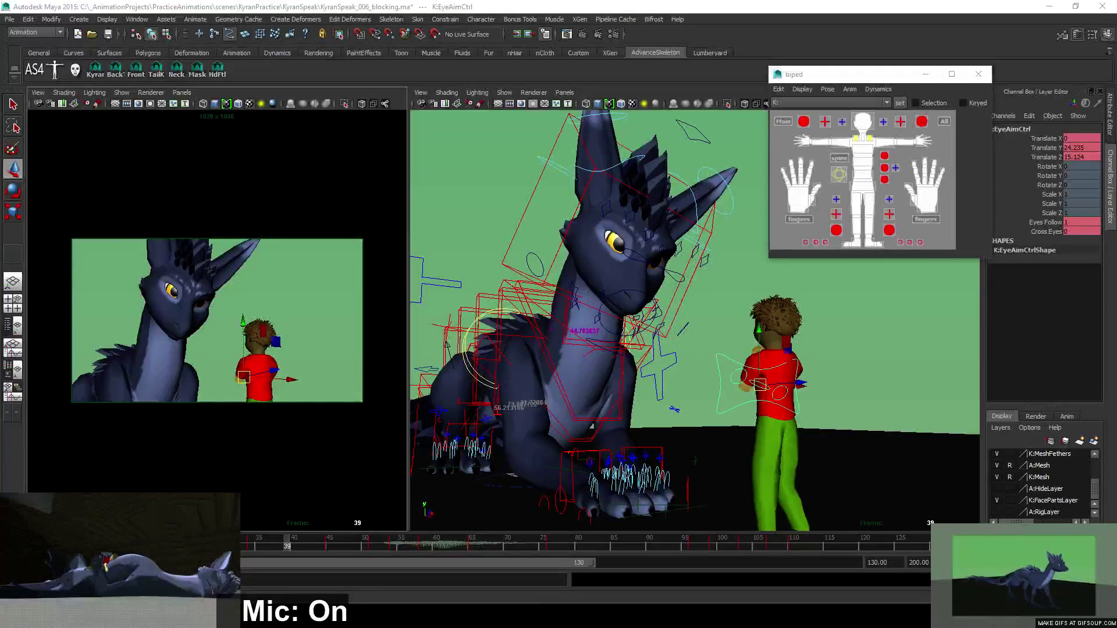
key("alt+Tab")
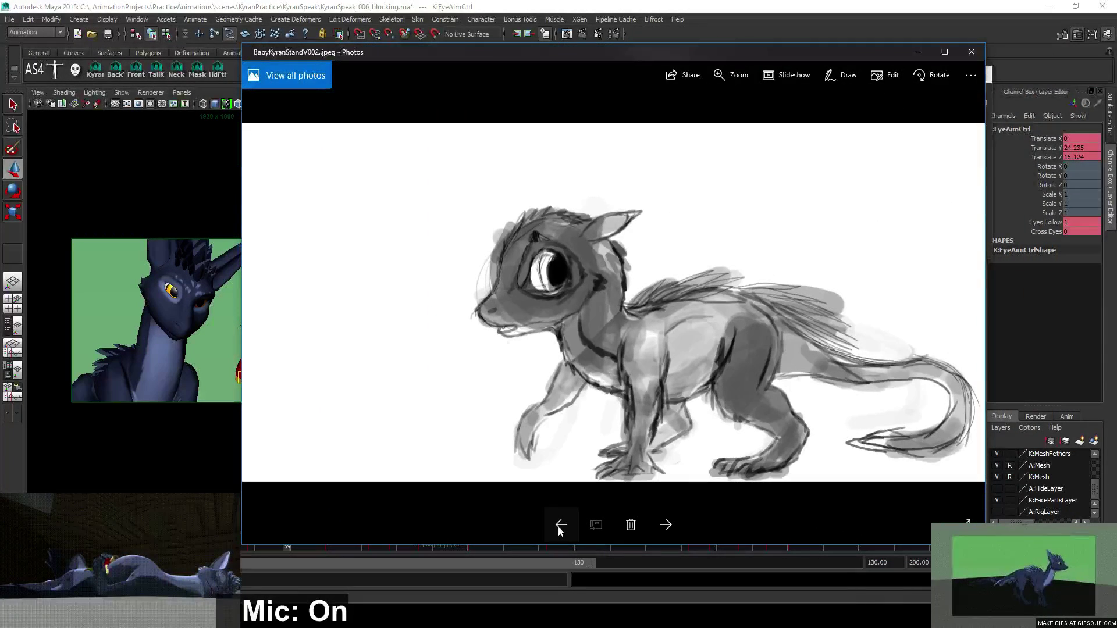
left_click(560, 525)
left_click(666, 525)
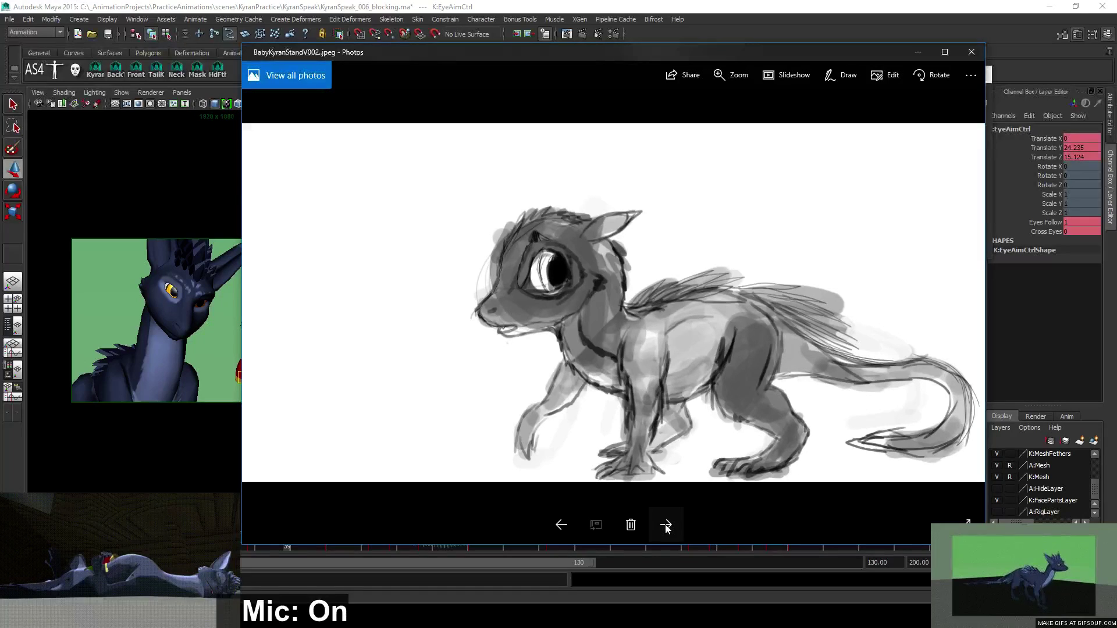
left_click(574, 531)
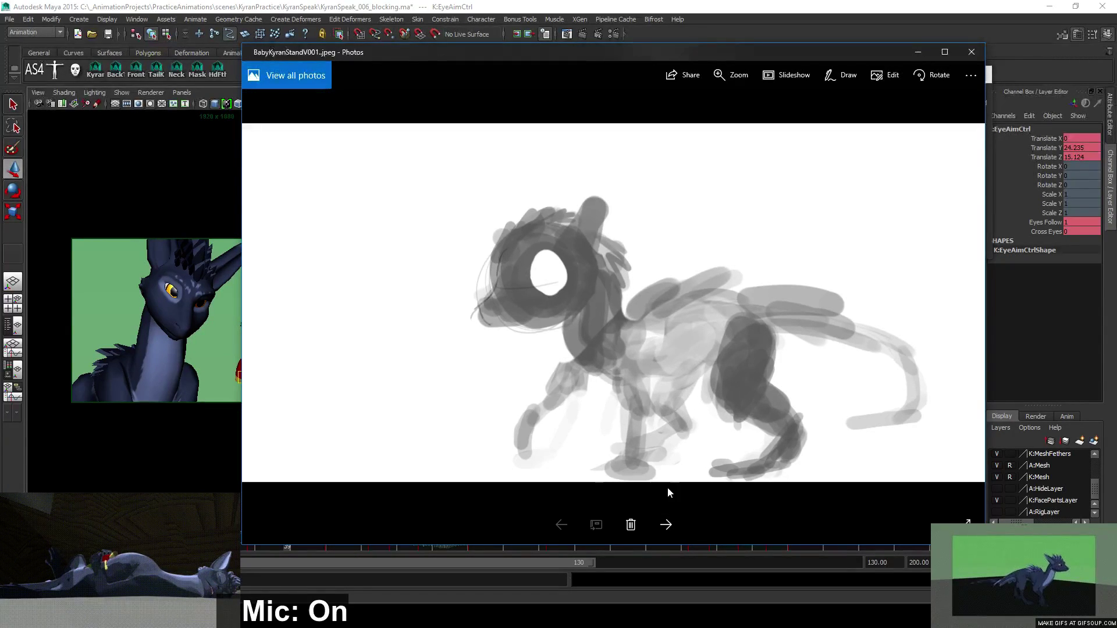
left_click(667, 526)
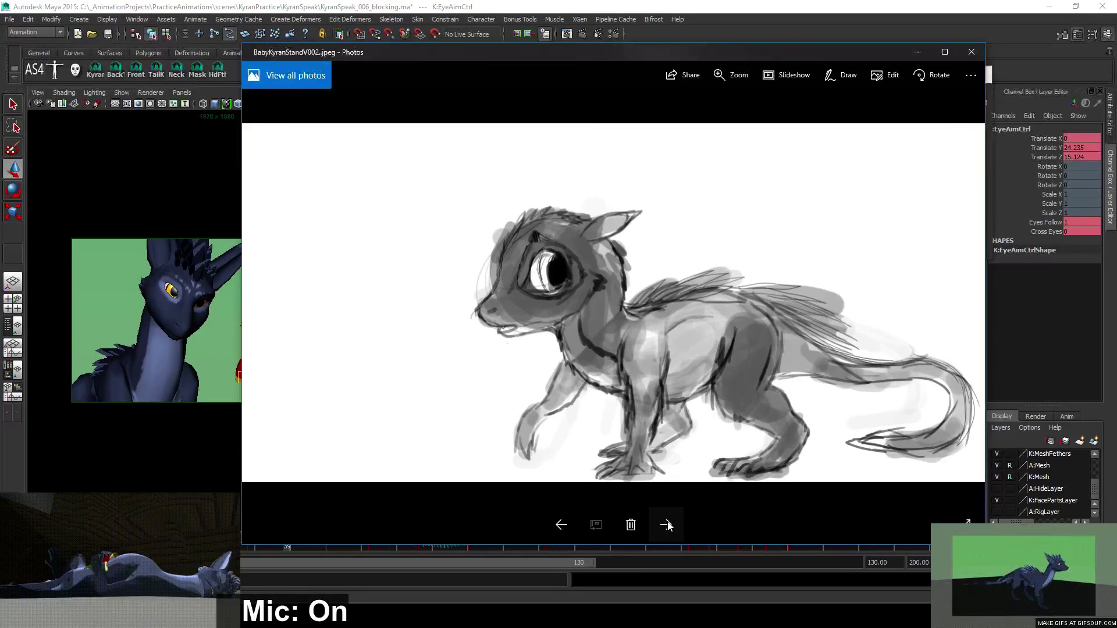
left_click(668, 525)
left_click(565, 525)
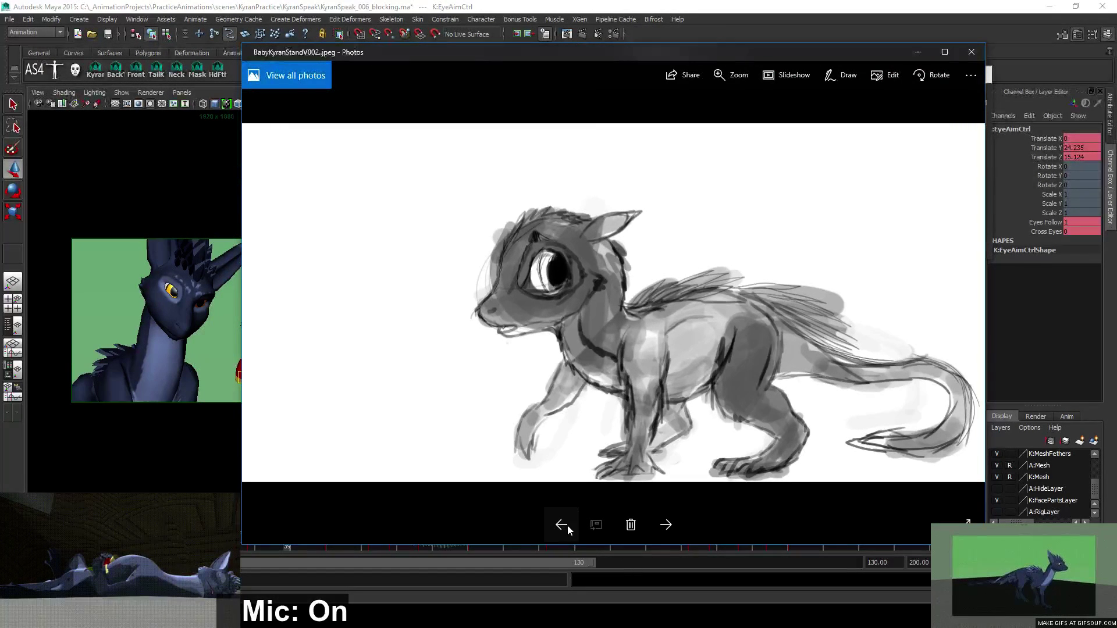
left_click(666, 526)
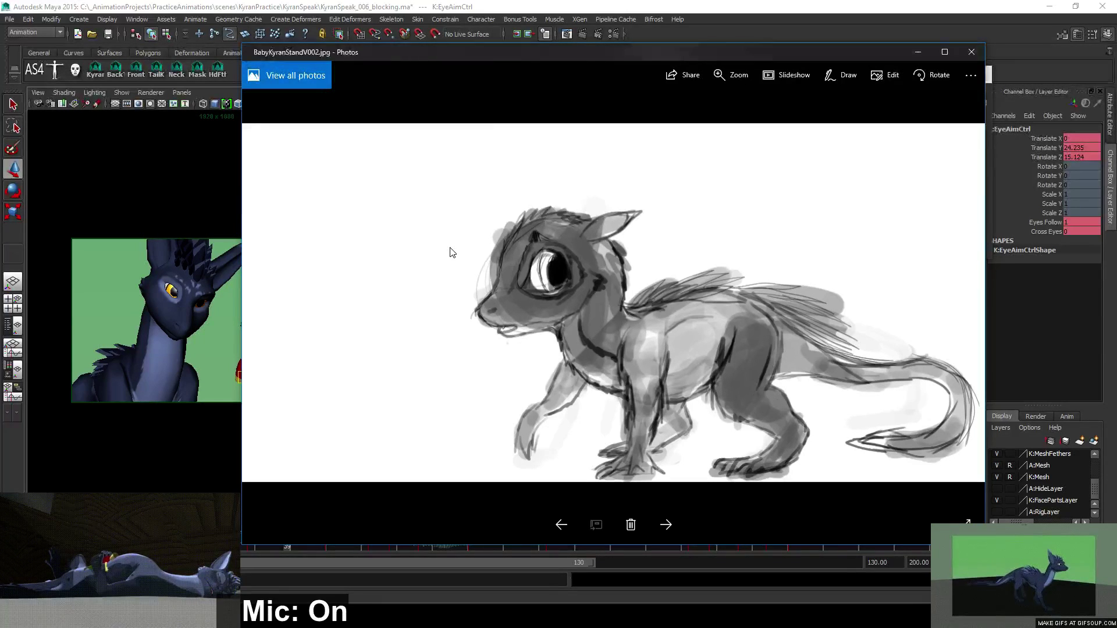
left_click_drag(556, 50, 584, 50)
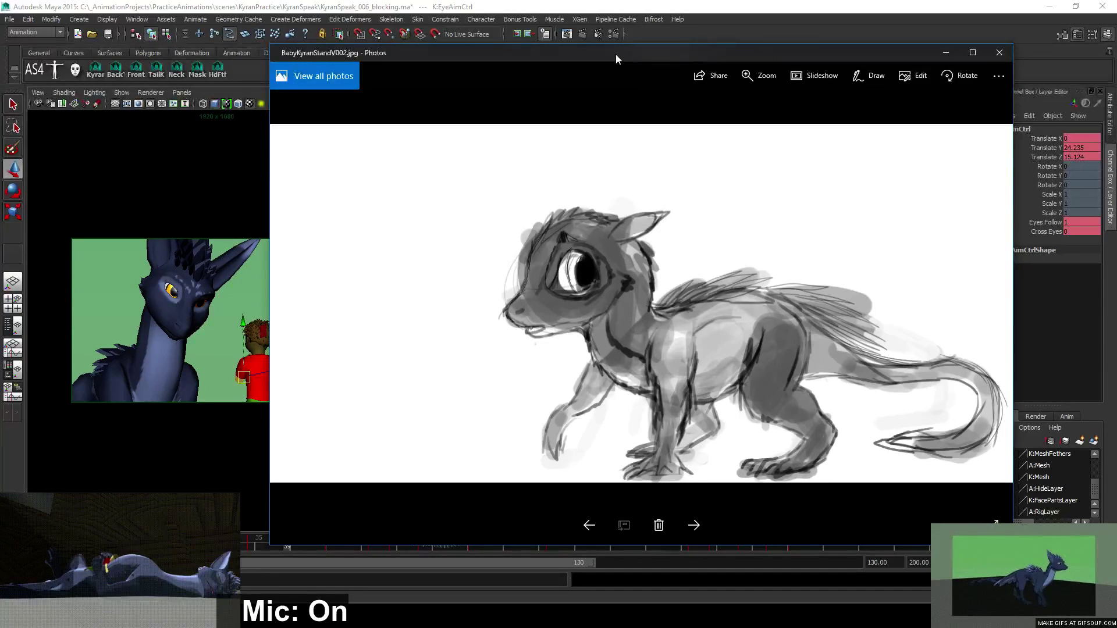
left_click_drag(616, 54, 1116, 68)
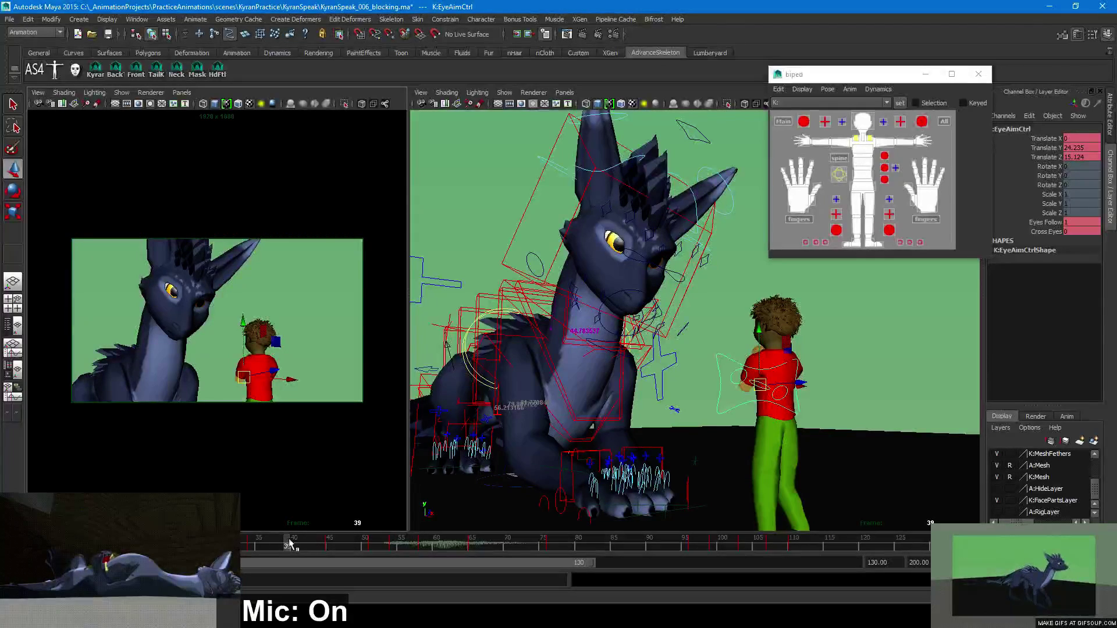
Scrub the shot from frame 39 through 44 to the open-mouthed dragon pose at frame 58
mouse_move(287, 544)
left_mouse_down()
mouse_move(271, 545)
mouse_move(441, 534)
mouse_move(308, 545)
left_mouse_up()
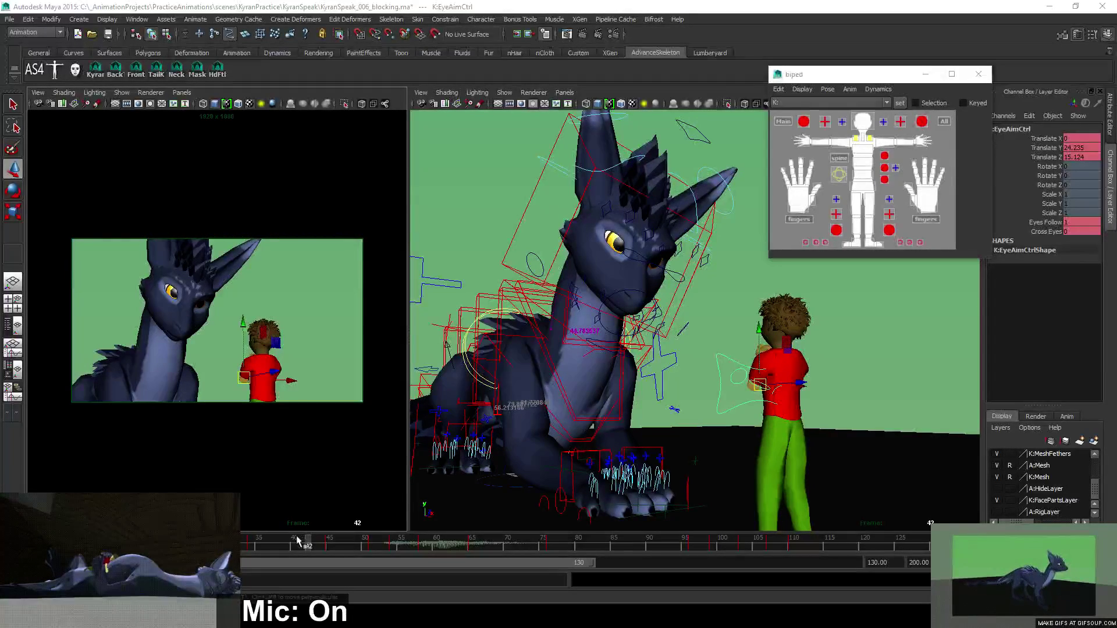
left_click(319, 545)
left_click_drag(319, 545, 323, 546)
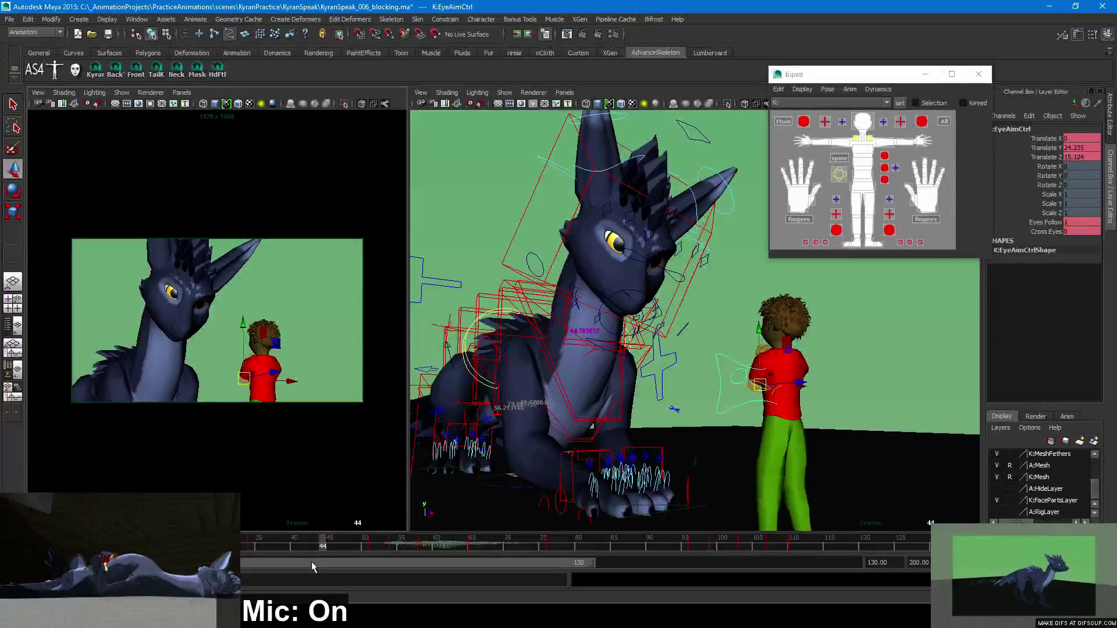
left_click_drag(324, 549, 429, 545)
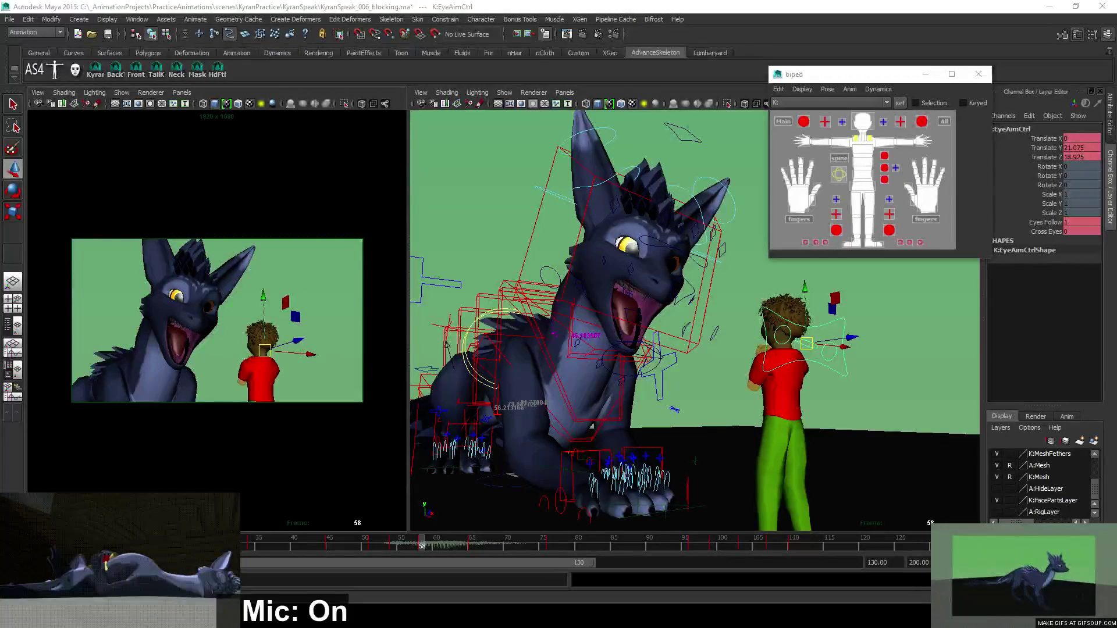
Bring the reference images KyranMeetsHuman023 and PoseKyranMeetingHuman001 over the scene one after the other to examine their poses
left_click_drag(1116, 80, 822, 80)
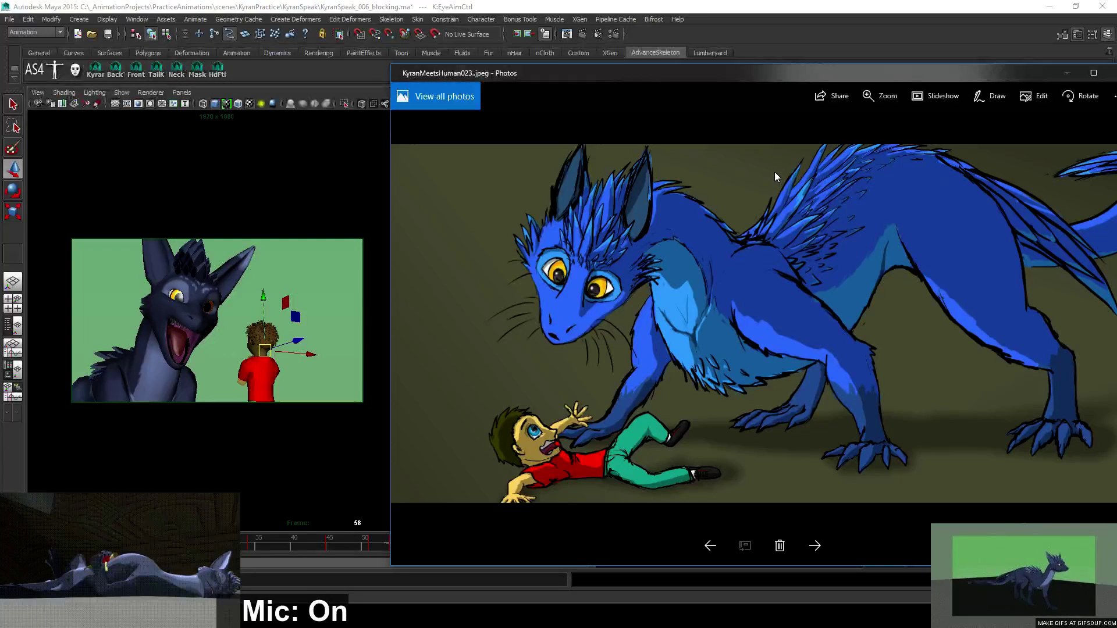
left_click_drag(777, 71, 727, 62)
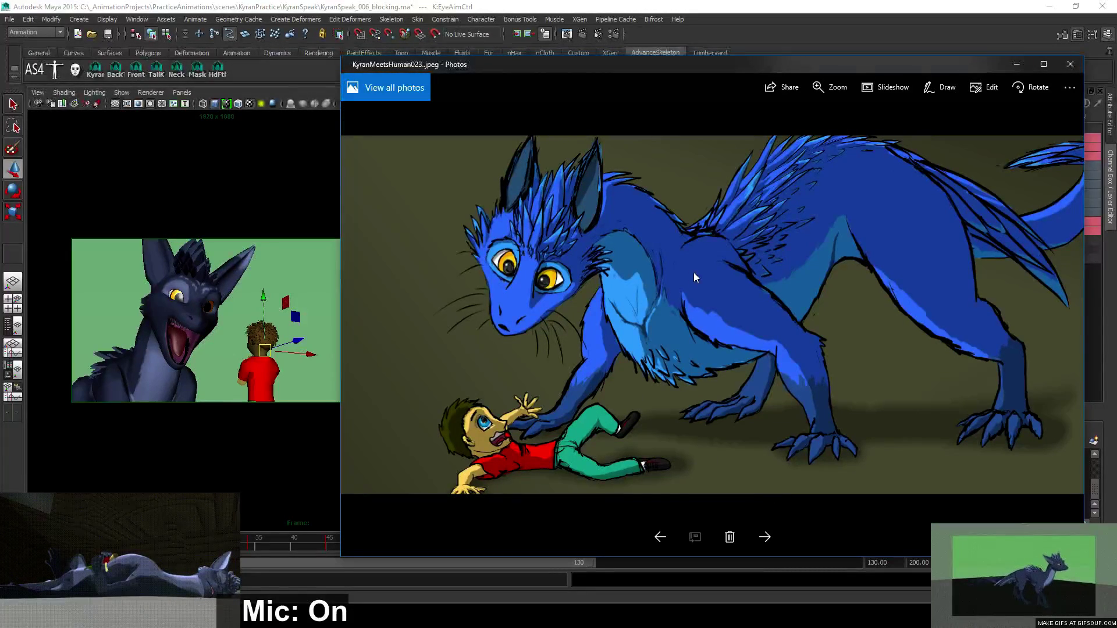
left_click_drag(795, 61, 1116, 64)
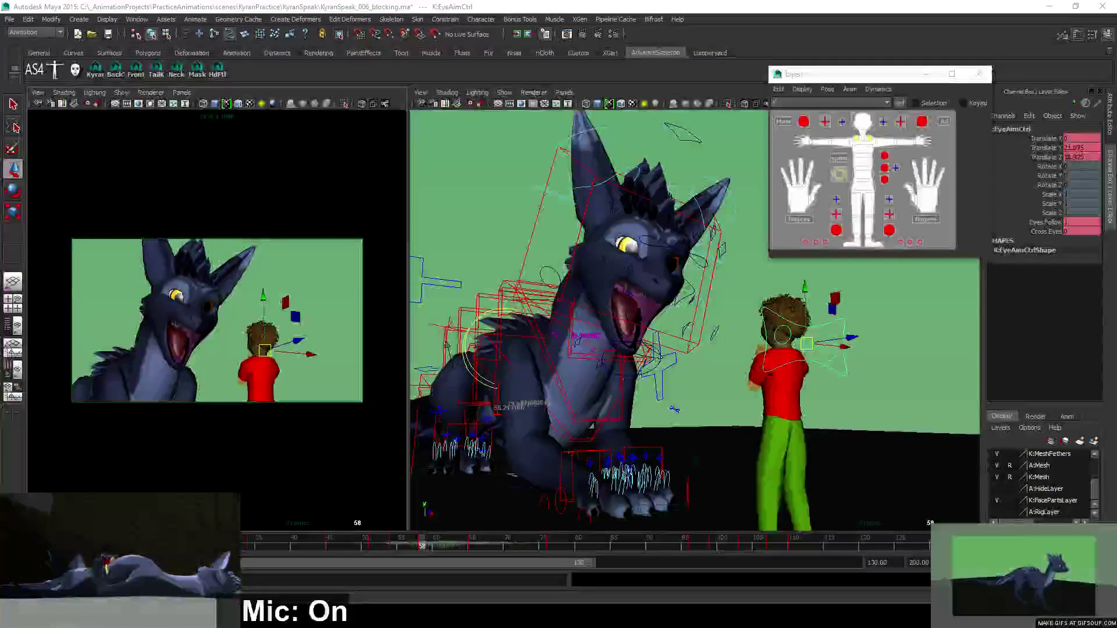
left_click_drag(1116, 110, 744, 98)
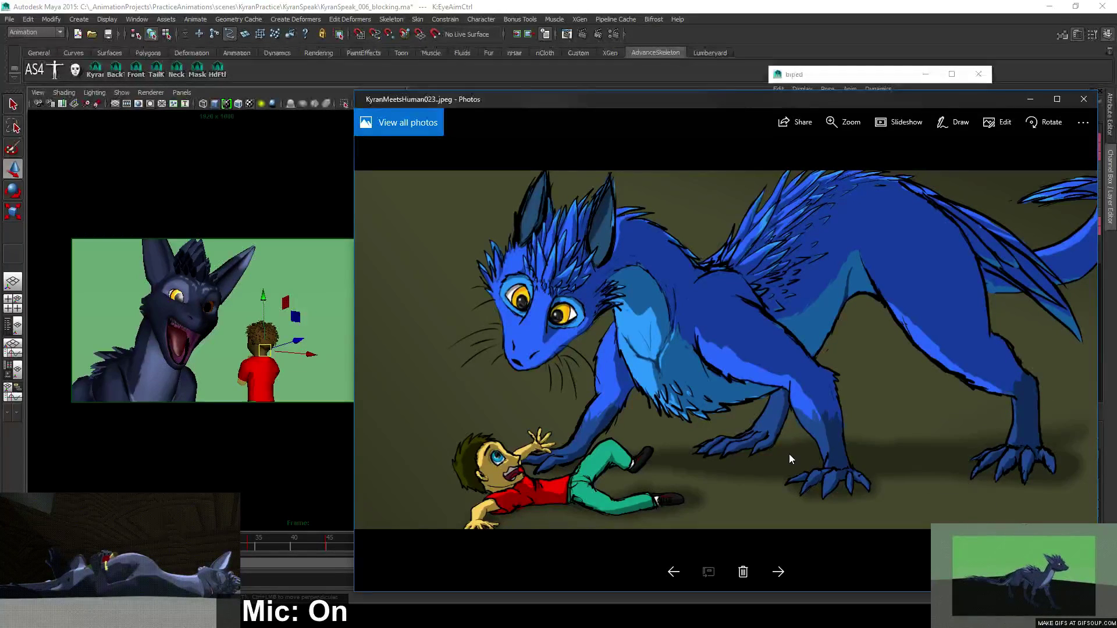
left_click_drag(925, 105, 1116, 109)
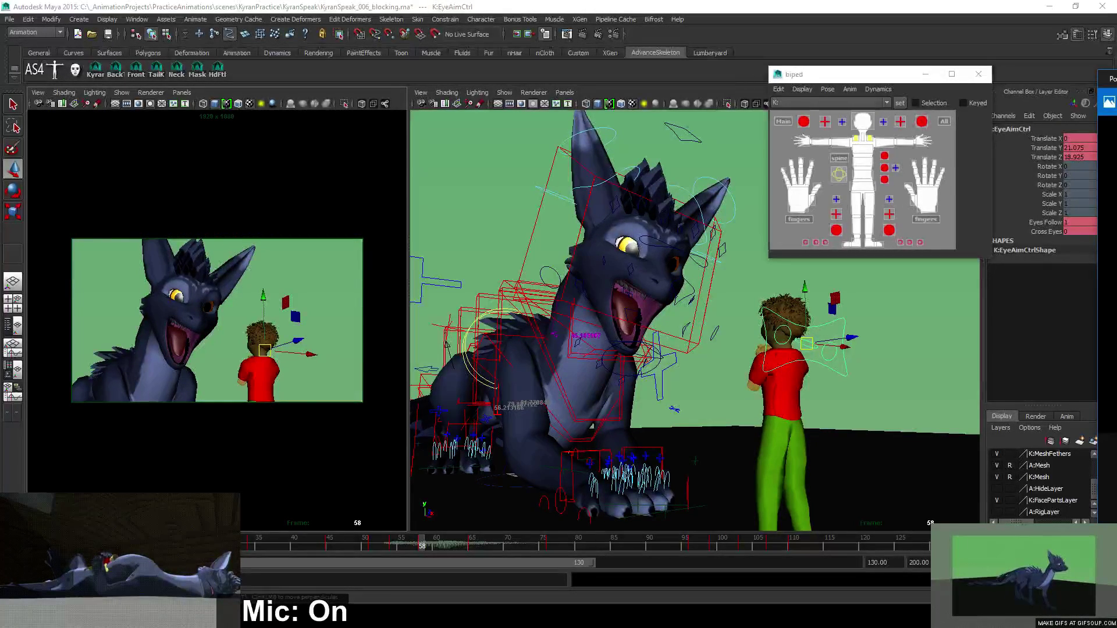
left_click_drag(1116, 78, 615, 82)
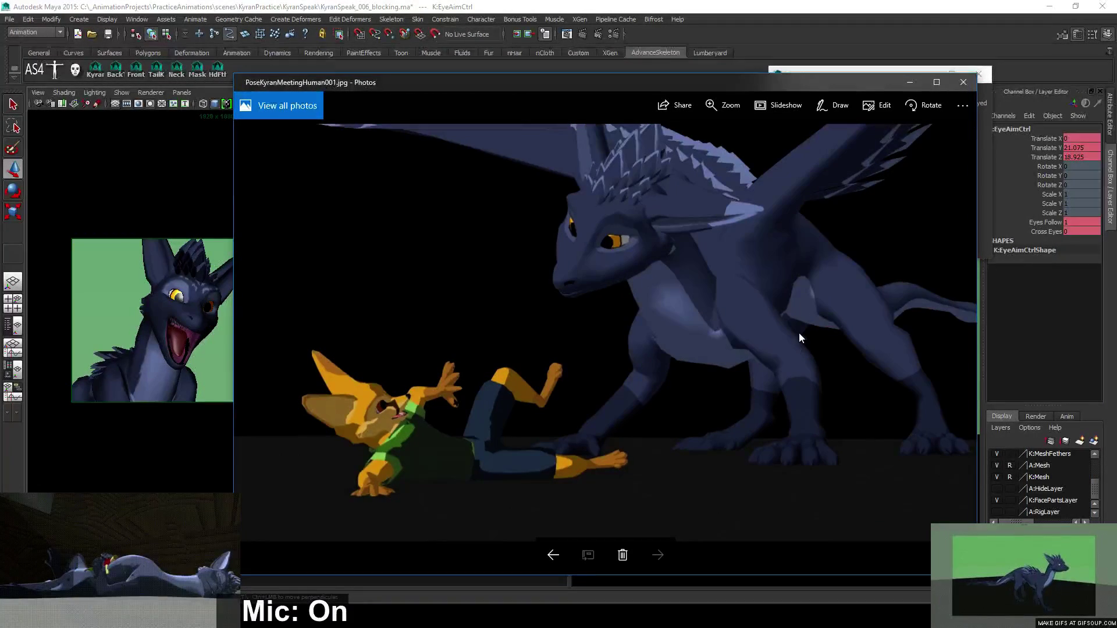
Examine the finished KyranMeetingSomeone_Comp005 artwork over the scene, and close the reference image to uncover the viewports
left_click(963, 82)
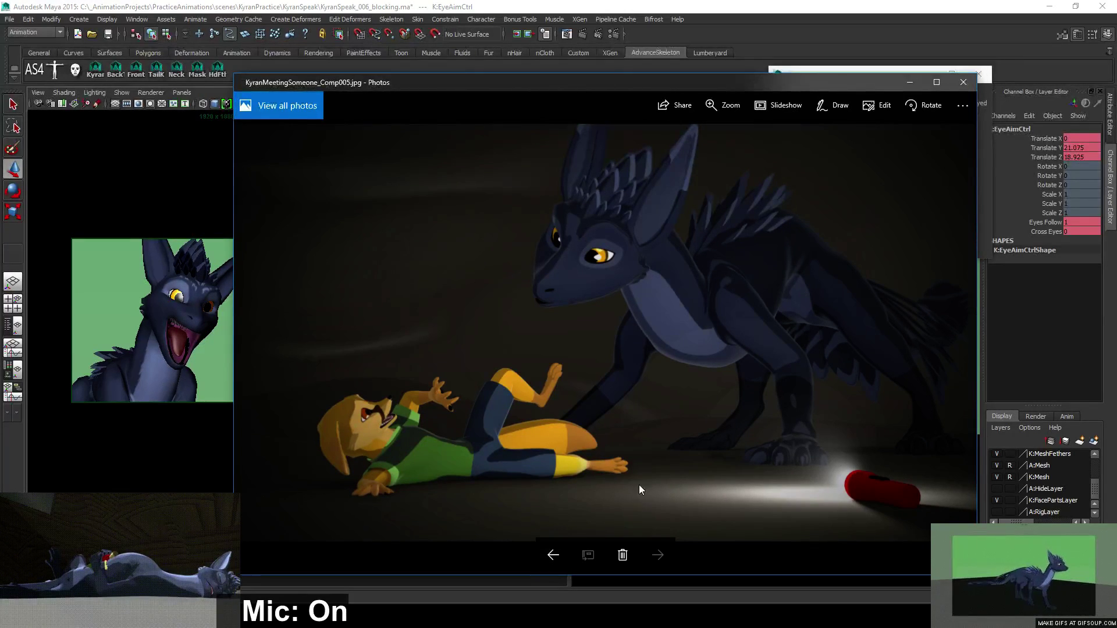
left_click(963, 82)
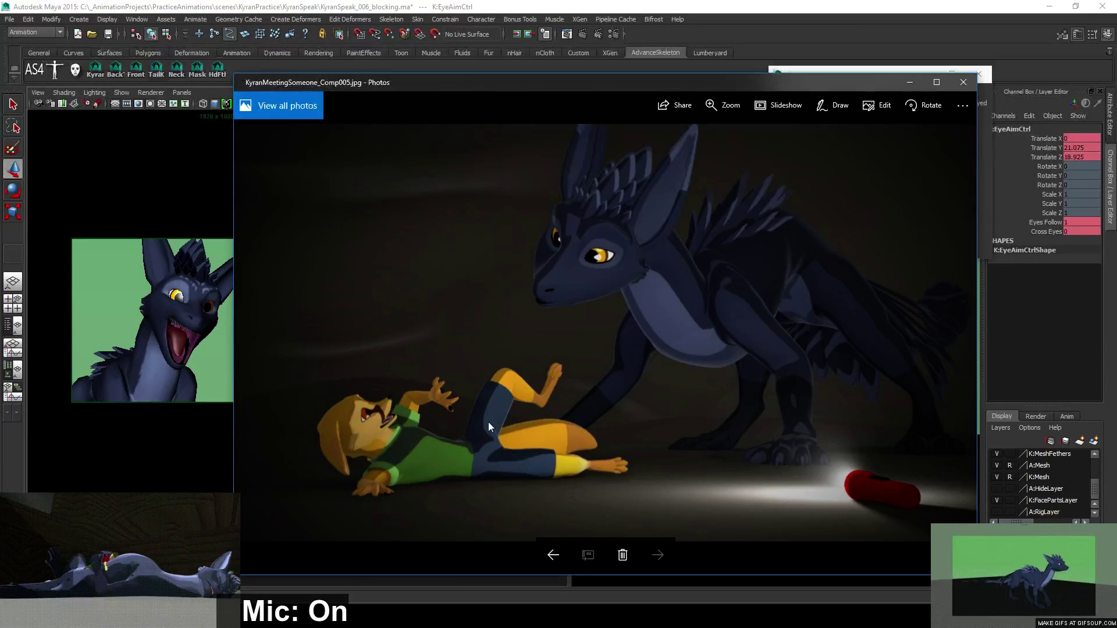
left_click_drag(754, 89, 684, 75)
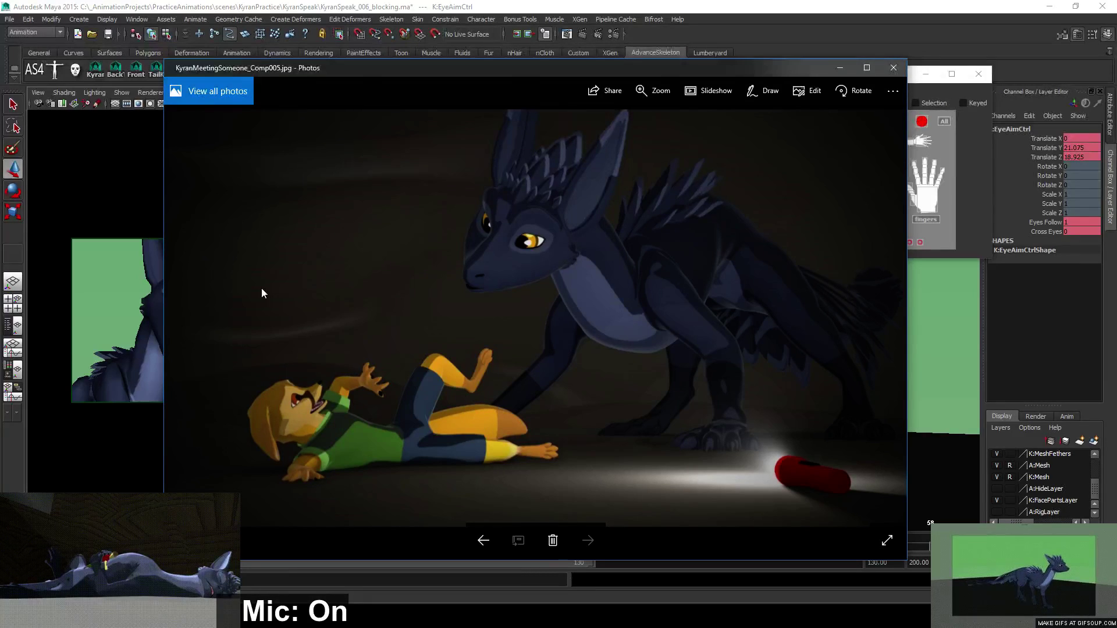
left_click(894, 67)
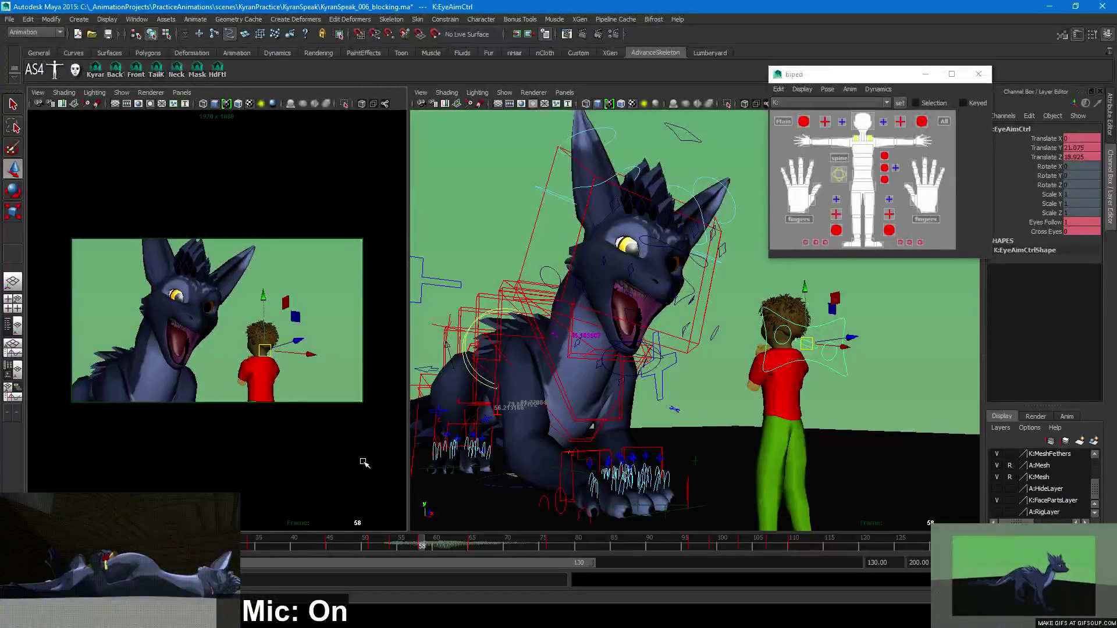
Play the blocking from the start of the shot through frame 83, and scrub back to the pose at frame 40
left_click_drag(419, 546, 17, 546)
key("alt+v")
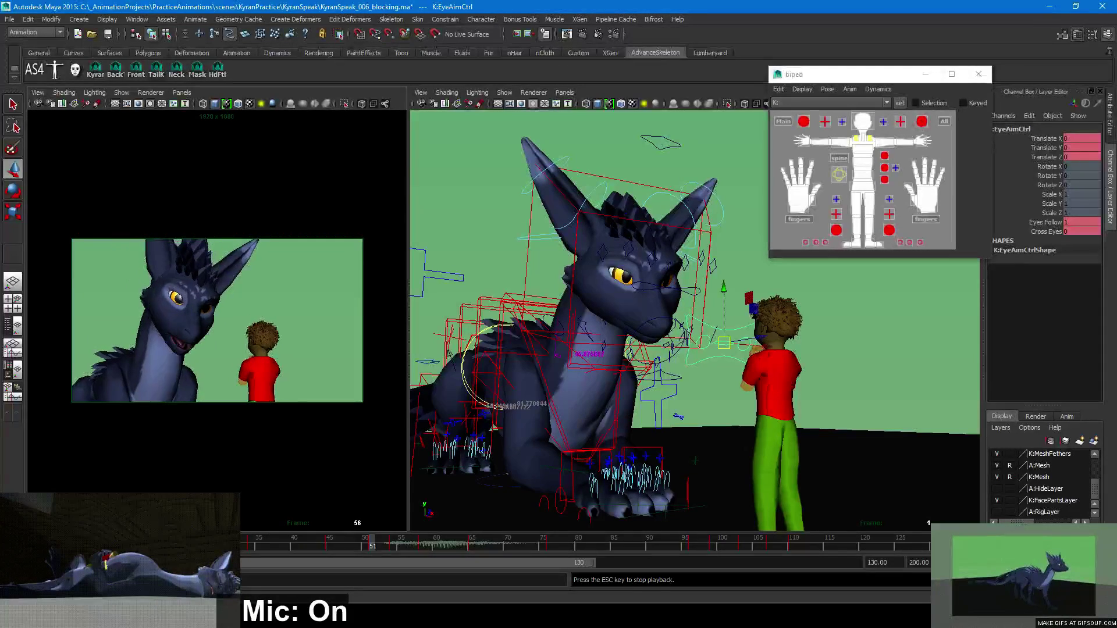
key("Escape")
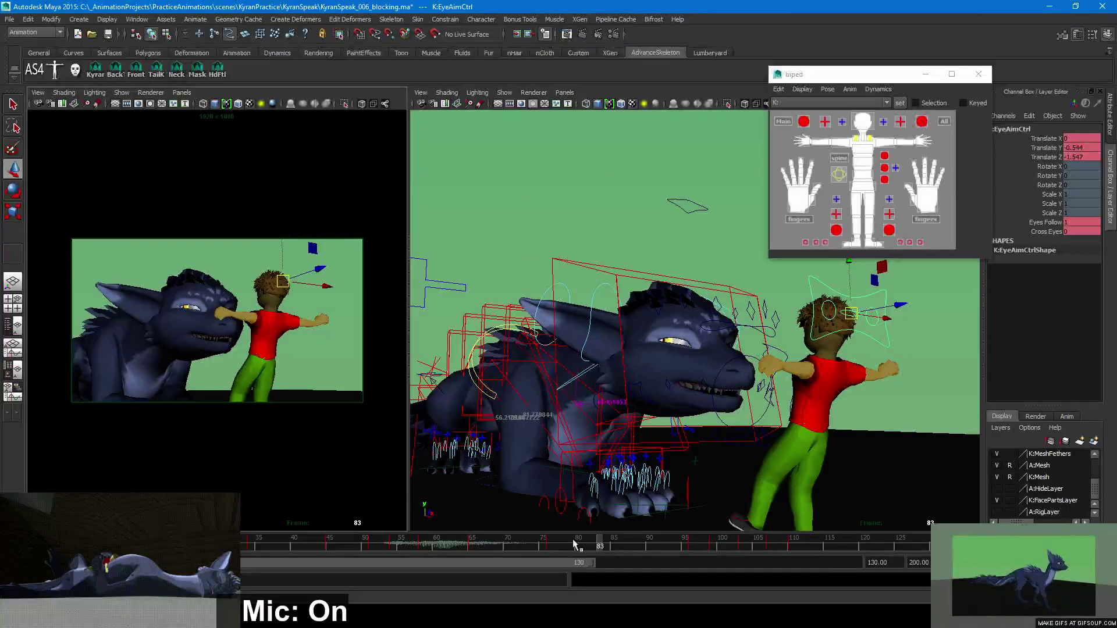
left_click_drag(548, 545, 294, 546)
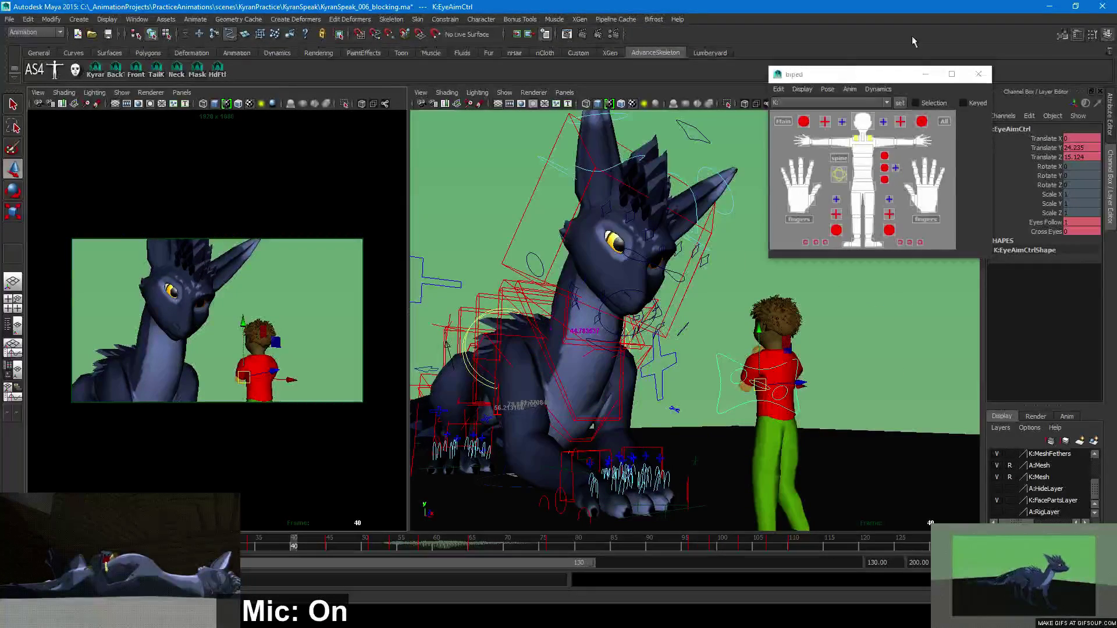